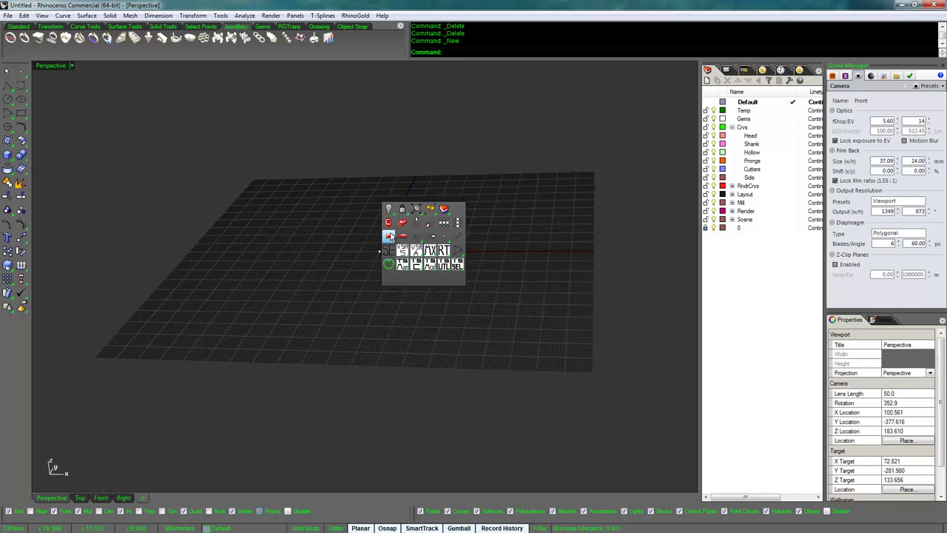
Step: In the Front view, create a ring-size circle using the UK region and size N
left_click(389, 237)
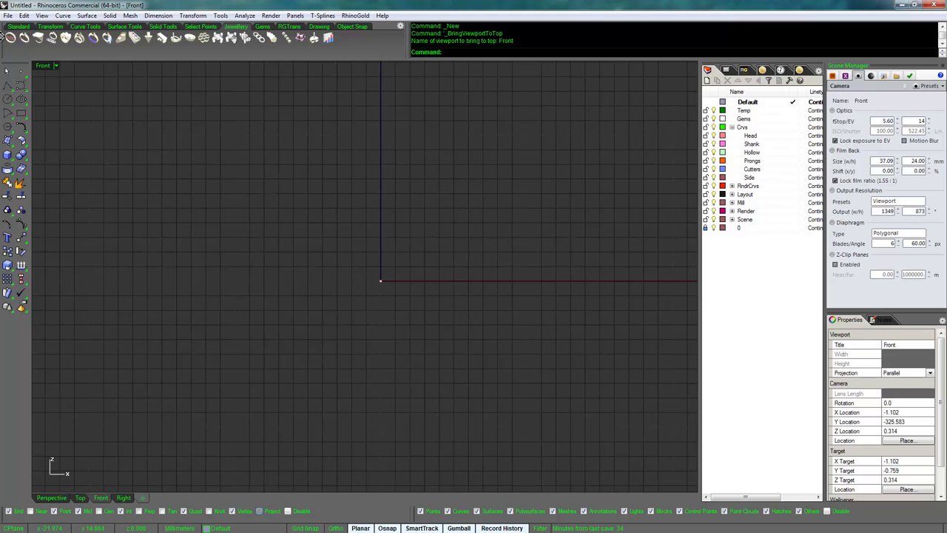
left_click(11, 37)
left_click(769, 115)
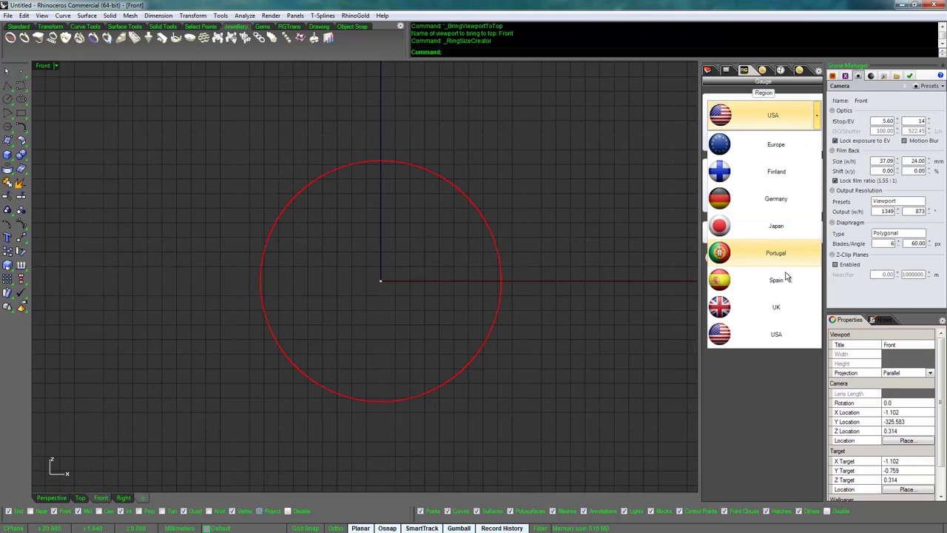
left_click(777, 307)
left_click(769, 140)
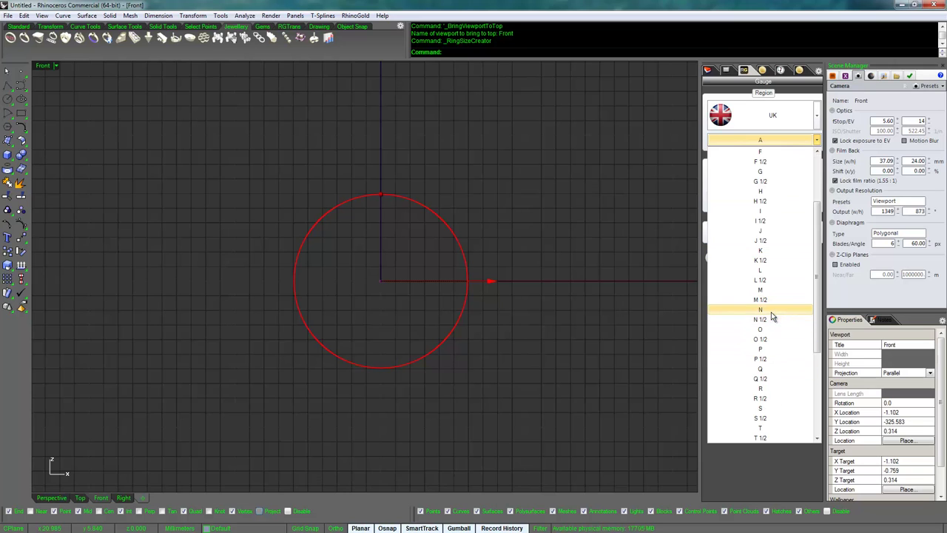
left_click(773, 311)
left_click(710, 257)
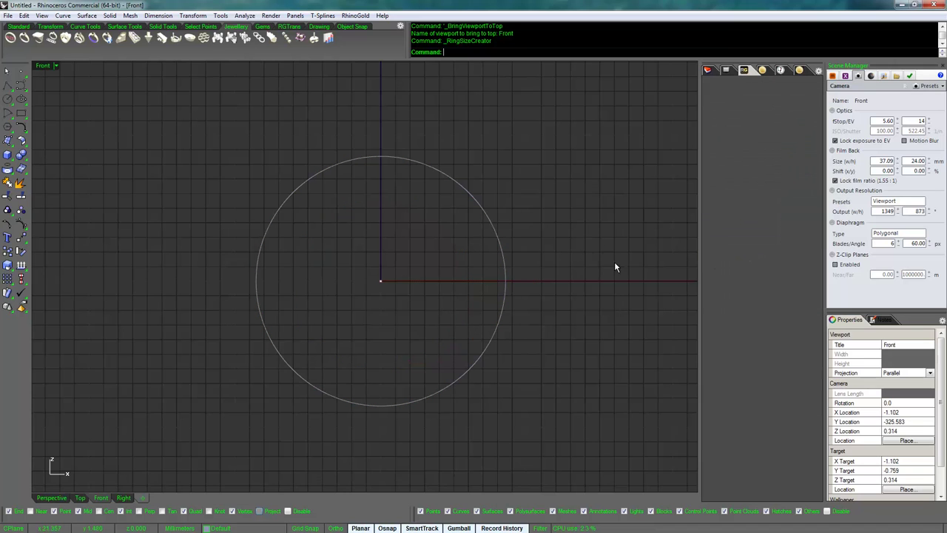
Step: Place a point on the circle's bottom quadrant and another point 1.2 mm directly below it
left_click(21, 72)
right_click_drag(491, 305, 488, 278)
left_click(377, 378)
right_click(386, 364)
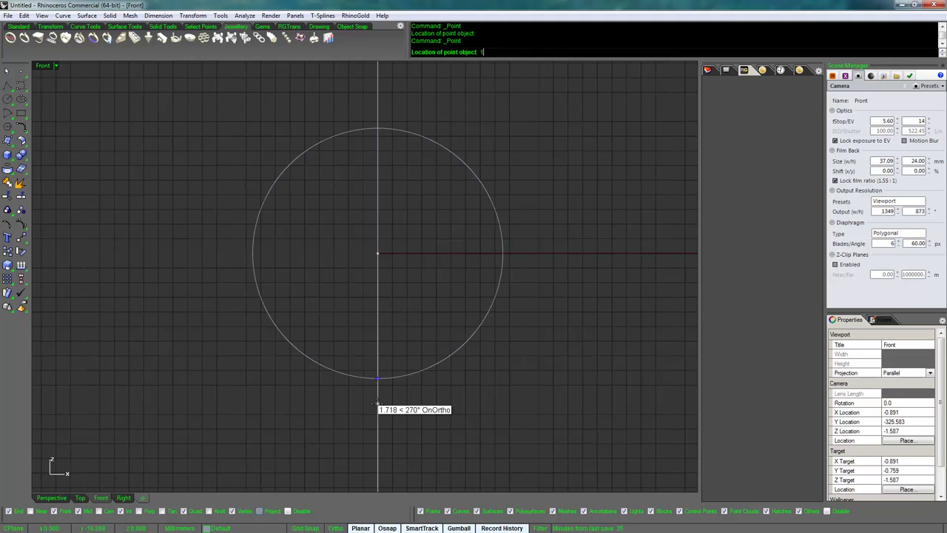
key("Return")
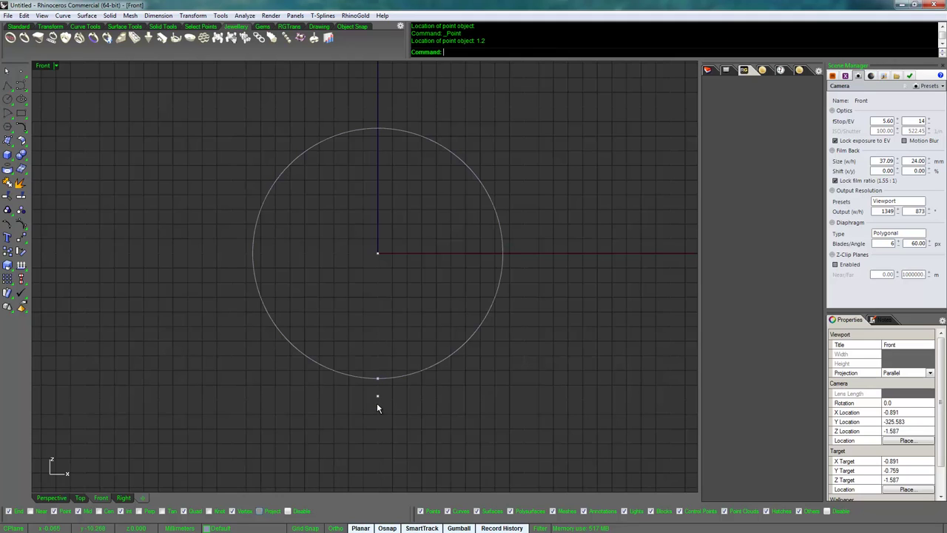
Step: Place two points 2.7 mm and 4.5 mm directly above the circle's top quadrant
right_click(376, 162)
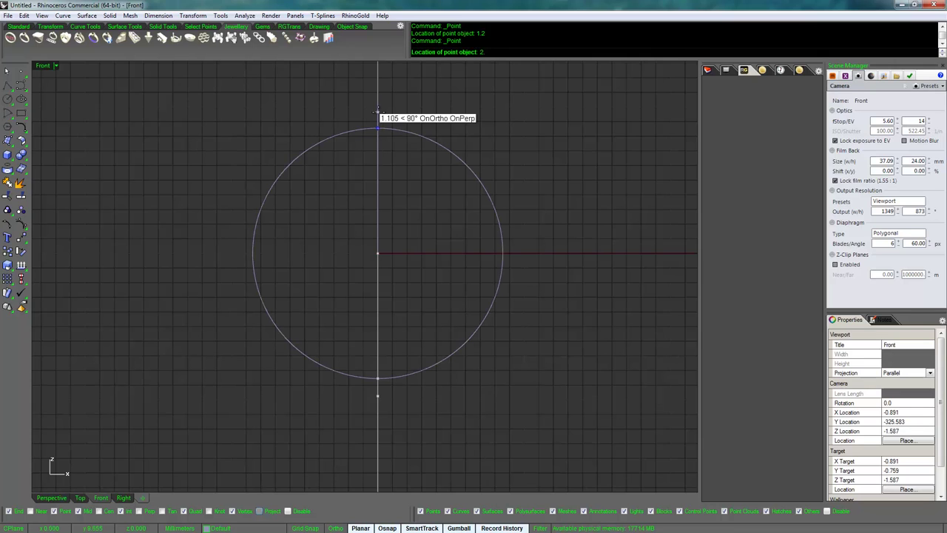
type("2.7")
key("Return")
right_click_drag(378, 111, 386, 119)
right_click(387, 119)
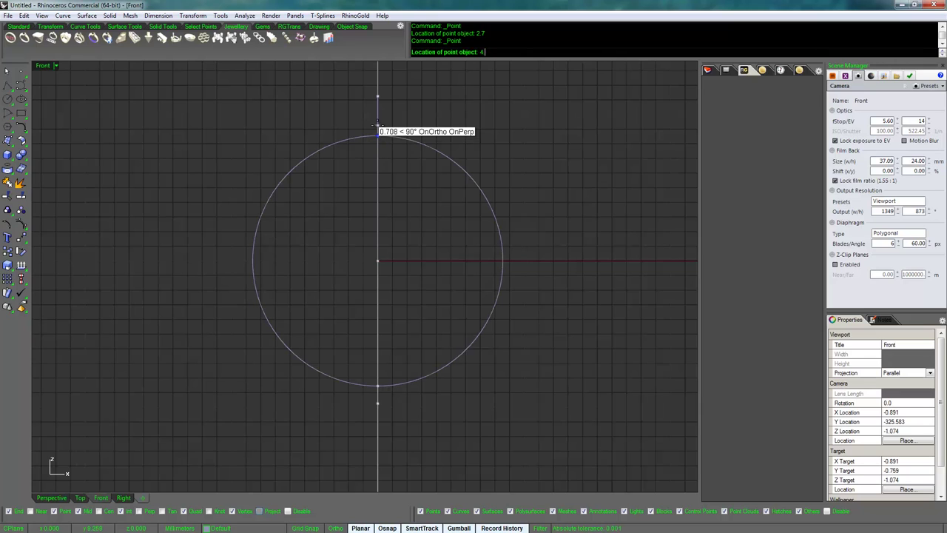
type("4.5")
key("Return")
Step: Place a point 0.25 mm directly above the circle's bottom quadrant, inside the ring
right_click(433, 388)
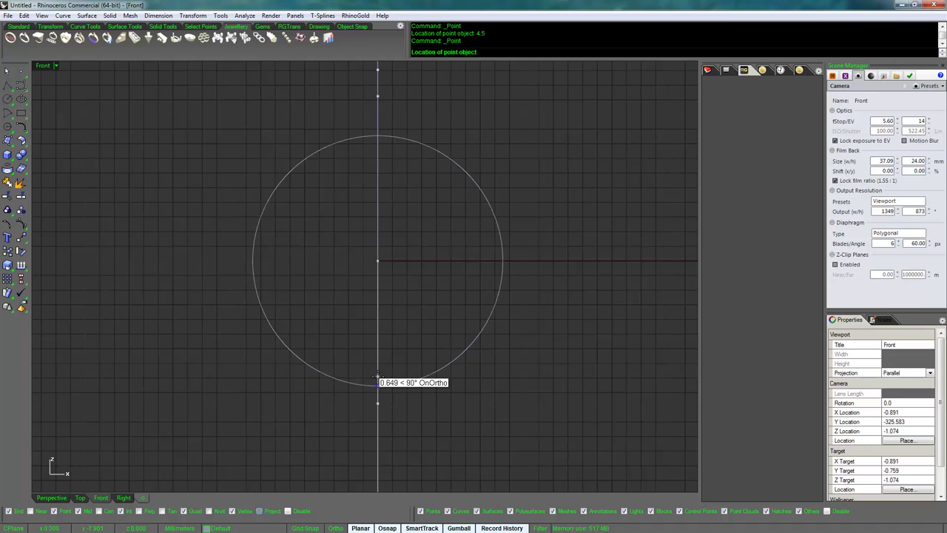
type(".25")
key("Return")
Step: Select the five placed guide points and move them to layer 0
scroll(423, 255, "down", 3)
left_click_drag(355, 120, 426, 409)
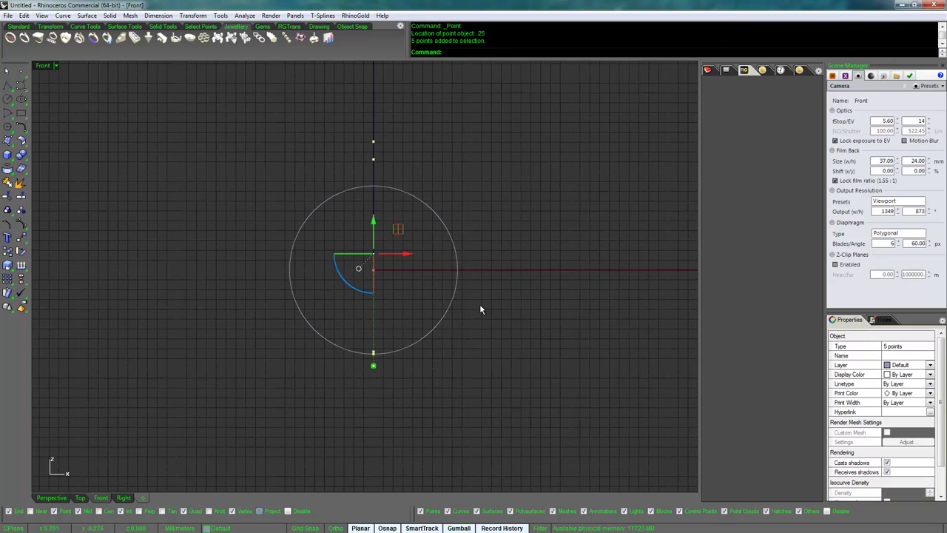
left_click(708, 70)
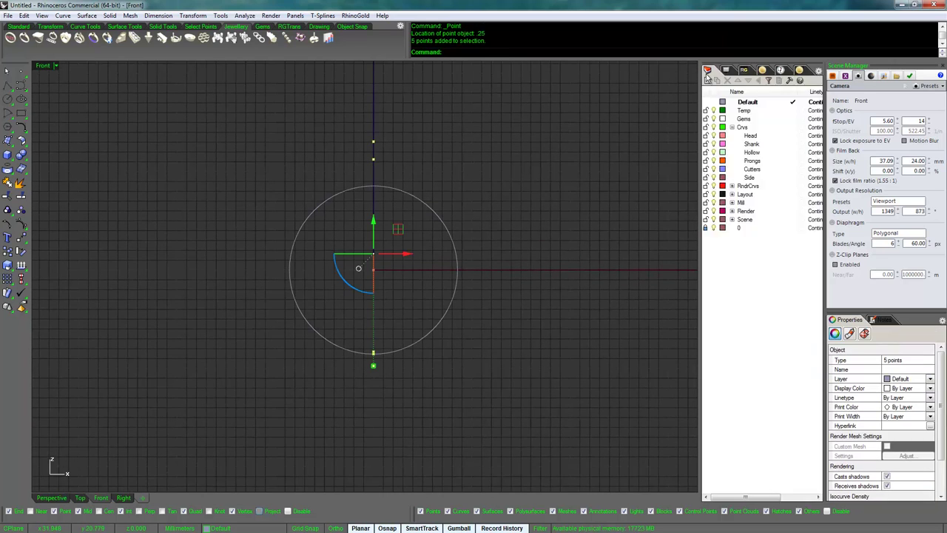
right_click(743, 229)
left_click(803, 402)
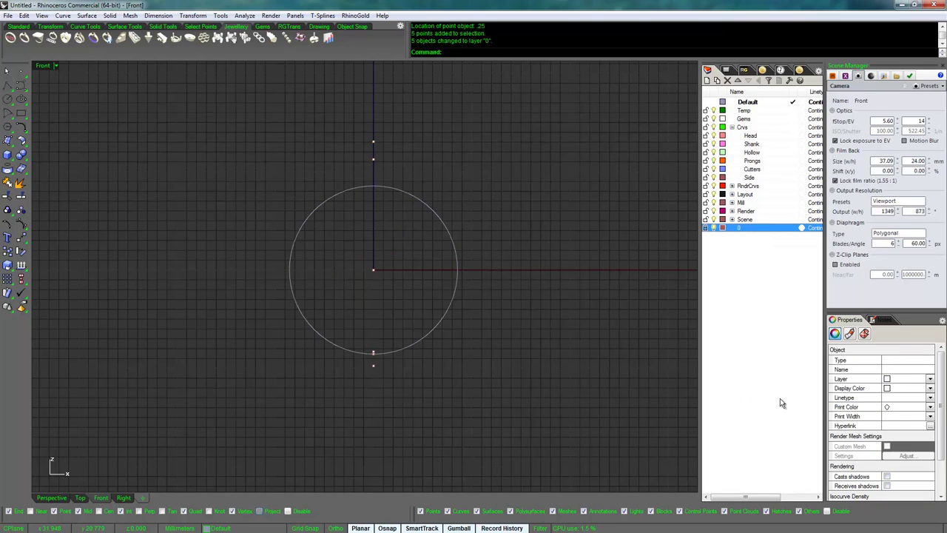
Step: Rebuild the ring circle with 10 points and degree 3, deleting the input curve
scroll(417, 247, "up", 2)
left_click(489, 259)
type("Rebuild")
key("Return")
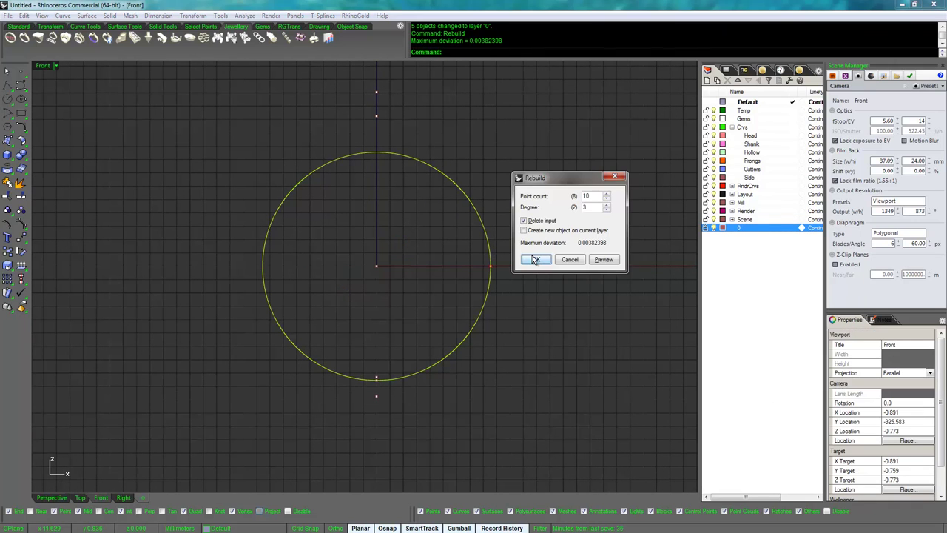
left_click(537, 259)
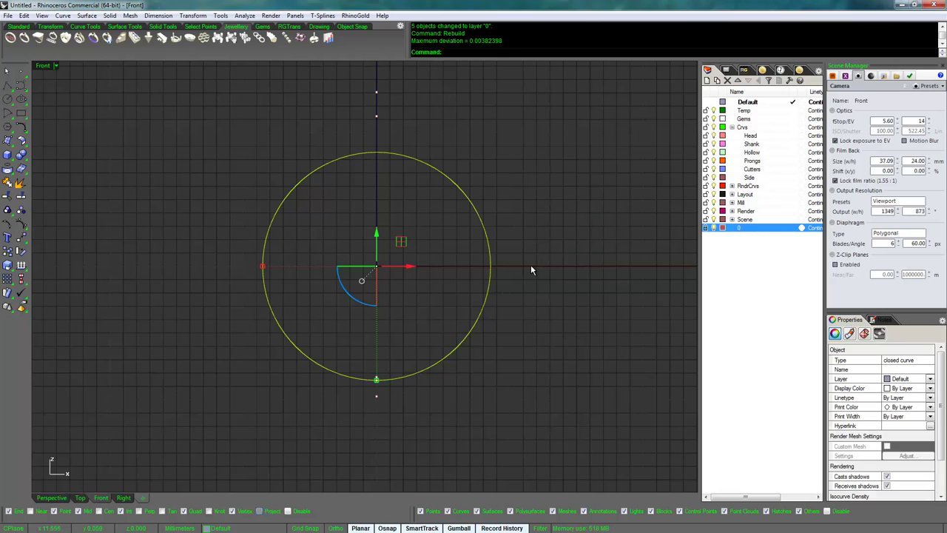
Step: Show the circle's control points and rotate them all about the origin from the right quadrant to the bottom quadrant
key("F10")
left_click_drag(206, 153, 529, 400)
left_click_drag(233, 111, 513, 406)
key("ctrl+r")
left_click(377, 267)
left_click(490, 266)
left_click(376, 380)
key("Escape")
scroll(432, 314, "up", 1)
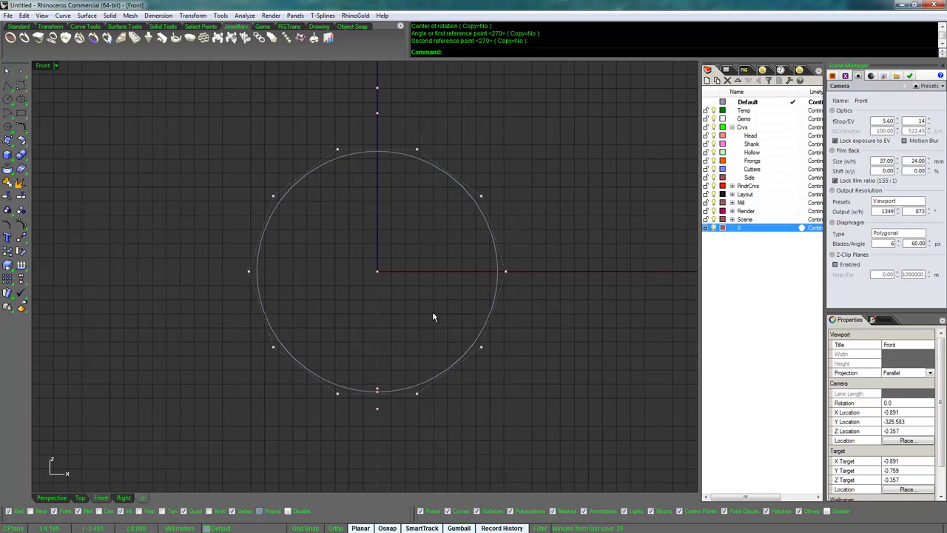
key("Escape")
Step: Scale the circle about its center so its bottom meets the guide point 0.25 mm inside the ring
left_click(472, 348)
scroll(461, 343, "down", 1)
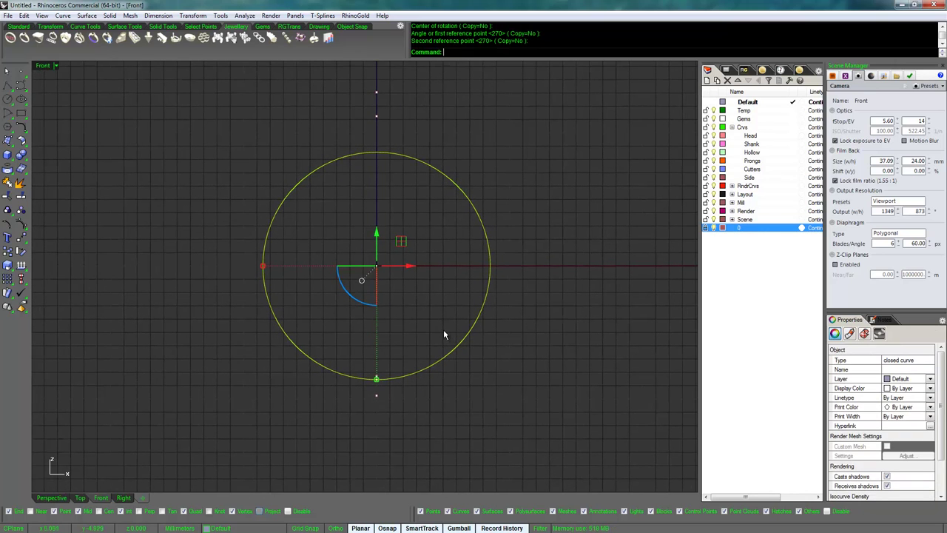
key("Return")
key("Escape")
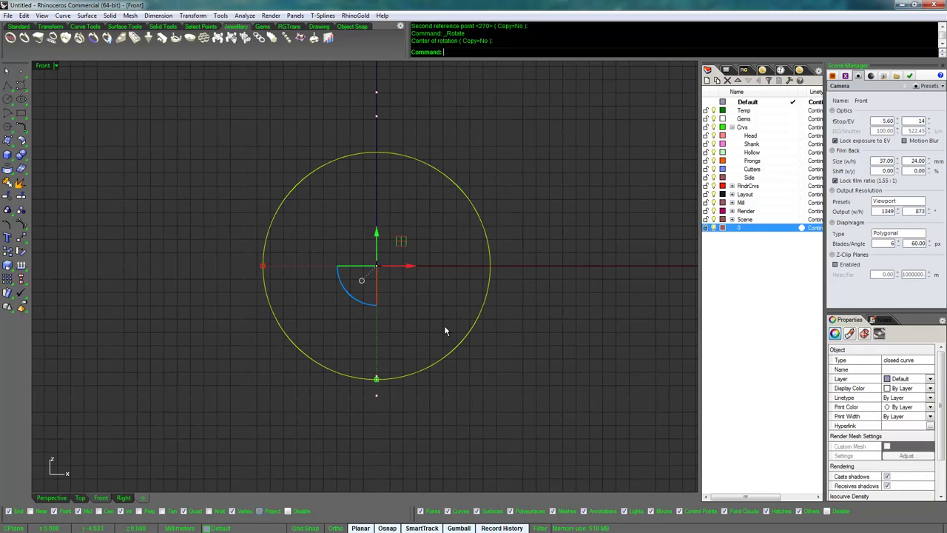
key("s")
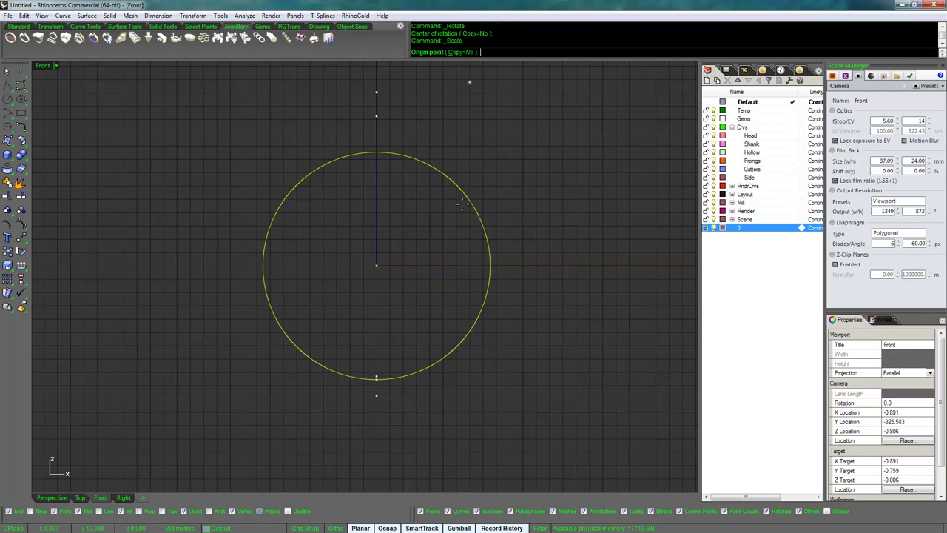
left_click(378, 264)
scroll(392, 278, "up", 4)
scroll(425, 348, "up", 3)
left_click(415, 368)
left_click(415, 348)
scroll(446, 288, "down", 5)
Step: Scale a copy of the circle about its center from its bottom quadrant out to the lowest guide point
key("Return")
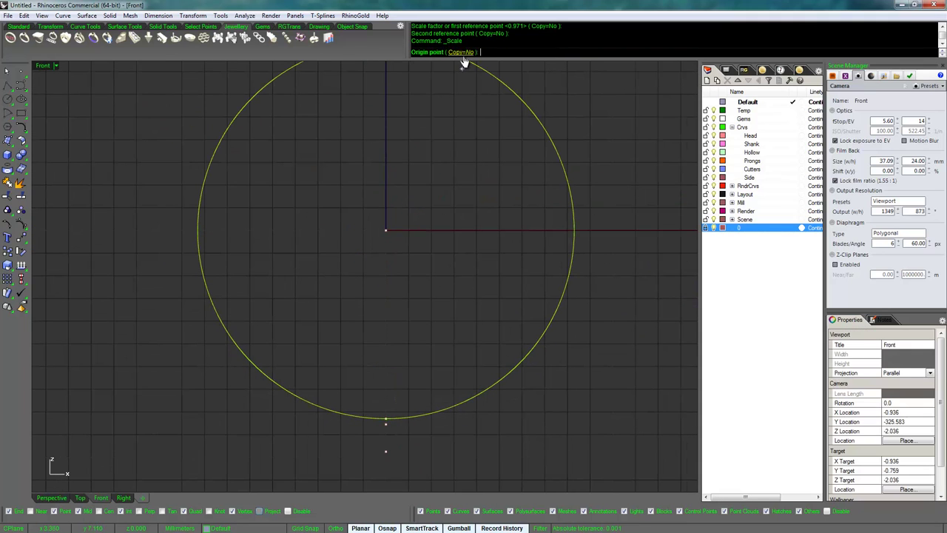
left_click(460, 51)
left_click(388, 227)
scroll(399, 233, "up", 5)
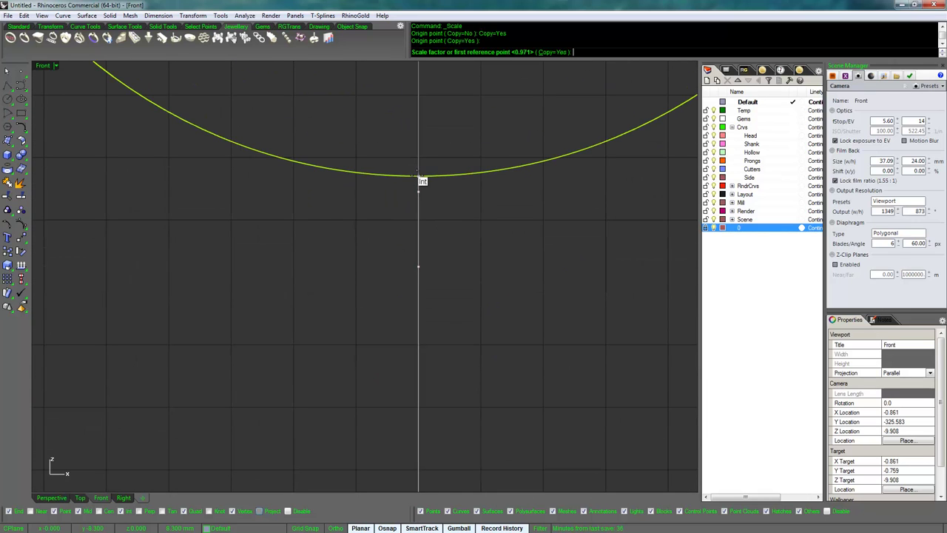
left_click(418, 177)
left_click(419, 261)
scroll(457, 210, "down", 5)
right_click(453, 219)
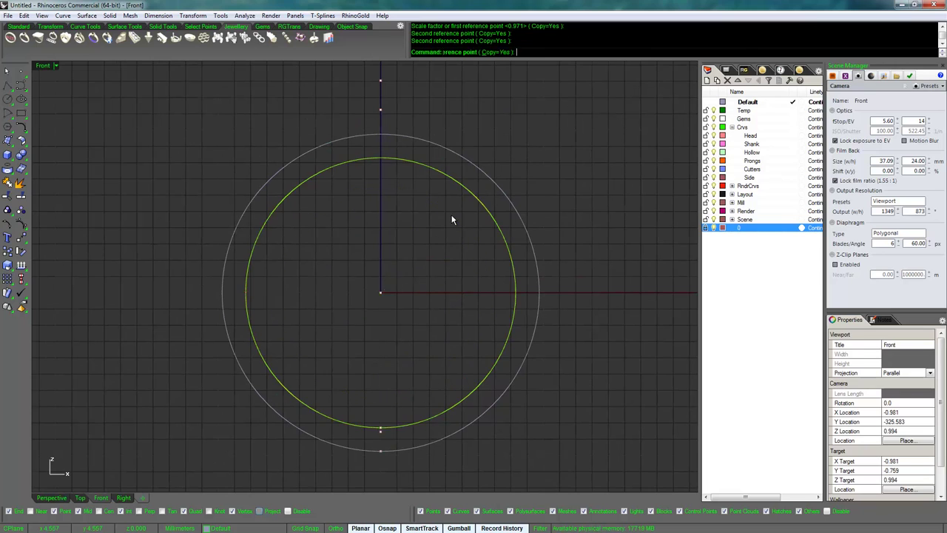
Step: Undo the last drags of the outer circle
left_click(471, 188)
right_click_drag(391, 324, 396, 316)
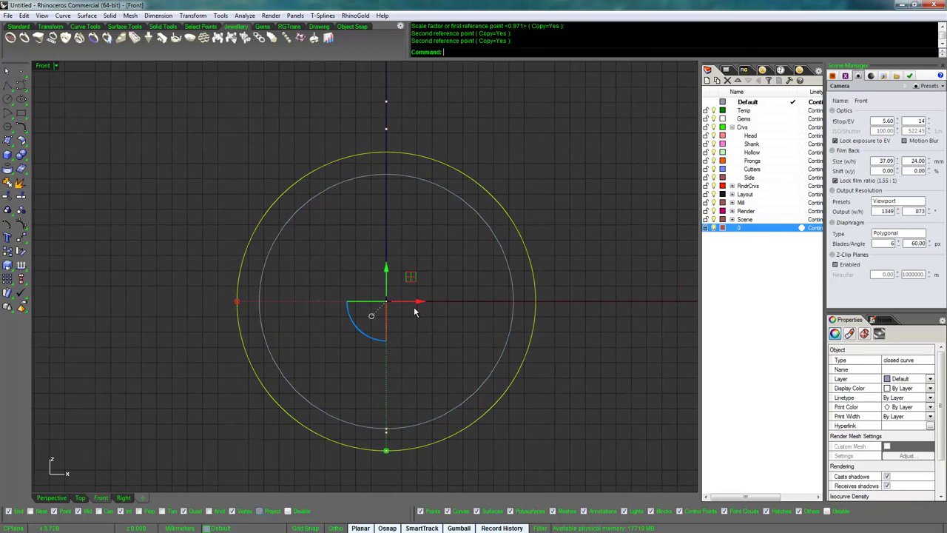
key("Escape")
key("ctrl+z")
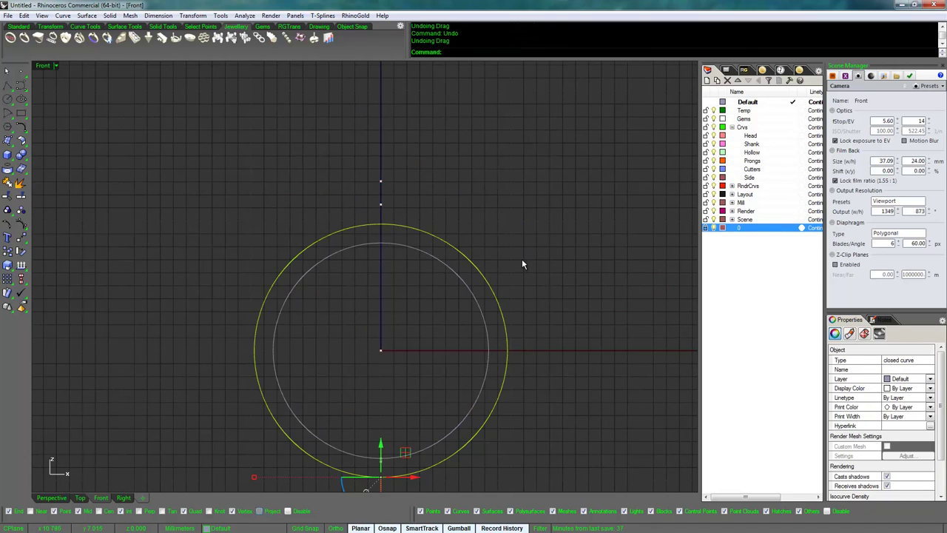
key("ctrl+z")
Step: Show the outer circle's control points, select the upper six, and relocate the gumball origin to the circle's bottom quadrant
left_click(497, 261)
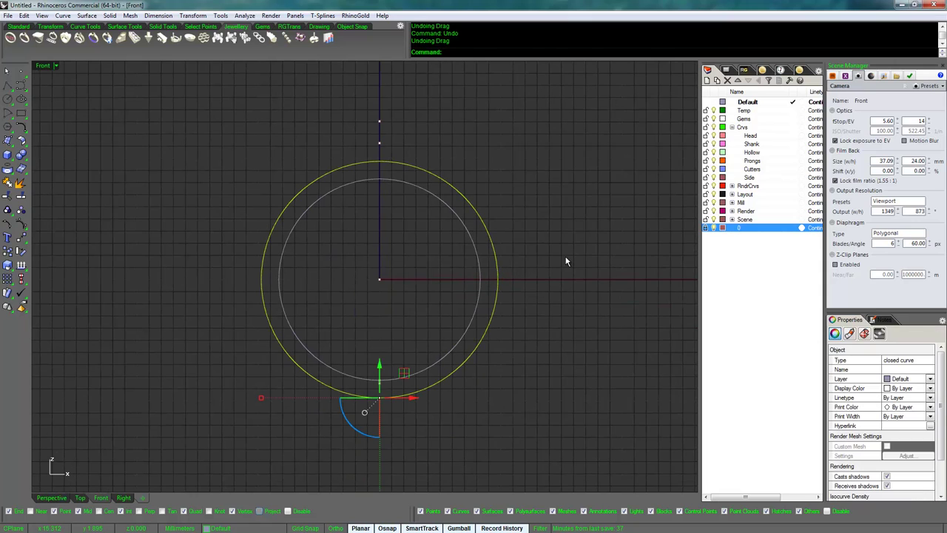
key("F10")
left_click_drag(222, 156, 543, 294)
left_click(383, 238)
left_click_drag(226, 157, 546, 313)
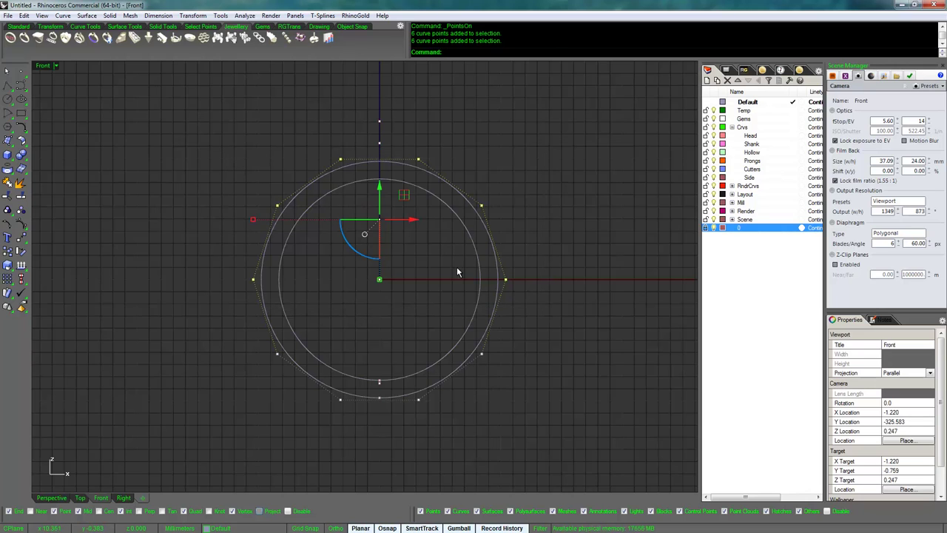
left_click(364, 235)
left_click(408, 130)
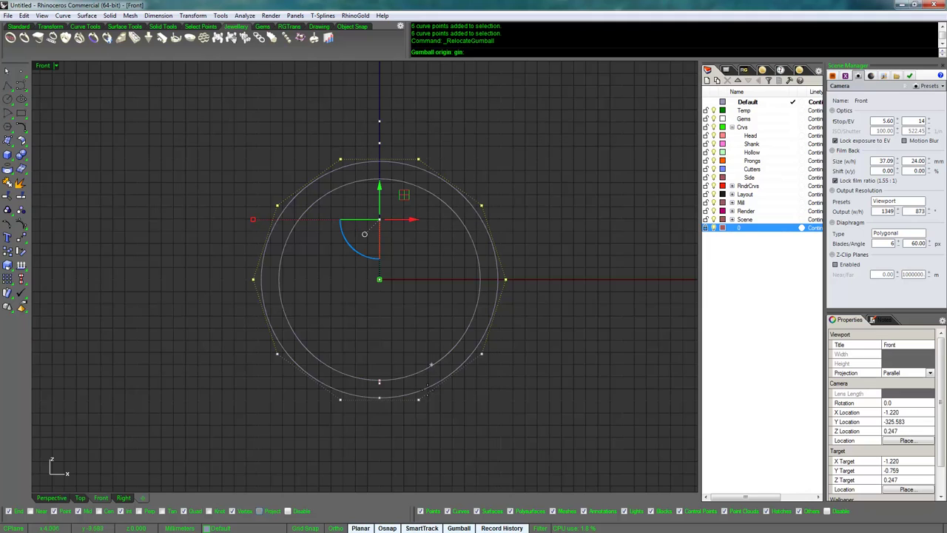
left_click(381, 398)
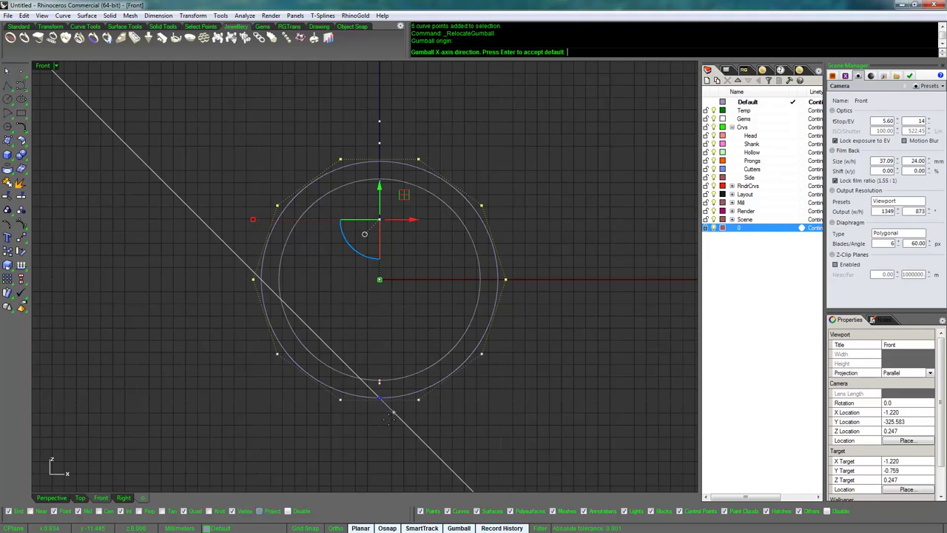
key("Return")
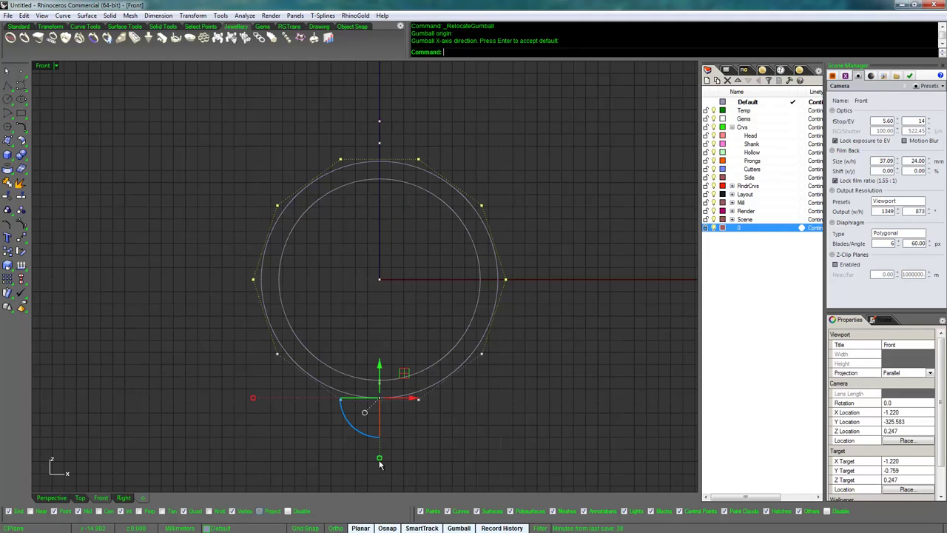
Step: Stretch the six selected points vertically until the curve's top meets the 2.7 mm guide point, and widen them slightly horizontally
left_click_drag(379, 459, 384, 464)
scroll(380, 463, "up", 2)
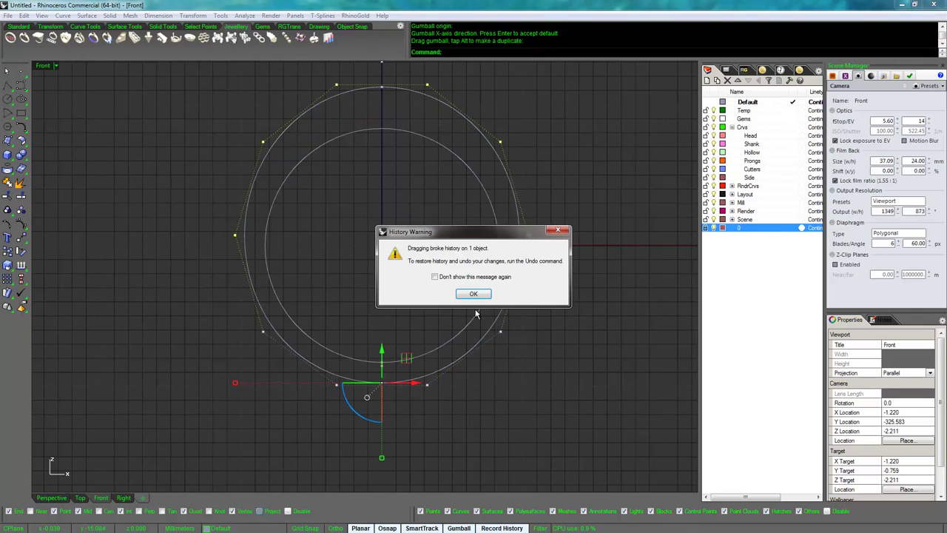
left_click(473, 294)
left_click(234, 384)
left_click_drag(233, 384, 235, 385)
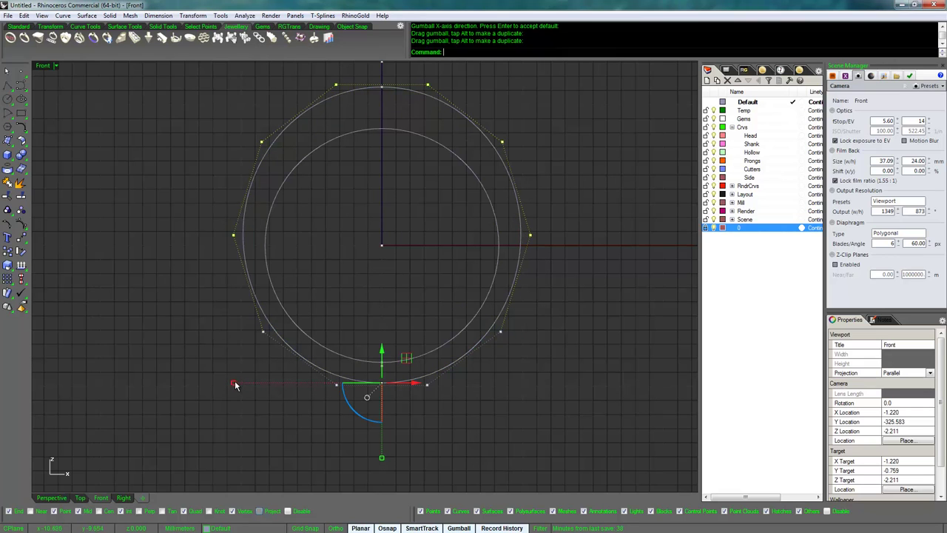
Step: Copy the outer curve in place, using 0 as both the start and end point
left_click(369, 294)
left_click(261, 279)
scroll(371, 274, "down", 1)
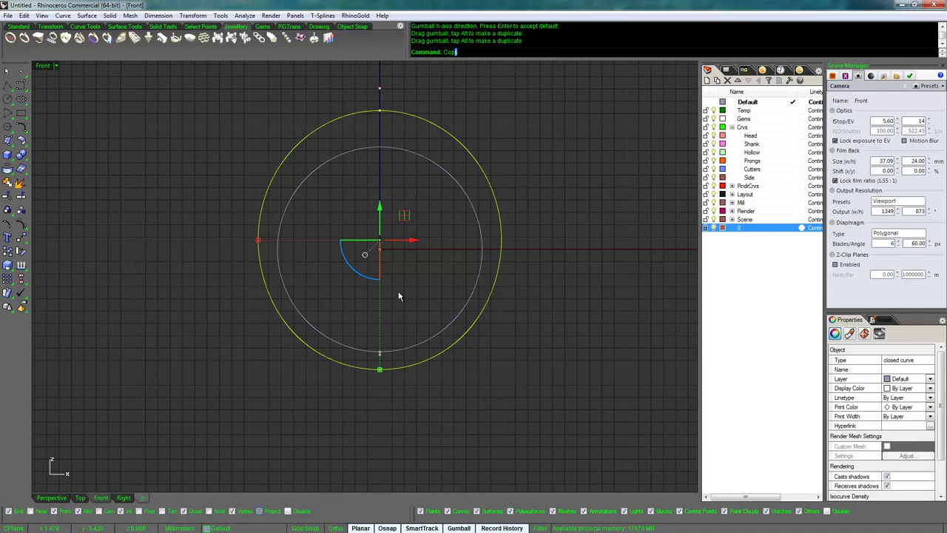
type("y")
key("Return")
type("0")
key("Return")
type("0")
key("Return")
key("ctrl+z")
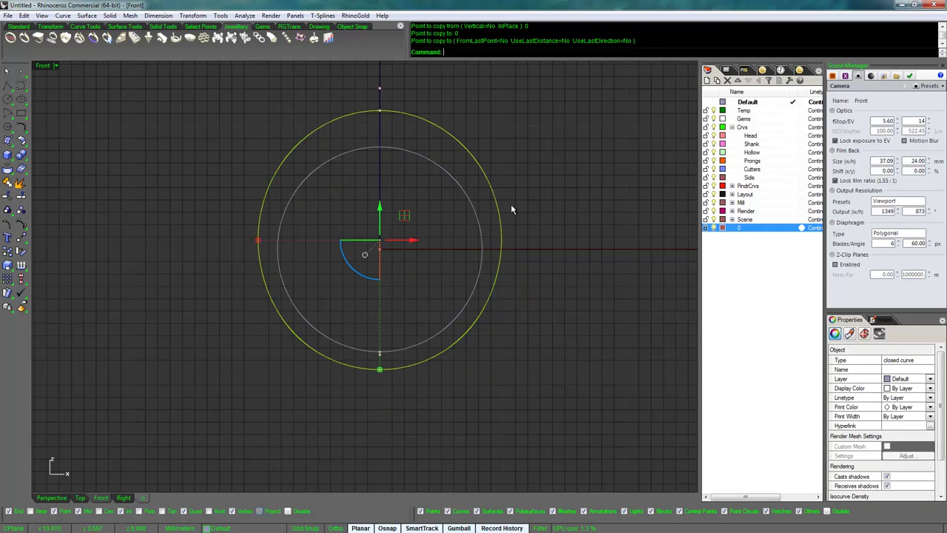
Step: Show the copied outer curve's control points, select the upper six, and relocate the gumball origin to the curve's bottom quadrant
key("F10")
left_click_drag(227, 99, 530, 259)
left_click(363, 189)
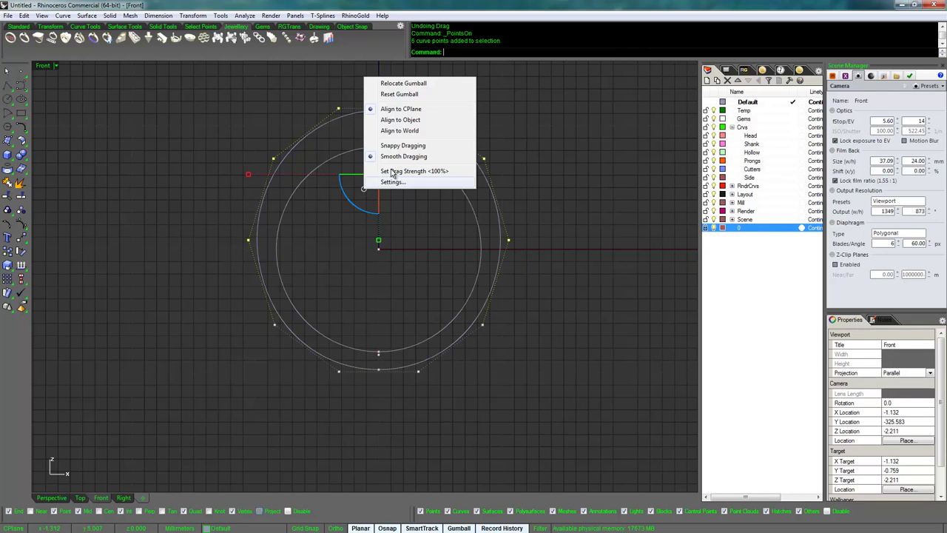
left_click(409, 84)
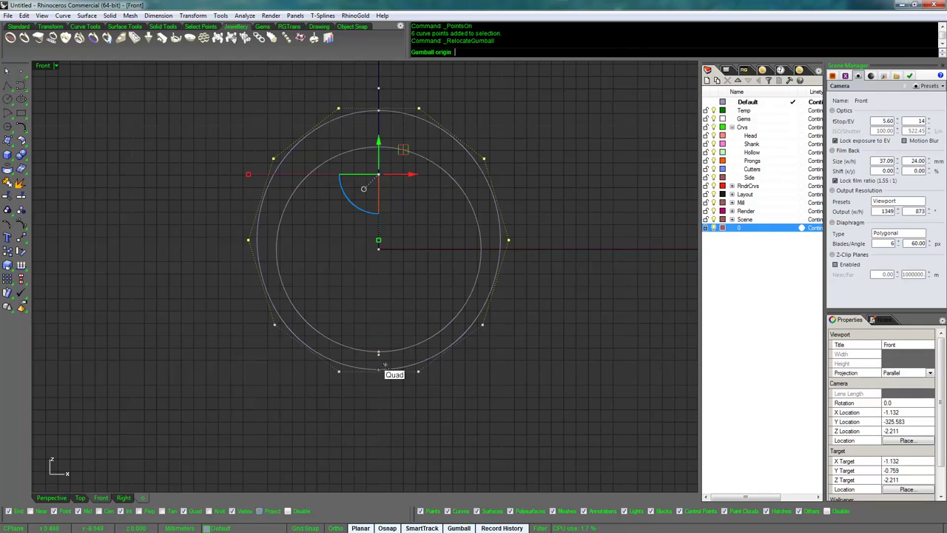
left_click(378, 368)
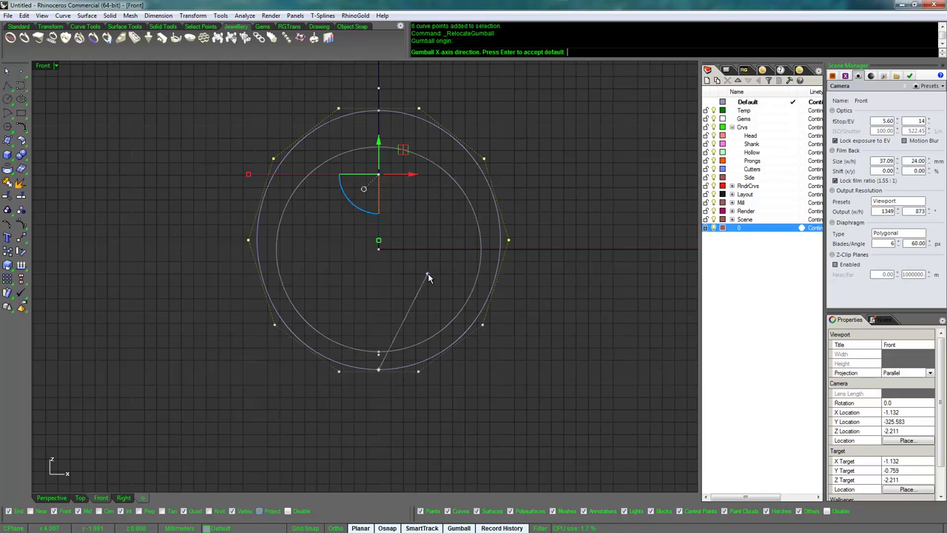
key("Return")
Step: Stretch the six selected points vertically until the copy's top meets the uppermost guide point, widen them slightly, and hide the control points
left_click_drag(378, 440, 379, 443)
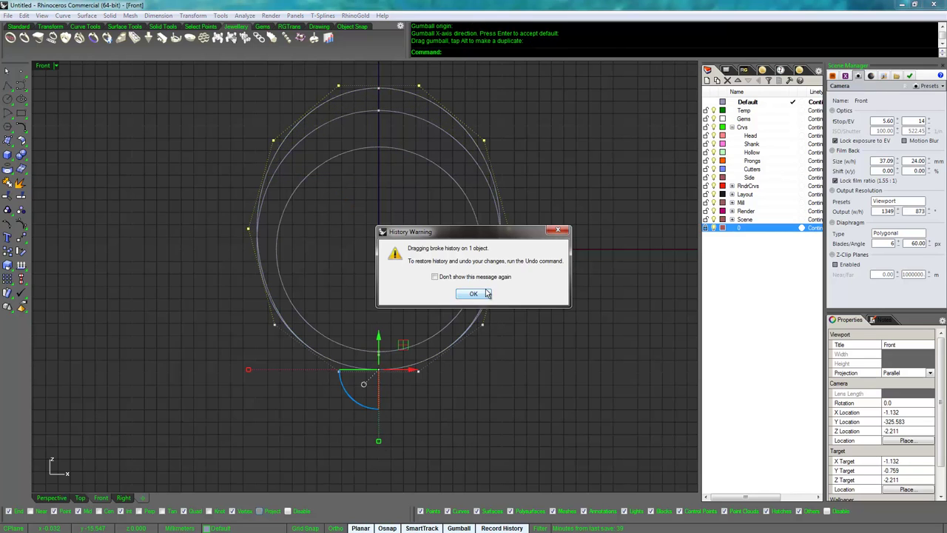
left_click(473, 294)
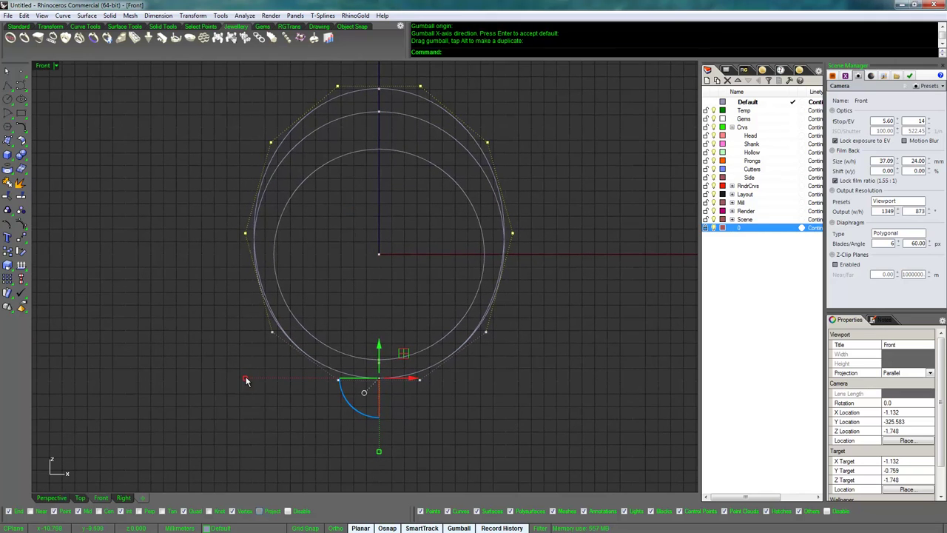
left_click_drag(248, 370, 241, 380)
left_click(589, 250)
scroll(589, 249, "up", 1)
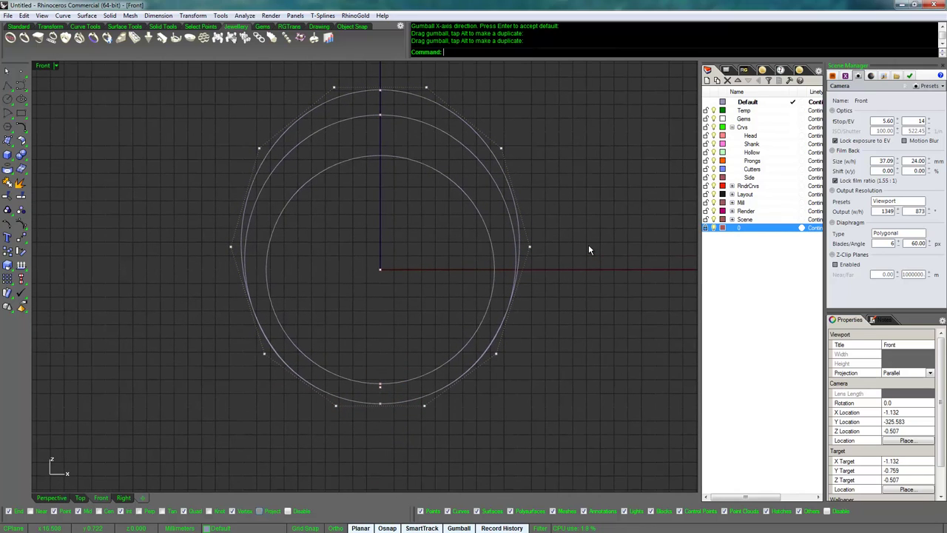
key("Escape")
scroll(590, 250, "down", 1)
scroll(577, 248, "down", 1)
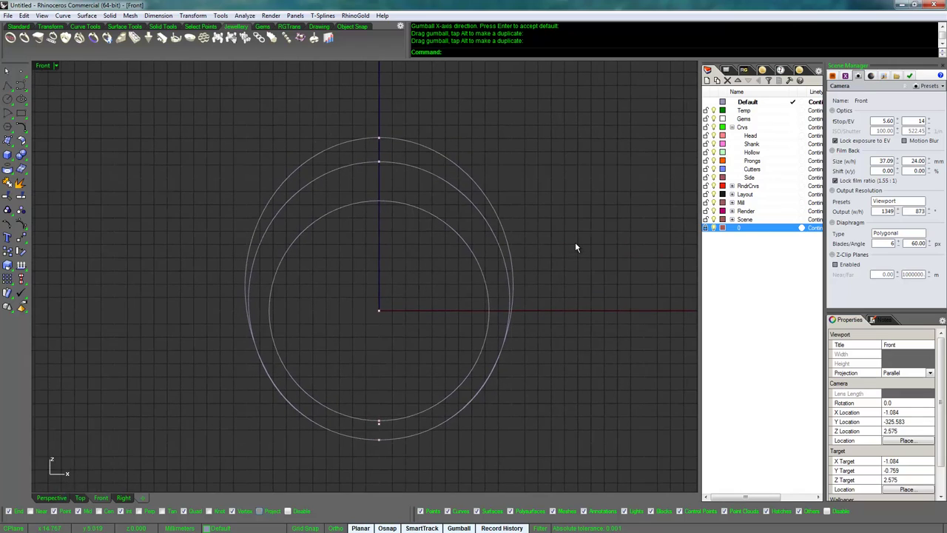
Step: In the Perspective view, start Gems by Curve on the outermost curve and set the brilliant diamond's size to 4.2 mm
left_click(470, 174)
middle_click(569, 183)
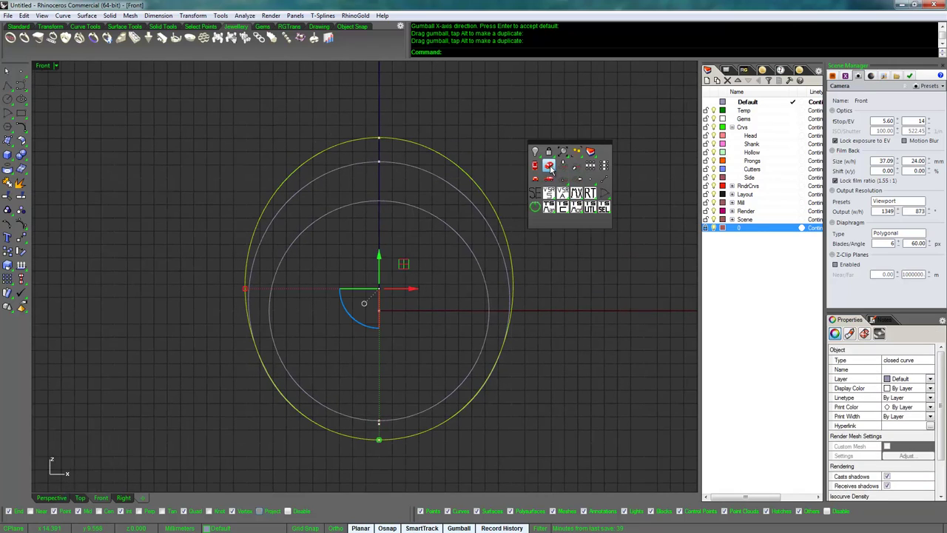
left_click(549, 167)
right_click_drag(556, 188, 550, 213)
scroll(549, 215, "up", 8)
left_click(548, 217)
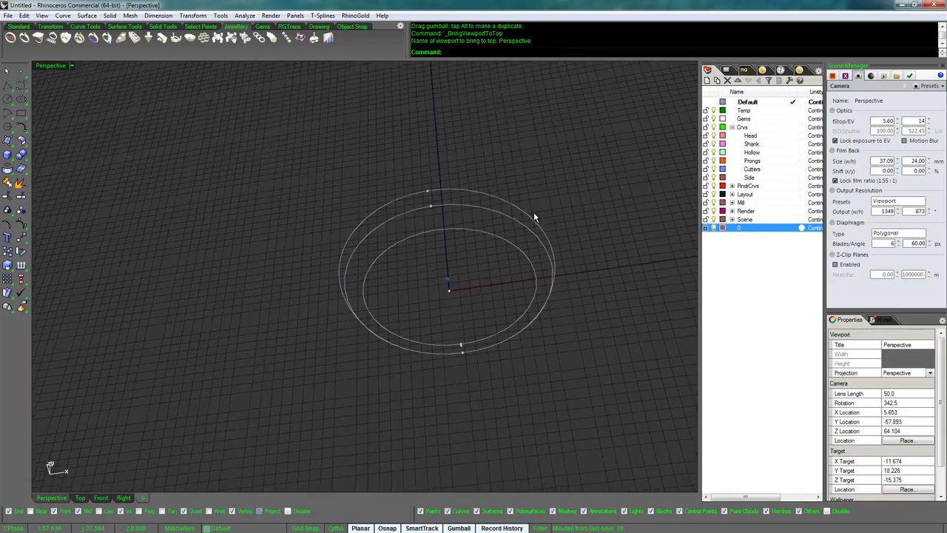
left_click(490, 193)
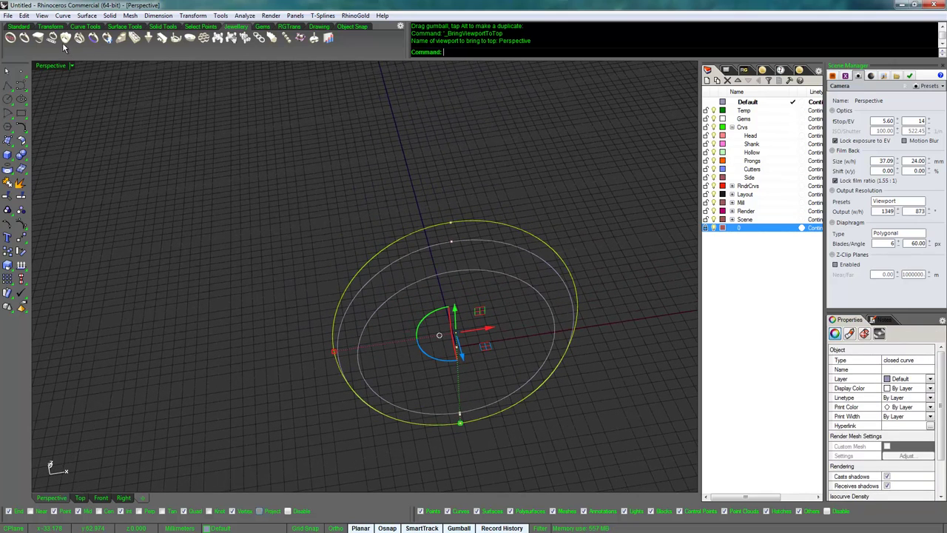
left_click(263, 26)
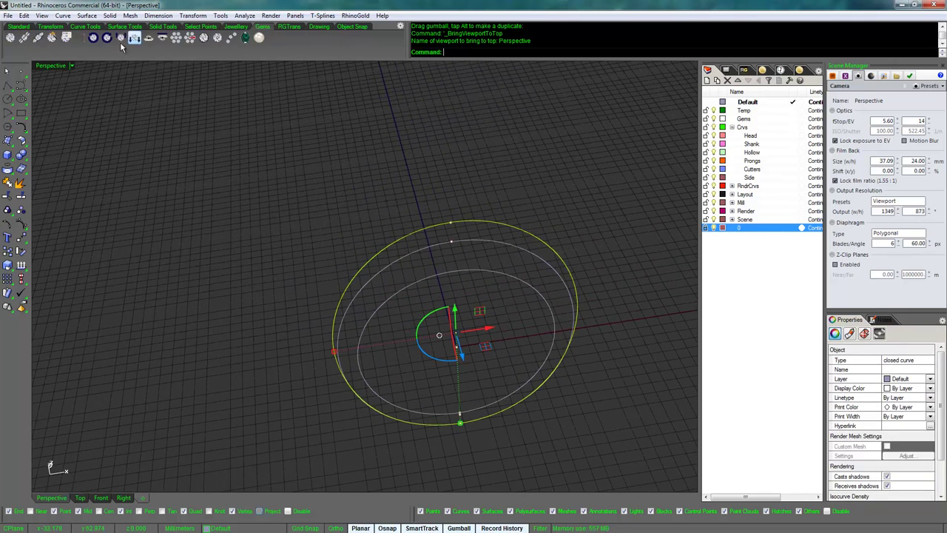
left_click(24, 37)
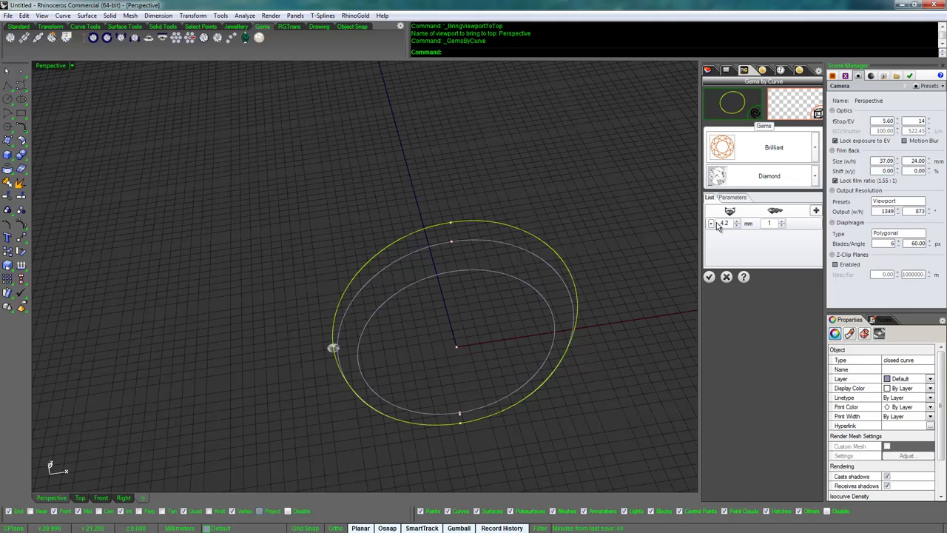
key("Return")
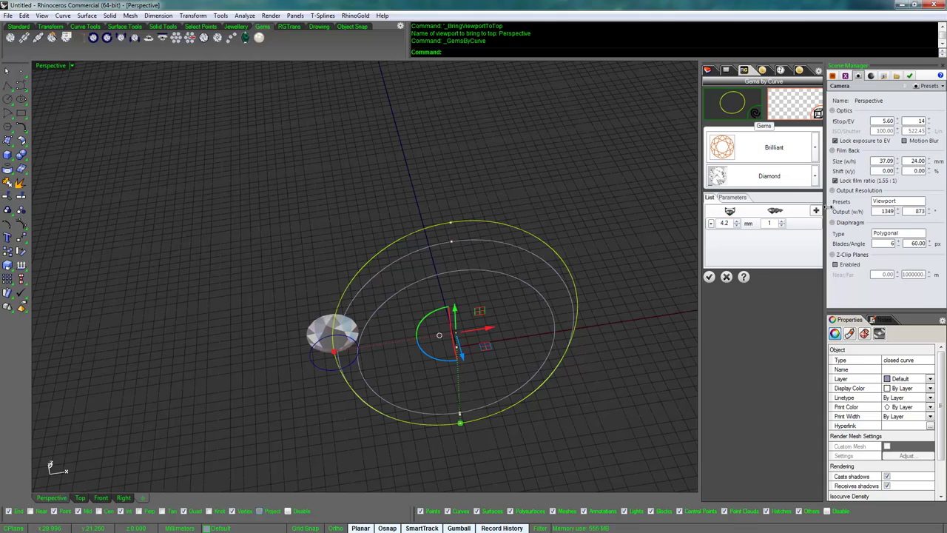
Step: Add a second 1.8 mm gem to the curve and set the gems' angle to 270
left_click(816, 211)
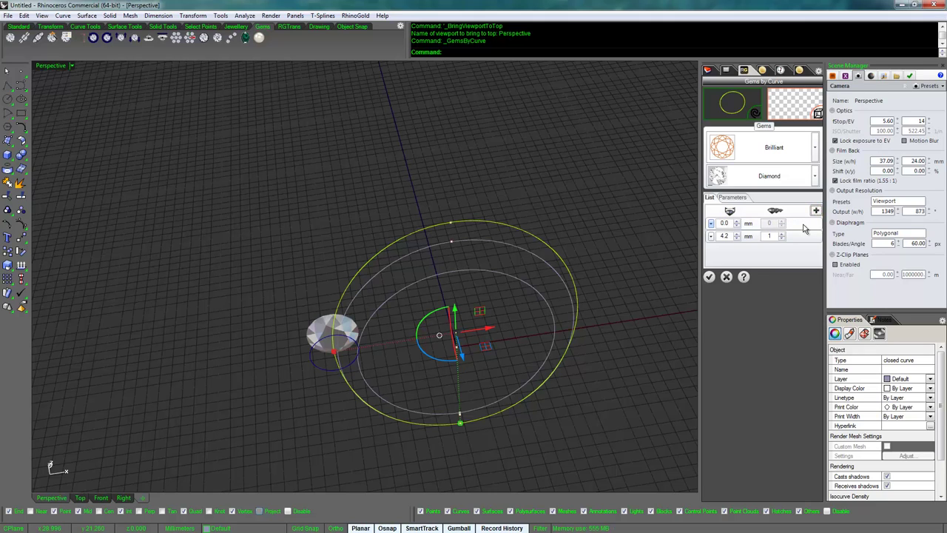
double_click(726, 223)
type("1.8")
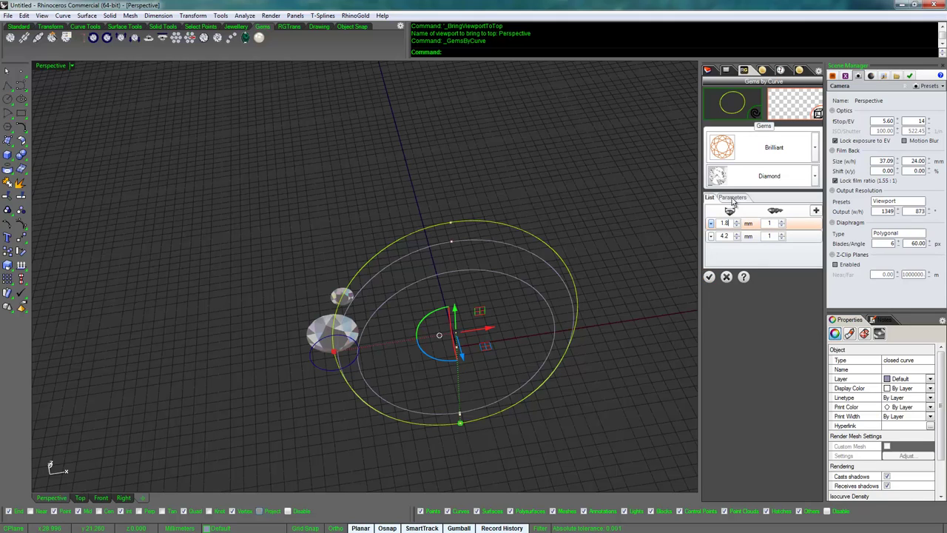
left_click(733, 198)
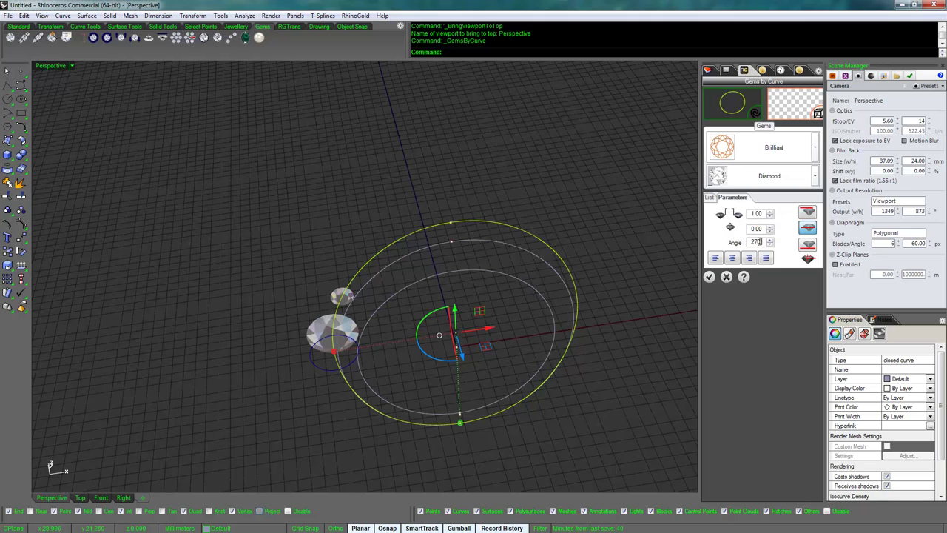
key("Return")
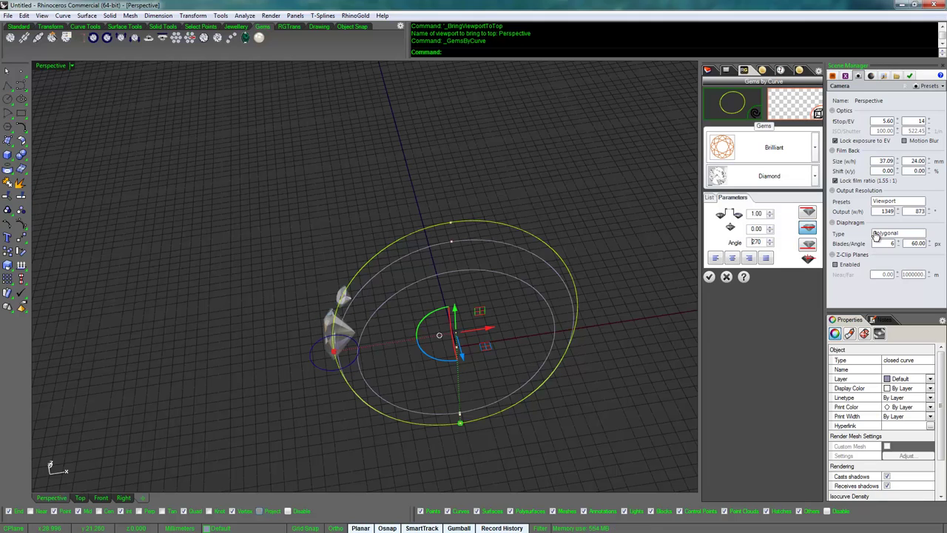
Step: In the Front view, try to move the outermost curve's seam to its top guide point with CrvSeam
key("ctrl+F2")
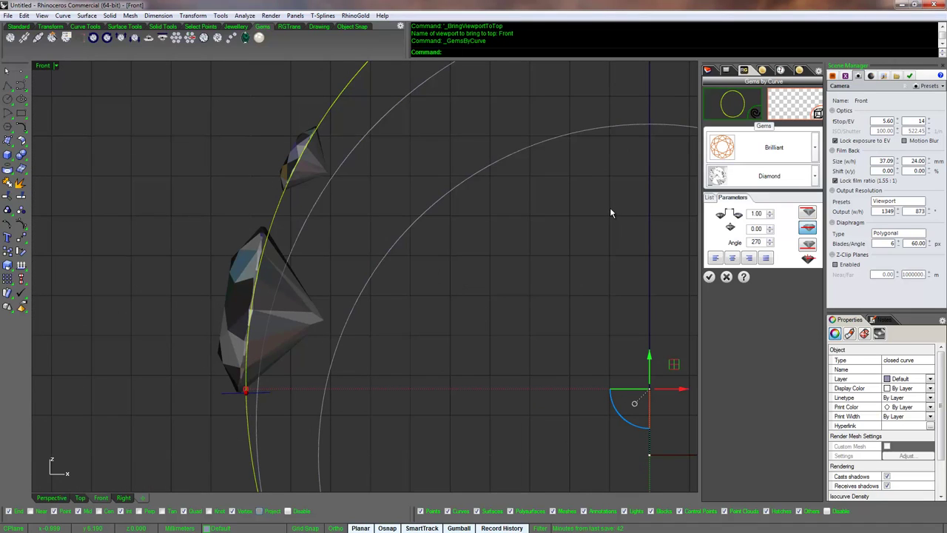
key("Escape")
type("CrvSeam")
key("Return")
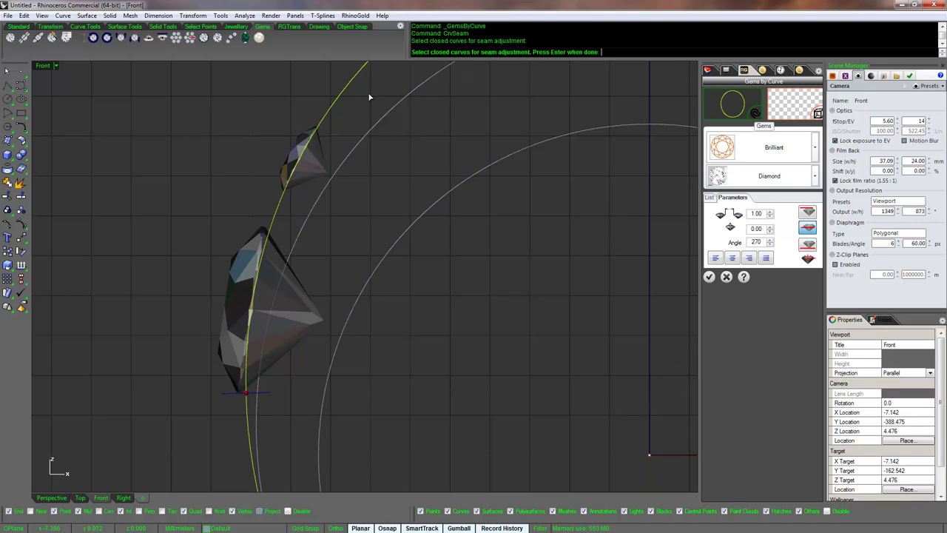
scroll(370, 97, "down", 5)
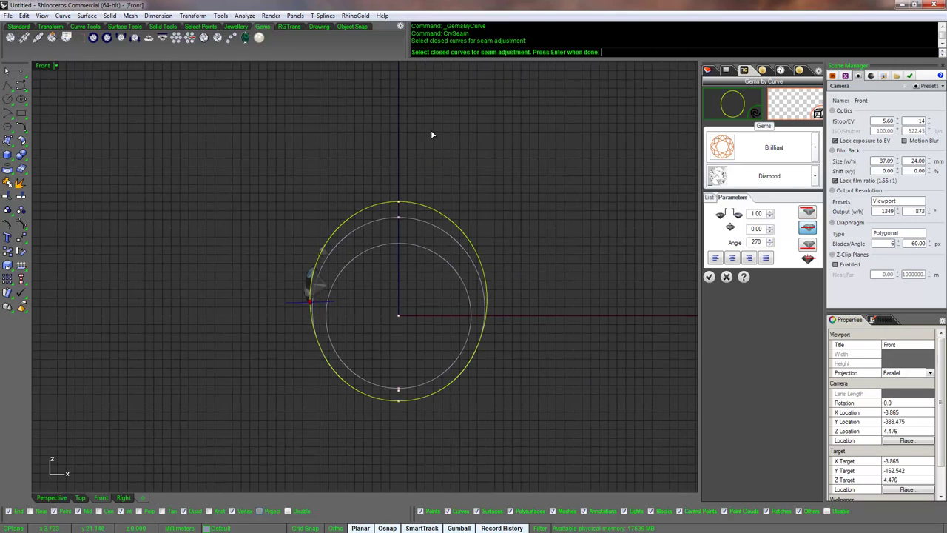
key("Return")
scroll(432, 137, "up", 4)
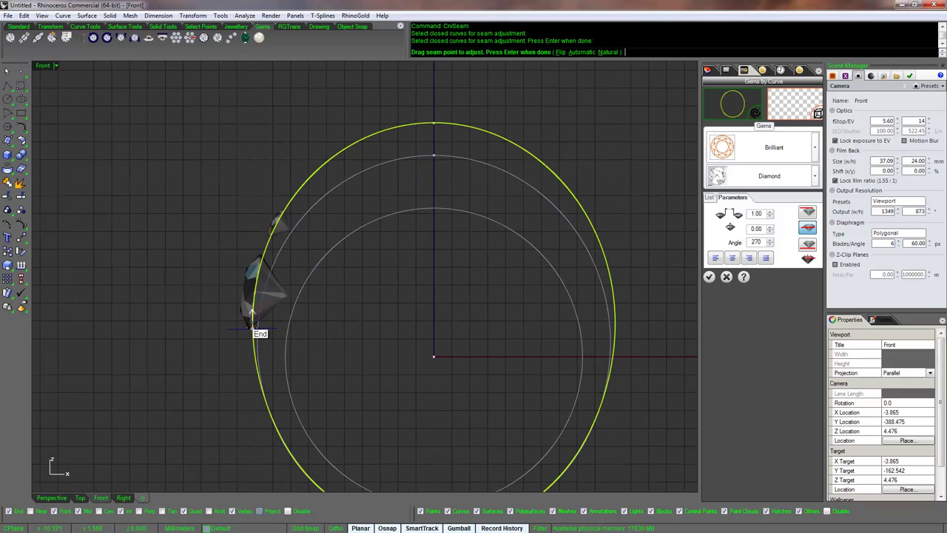
left_click_drag(253, 329, 431, 120)
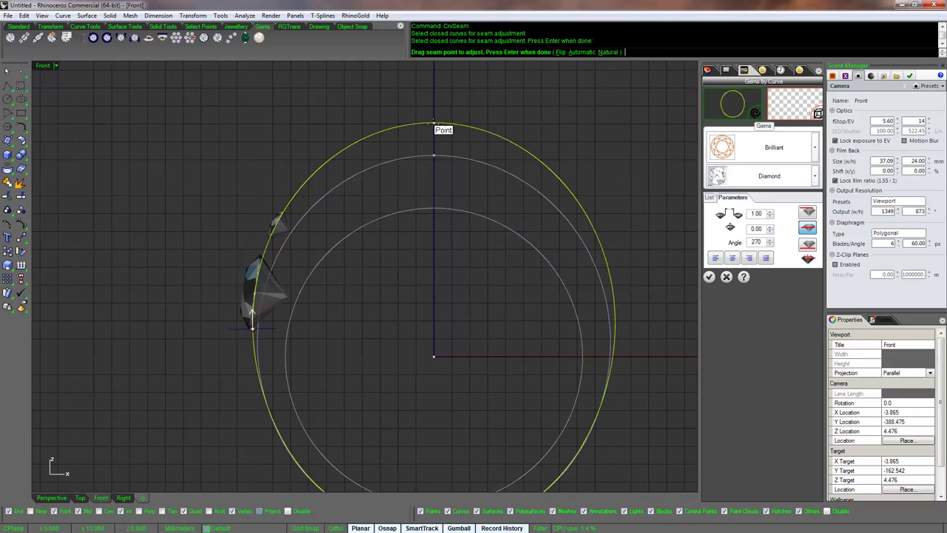
key("Return")
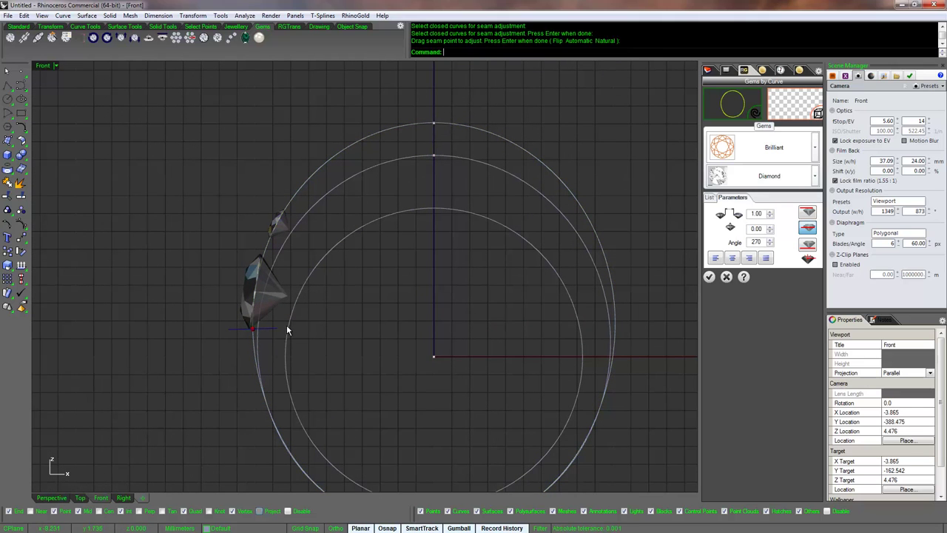
Step: Run CrvSeam again on the outermost curve and place its seam at the curve's top guide point
key("Return")
left_click(252, 347)
key("Return")
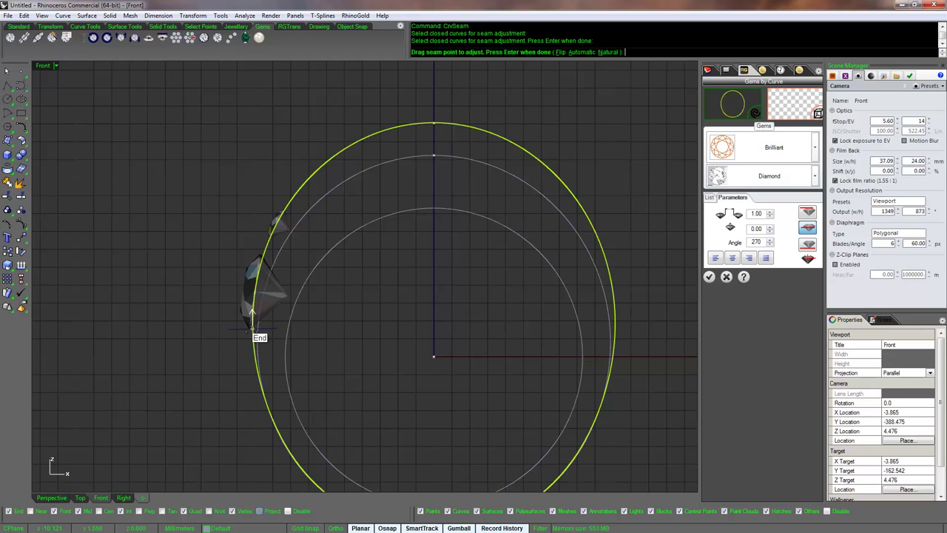
left_click_drag(250, 330, 514, 138)
mouse_move(252, 328)
left_mouse_down()
mouse_move(289, 220)
mouse_move(398, 135)
mouse_move(433, 122)
mouse_move(477, 145)
mouse_move(433, 122)
left_mouse_up()
right_click(462, 93)
scroll(606, 205, "up", 3)
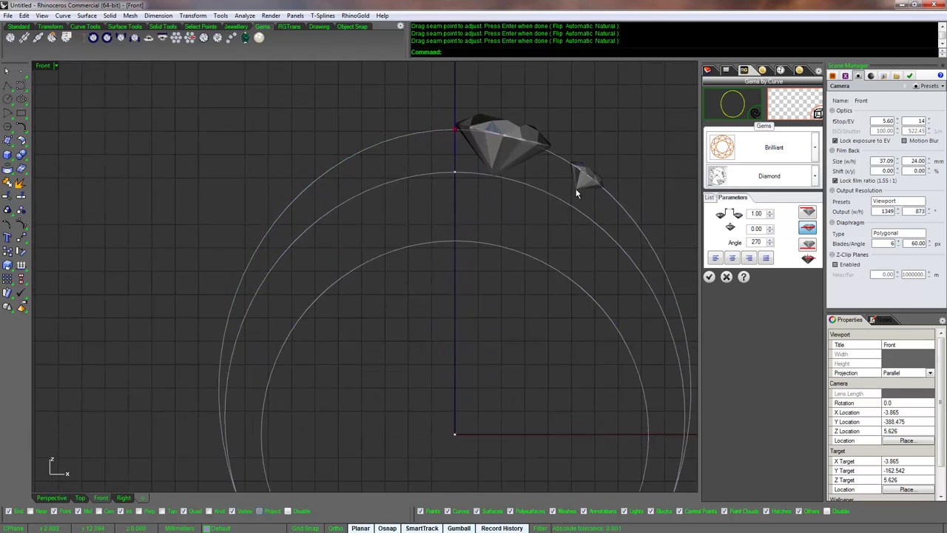
Step: Centre the 4.2 mm gem on the outermost curve's seam point
left_click(807, 260)
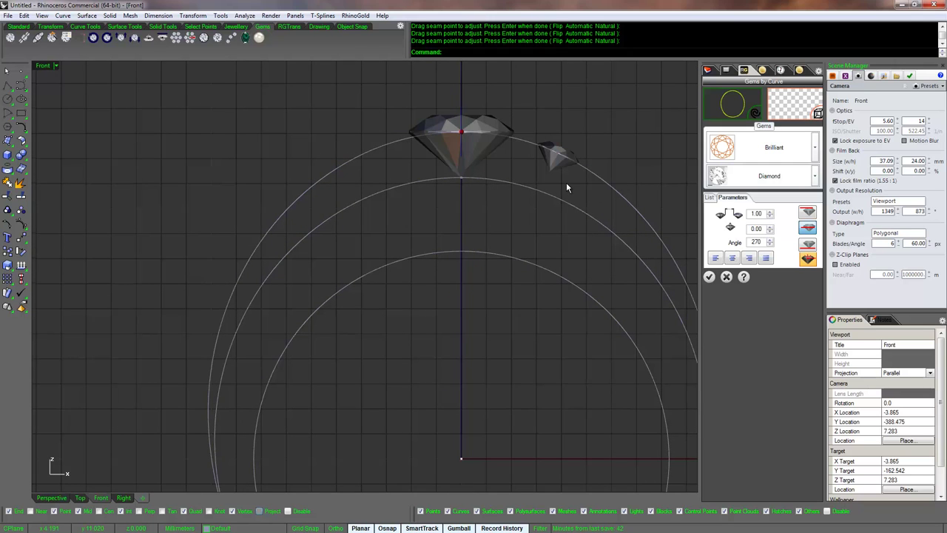
scroll(566, 183, "down", 10)
scroll(567, 184, "up", 10)
right_click_drag(584, 206, 637, 262)
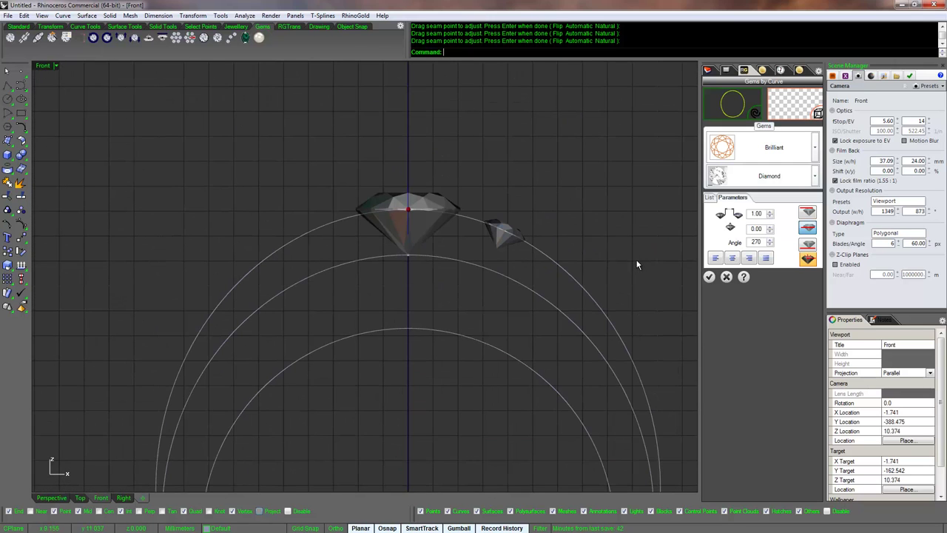
Step: Accept the two gems and delete the outermost curve they were placed on
left_click(709, 277)
left_click(570, 280)
key("Delete")
Step: Select the small gem and, in the Right view, move it horizontally to one side of the vertical centre line
middle_click(548, 261)
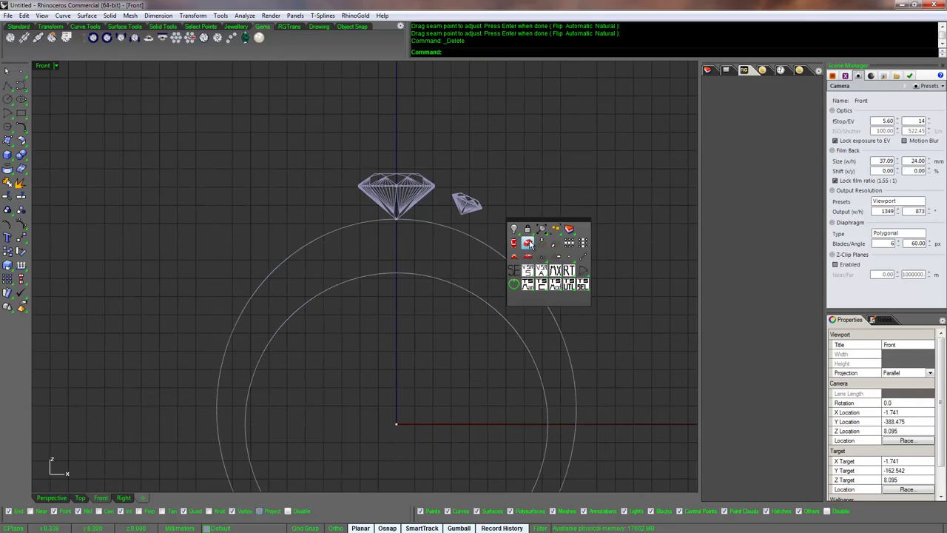
left_click(529, 239)
scroll(528, 239, "down", 5)
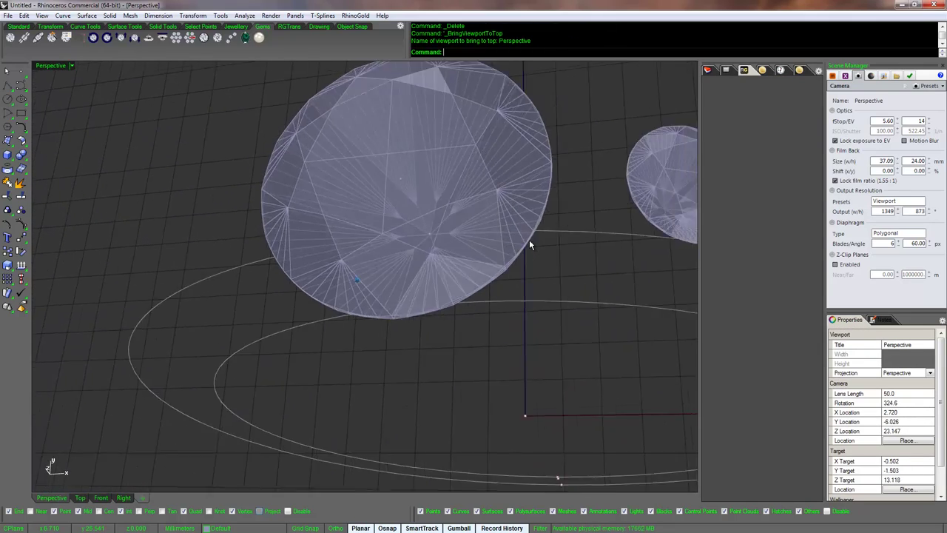
left_click(549, 232)
right_click_drag(552, 235, 558, 230)
middle_click(568, 231)
left_click(548, 222)
scroll(546, 224, "up", 7)
right_click_drag(538, 225, 586, 151)
left_click_drag(462, 246, 392, 246)
Step: Nudge the small gem slightly farther from the vertical centre line in the Right view
left_click(501, 293)
scroll(501, 294, "up", 3)
left_click(407, 264)
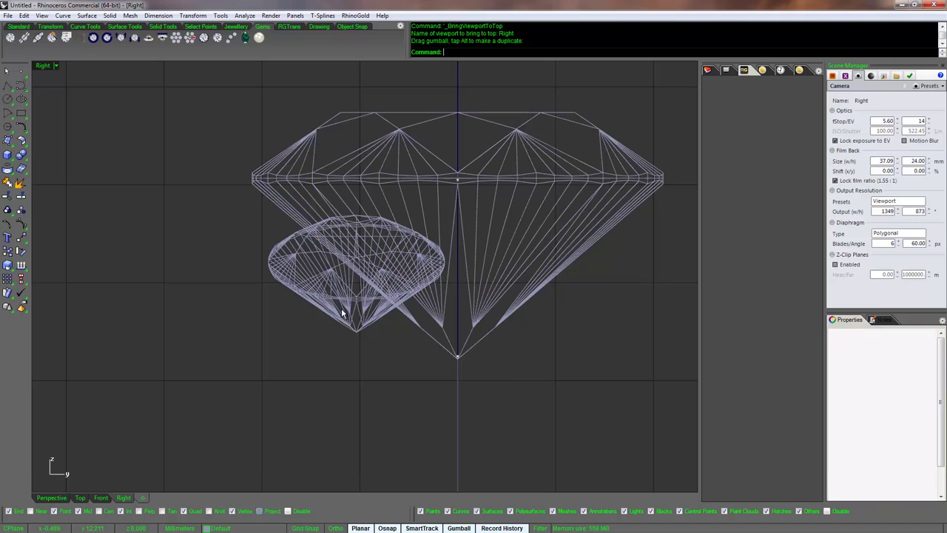
left_click(340, 308)
left_click_drag(389, 274, 384, 276)
Step: Mirror the small gem across the vertical centre line, using 0 as the start of the mirror plane
scroll(473, 316, "down", 9)
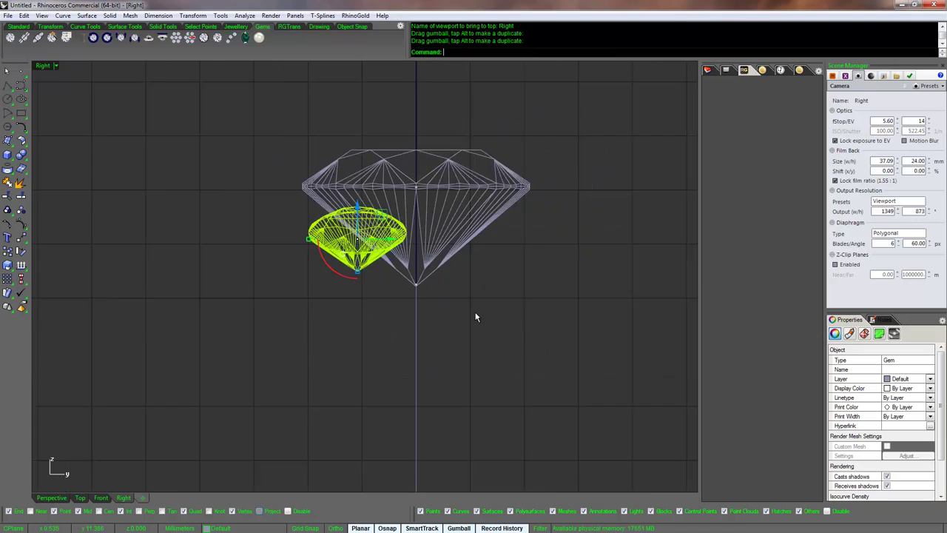
key("ctrl+m")
type("0")
key("Return")
left_click(444, 302)
left_click(459, 302)
scroll(459, 271, "up", 2)
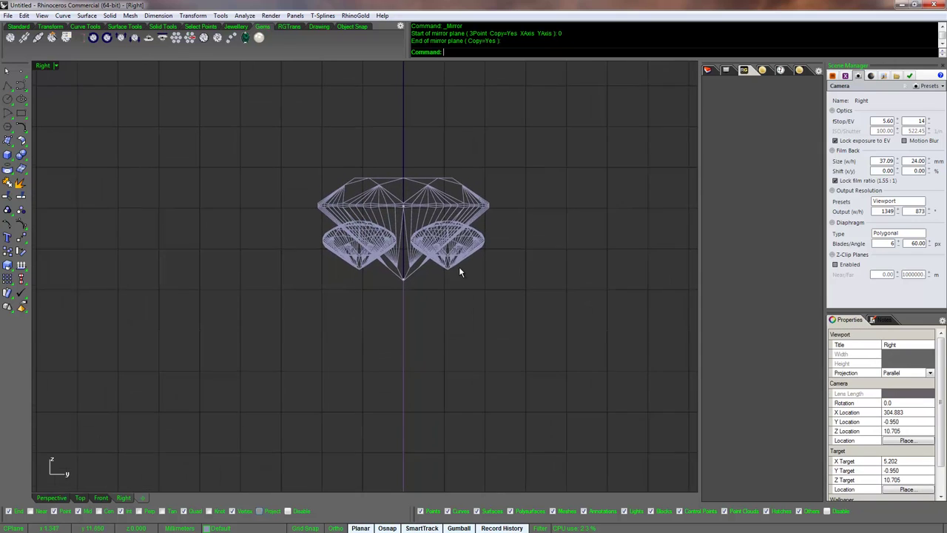
Step: Lower the mirrored small gem slightly and rotate it a few degrees in the Right view
left_click(458, 268)
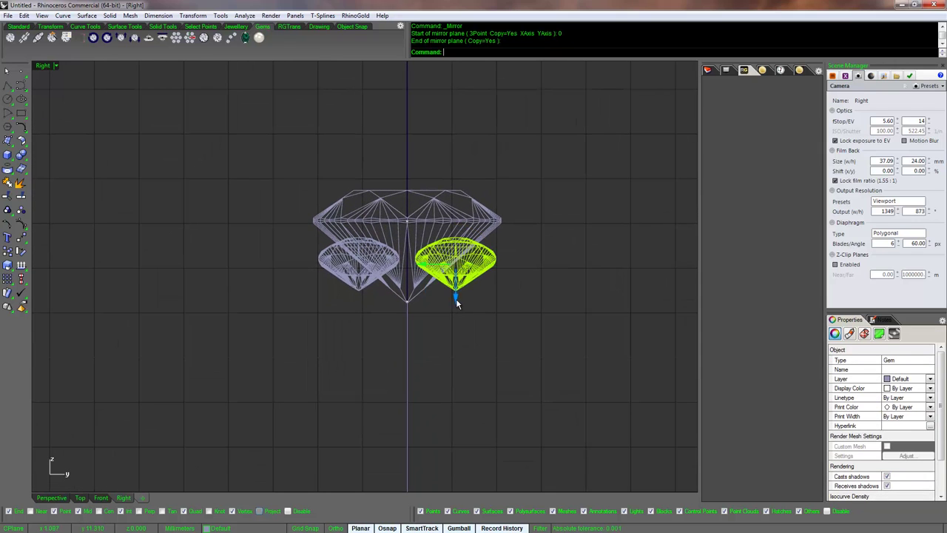
left_click_drag(457, 303, 456, 316)
left_click(473, 294)
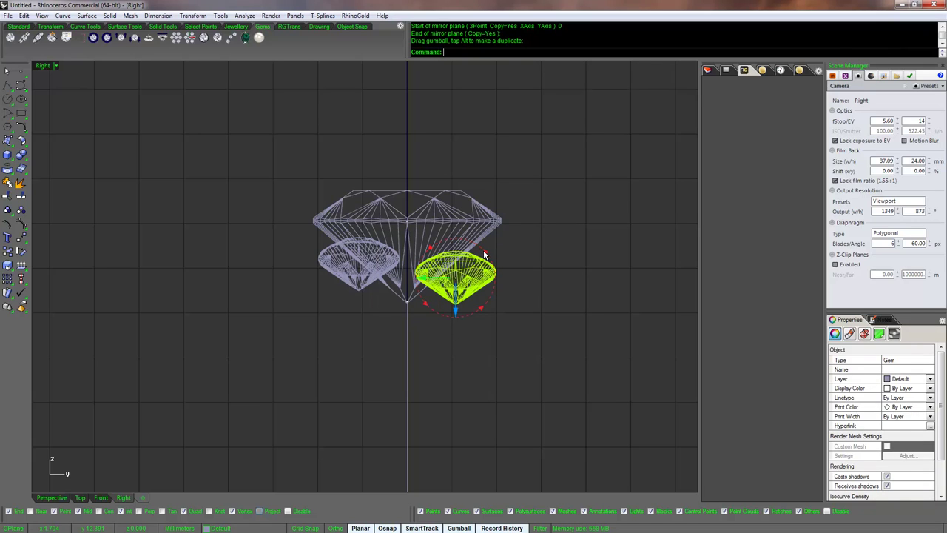
left_click_drag(486, 255, 492, 264)
Step: Rotate the other small gem a few degrees in the Right view and check the gem arrangement in the Perspective view
left_click(351, 271)
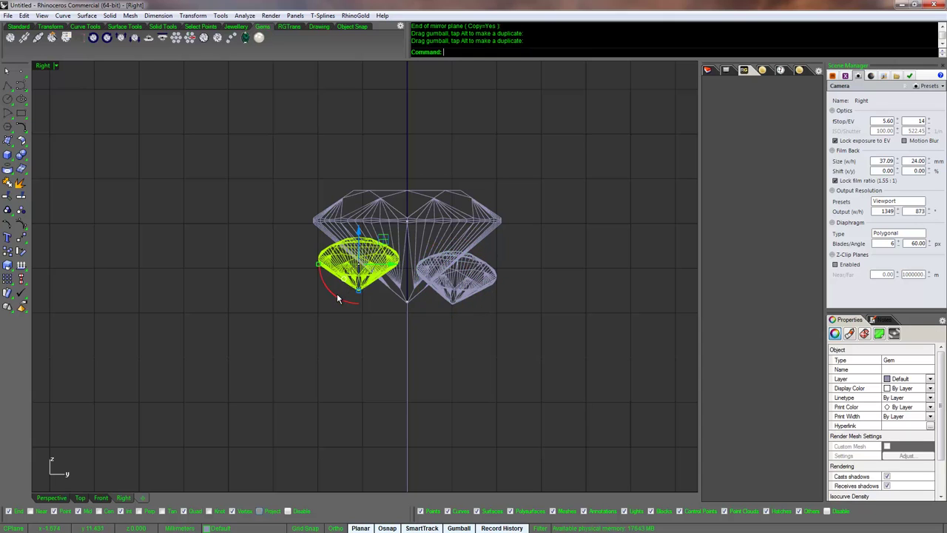
left_click_drag(336, 301, 343, 301)
middle_click(428, 315)
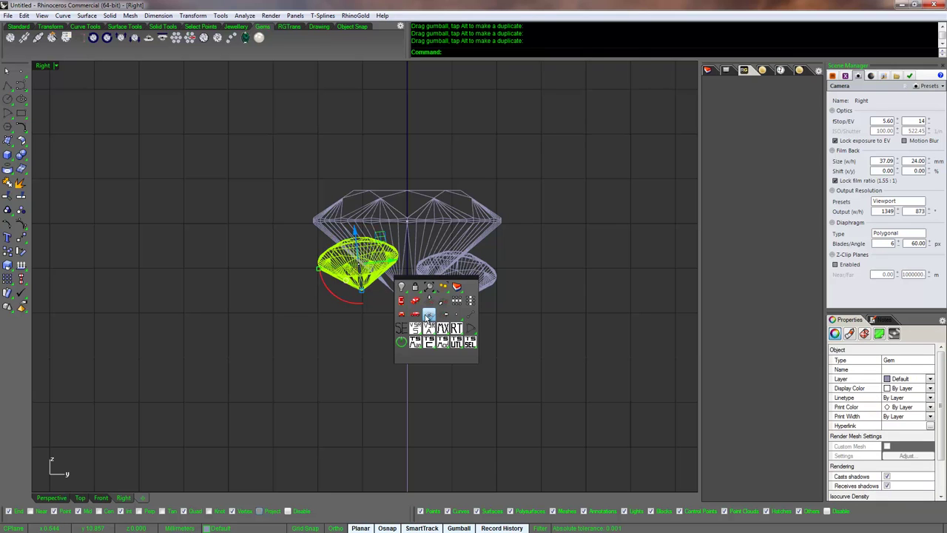
left_click(419, 304)
left_click(563, 316)
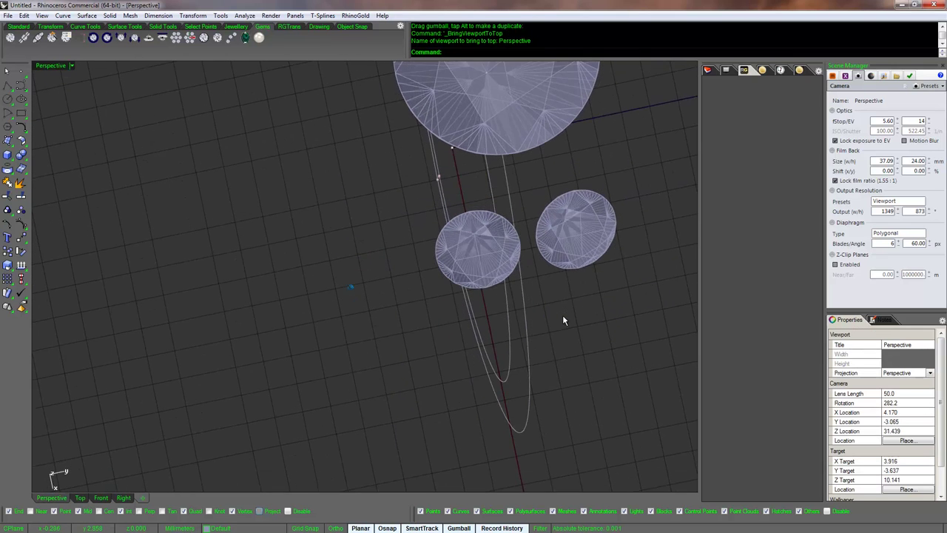
right_click_drag(561, 316, 573, 309)
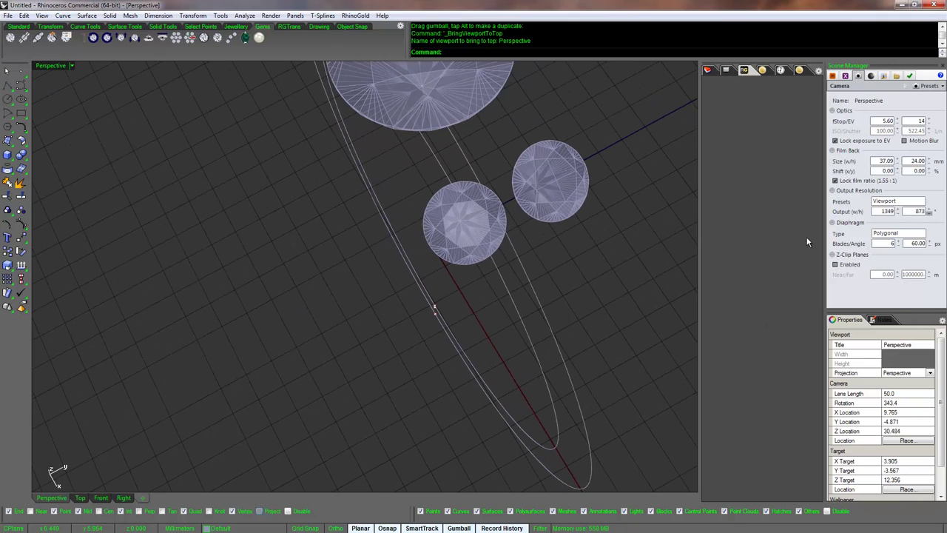
right_click_drag(624, 235, 624, 235)
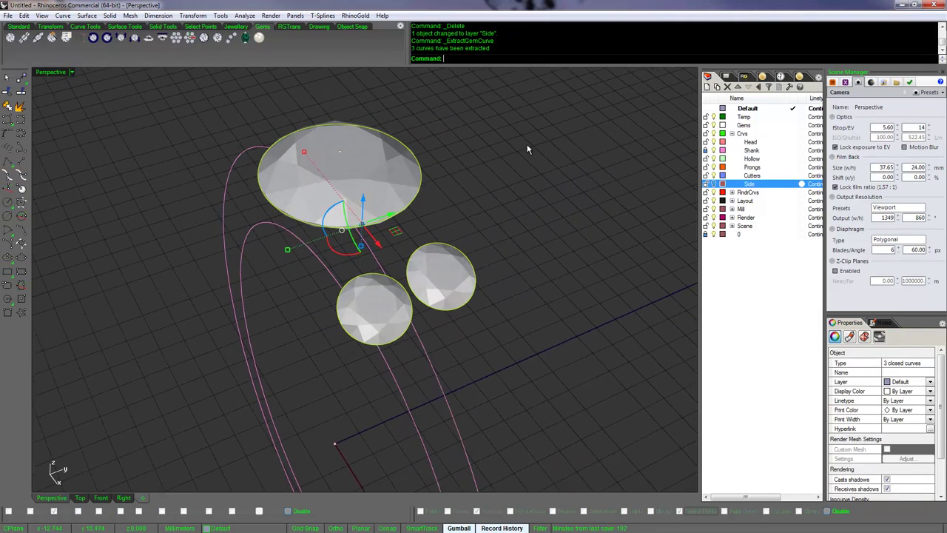
Step: Deselect the extracted gem curves and hide the Gems layer
left_click(529, 149)
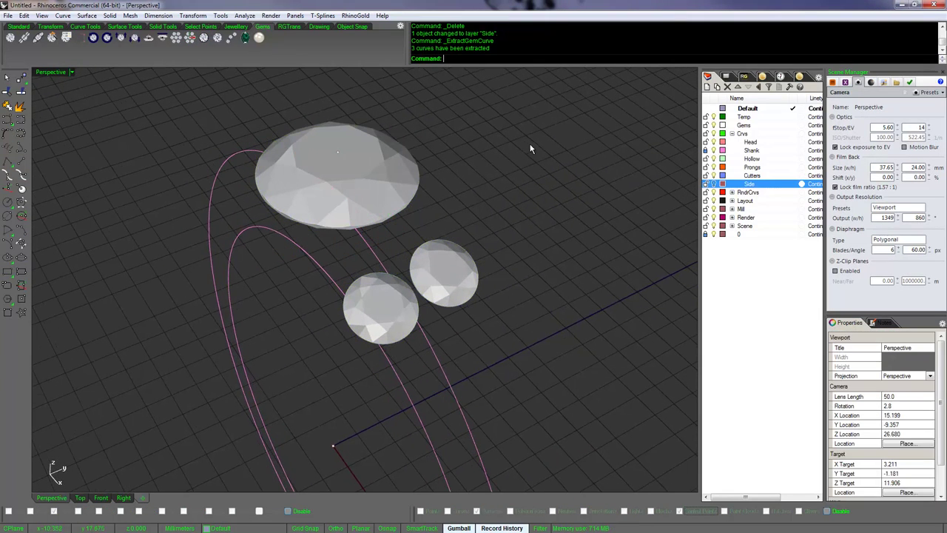
left_click(715, 125)
right_click_drag(650, 167, 459, 161)
Step: Offset the centre gem's outline curve outward by 0.75 mm
left_click(454, 169)
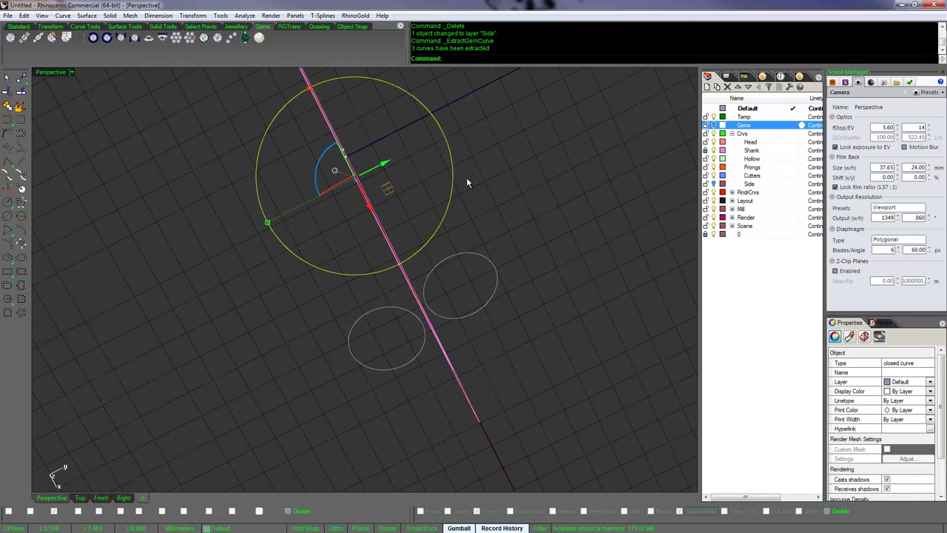
key("Left")
key("Left")
key("Left")
key("Left")
key("Left")
key("Left")
key("Left")
key("Left")
key("Left")
key("Left")
left_click(463, 180)
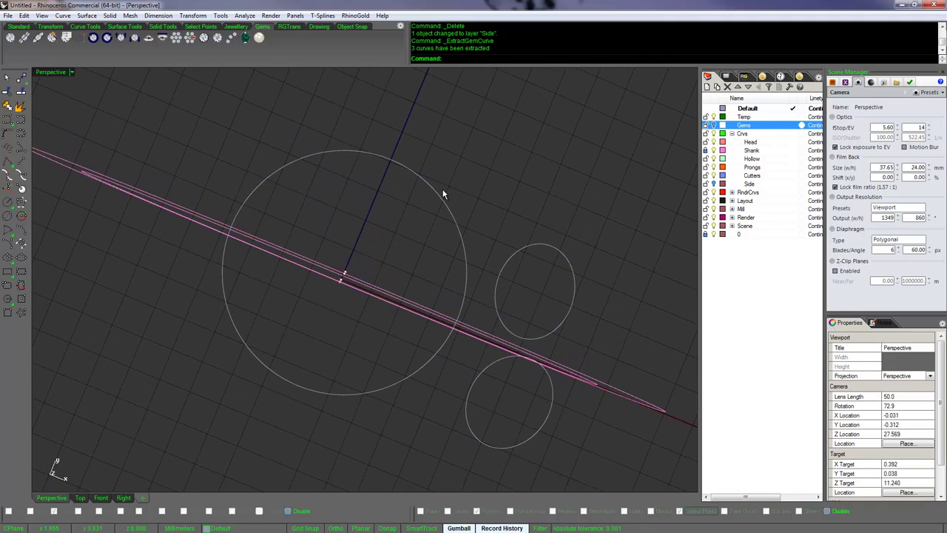
left_click(441, 193)
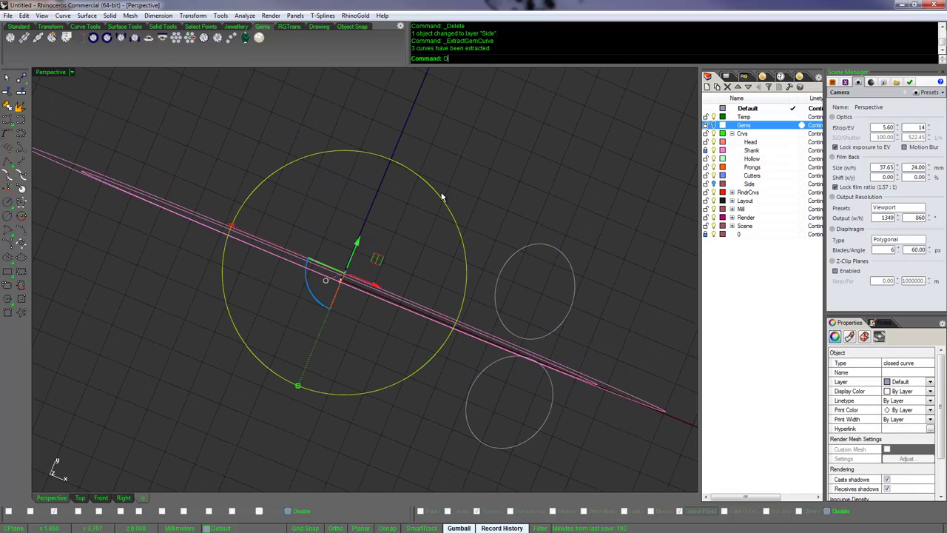
type("Offset")
key("Return")
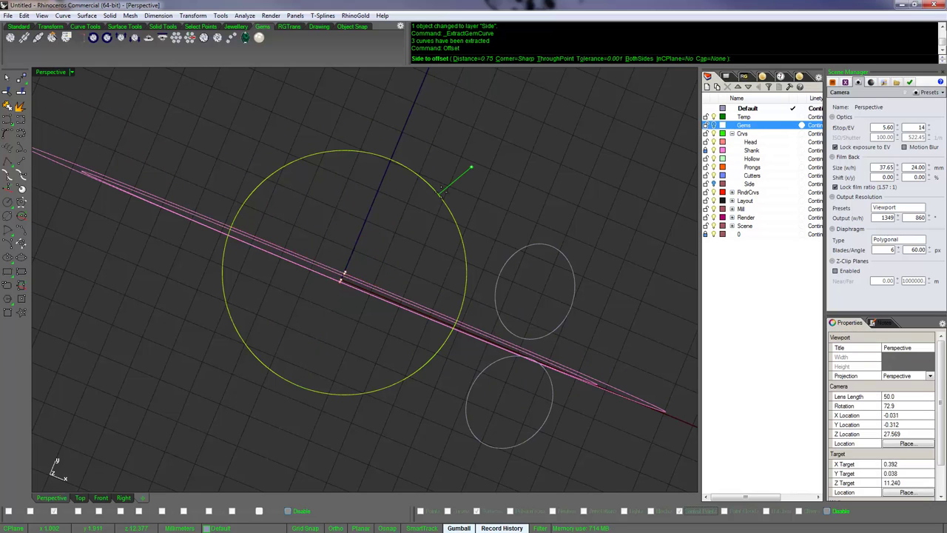
left_click(451, 194)
Step: Offset the outline curves of both small side gems outward by 0.75 mm
right_click_drag(496, 320, 496, 309)
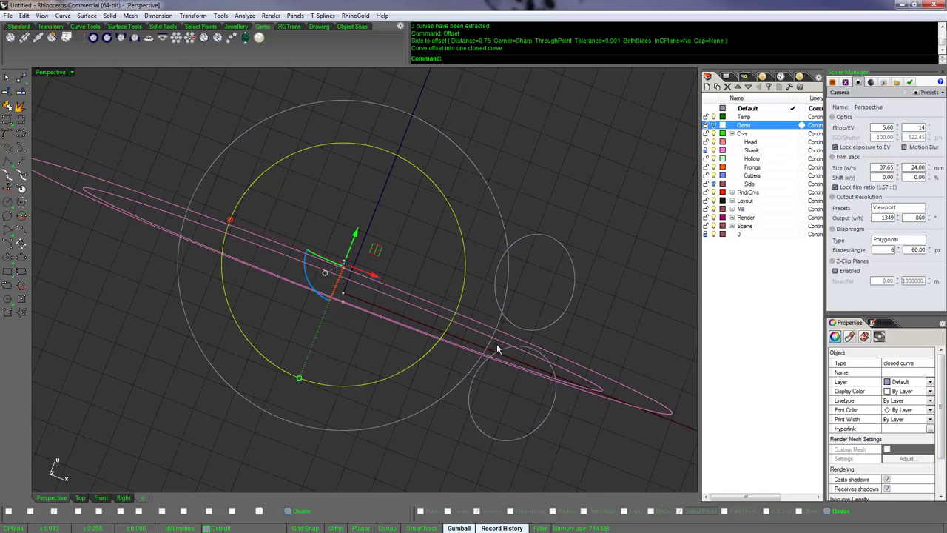
left_click(495, 354)
right_click_drag(495, 354, 493, 329)
right_click(495, 354)
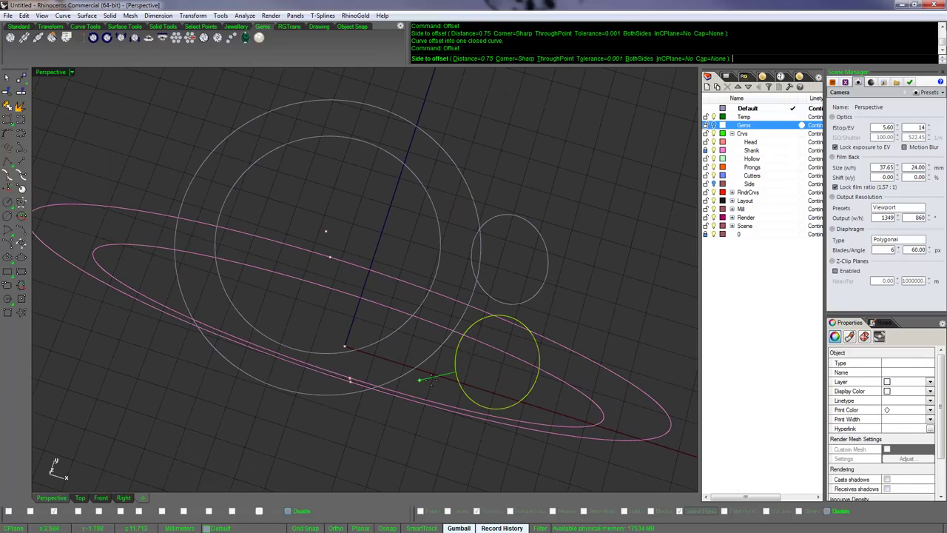
left_click(422, 381)
left_click(547, 258)
key("Return")
left_click(569, 236)
left_click(594, 249)
Step: Examine how the offset circles around the three gem outlines overlap each other and the shank curves
right_click_drag(594, 250, 595, 250)
key("Up")
key("Up")
key("Up")
key("Up")
key("Up")
key("Up")
key("Left")
key("Left")
key("Left")
key("Left")
key("Left")
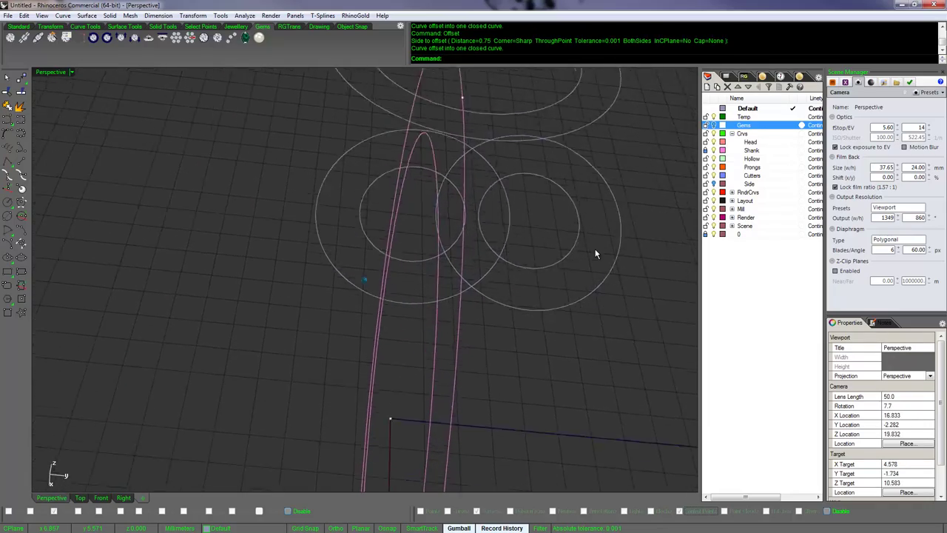
key("Up")
key("Up")
key("Up")
key("Left")
key("Left")
key("Left")
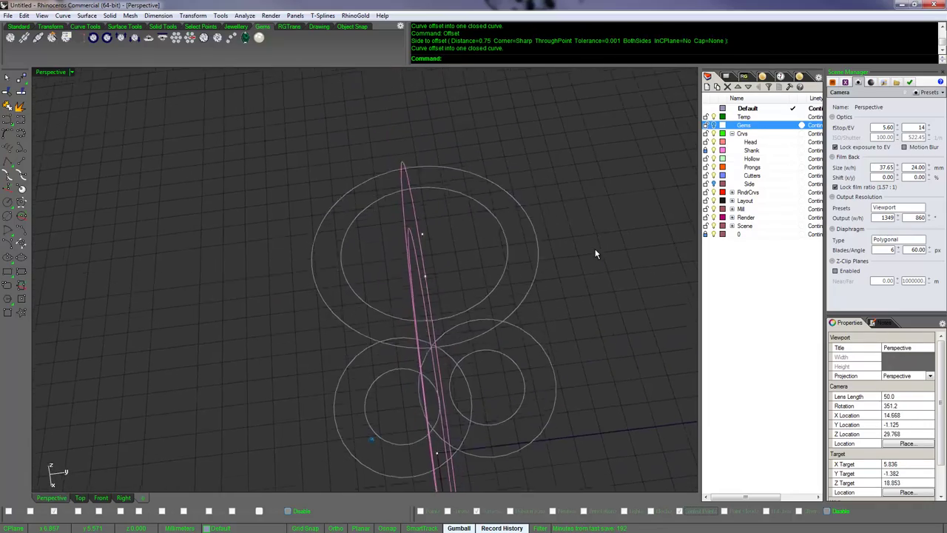
Step: Move the centre gem's offset circle slightly down along the vertical axis, accepting the broken history
right_click_drag(595, 250, 561, 238)
left_click(560, 242)
key("Down")
key("Down")
key("Down")
key("Down")
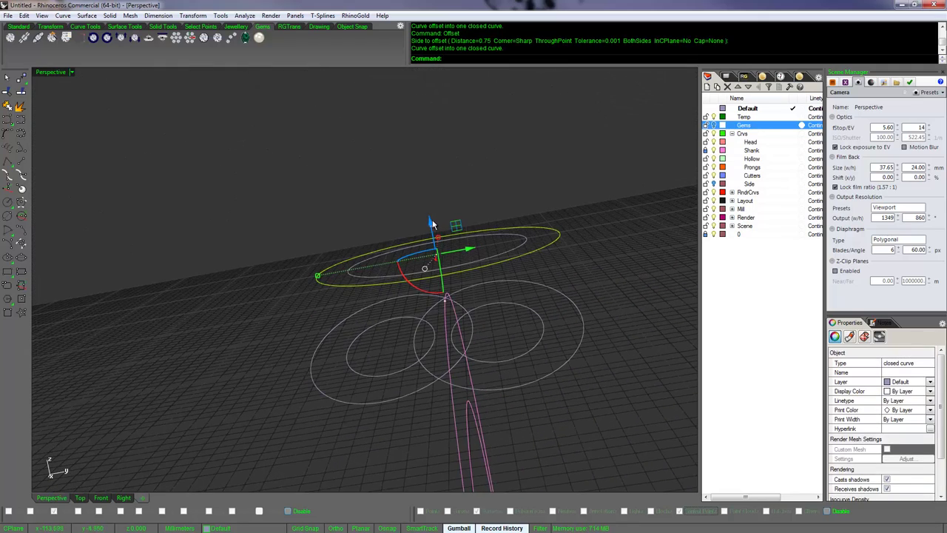
left_click_drag(432, 224, 434, 232)
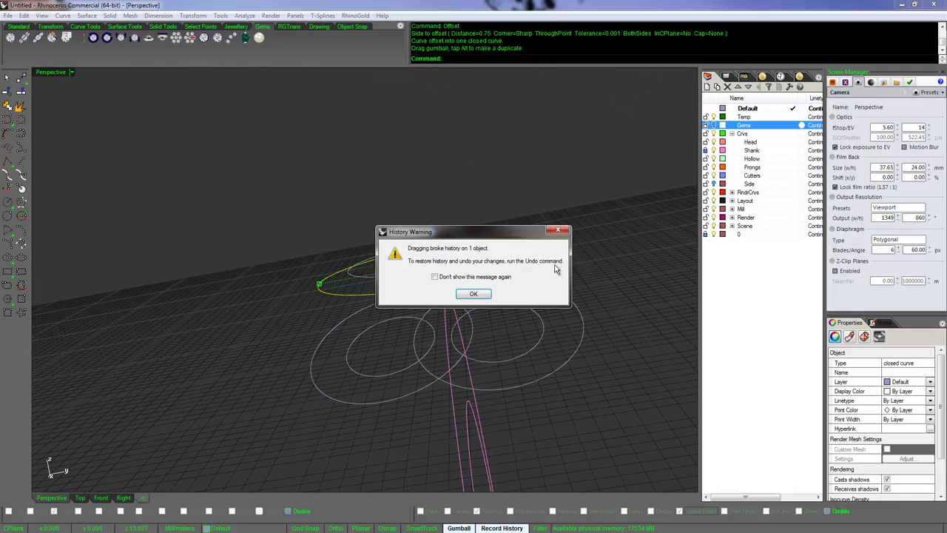
left_click(474, 294)
key("Escape")
Step: Move the offset circles of both small side gems slightly below their gem outlines
key("Up")
key("Up")
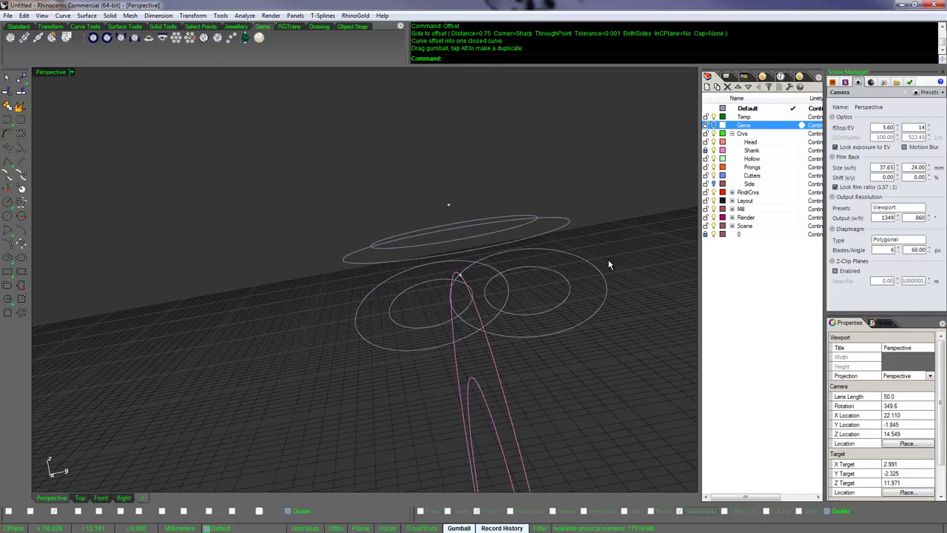
key("Up")
key("Up")
key("Up")
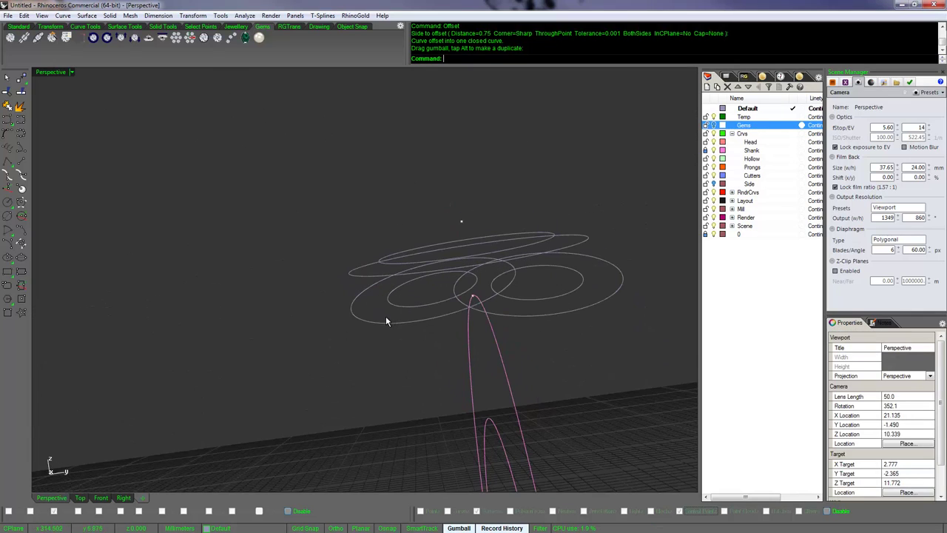
left_click(385, 323)
left_click_drag(426, 259, 425, 266)
left_click(488, 295)
left_click(545, 258)
left_click_drag(535, 256, 536, 255)
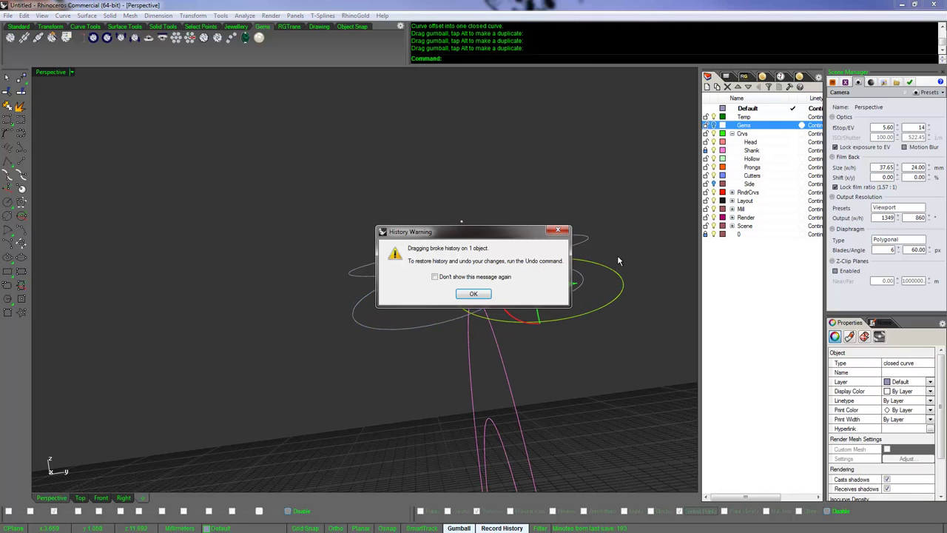
left_click(473, 294)
left_click(642, 308)
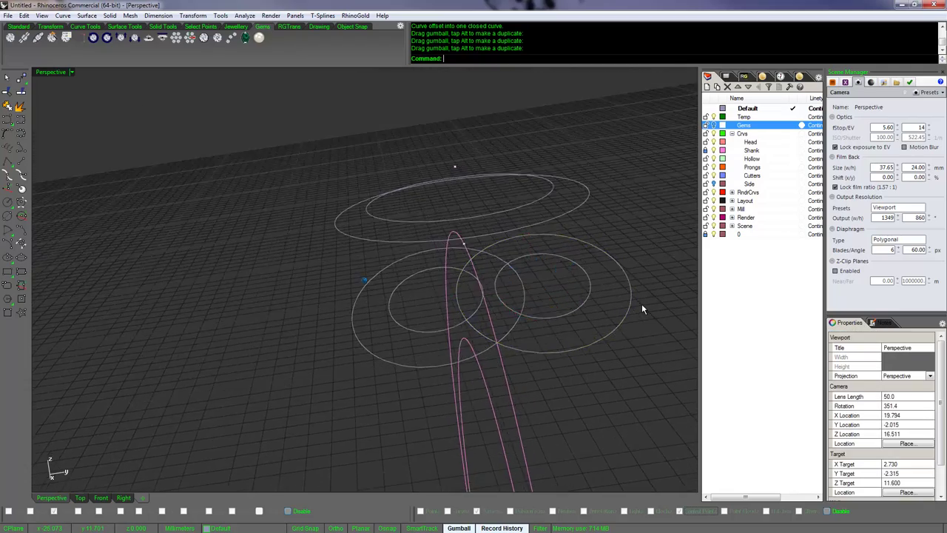
Step: Examine the lowered offset circles relative to the gem outlines and shank curves in the Perspective view
key("Up")
key("Up")
key("Up")
key("Up")
key("Left")
key("Left")
key("Left")
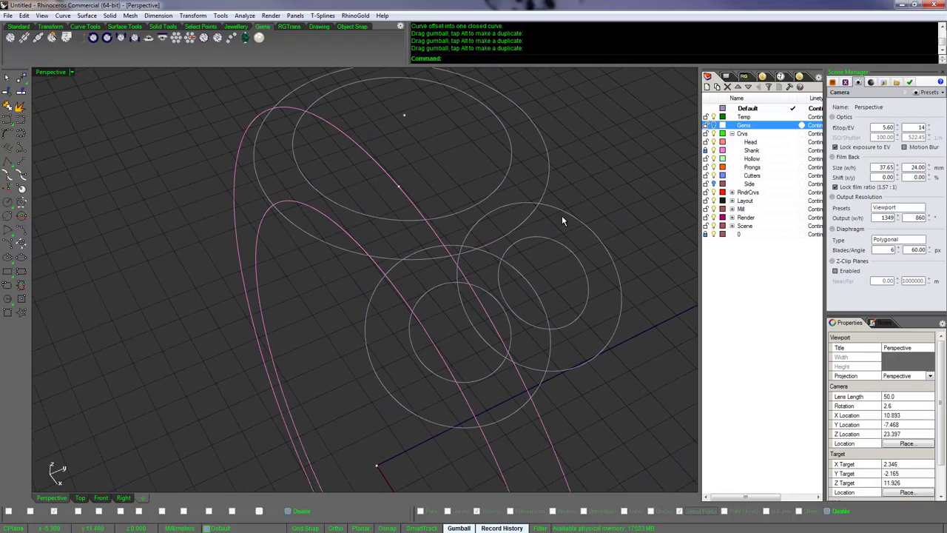
key("Left")
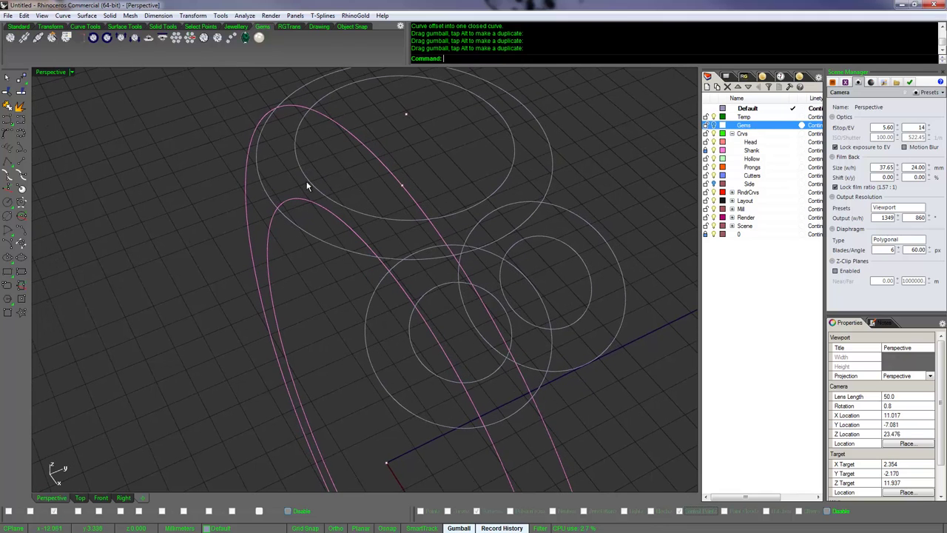
Step: Split the centre gem's outline curve at two points and delete the larger piece, keeping a short arc
left_click(306, 183)
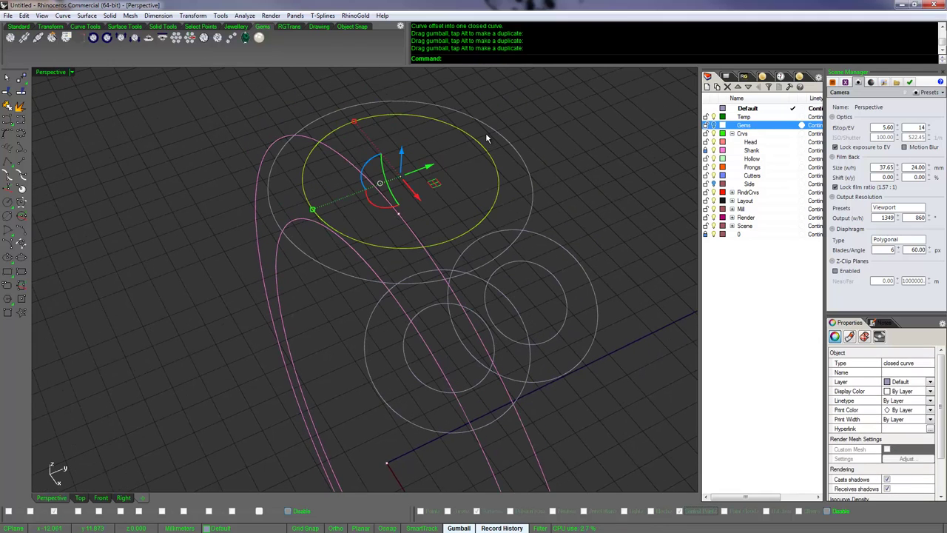
key("ctrl+shift+s")
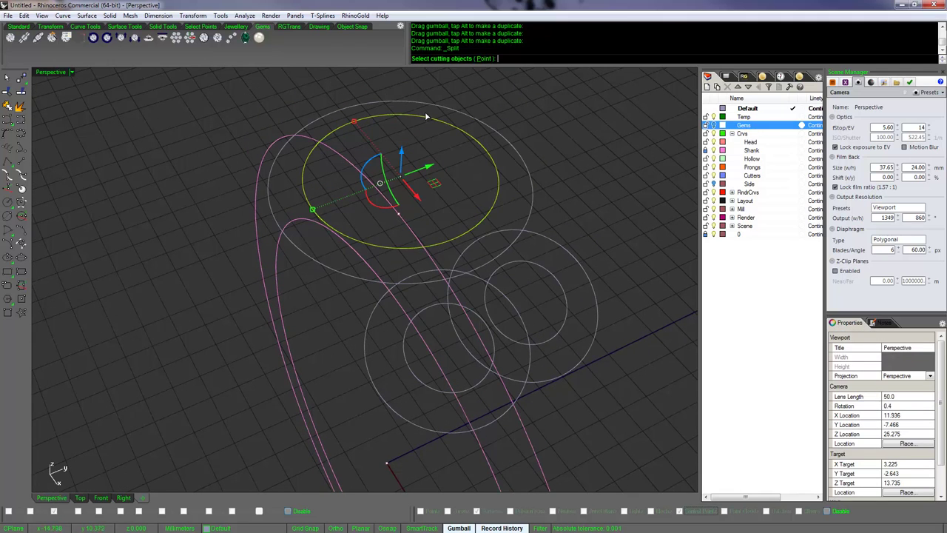
left_click(479, 58)
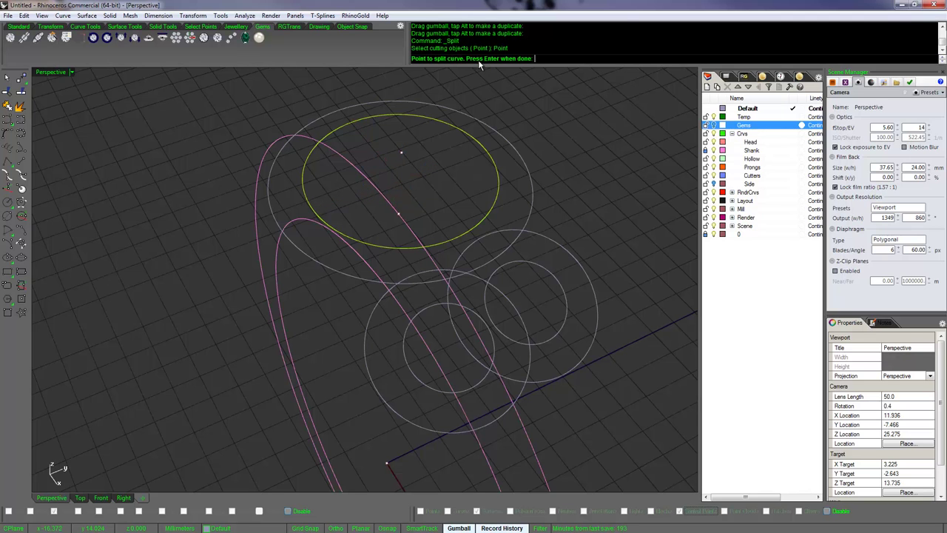
left_click(424, 117)
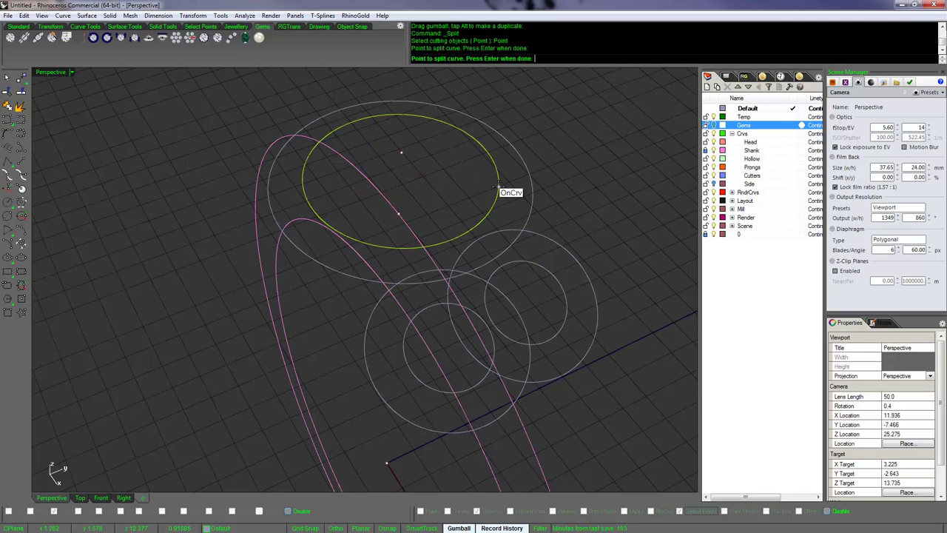
right_click_drag(496, 189, 523, 179)
middle_click(524, 179)
left_click(483, 165)
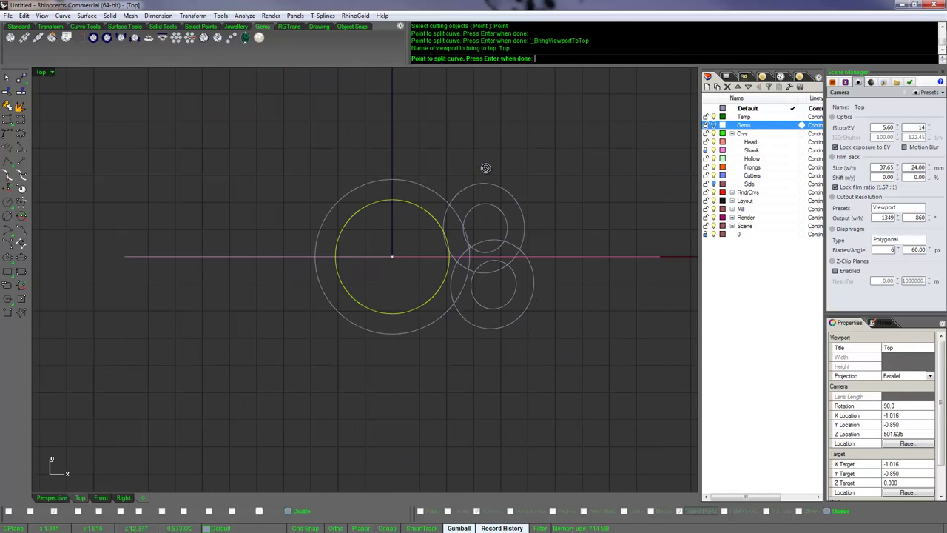
left_click(405, 196)
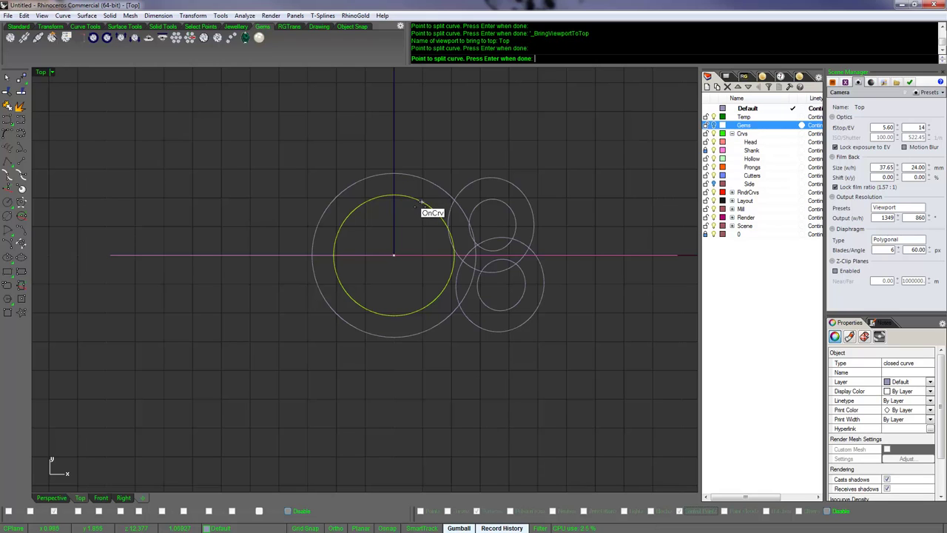
key("Return")
left_click(443, 220)
key("Delete")
Step: Split the lower side gem's offset circle at two points in the Top view and delete all but a short outer arc
scroll(449, 249, "up", 2)
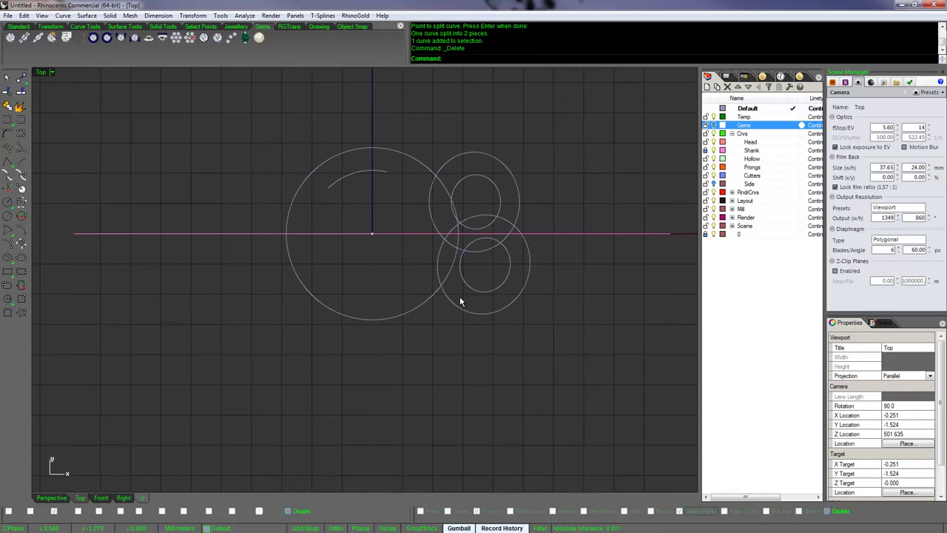
left_click(460, 305)
key("Return")
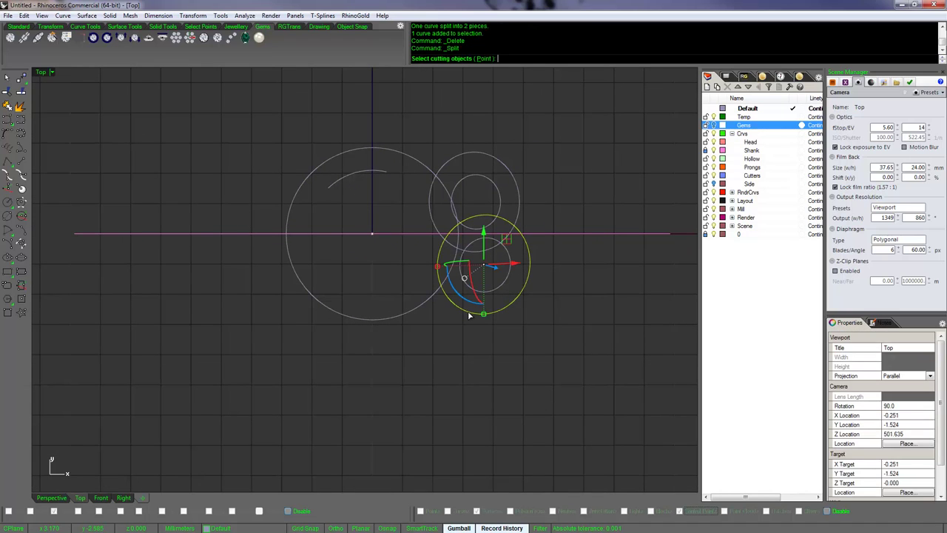
type("p")
key("Return")
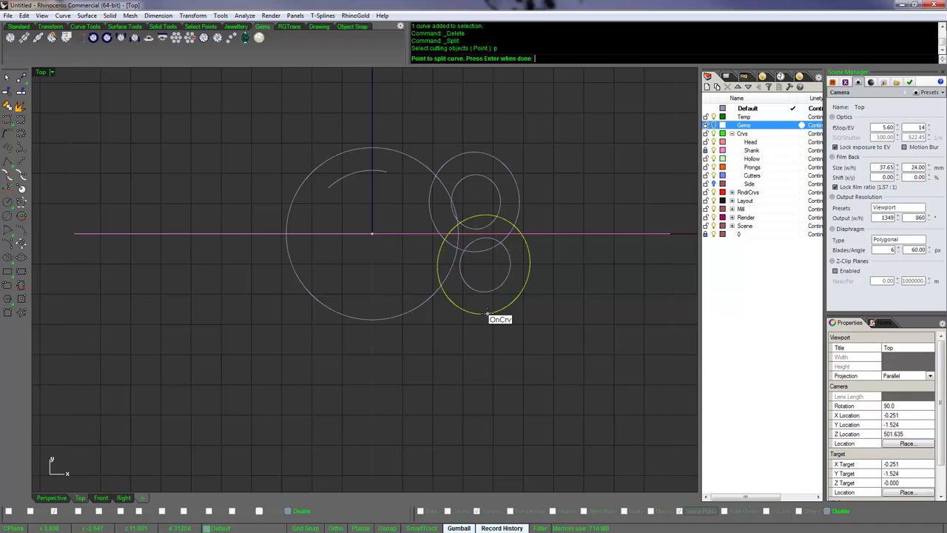
left_click(485, 312)
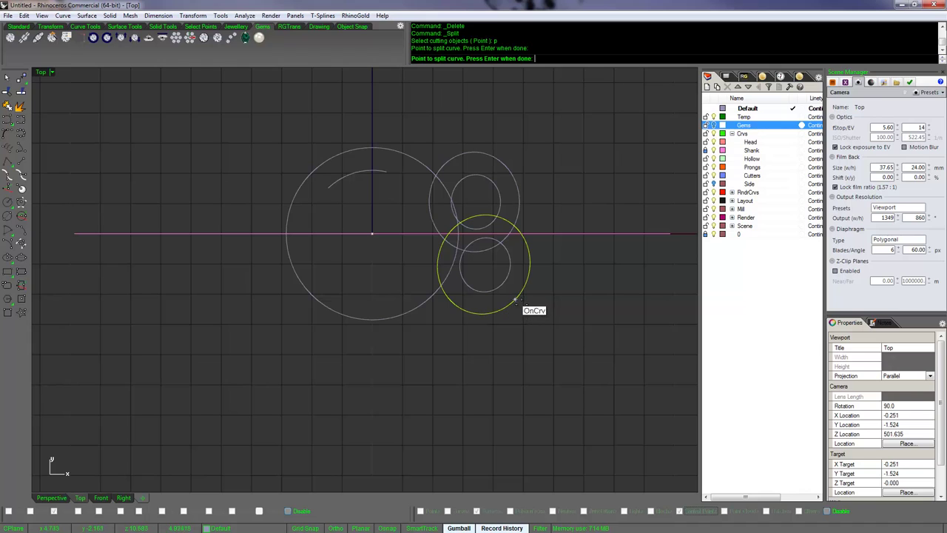
key("Return")
left_click(531, 264)
key("Delete")
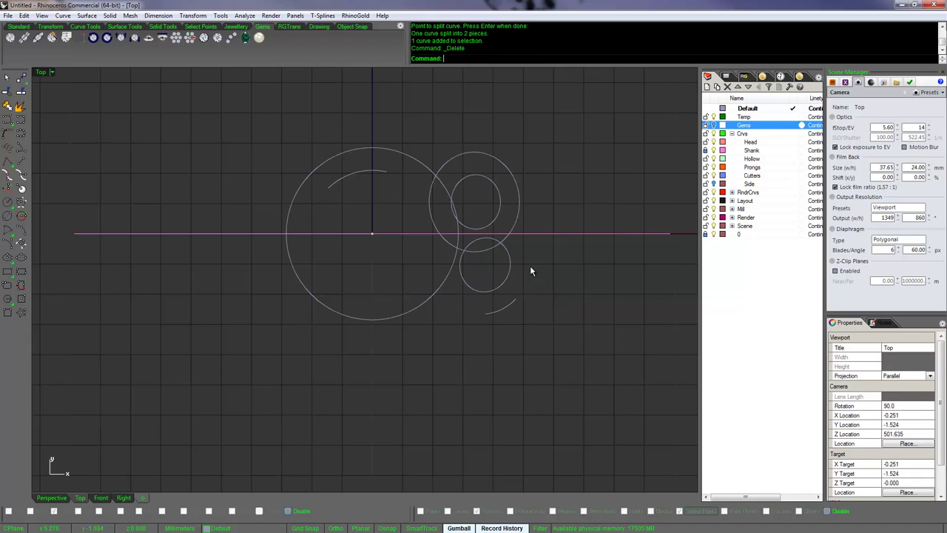
Step: Split the upper side gem's offset circle at two points and delete the larger piece, keeping a short outer arc
left_click(517, 208)
key("Return")
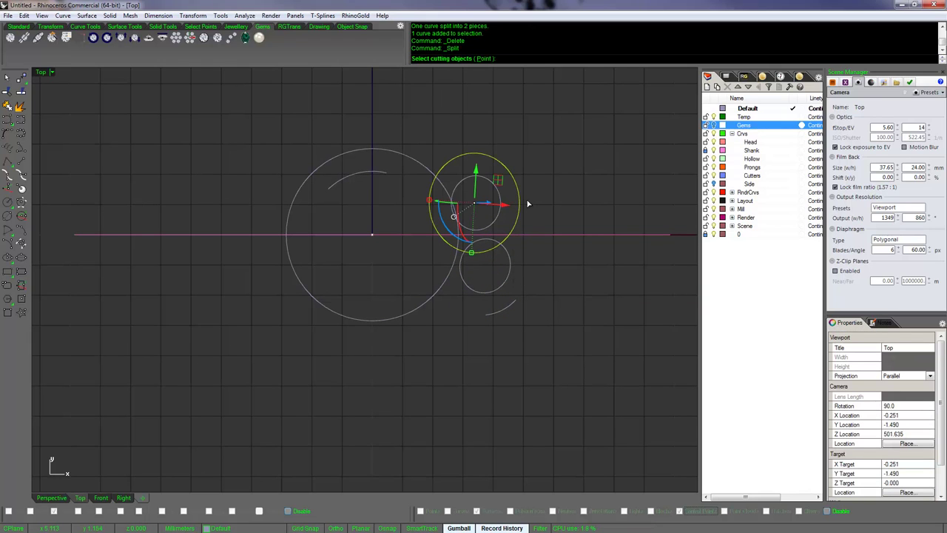
type("p")
key("Return")
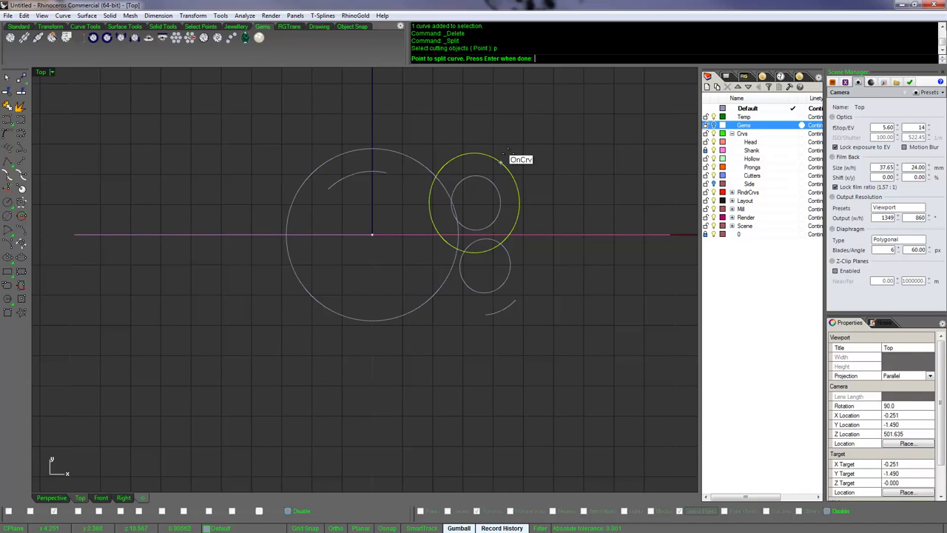
left_click(497, 157)
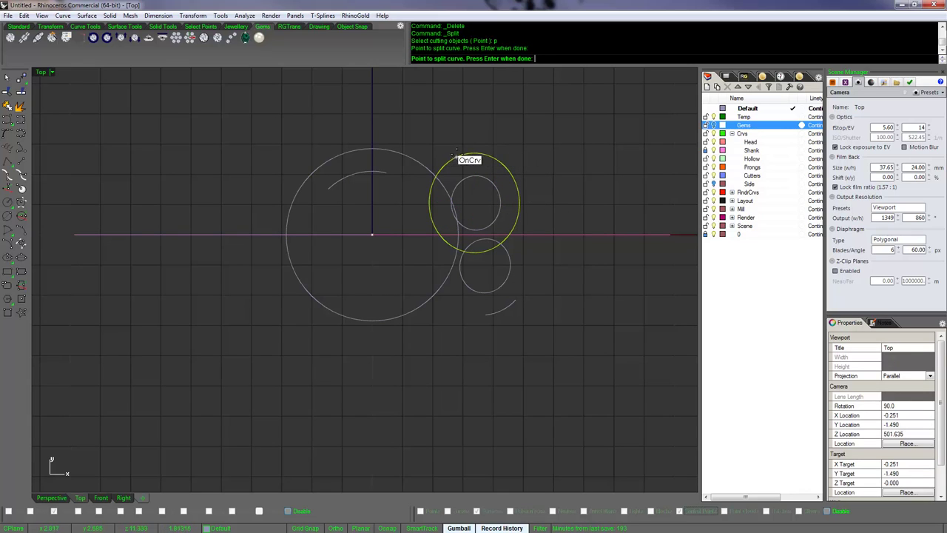
left_click(461, 155)
key("Return")
left_click(516, 185)
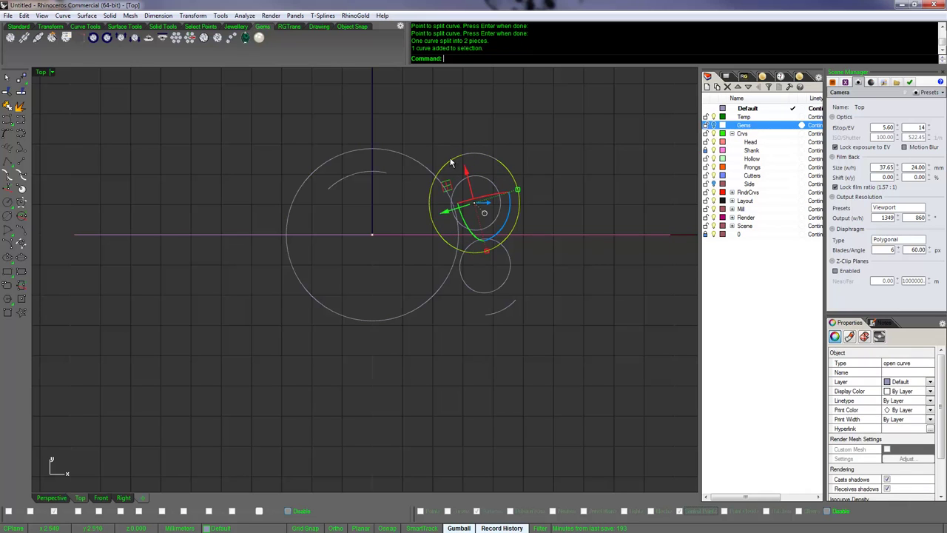
key("Delete")
Step: Split the upper side gem's outline curve at two points near its outer edge and delete all but the short arc
scroll(503, 185, "up", 1)
left_click(496, 191)
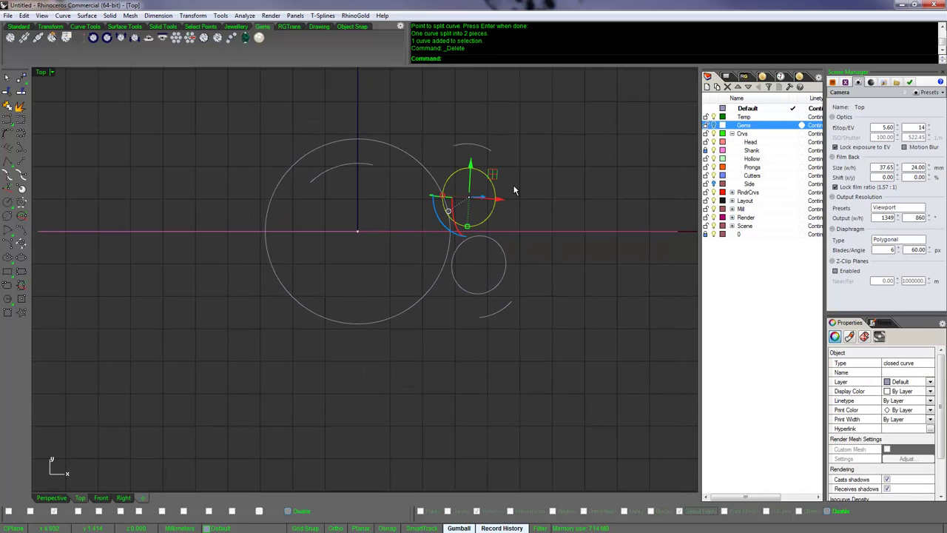
key("ctrl+shift+s")
scroll(516, 187, "up", 2)
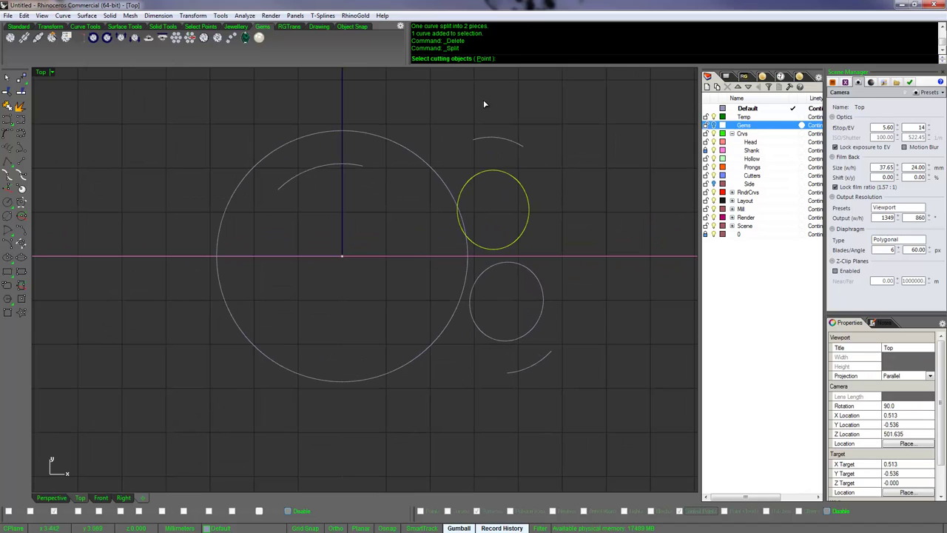
left_click(483, 59)
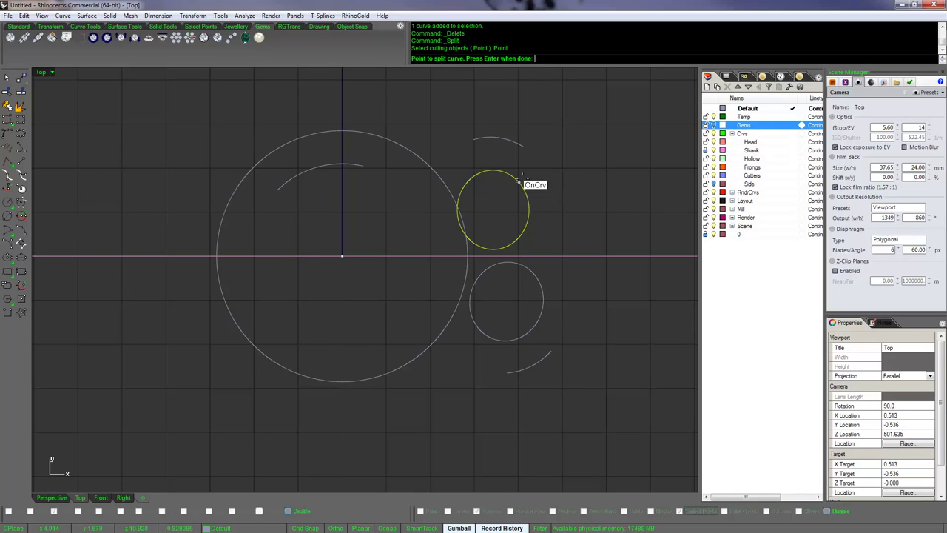
left_click(508, 173)
left_click(488, 171)
key("Return")
left_click(529, 201)
key("Delete")
Step: Split the lower side gem's outline curve at two points facing its offset arc and delete the larger piece
scroll(552, 226, "up", 1)
left_click(533, 259)
key("Return")
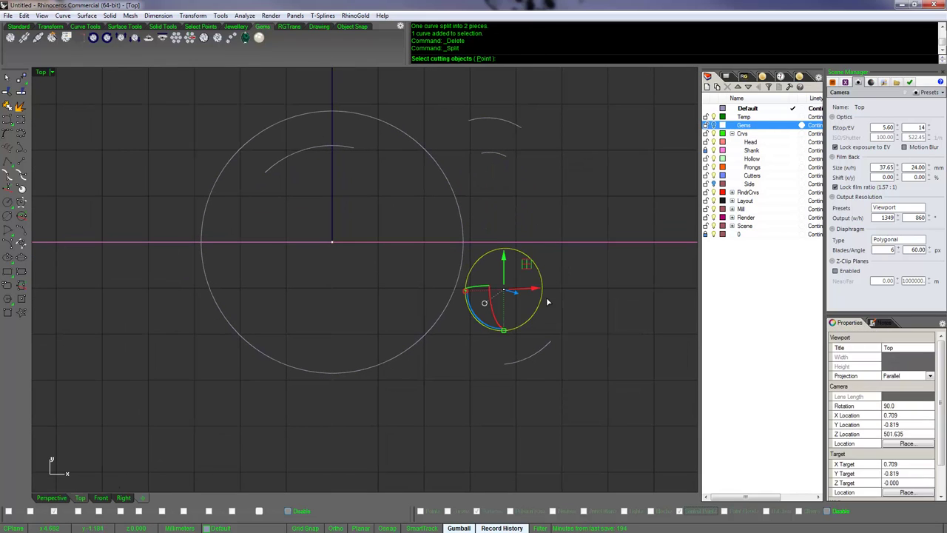
left_click(483, 57)
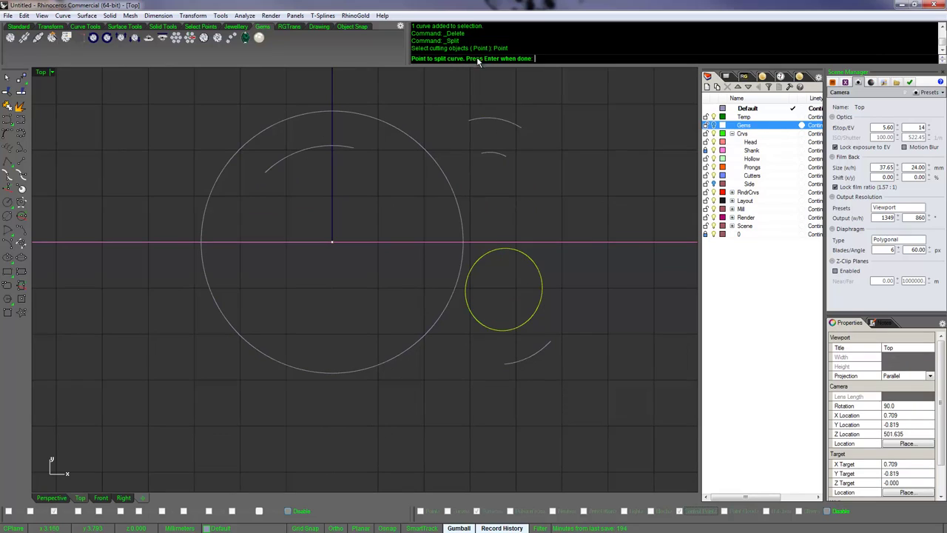
left_click(523, 325)
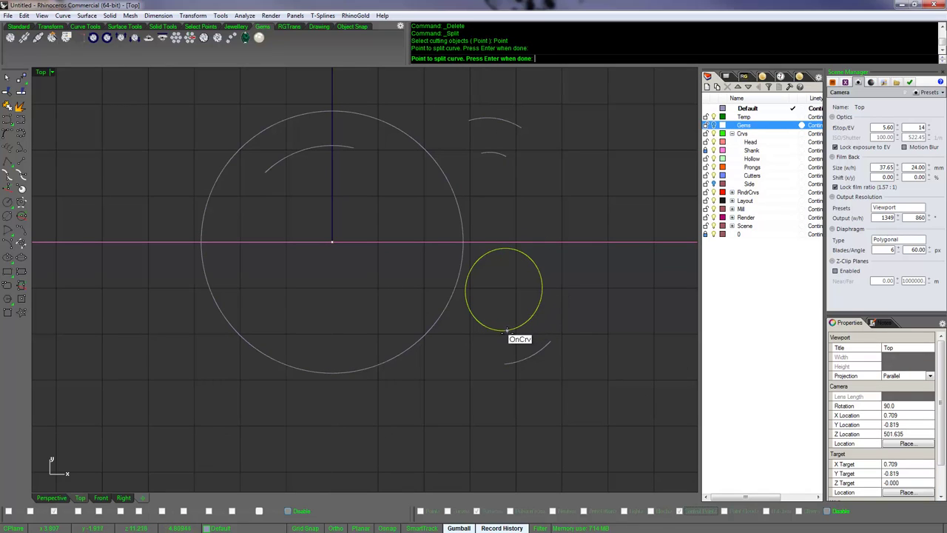
left_click(530, 320)
key("Return")
key("Delete")
Step: Split the centre gem's offset circle at two points and delete the larger piece, leaving an arc outside the gem outline's arc
scroll(538, 265, "down", 1)
scroll(468, 256, "up", 1)
left_click(472, 259)
key("ctrl+shift+s")
left_click(482, 59)
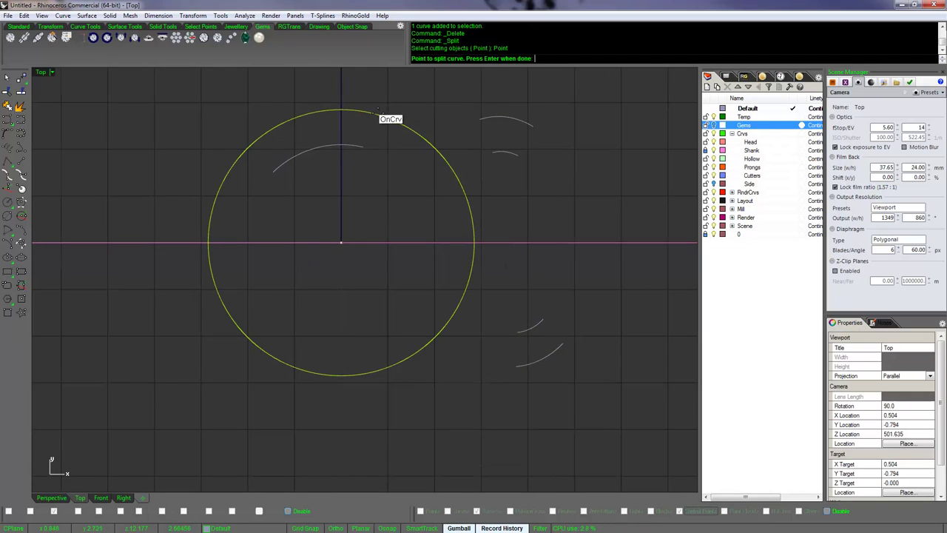
left_click(374, 111)
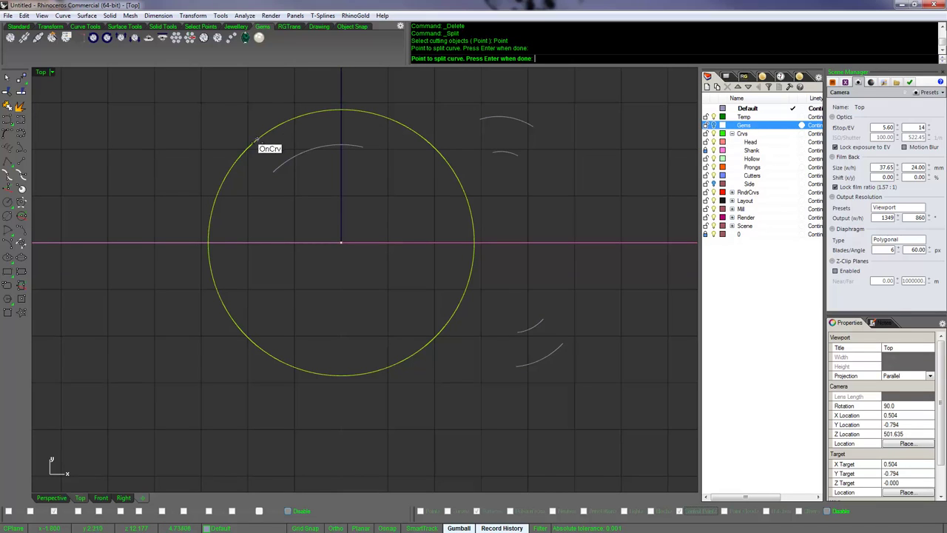
left_click(254, 142)
key("Return")
left_click(238, 157)
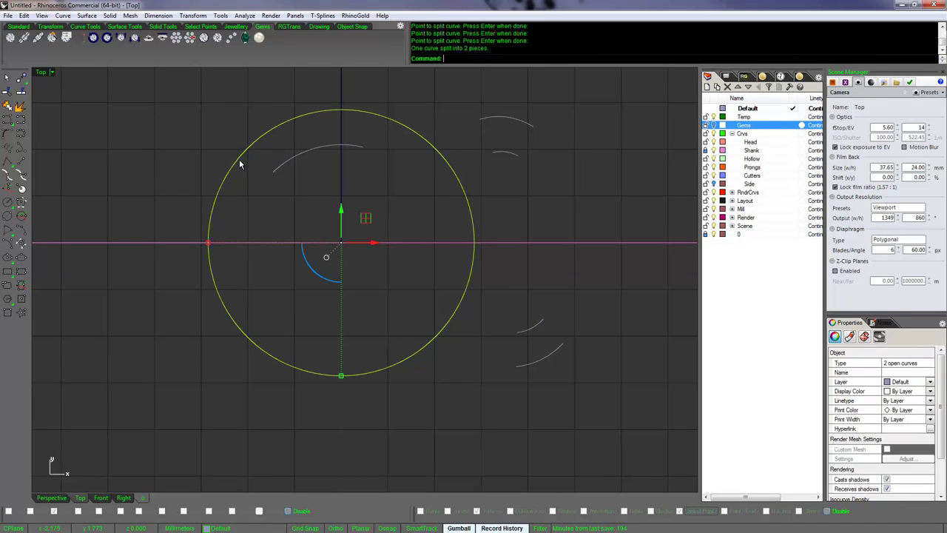
key("Delete")
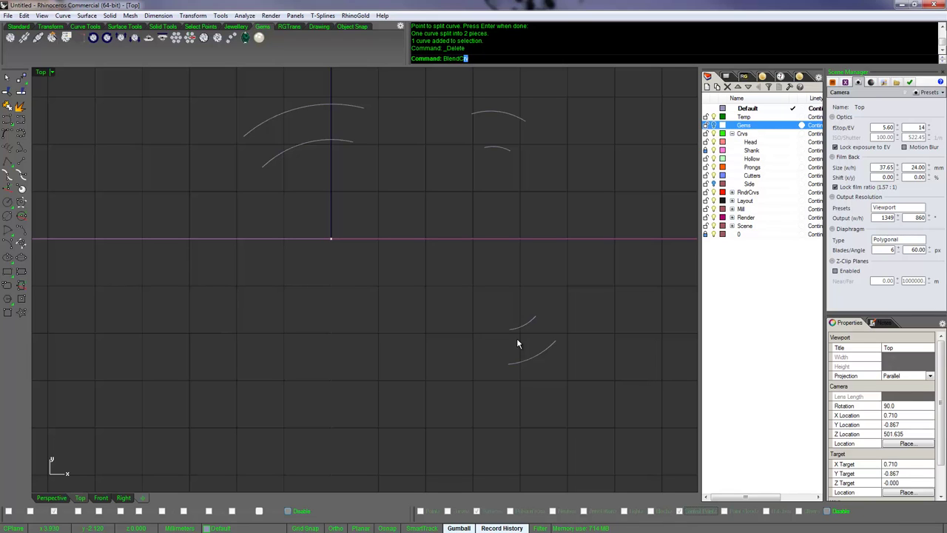
Step: Show the Gems layer in the Perspective view and create a BlendCrv between the lower side gem's outline arc and the centre gem's offset arc
key("Return")
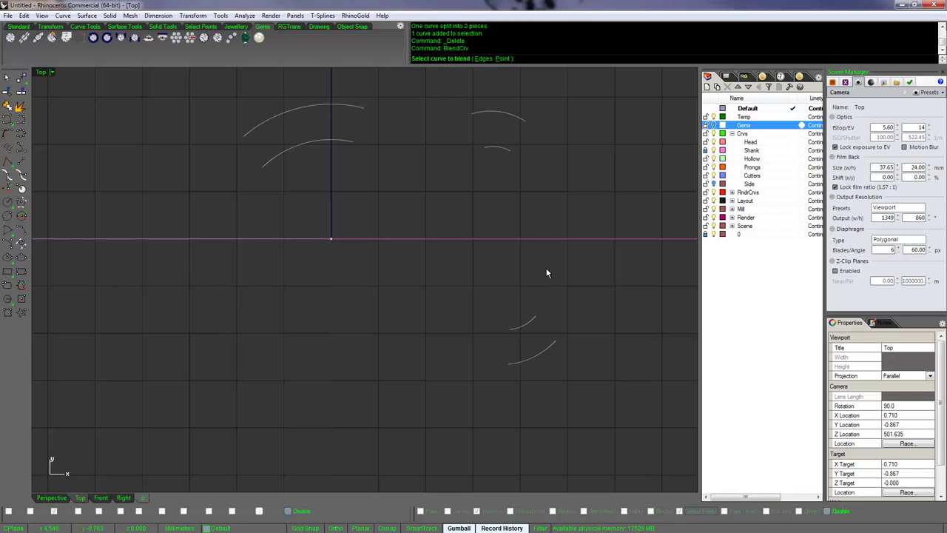
middle_click(547, 273)
left_click(527, 253)
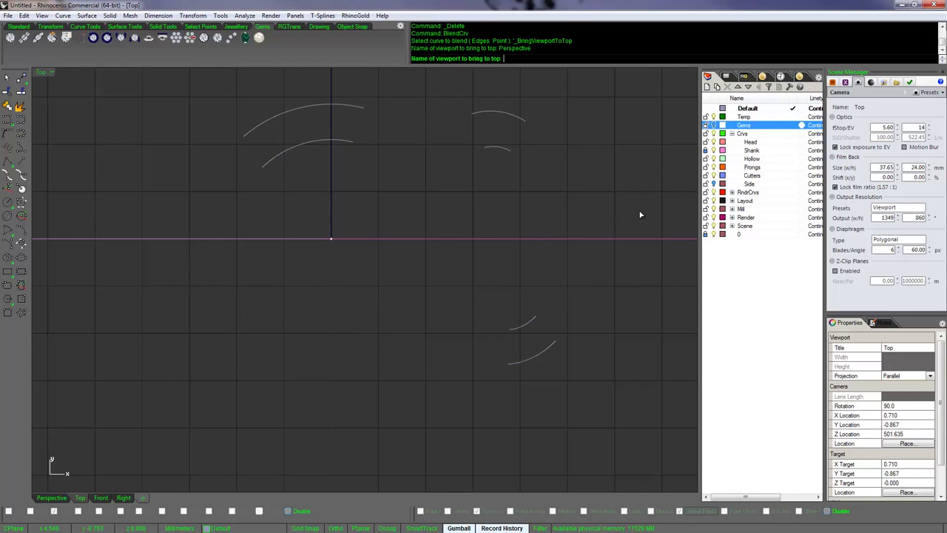
left_click(714, 125)
scroll(576, 218, "down", 2)
right_click_drag(578, 218, 579, 222)
right_click_drag(578, 222, 588, 220, "shift")
scroll(588, 220, "up", 1)
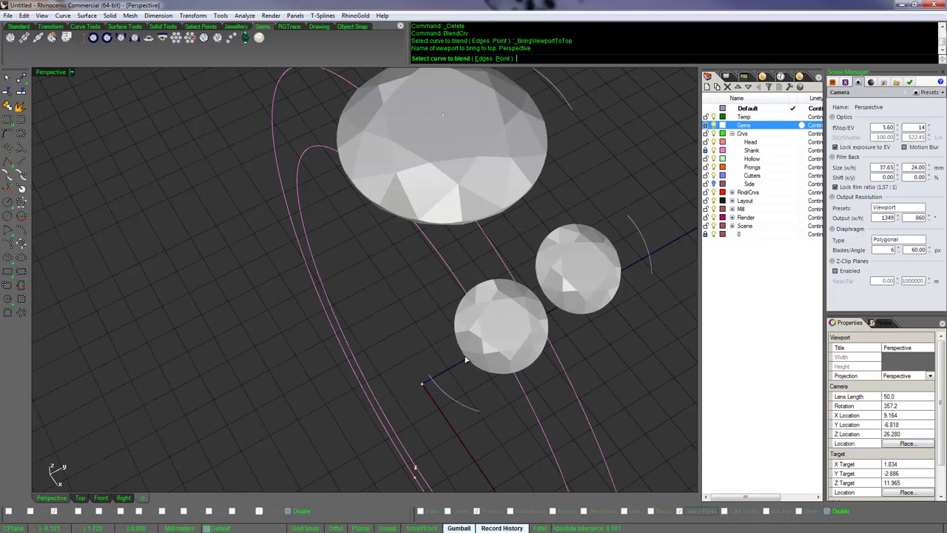
right_click_drag(586, 114, 587, 119)
left_click(578, 109)
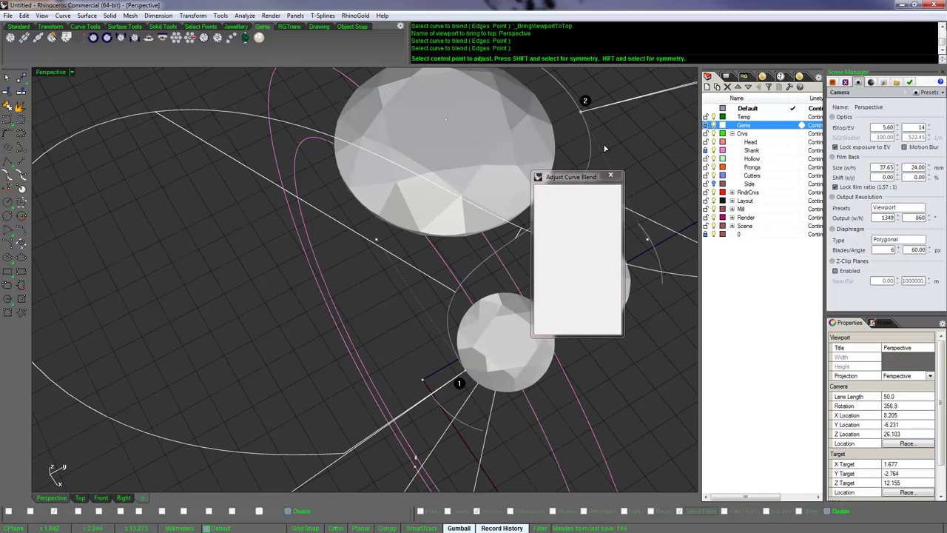
Step: Set the blend's continuity to Curvature at both ends
right_click_drag(583, 250, 583, 230)
left_click(583, 228)
left_click(596, 228)
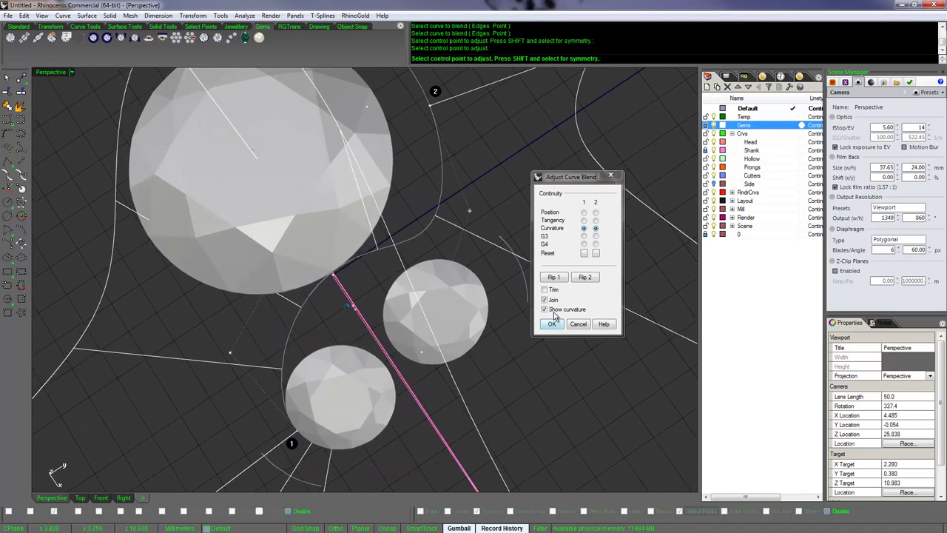
Step: Reposition the blend's control points at both ends in the Perspective view so it curves between the centre gem and the side gems
left_click(464, 213)
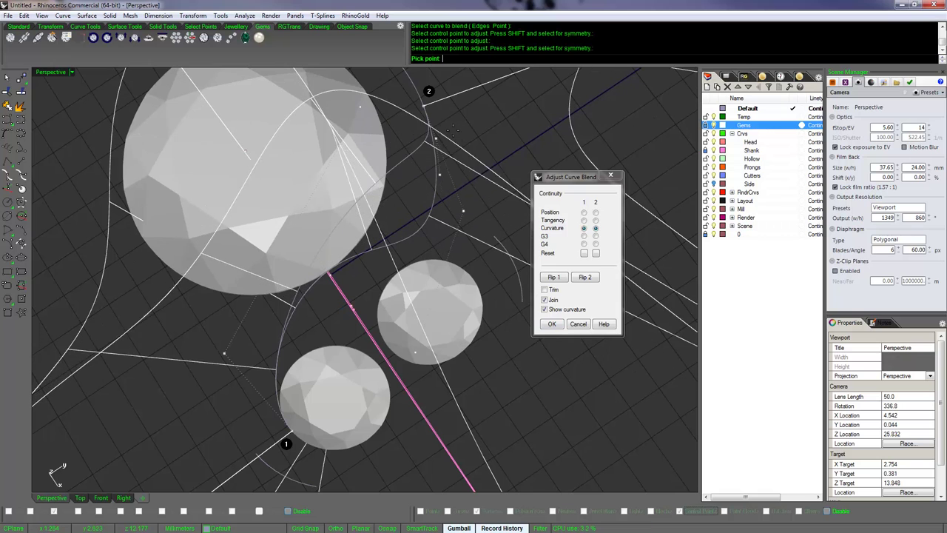
left_click(443, 156)
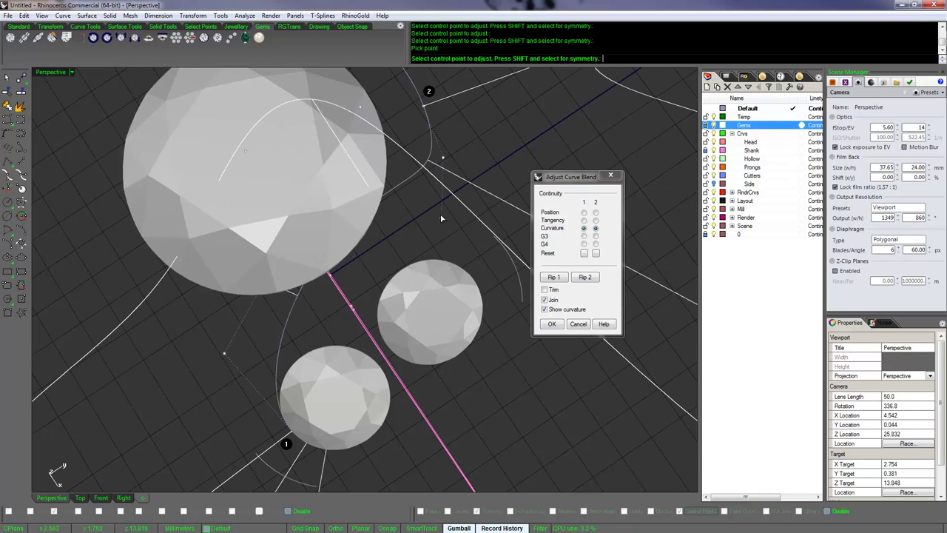
left_click(441, 218)
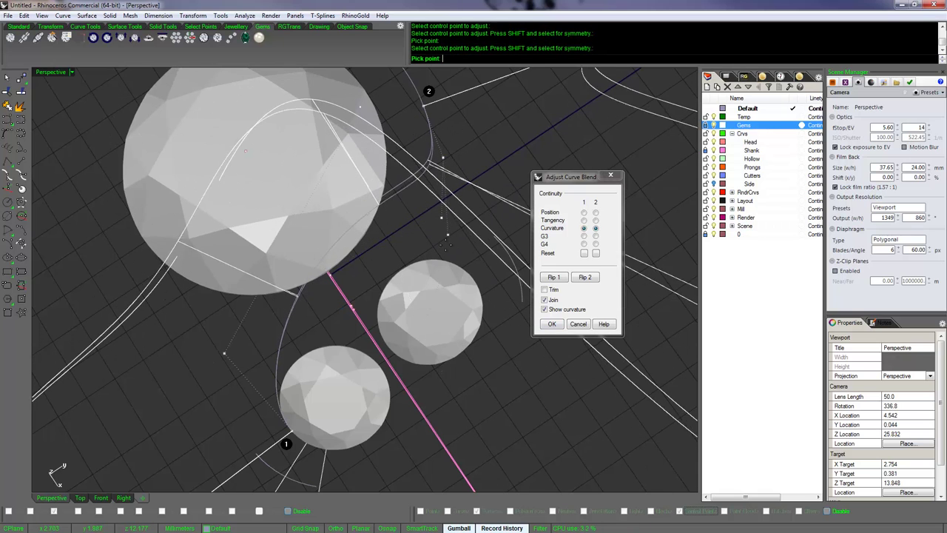
left_click(490, 369)
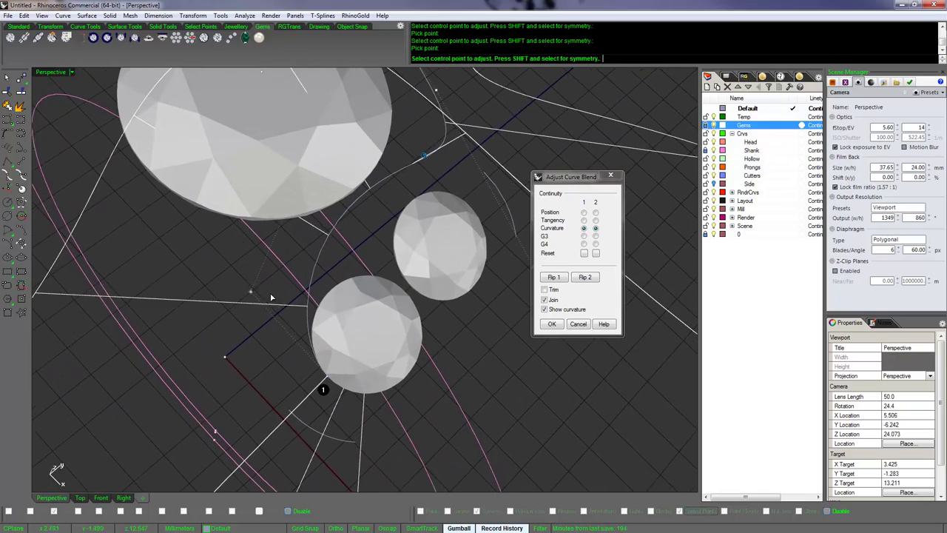
left_click(249, 295)
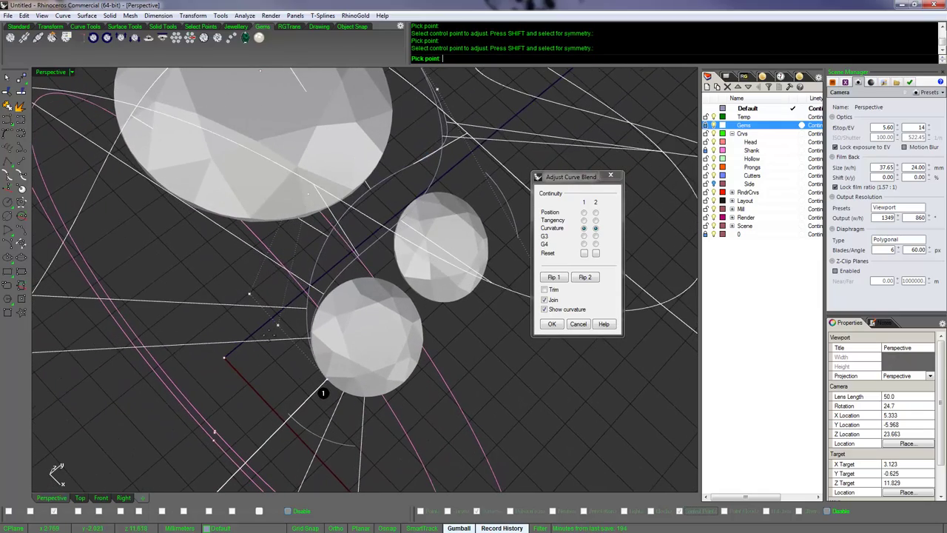
left_click(269, 330)
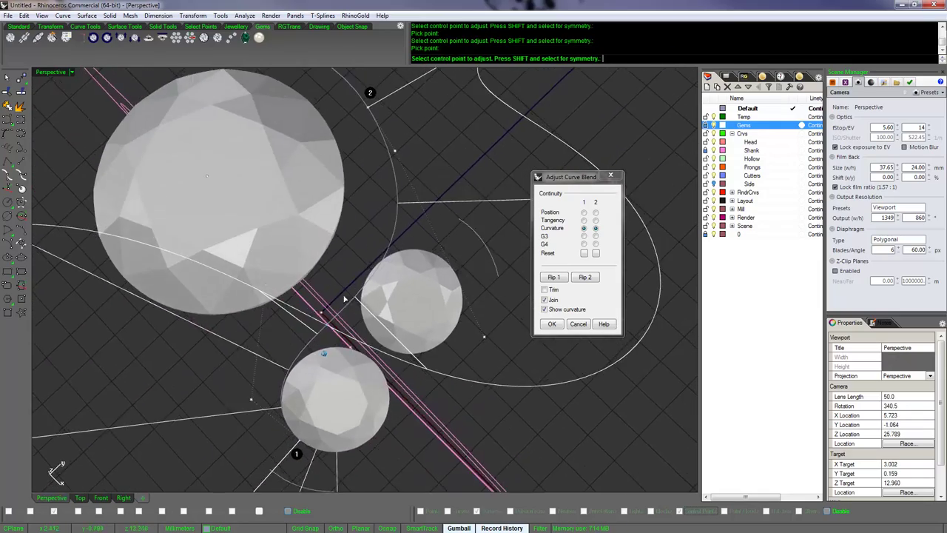
left_click(398, 161)
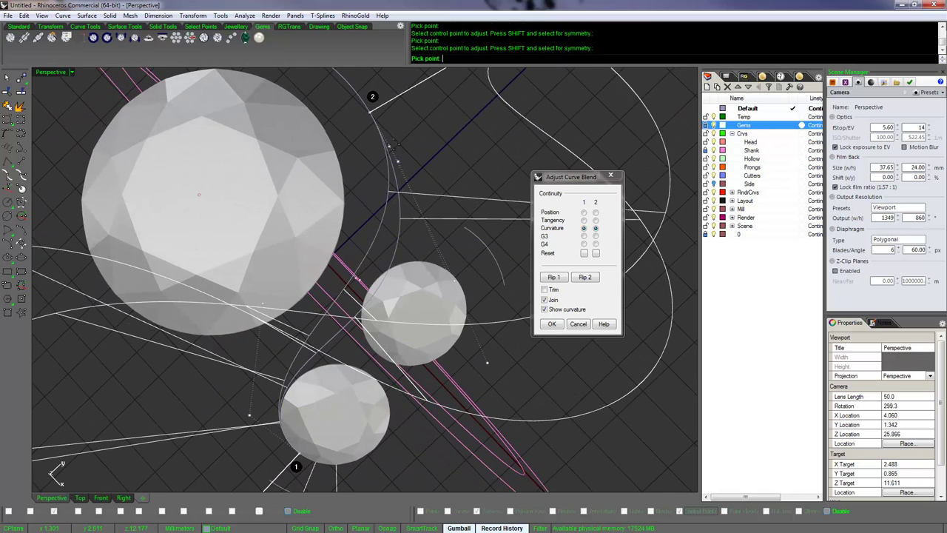
left_click(396, 155)
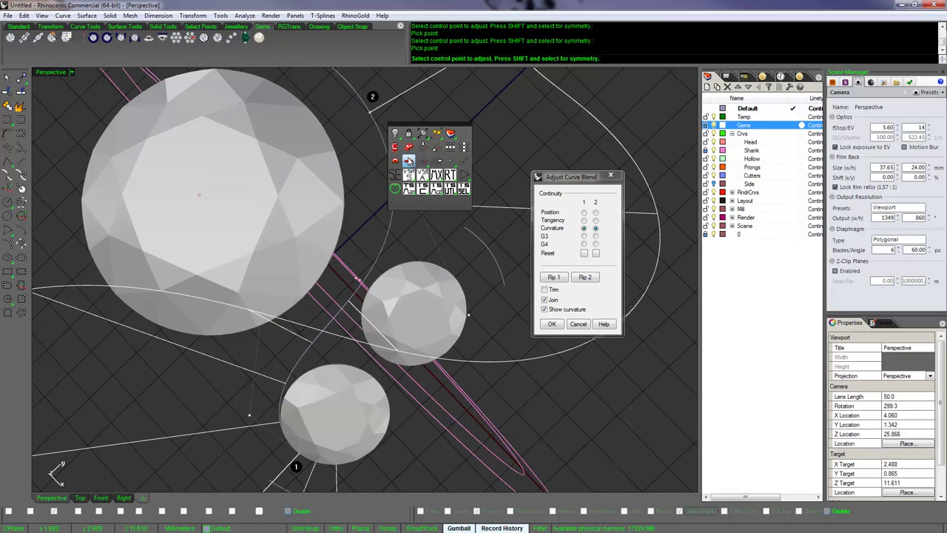
Step: Fine-tune the blend's control points in the Top view so it passes between the centre and side gems, and accept the blend
left_click(395, 146)
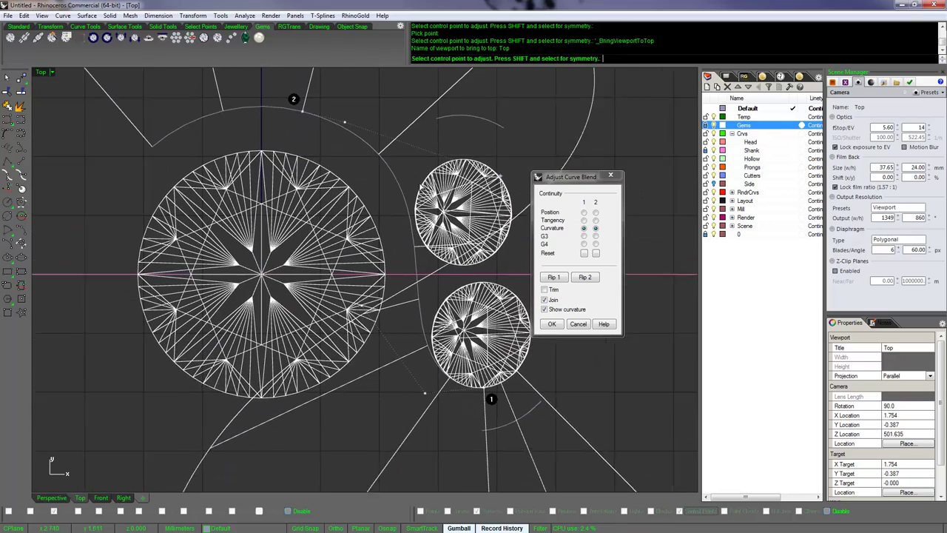
left_click(487, 198)
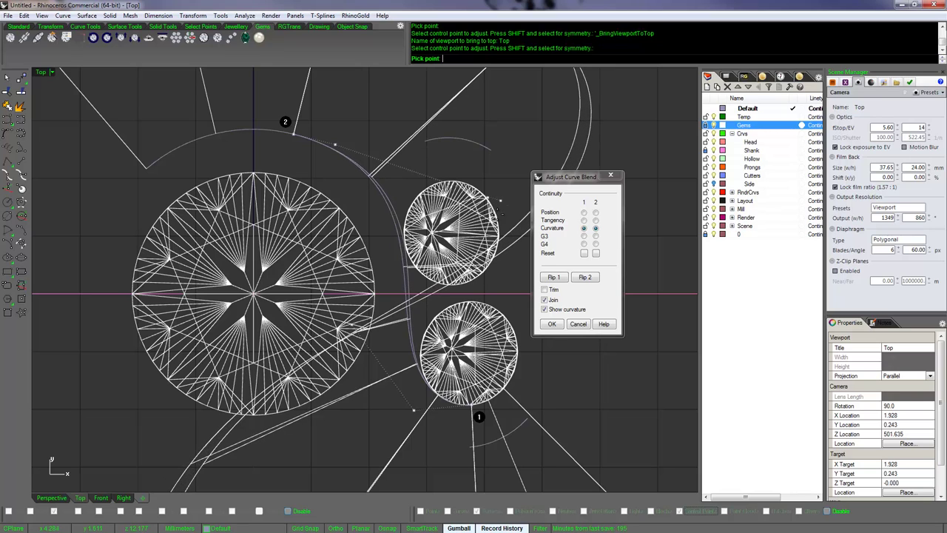
left_click(500, 211)
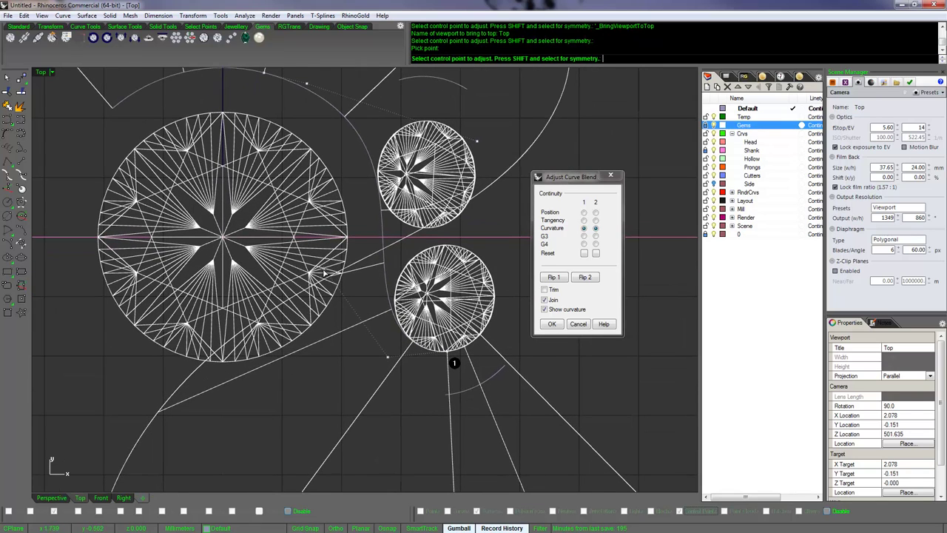
left_click(323, 273)
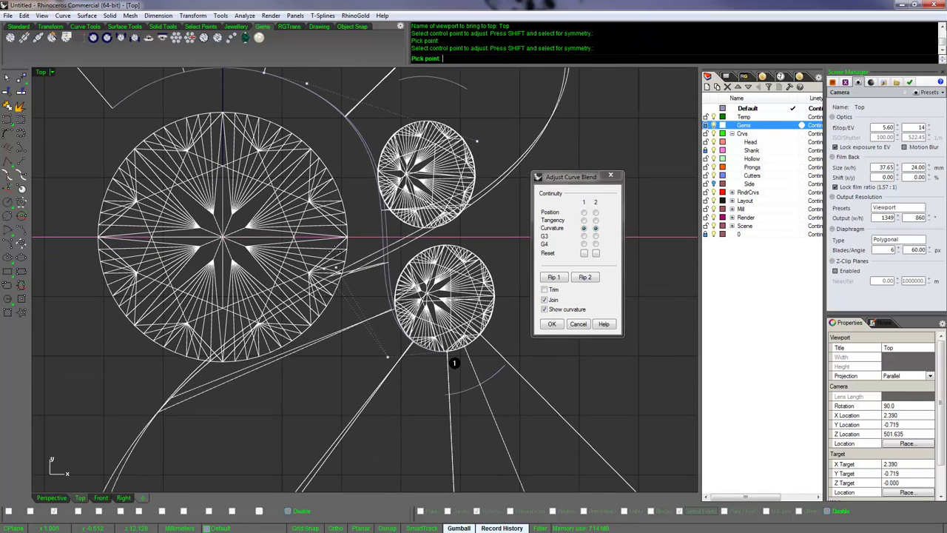
left_click(336, 259)
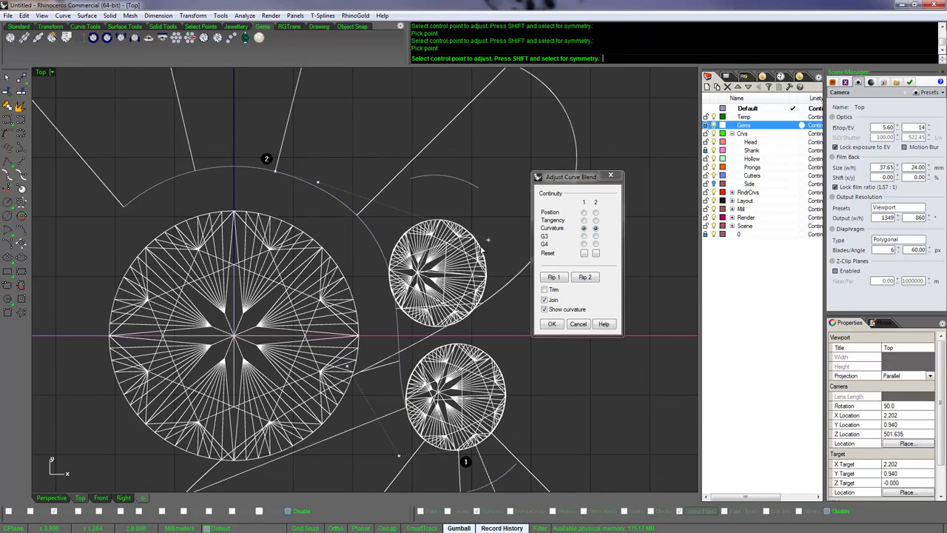
left_click(488, 244)
left_click(480, 241)
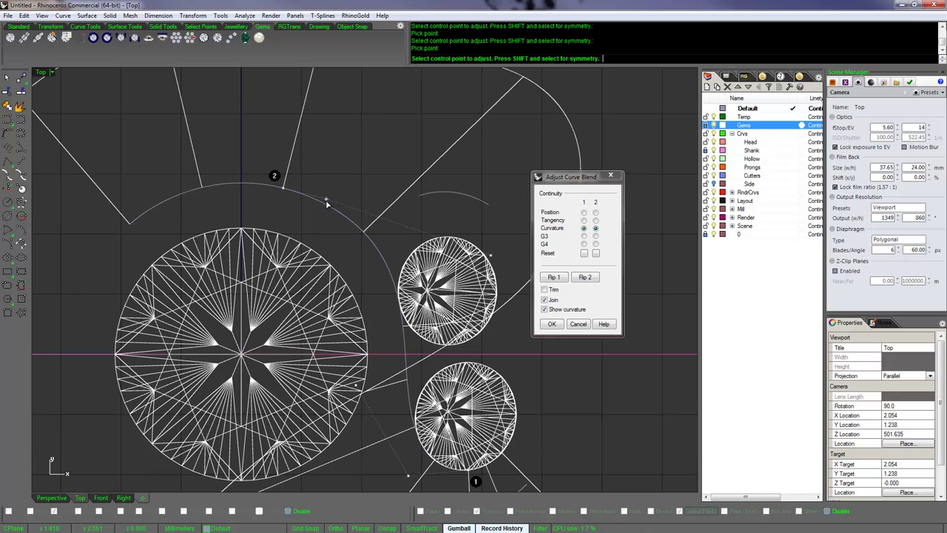
right_click_drag(375, 235, 341, 170)
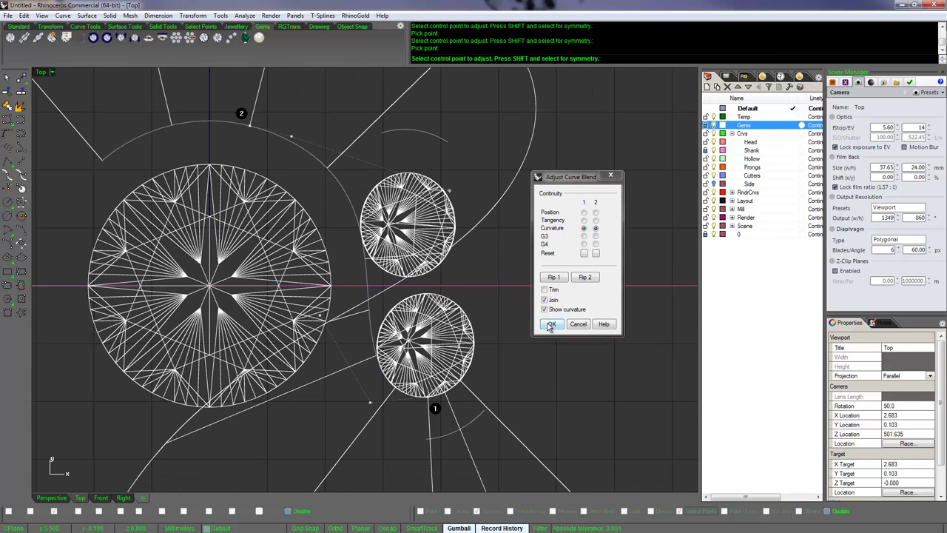
left_click(549, 325)
Step: Create a BlendCrv between the two side gems' outline arcs on the side facing away from the centre gem
right_click_drag(565, 344, 545, 316)
right_click(545, 316)
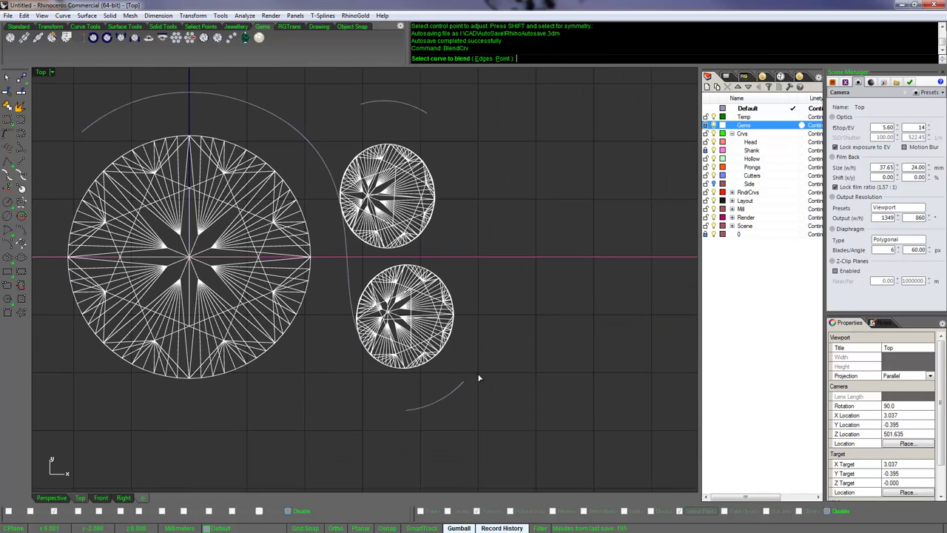
key("Escape")
right_click(475, 330)
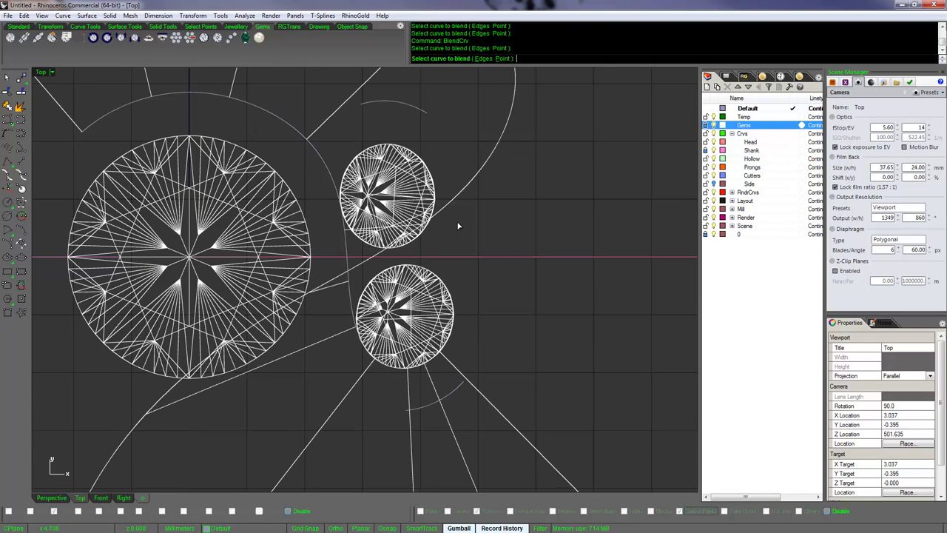
right_click_drag(437, 179, 437, 195)
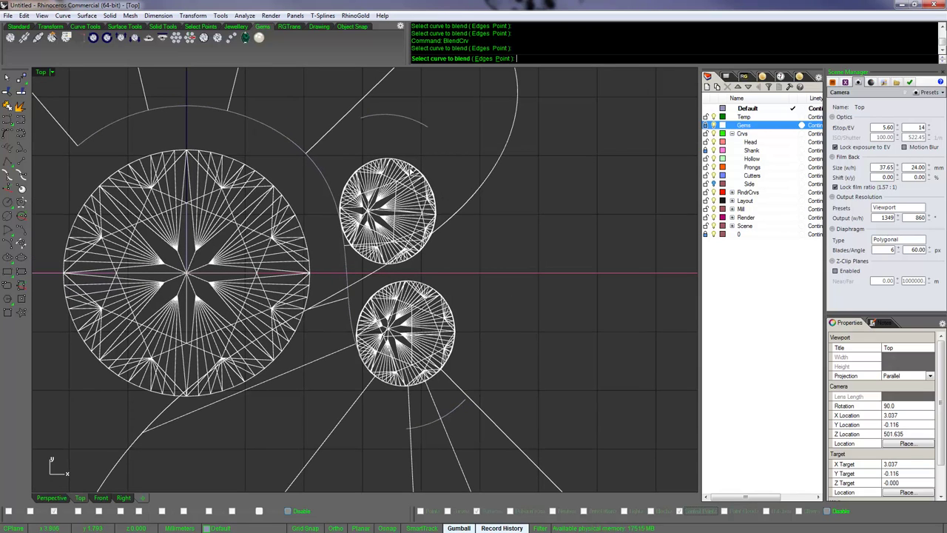
left_click(407, 164)
scroll(478, 236, "up", 2)
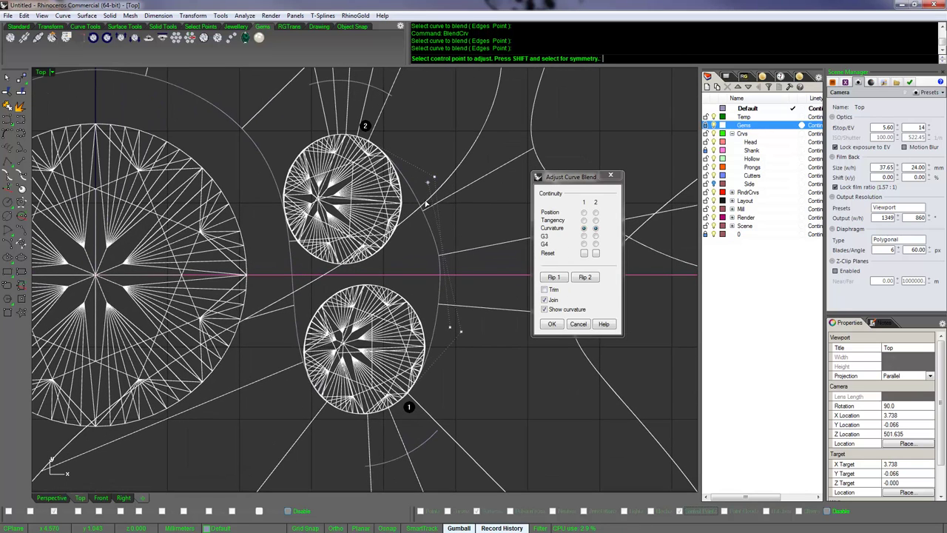
Step: Pull the blend's control points at both ends closer to the side gems in the Top view, and accept it from the Perspective view
left_click(462, 334)
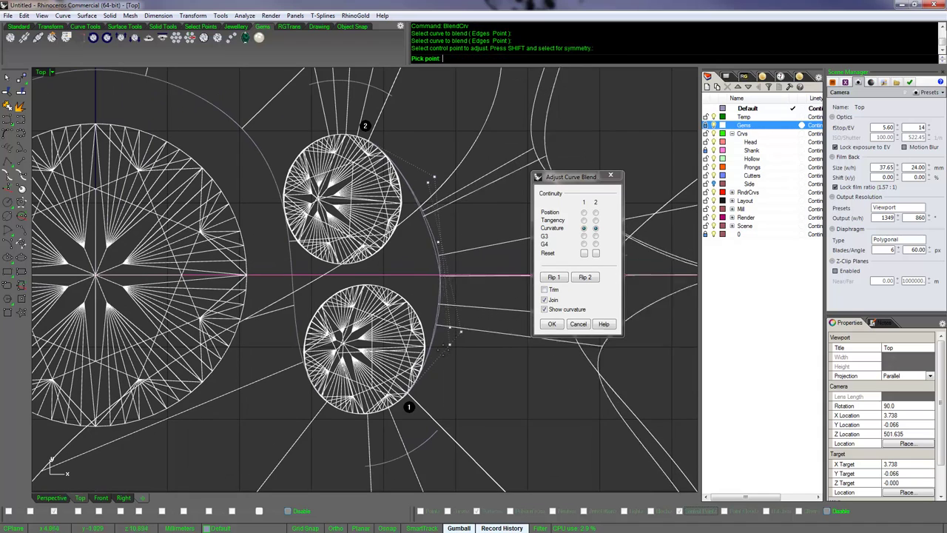
left_click(439, 367)
left_click(445, 318)
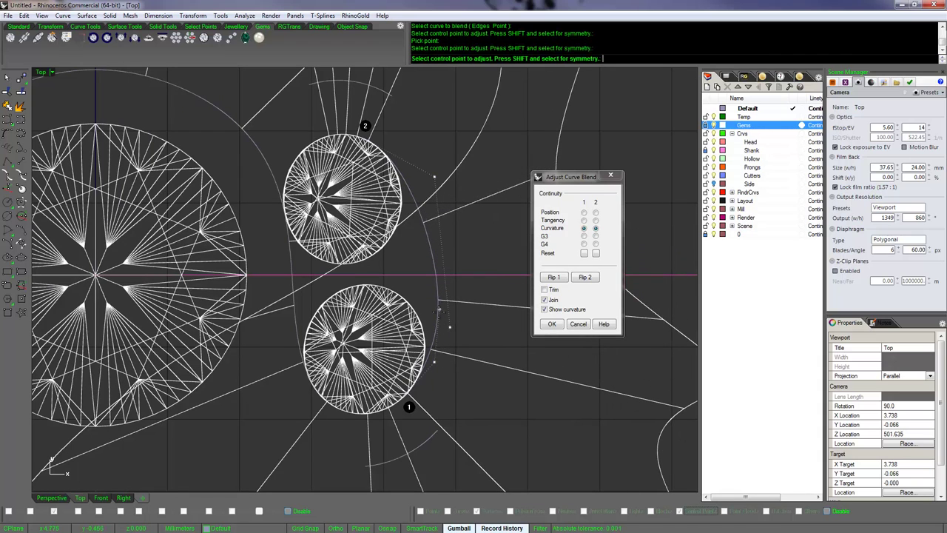
left_click(431, 340)
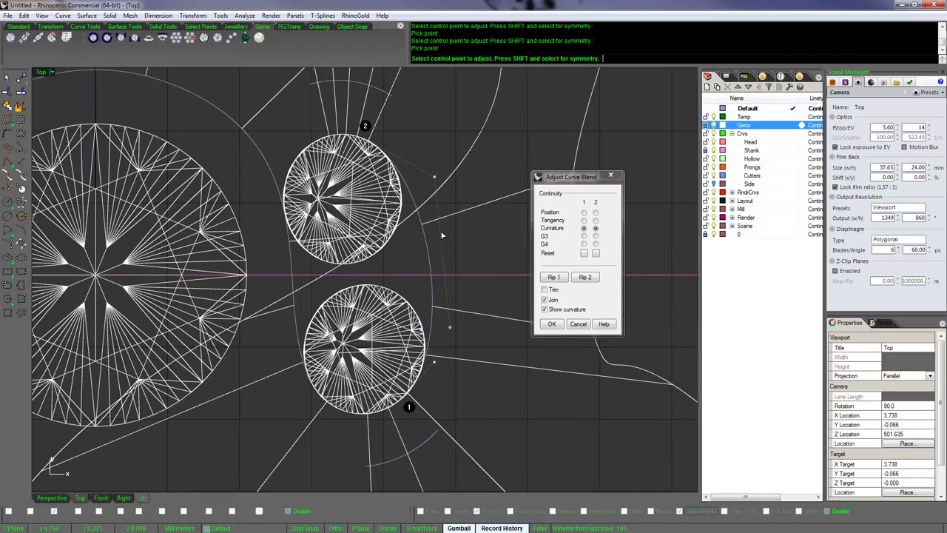
left_click(437, 211)
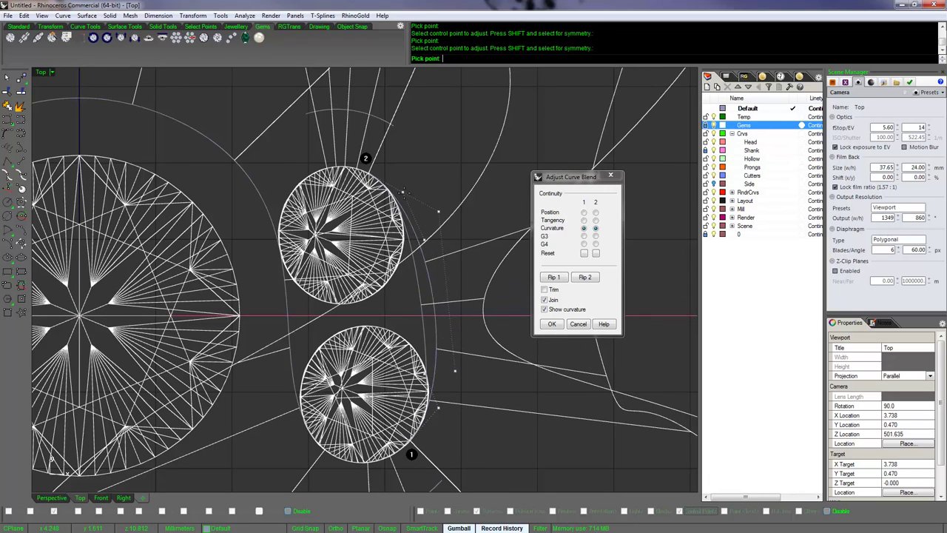
left_click(405, 197)
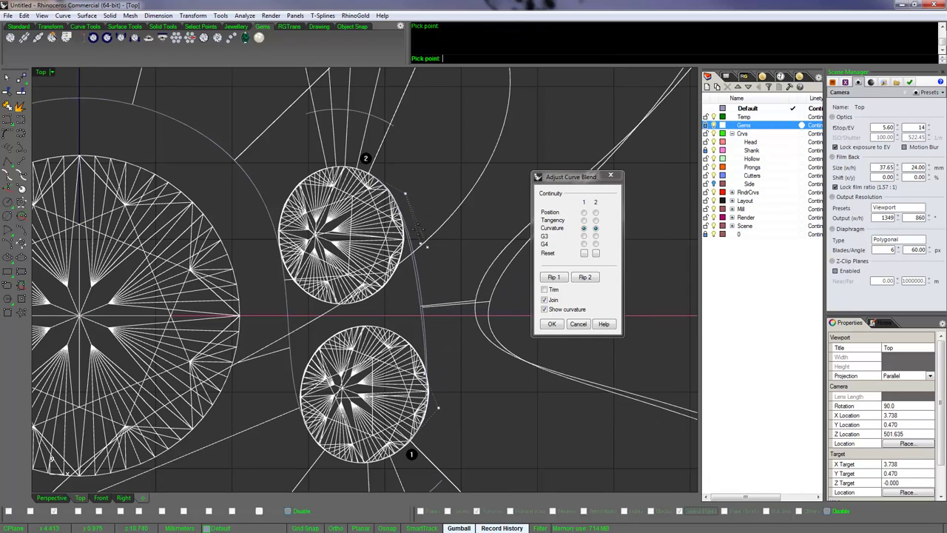
left_click(418, 235)
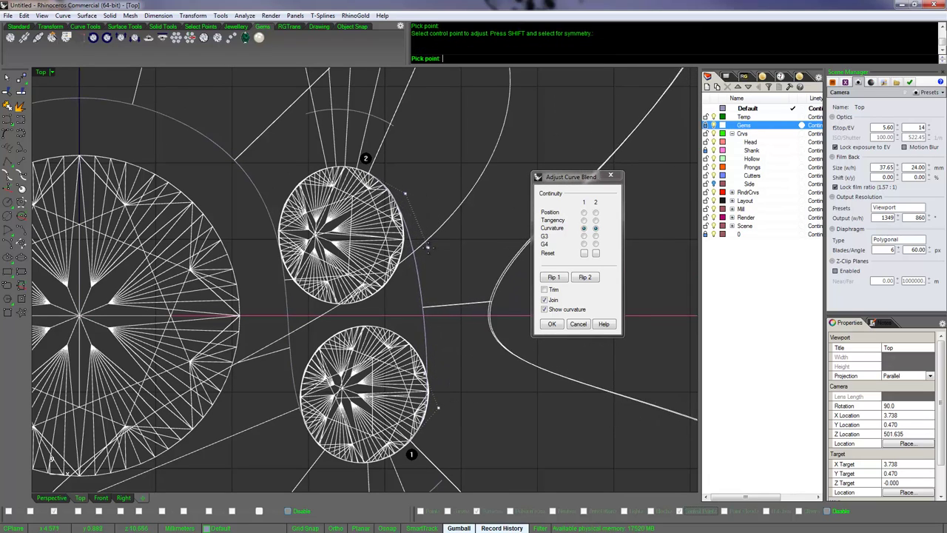
scroll(456, 311, "down", 1)
middle_click(444, 299)
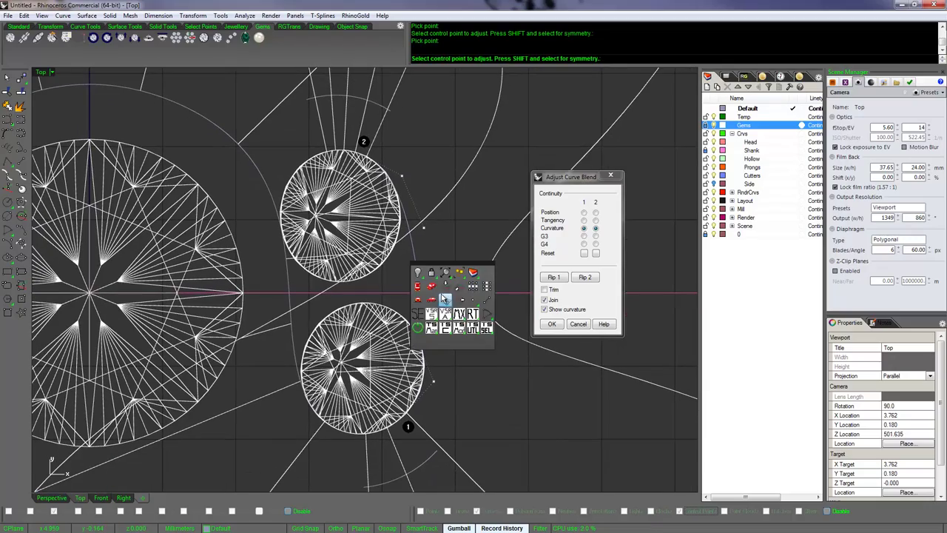
left_click(433, 287)
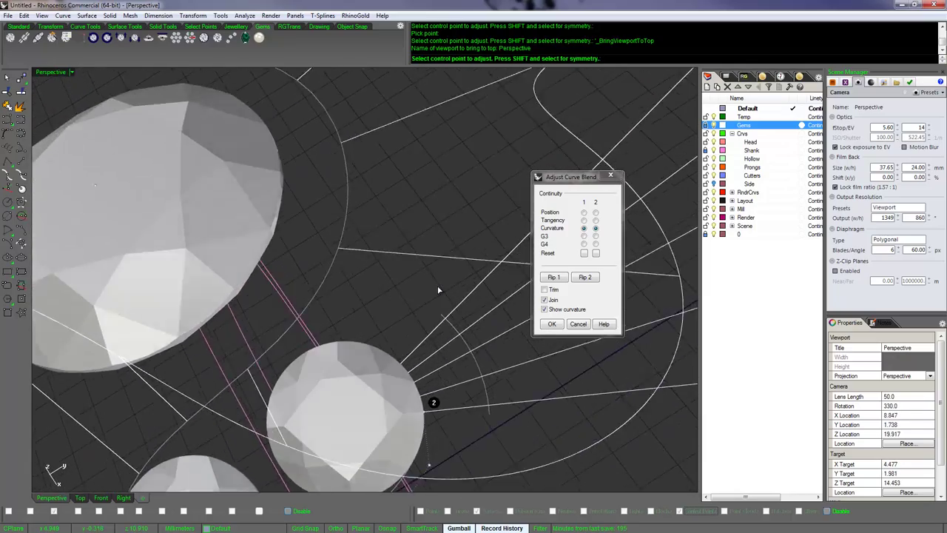
key("Return")
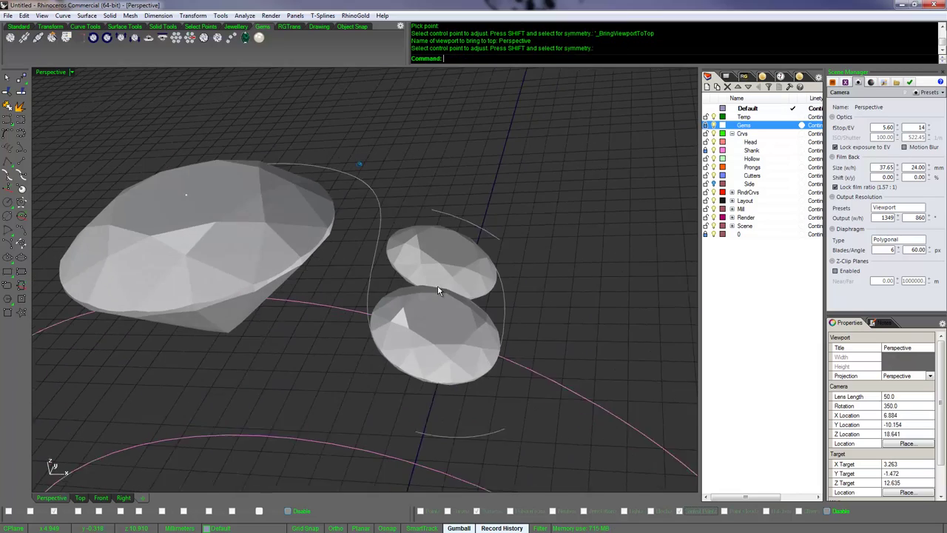
Step: Create a BlendCrv between the two side gems' outer offset arcs and pull in the control points at both ends
key("Return")
left_click(503, 445)
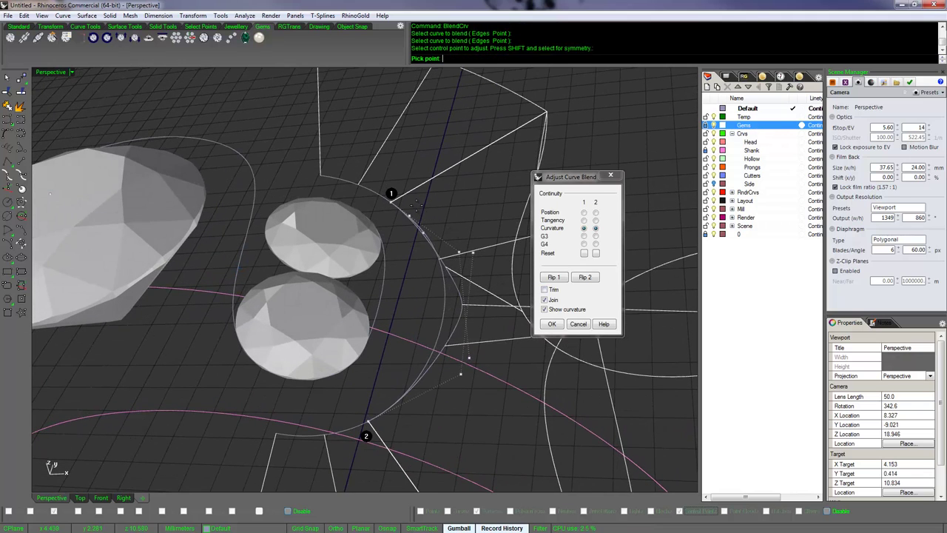
left_click(456, 377)
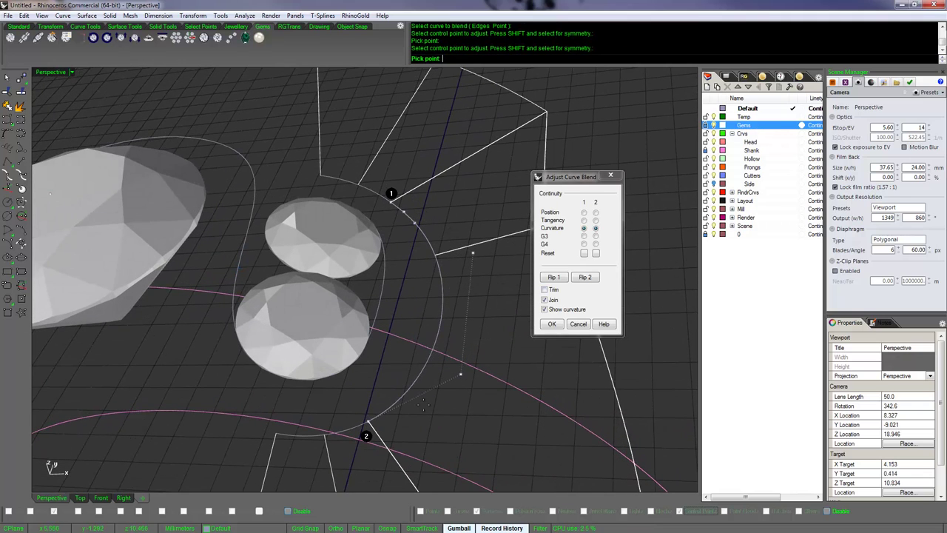
left_click(401, 415)
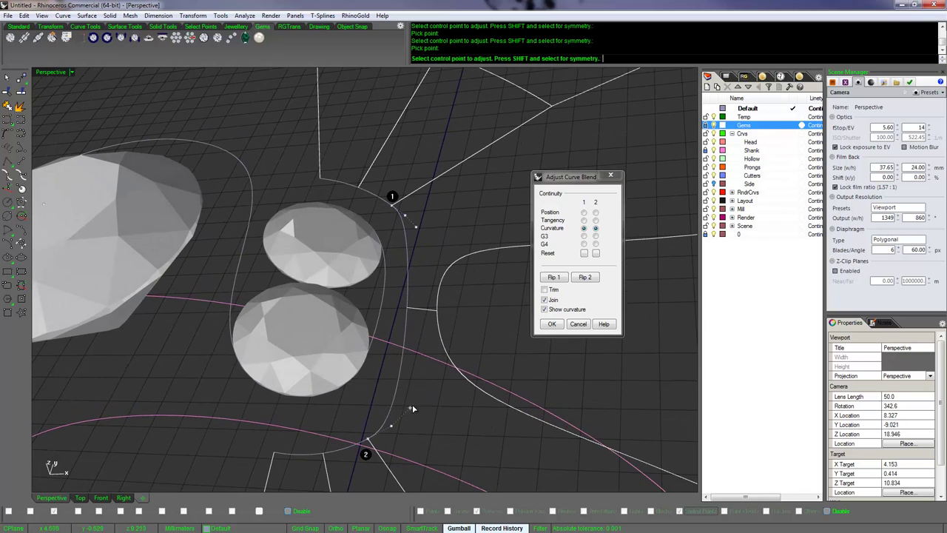
left_click(412, 407)
left_click(425, 385)
Step: Move the outer control points at both ends of the offset-arc blend outward to round the curve around the side gems
right_click_drag(426, 240, 426, 237)
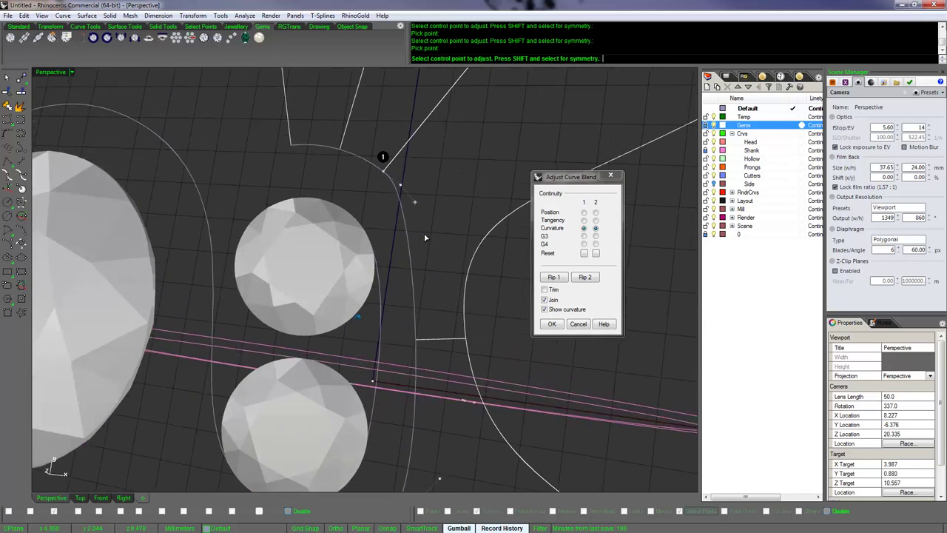
left_click(415, 202)
left_click(426, 236)
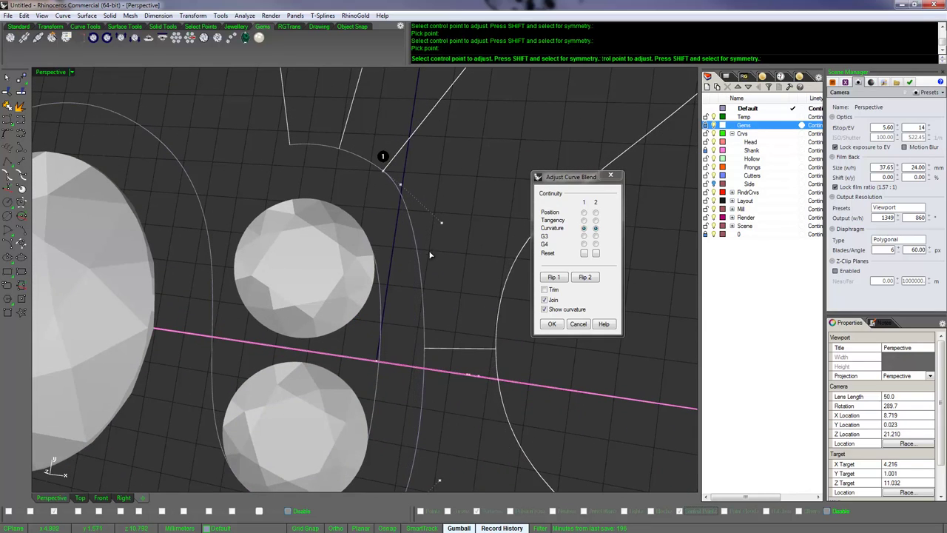
right_click_drag(443, 276, 441, 274)
left_click(383, 237)
left_click(382, 239)
left_click(382, 238)
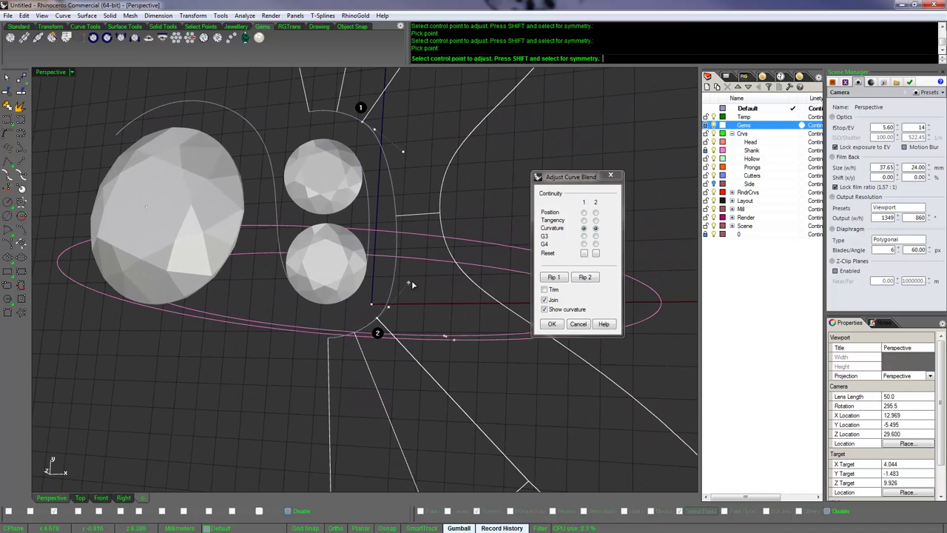
left_click(409, 281)
left_click(414, 278)
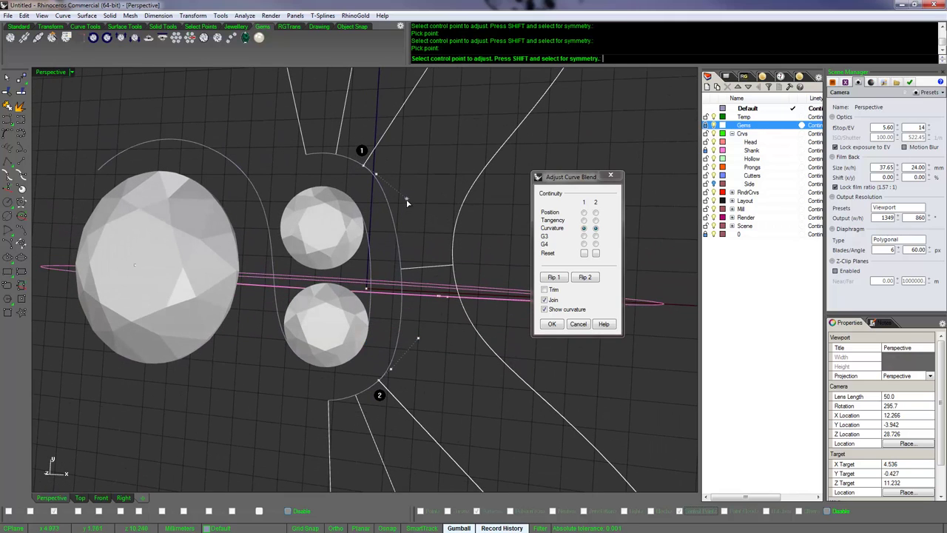
Step: Fine-tune the offset-arc blend's control points so it bows evenly around both side gems, and accept the blend
left_click(406, 198)
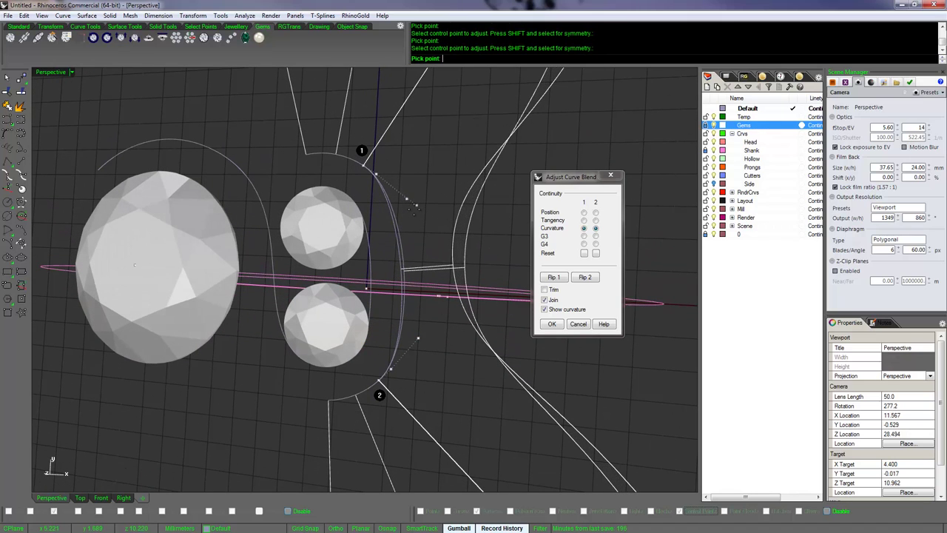
left_click(419, 223)
left_click(420, 213)
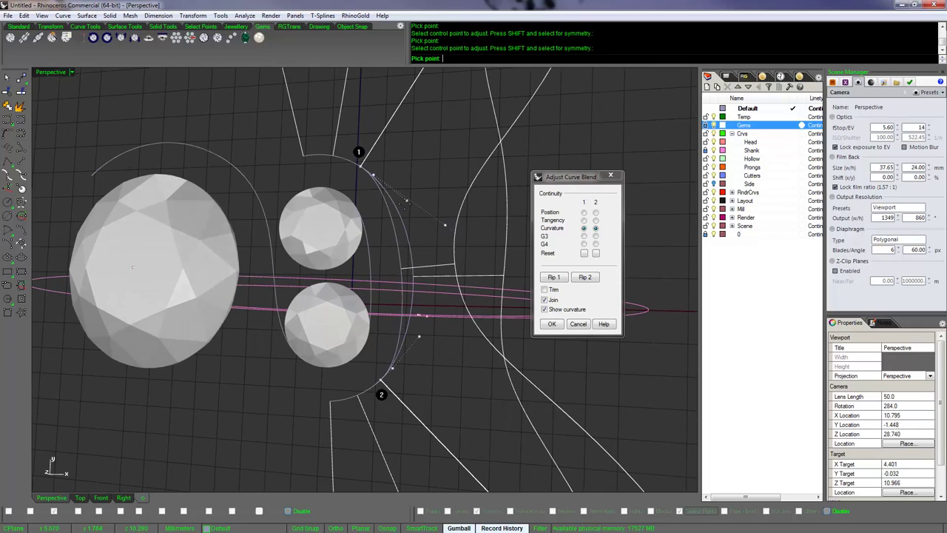
left_click(404, 203)
right_click_drag(418, 223, 397, 381)
left_click(397, 379)
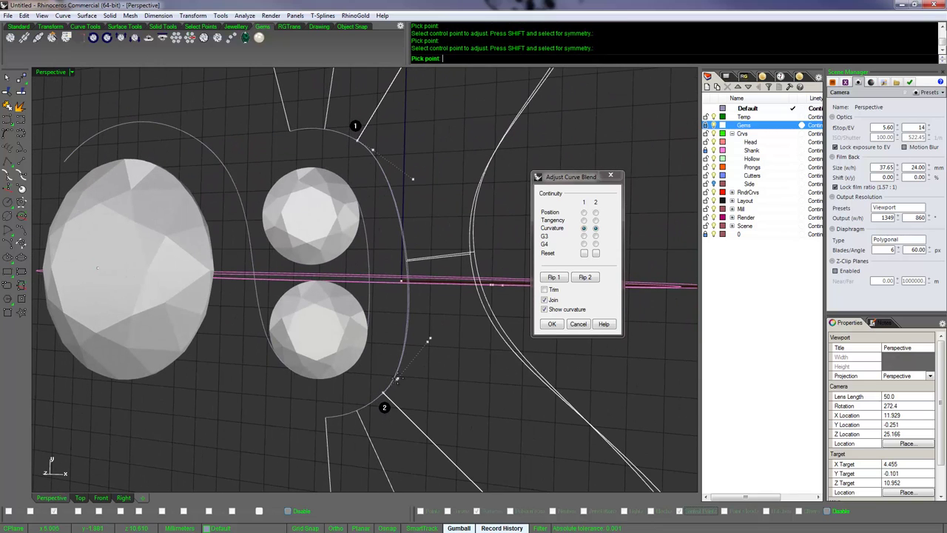
left_click(397, 381)
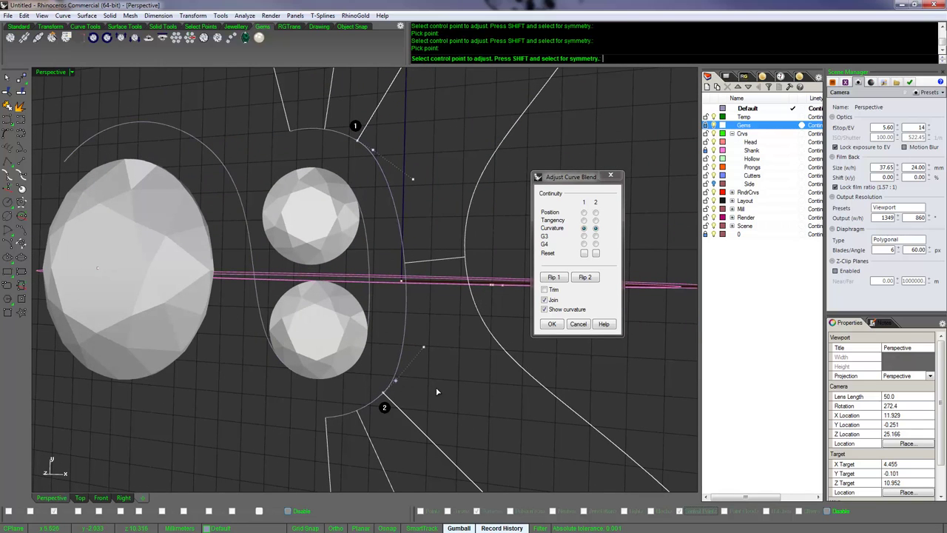
right_click_drag(495, 401, 503, 419)
left_click(556, 327)
Step: Create a BlendCrv between the centre gem's outline arc and the free end of the lower side gem's offset arc
right_click_drag(556, 328, 549, 328)
right_click(549, 327)
right_click_drag(378, 335, 312, 221)
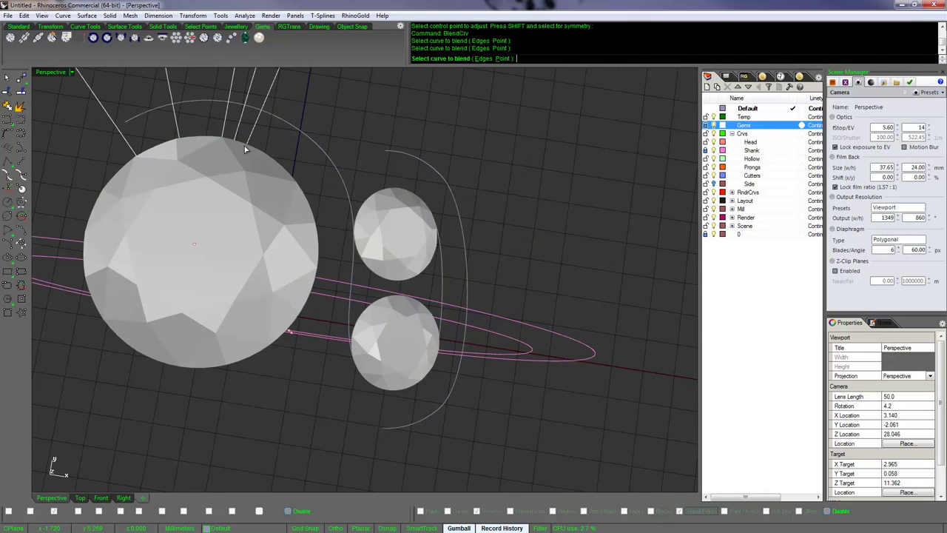
left_click(390, 430)
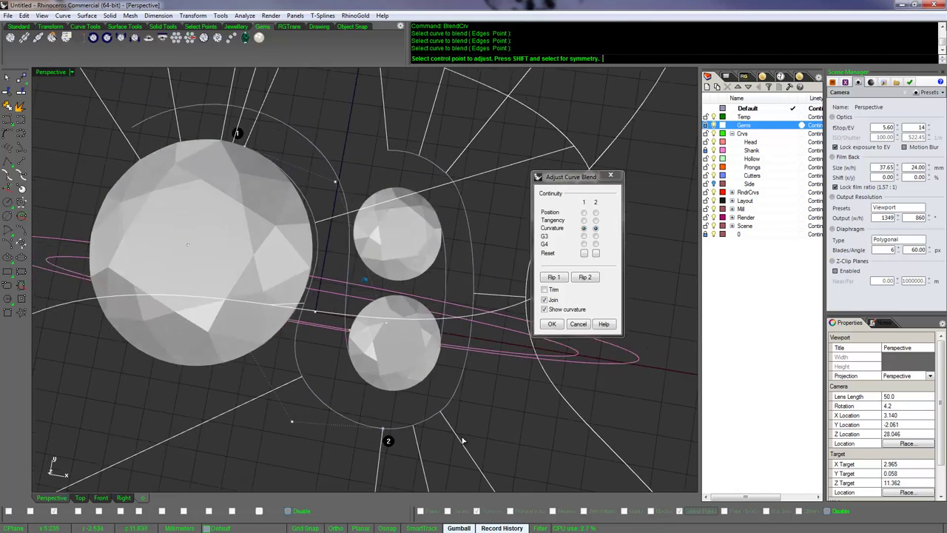
Step: Reposition the control points at the side-gem end of the blend so it wraps around the lower side gem
left_click(292, 417)
left_click(304, 396)
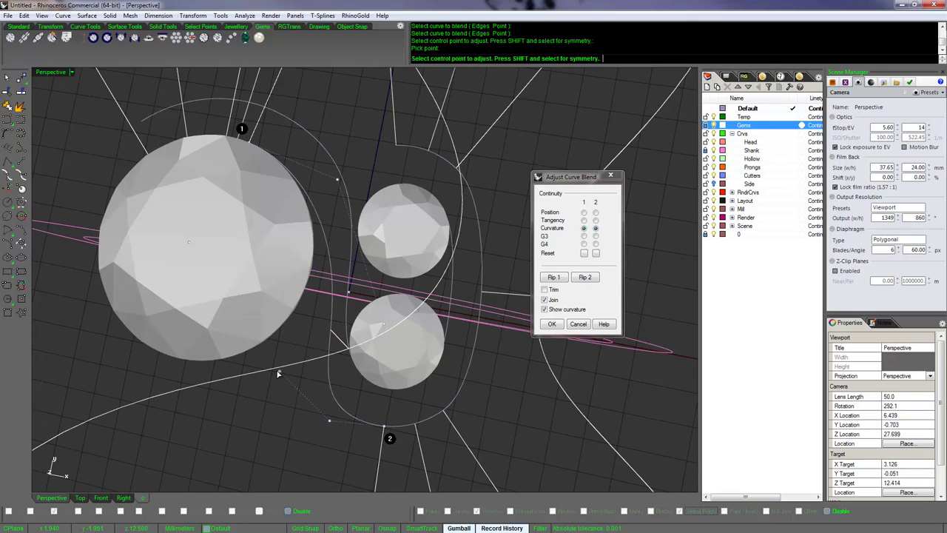
left_click(279, 370)
left_click(259, 297)
right_click_drag(259, 296, 333, 248)
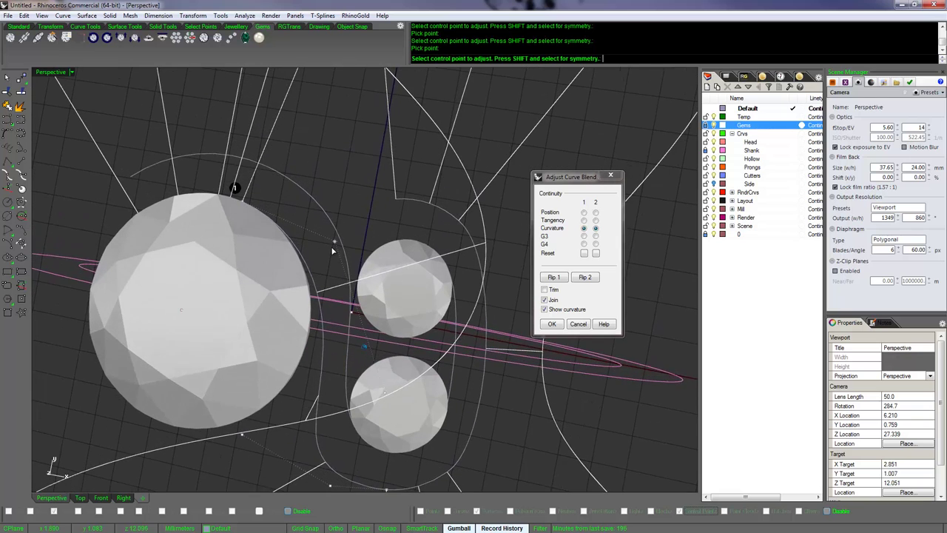
right_click_drag(302, 216, 335, 238)
Step: Reposition the control points at the centre-gem end of the blend so it follows the centre diamond's edge
left_click(334, 240)
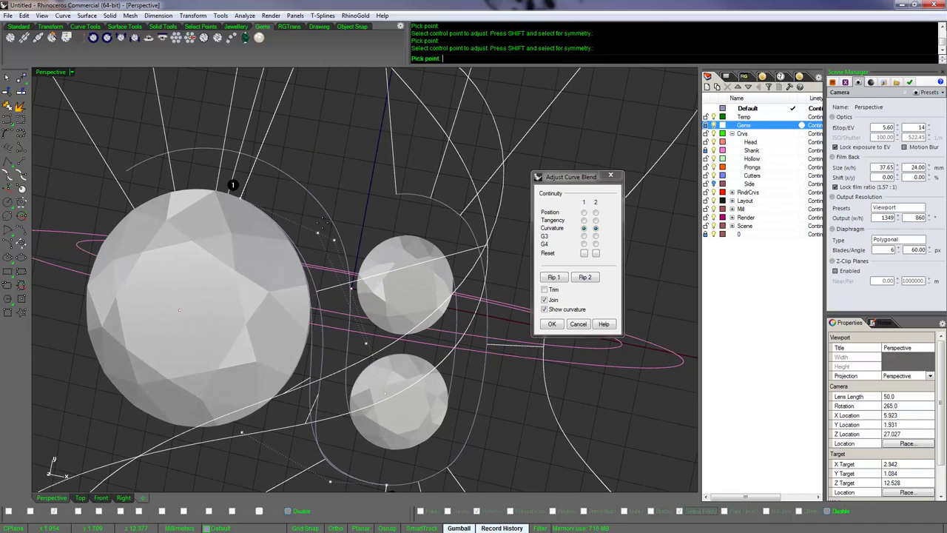
left_click(357, 336)
left_click(367, 346)
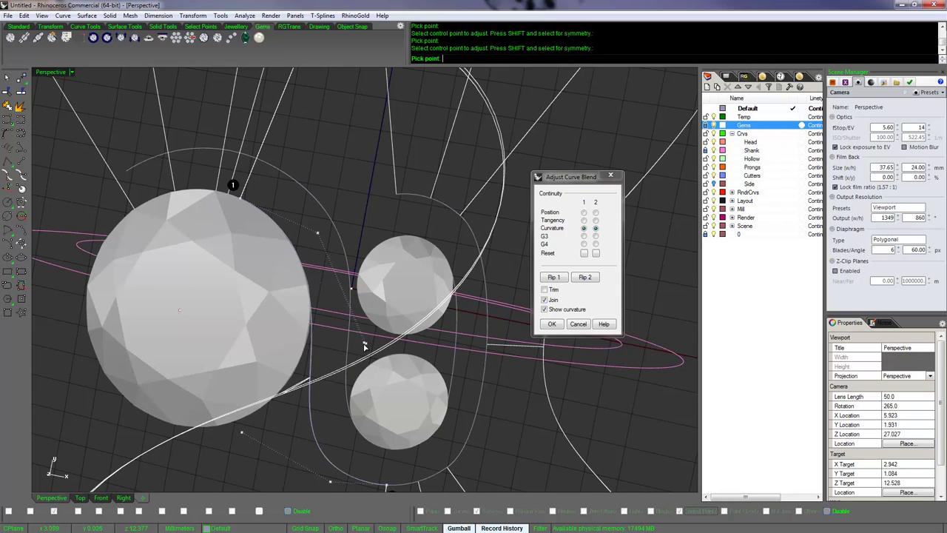
left_click(364, 345)
Step: Fine-tune the side-gem end control points to smooth the bend between the centre diamond and the lower side gem
right_click_drag(376, 375, 334, 433)
left_click(331, 432)
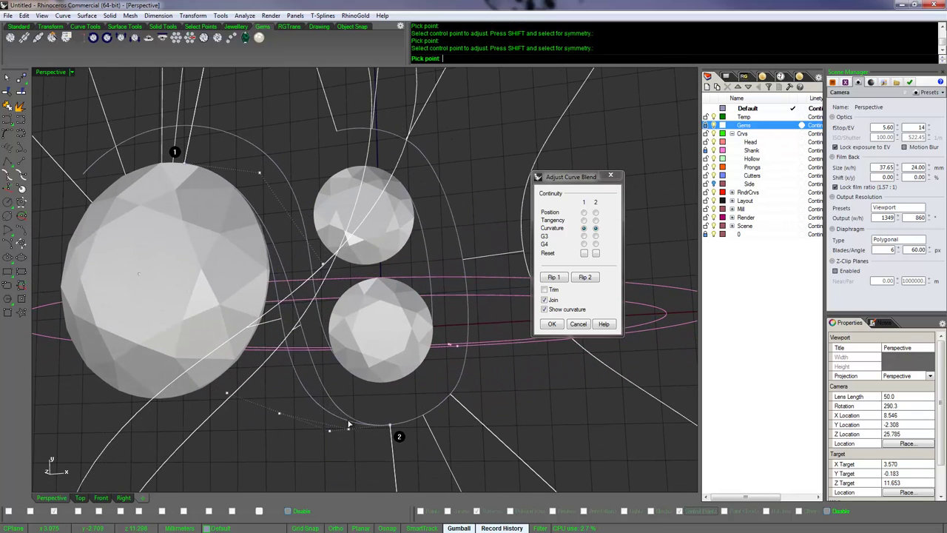
left_click(346, 427)
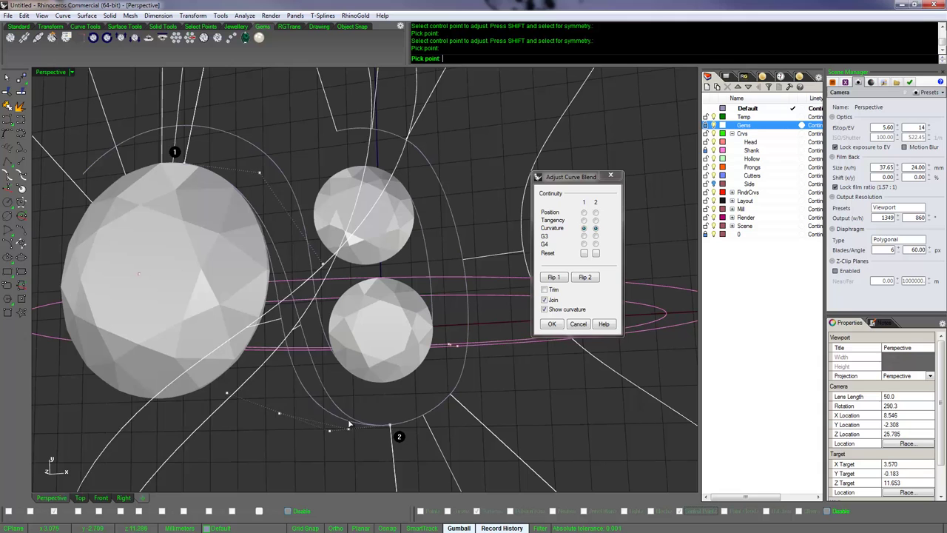
left_click(229, 384)
right_click_drag(302, 413, 357, 377)
left_click(253, 442)
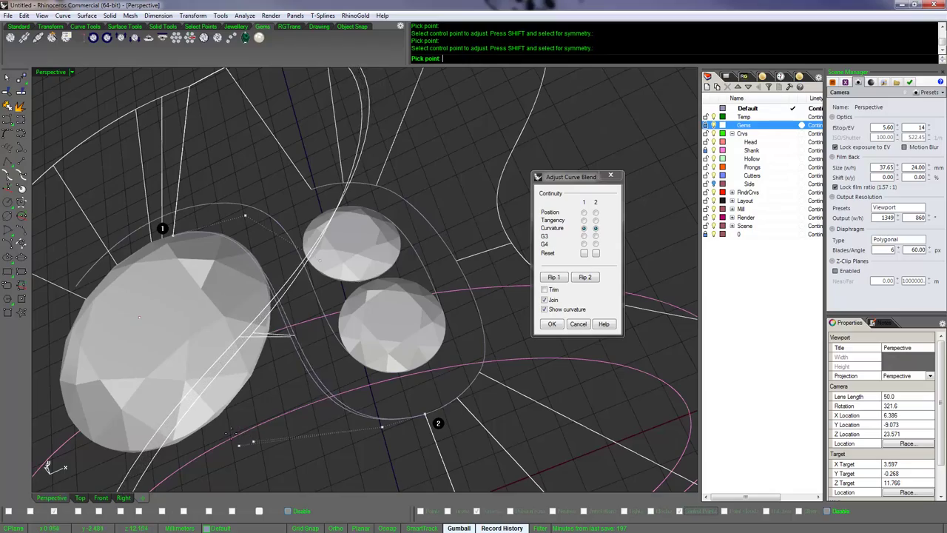
left_click(228, 433)
Step: Accept the centre-to-side blend and select the joined outer curve in the Perspective view
right_click_drag(236, 438, 564, 362)
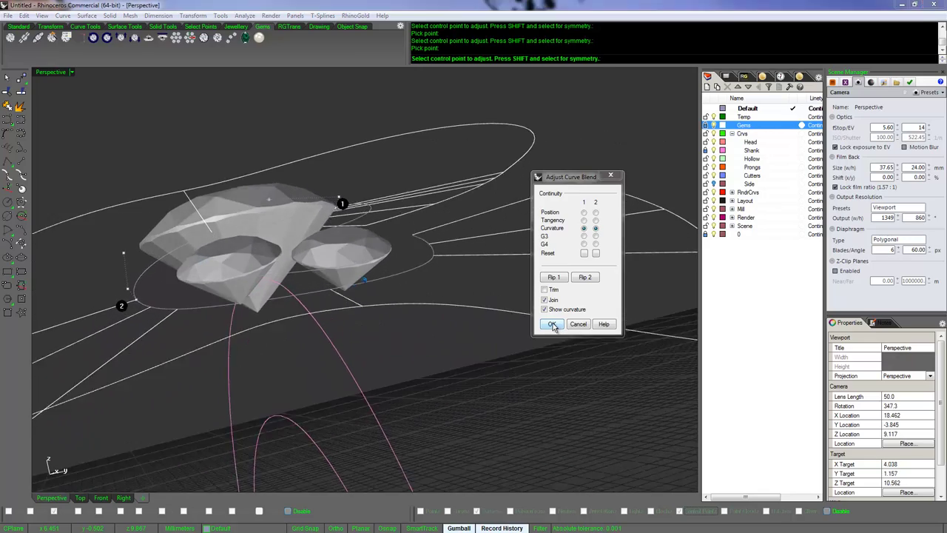
left_click(552, 324)
left_click(392, 310)
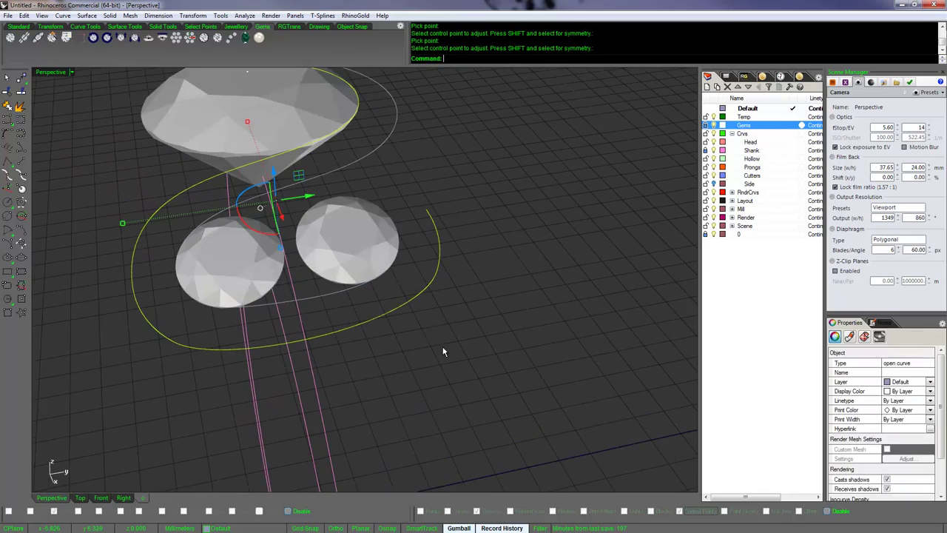
key("F10")
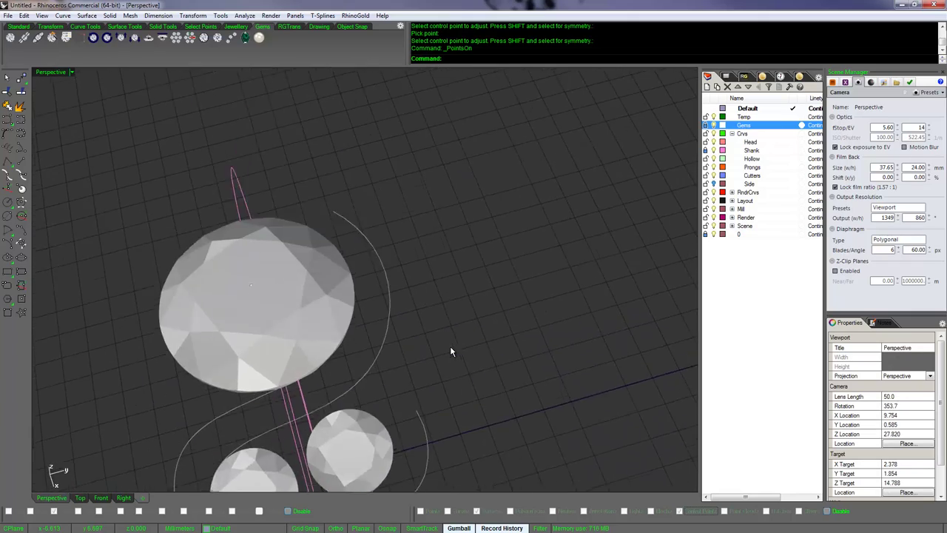
right_click(398, 282)
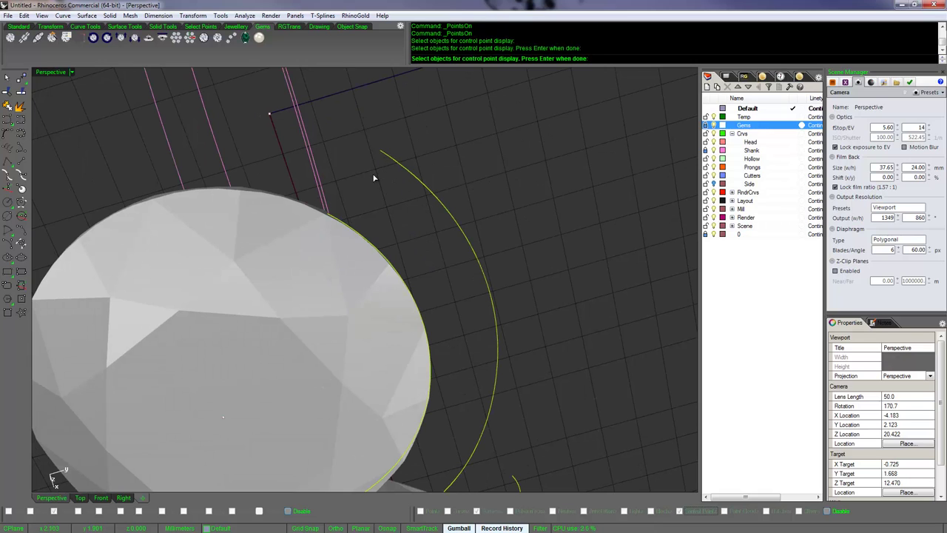
key("Escape")
right_click(571, 47)
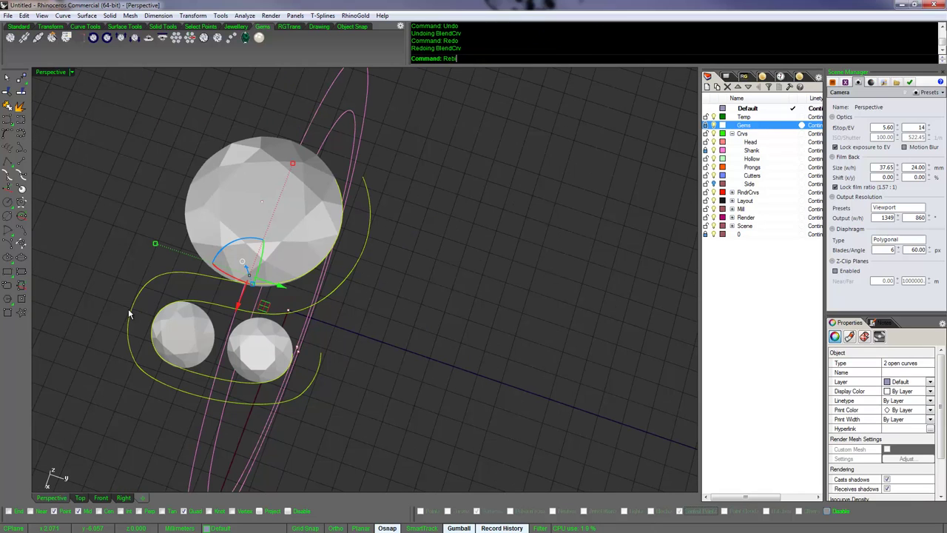
Step: Rebuild the inner and outer guide curves non-uniformly with the default 0.05 requested tolerance and deselect them
type("Re")
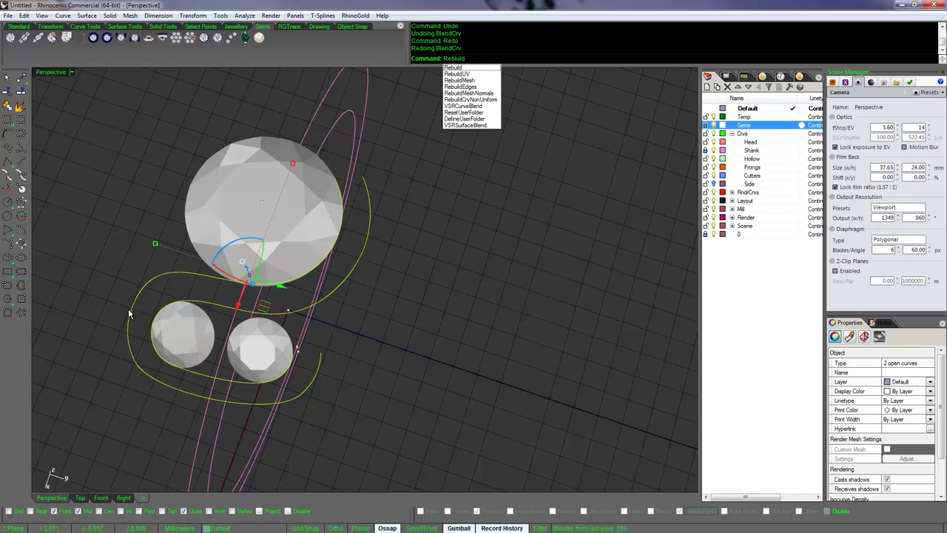
key("Down")
key("Return")
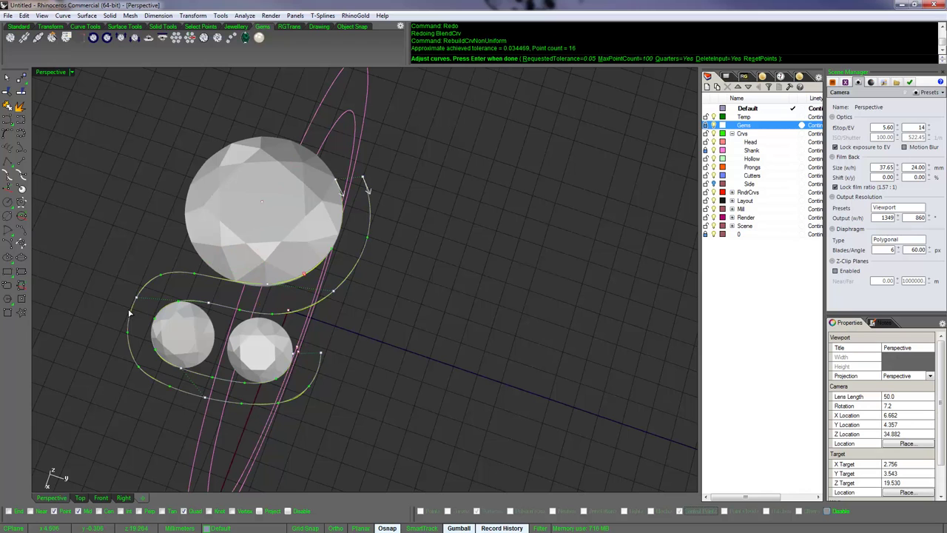
key("Return")
right_click_drag(130, 312, 171, 282)
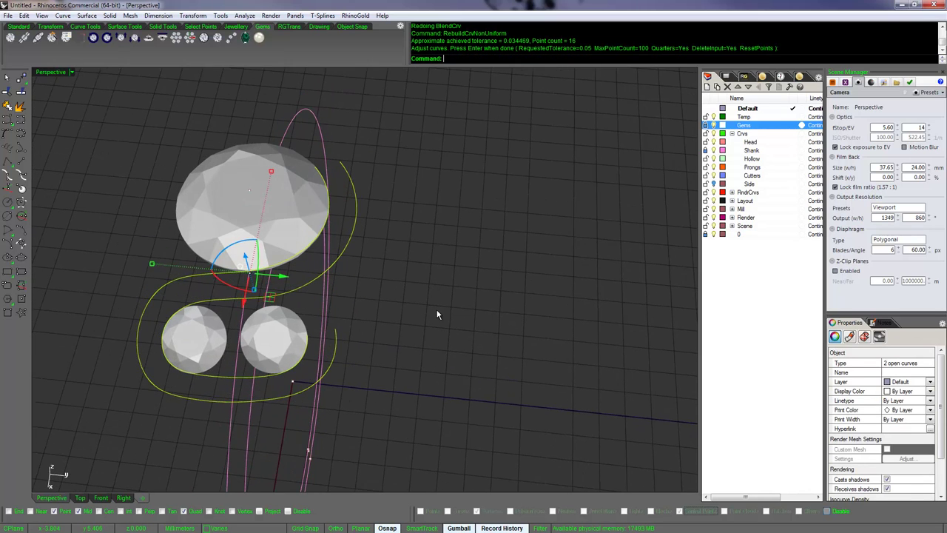
left_click(437, 314)
Step: Draw a line joining the endpoints of the inner and outer curves beside the upper side gem
scroll(436, 315, "up", 5)
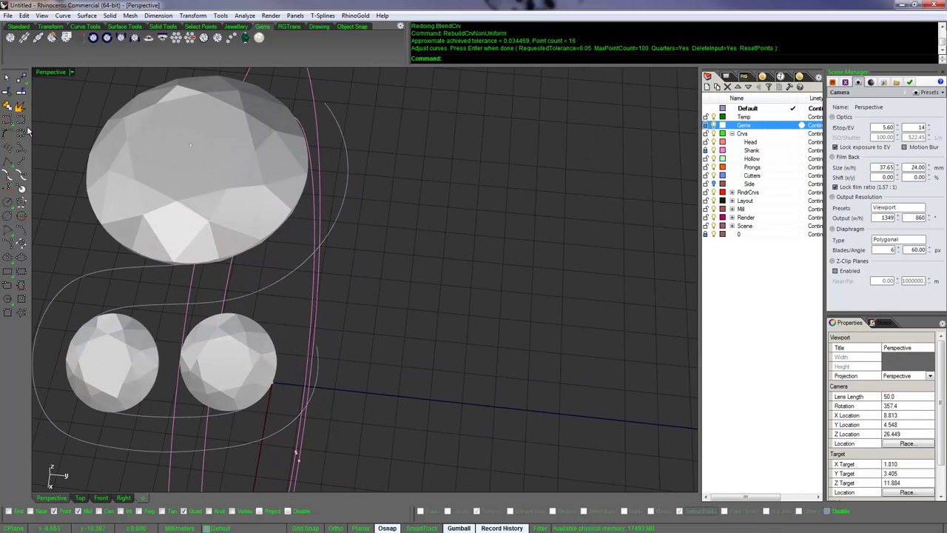
left_click(18, 27)
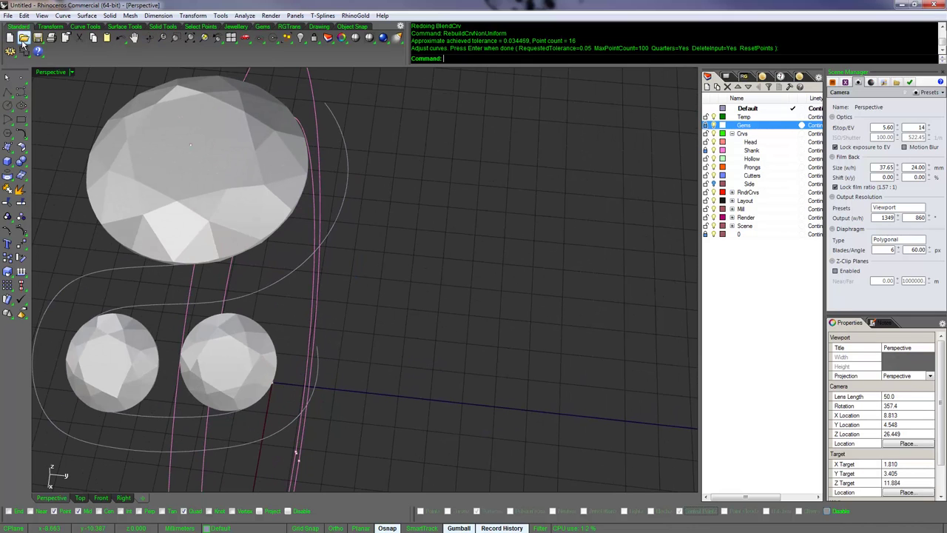
left_click(9, 92)
left_click(30, 98)
scroll(292, 333, "up", 3)
right_click_drag(292, 332, 249, 454)
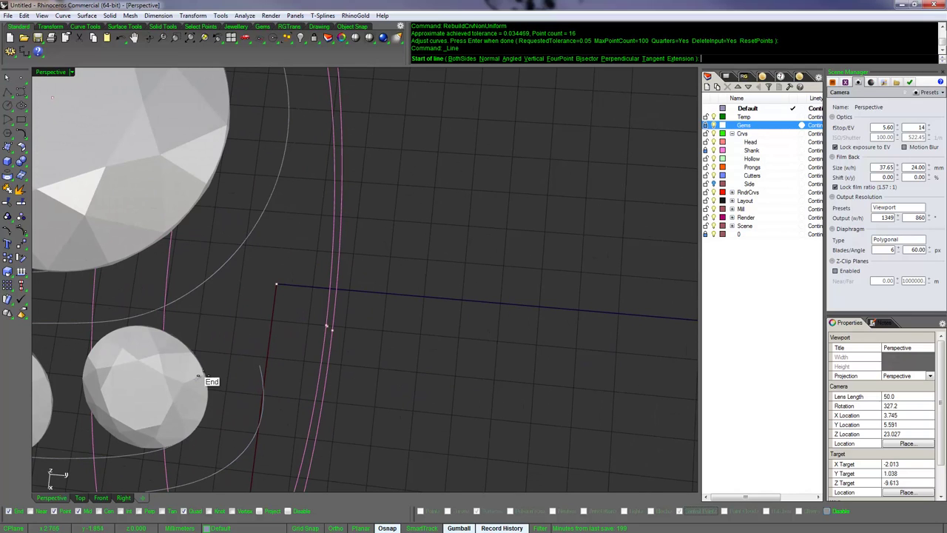
left_click(207, 381)
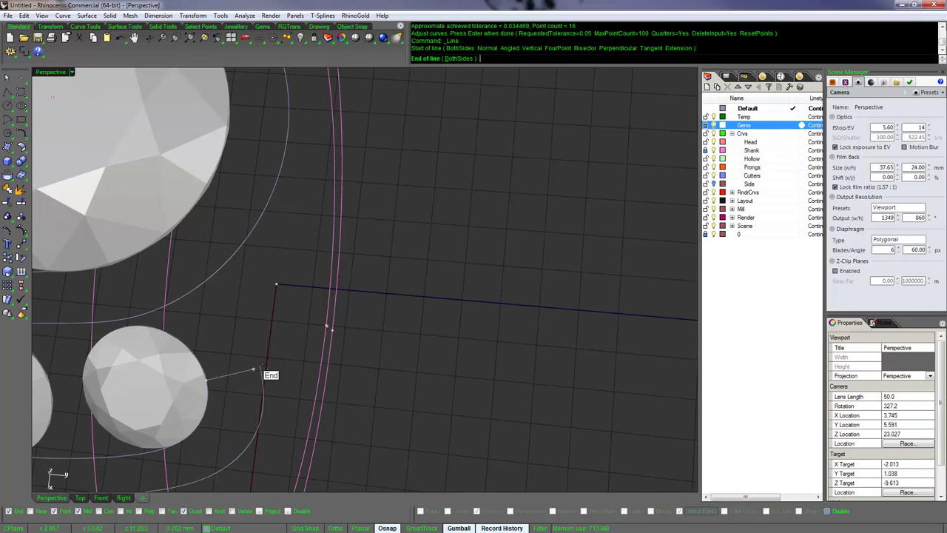
left_click(260, 366)
Step: Close the other open end with a line between the two curve endpoints beside the centre diamond
scroll(313, 334, "up", 5)
right_click(247, 385)
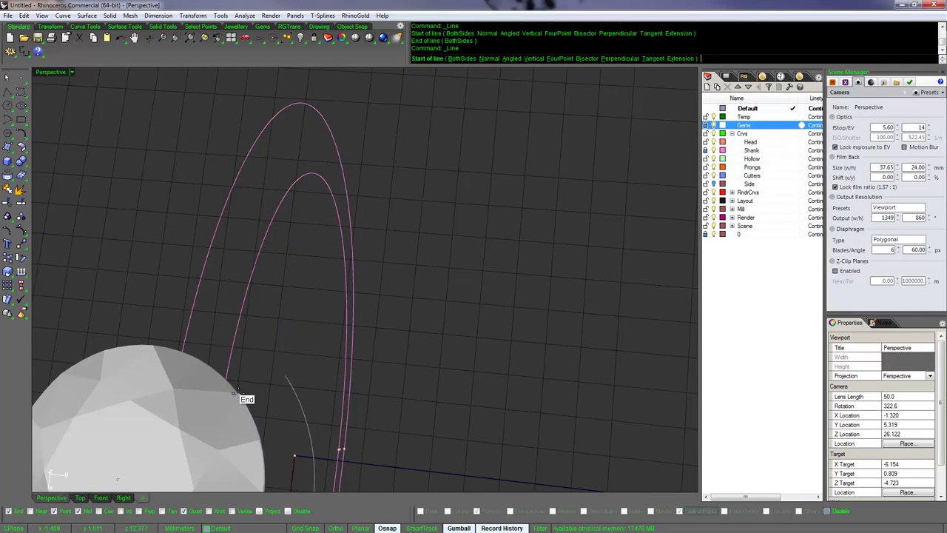
left_click(241, 395)
left_click(287, 376)
scroll(304, 382, "down", 8)
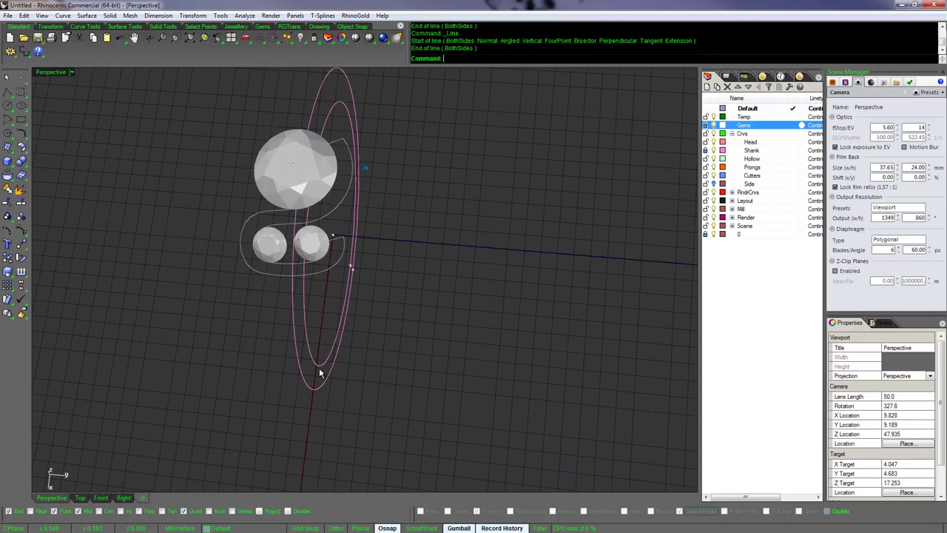
Step: Select all four curves and preview a network surface with Loose matching on edges A, B, C and D
right_click_drag(319, 368, 446, 346)
type("SelCrv")
key("Return")
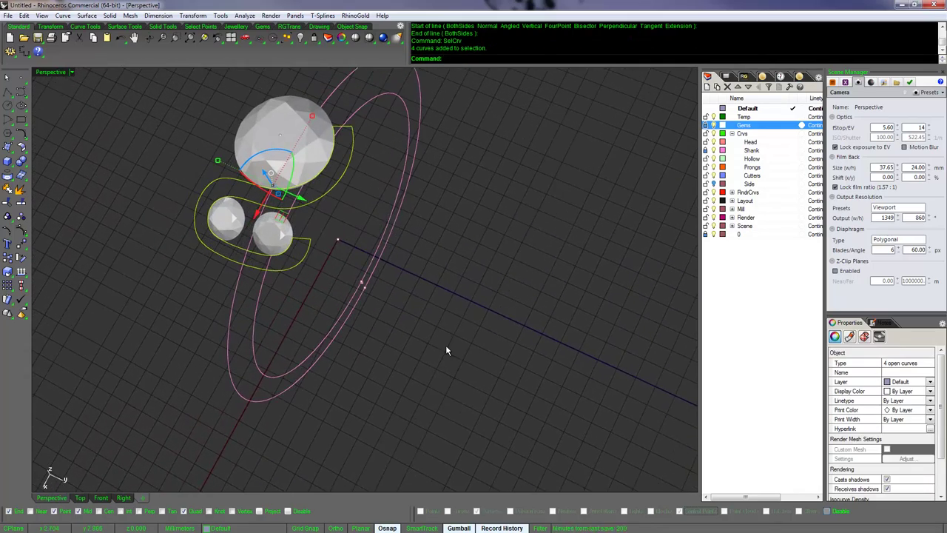
key("Return")
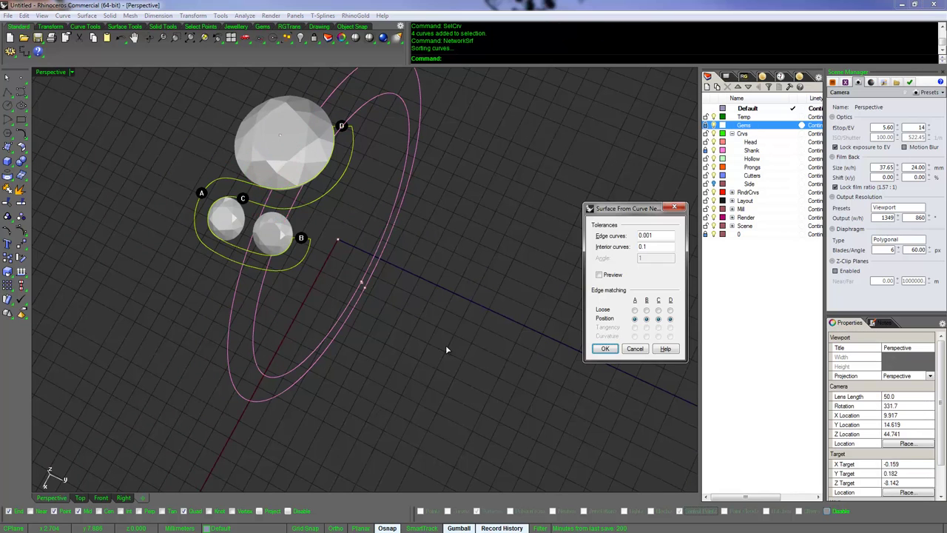
right_click_drag(445, 346, 630, 313)
scroll(619, 319, "up", 3)
left_click(633, 309)
left_click(646, 309)
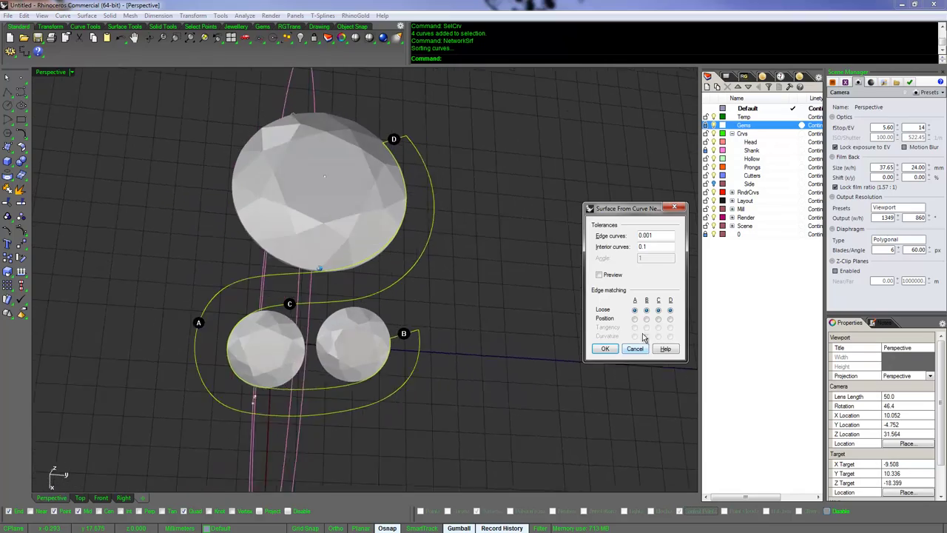
left_click(618, 277)
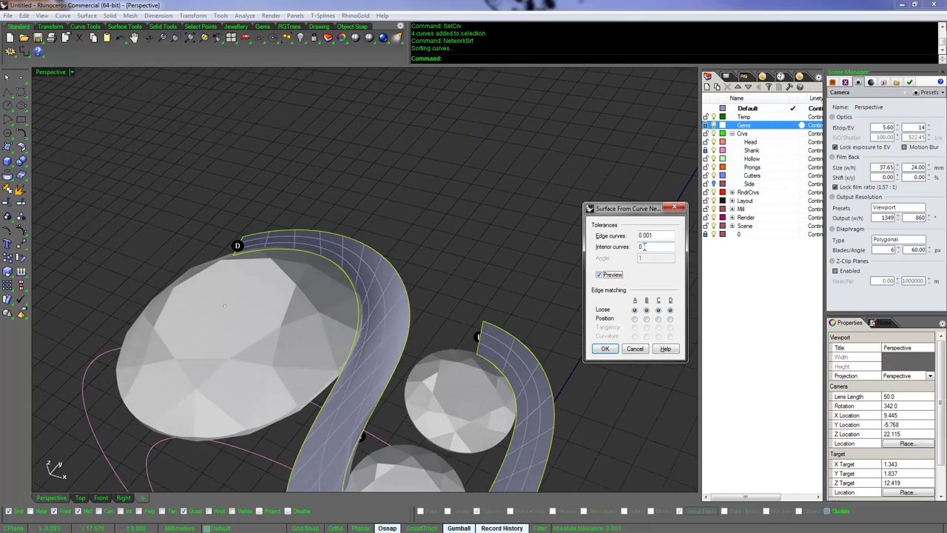
Step: Try an edge curve tolerance of .05 in the network surface preview, then cancel the surface and deselect the curves
left_click_drag(656, 237, 633, 236)
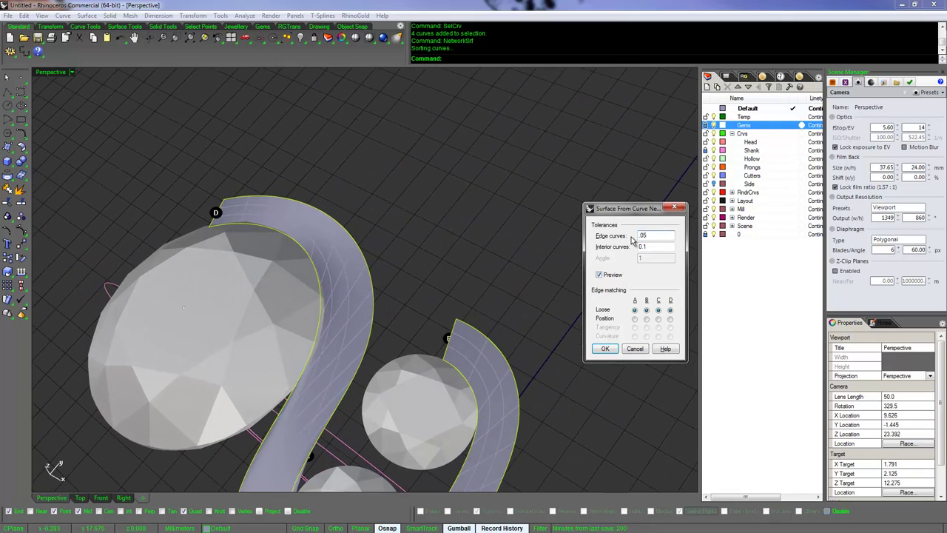
key("Tab")
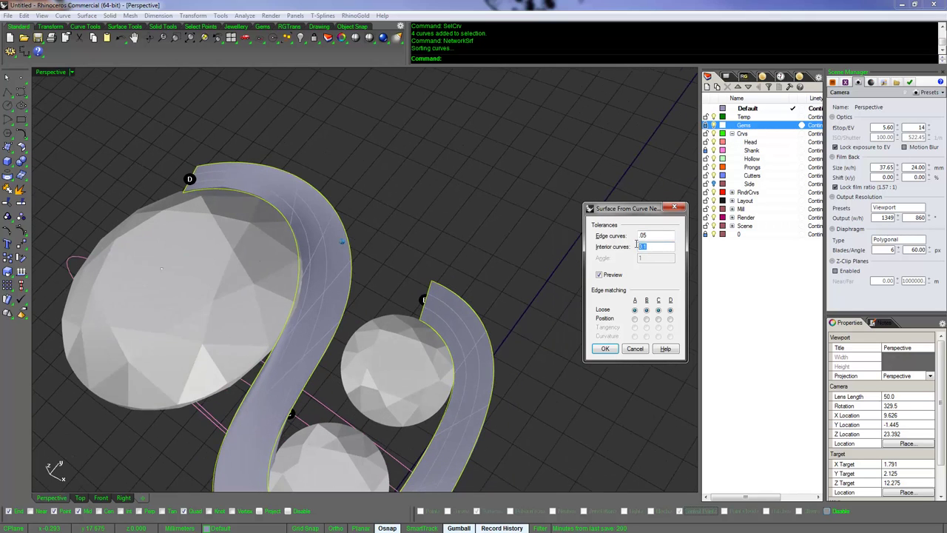
left_click(599, 274)
left_click(599, 275)
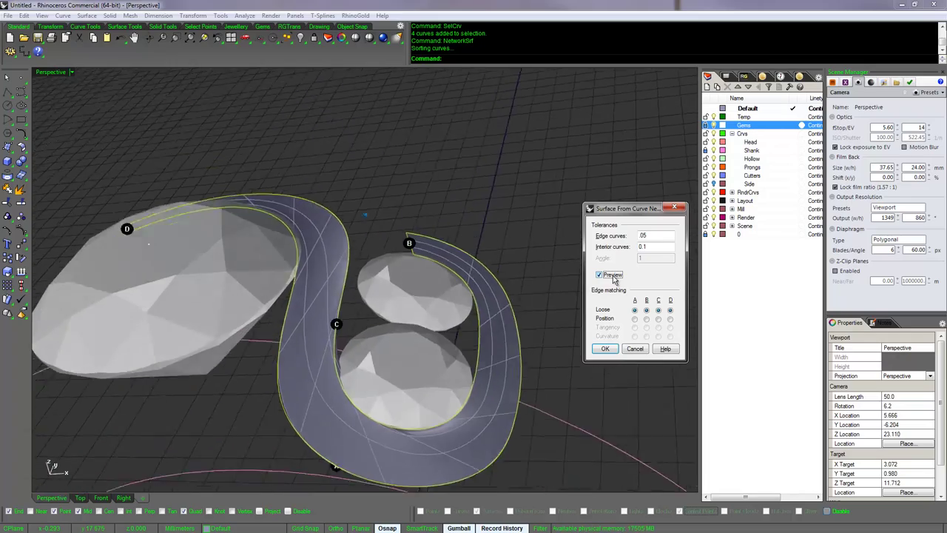
key("Escape")
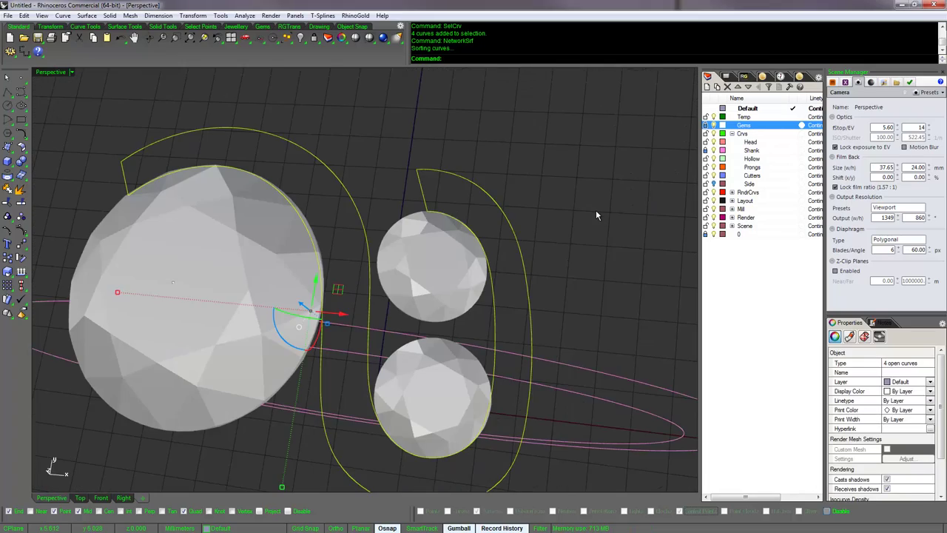
key("Escape")
Step: In the Top view, draw a vertical cross line from the centre diamond's upper quadrant to the outer curve
middle_click(595, 210)
left_click(560, 194)
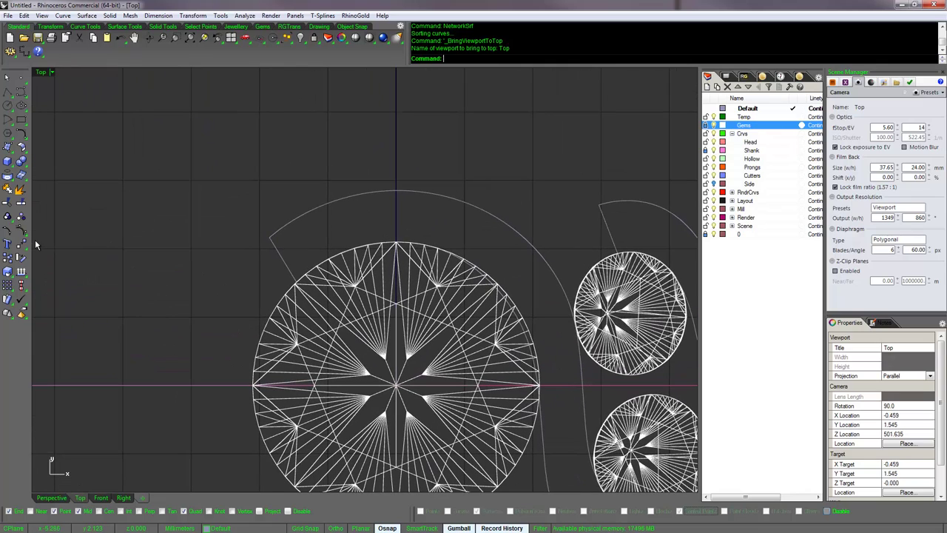
left_click(11, 97)
left_click(20, 97)
scroll(355, 192, "up", 5)
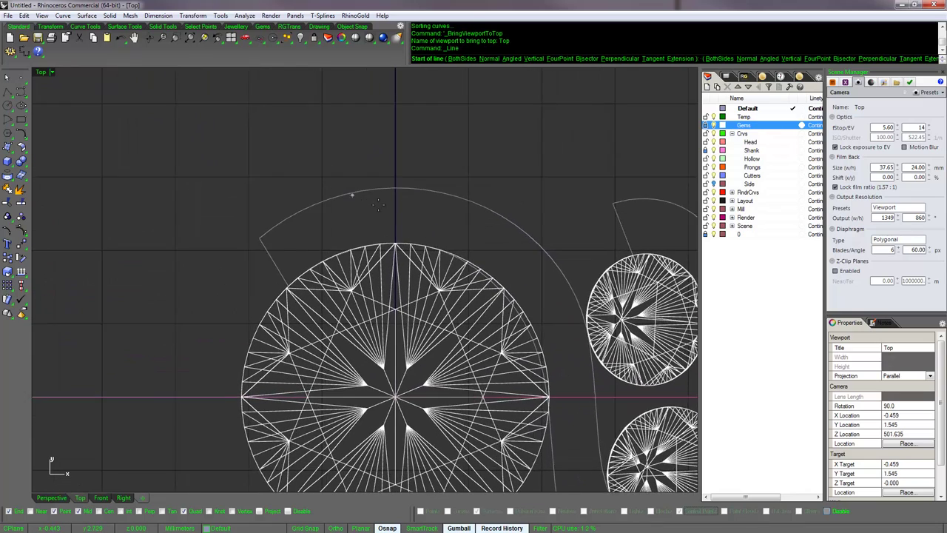
left_click(409, 297)
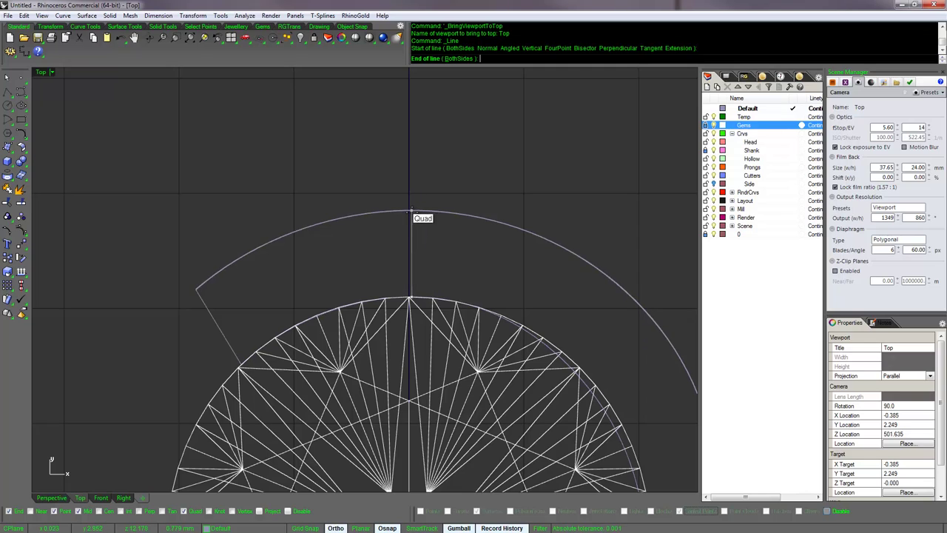
left_click(411, 213)
Step: Draw a horizontal cross line along the X axis from the centre diamond's edge to the neighbouring guide curve
scroll(528, 261, "up", 2)
right_click(528, 262)
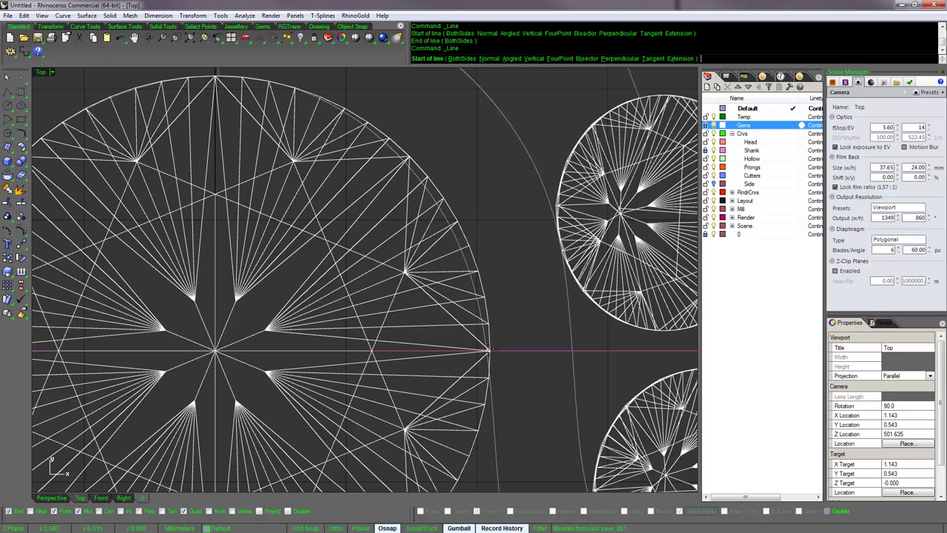
left_click(485, 350)
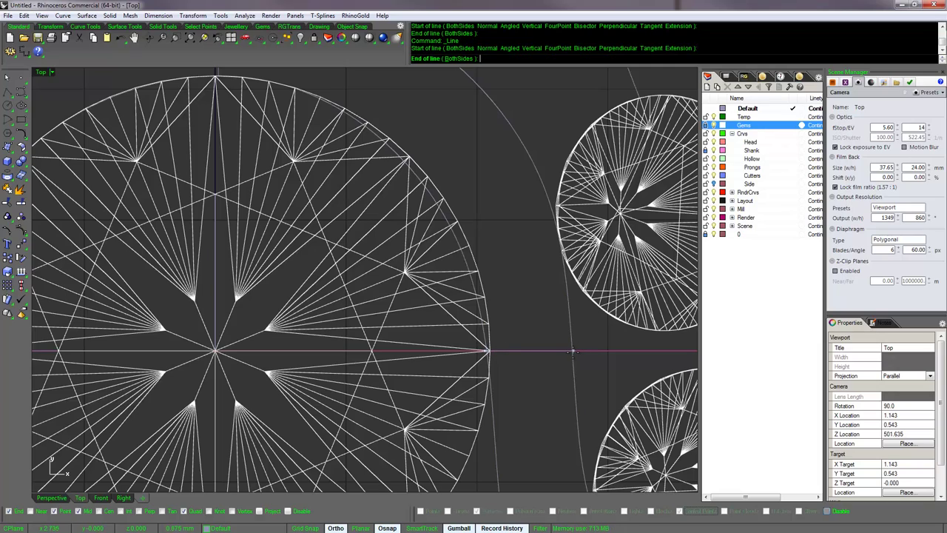
left_click(572, 352, "shift")
Step: Draw a vertical cross line from the lower side gem's bottom edge down to the outer curve
right_click_drag(585, 355, 459, 111)
right_click_drag(549, 344, 495, 307)
right_click(496, 306)
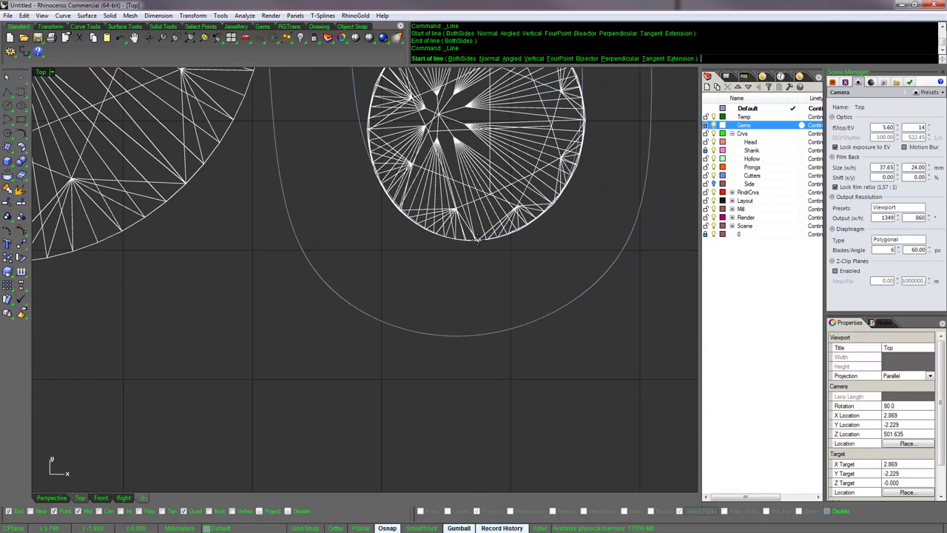
left_click(477, 239)
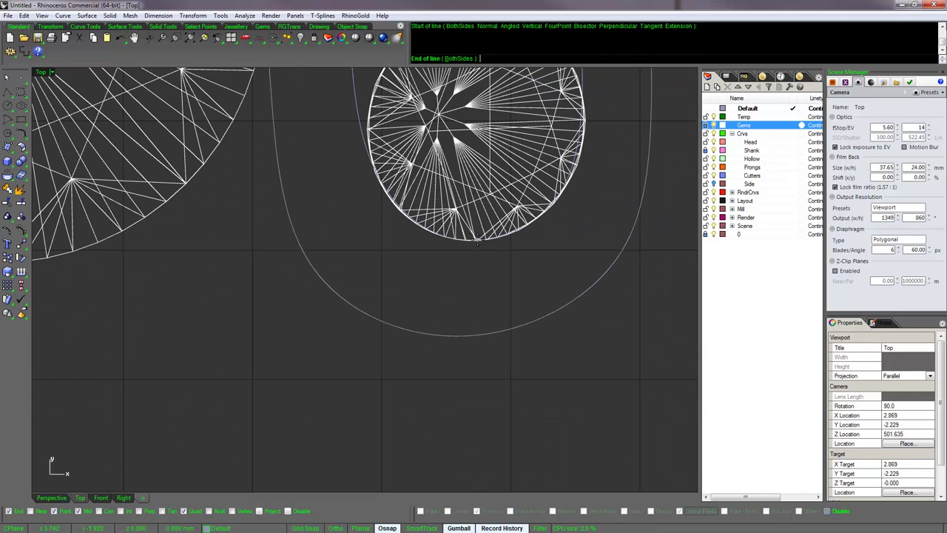
left_click(480, 335, "shift")
Step: Draw a cross line between the inner and outer curves near the X axis, on the far side of the side gems
scroll(607, 315, "down", 2)
right_click_drag(607, 315, 477, 511)
scroll(473, 376, "down", 2)
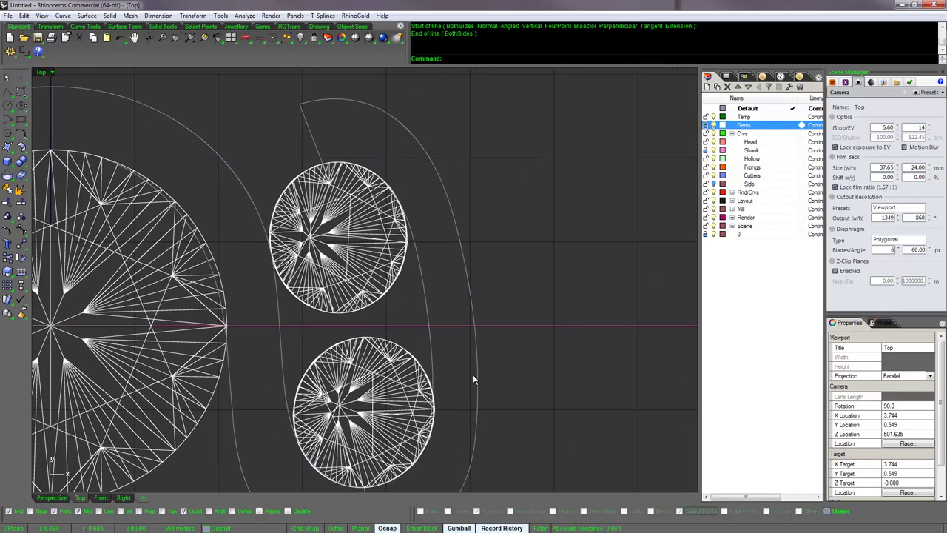
scroll(474, 375, "up", 1)
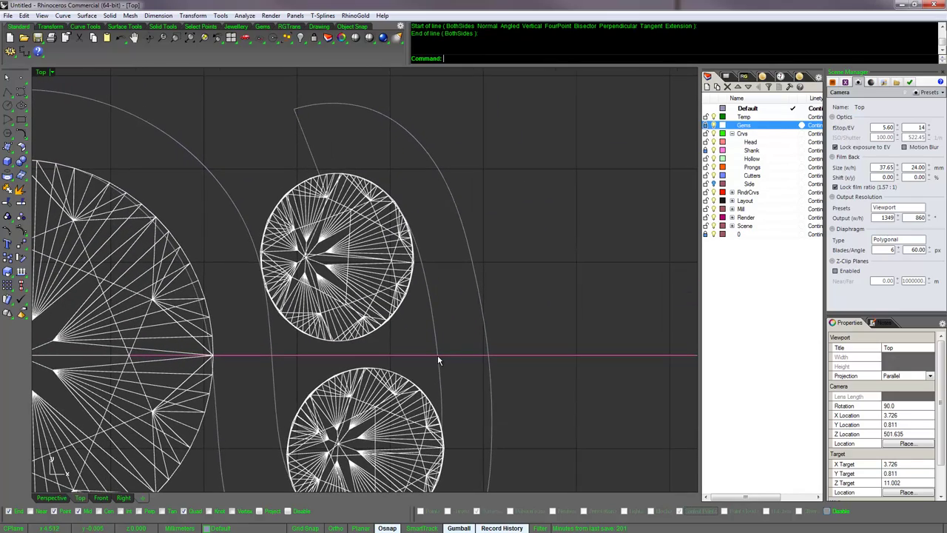
key("Return")
left_click(436, 355)
left_click(488, 355)
Step: Draw a slanted cross line from the upper side gem's edge to the outer curve
right_click_drag(520, 339, 556, 484)
scroll(526, 335, "up", 1)
key("Return")
left_click(403, 329)
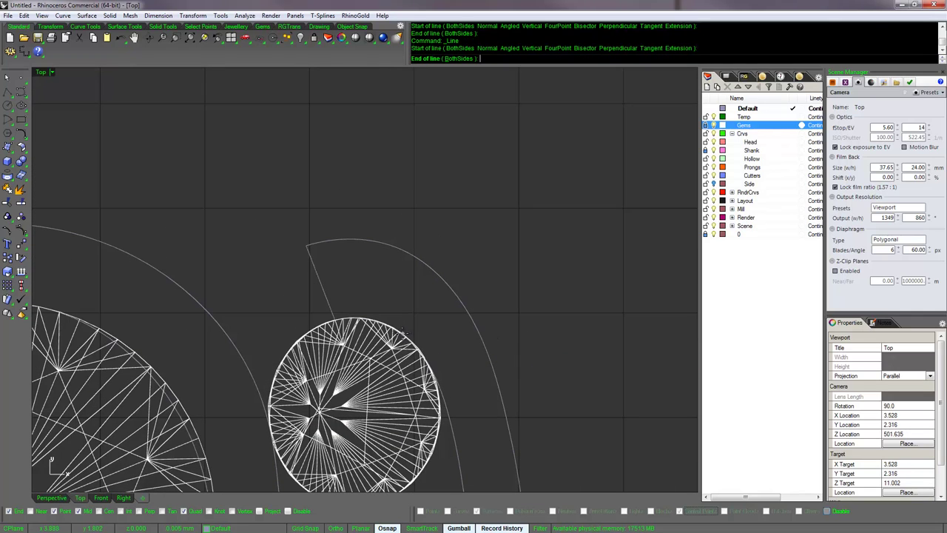
left_click(436, 273)
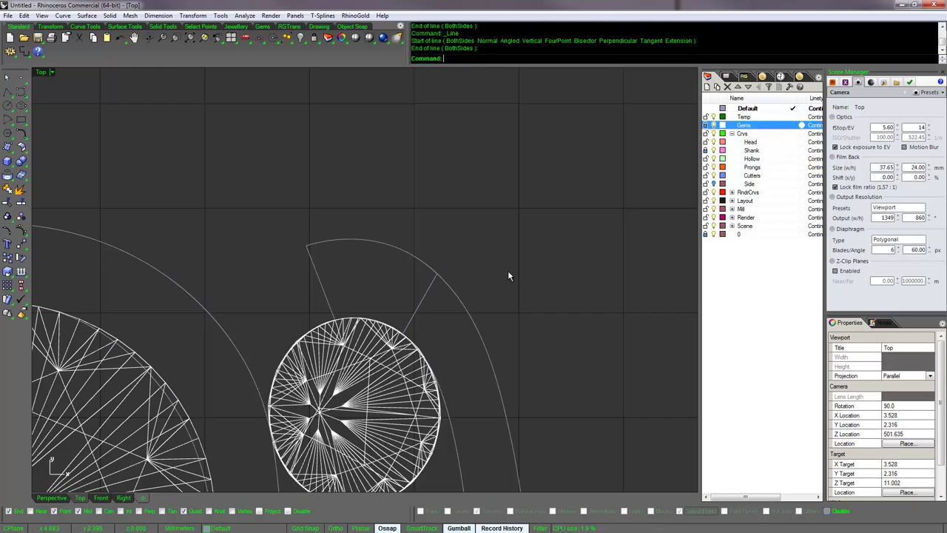
Step: Inspect the cross lines in the Perspective view and undo the ones drawn in the Top view
scroll(507, 270, "down", 5)
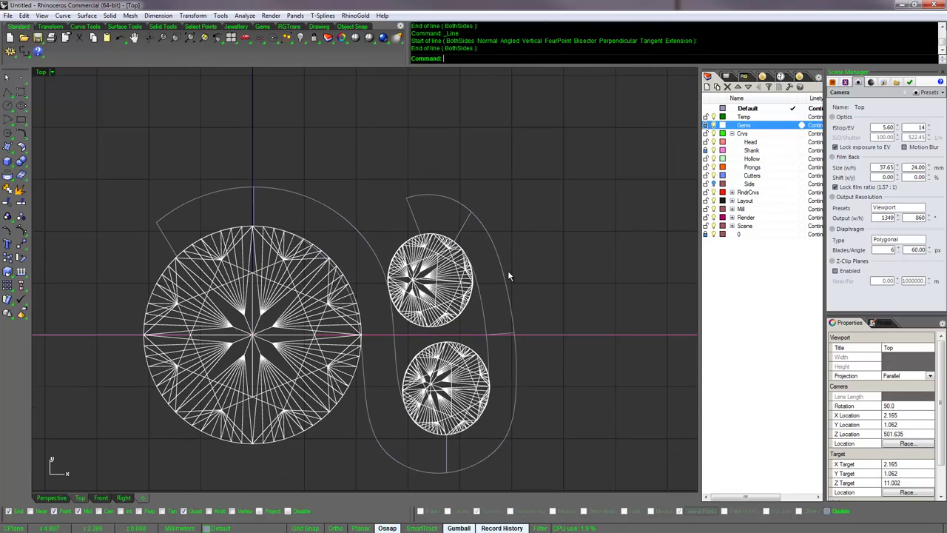
scroll(370, 221, "up", 3)
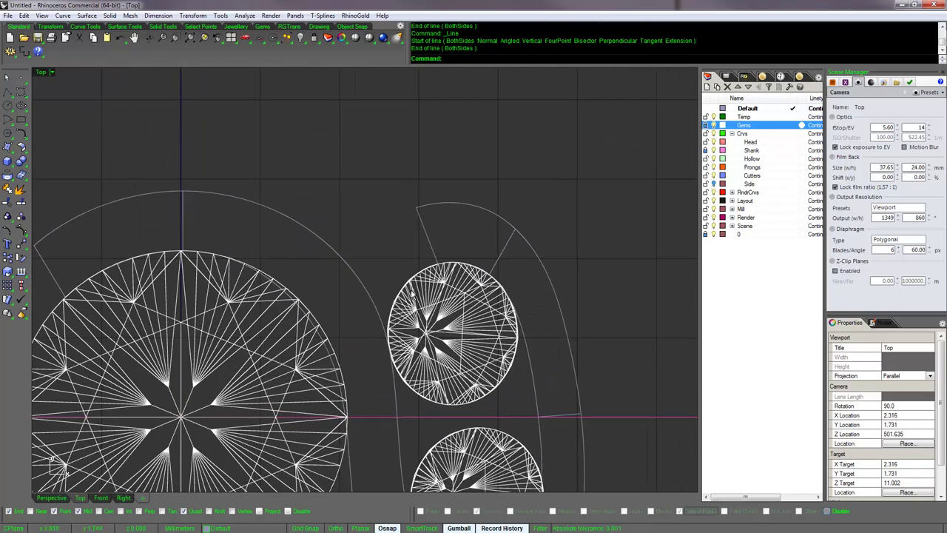
middle_click(262, 243)
left_click(242, 227)
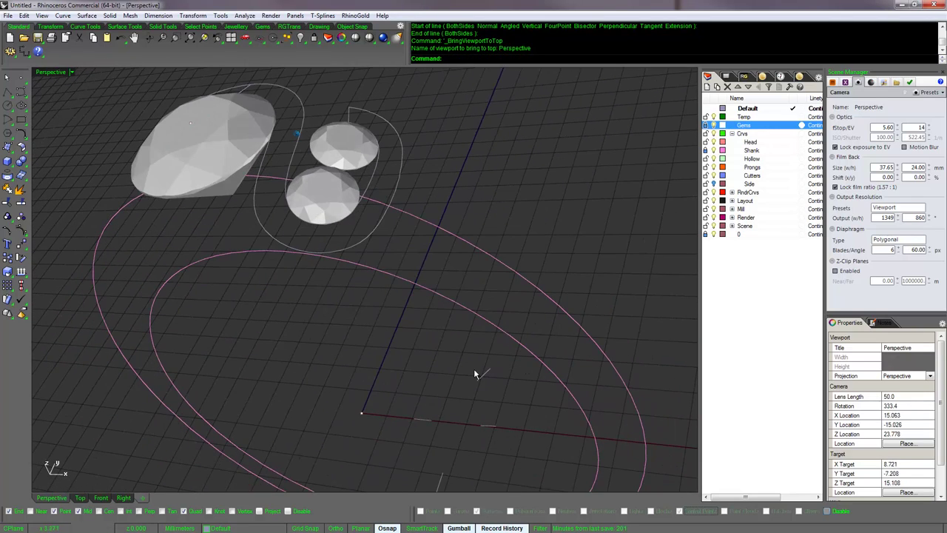
left_click(479, 376)
Step: In the Top view, draw a vertical cross line from the main arch's inner-curve quadrant to the outer curve near the Y axis
left_click(9, 95)
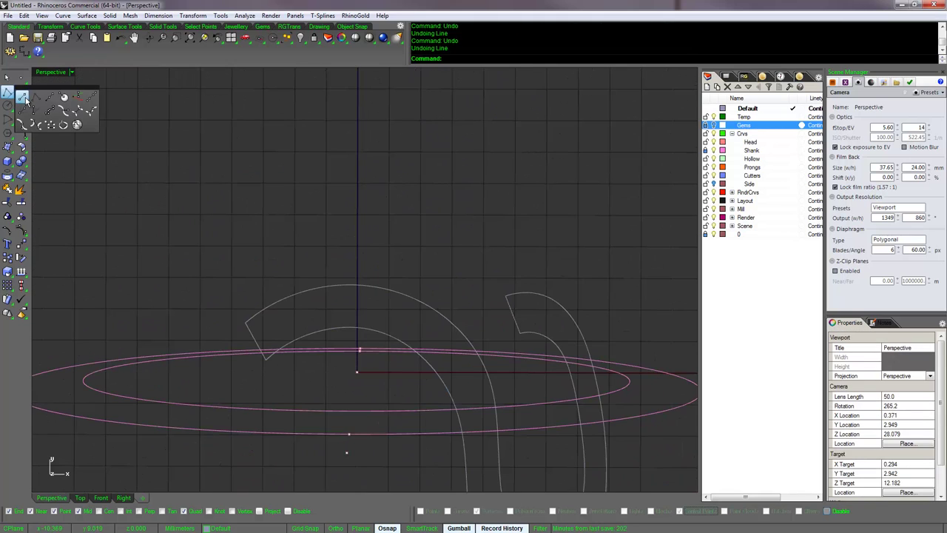
left_click(26, 99)
middle_click(441, 289)
left_click(402, 271)
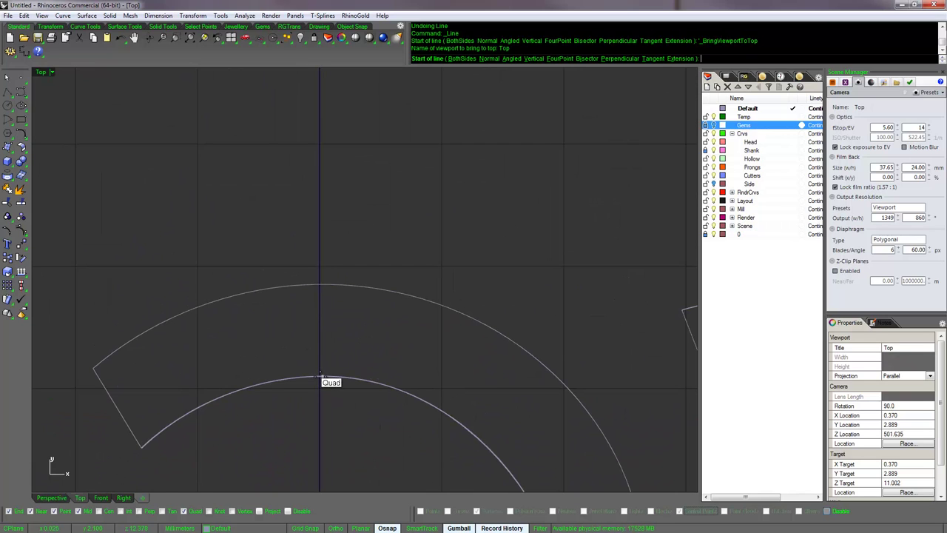
left_click(321, 378)
left_click(324, 284)
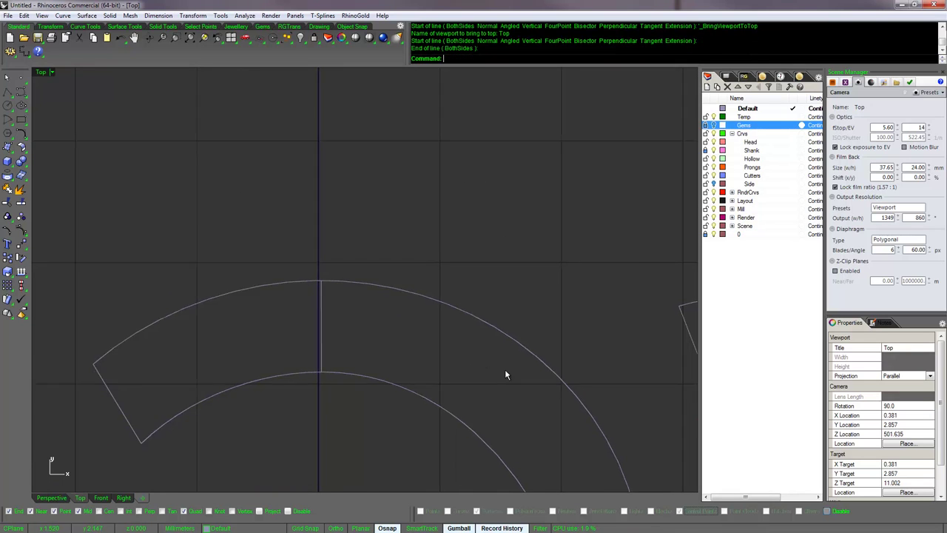
Step: Hide the Crvs layer and draw a cross line between the two band curves along the X axis, where the main arch descends
scroll(459, 344, "down", 5)
scroll(407, 321, "up", 3)
right_click(400, 322)
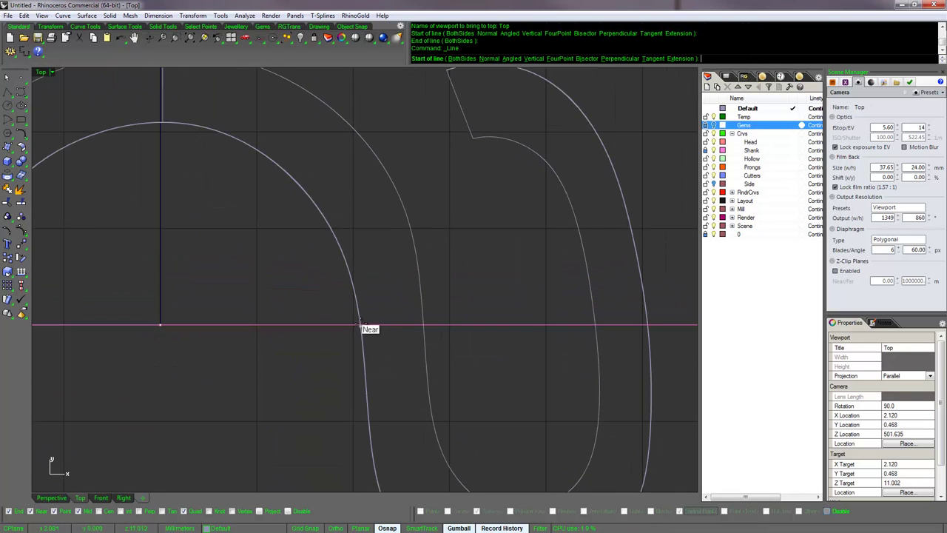
left_click(714, 134)
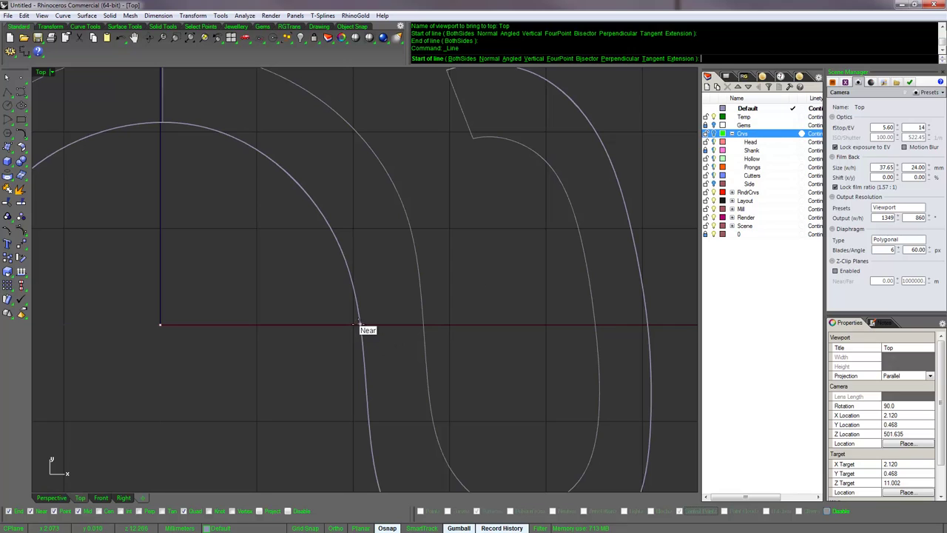
left_click(359, 323)
left_click(422, 323)
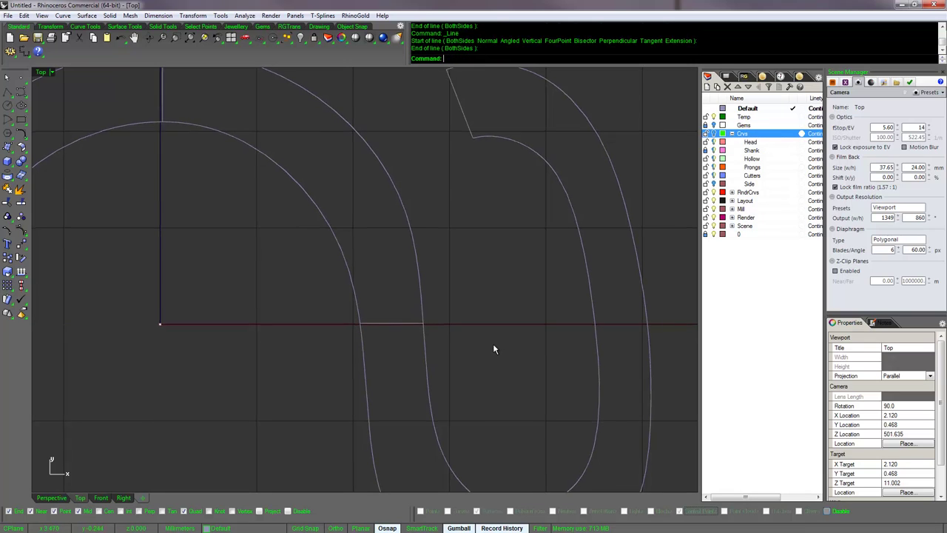
Step: Draw a vertical cross line from the inside of the U-bend down to its outer curve
scroll(494, 345, "down", 2)
right_click_drag(494, 345, 405, 166)
right_click(450, 322)
left_click(432, 296)
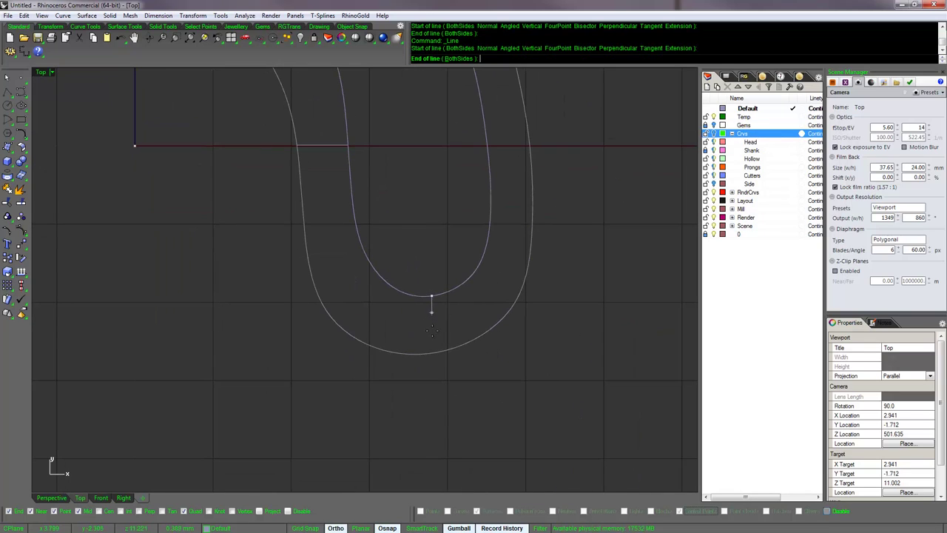
left_click(432, 340)
Step: Draw a cross line about 0.7 mm long between the curves of the band's outer leg near the X axis
scroll(558, 313, "up", 3)
key("Return")
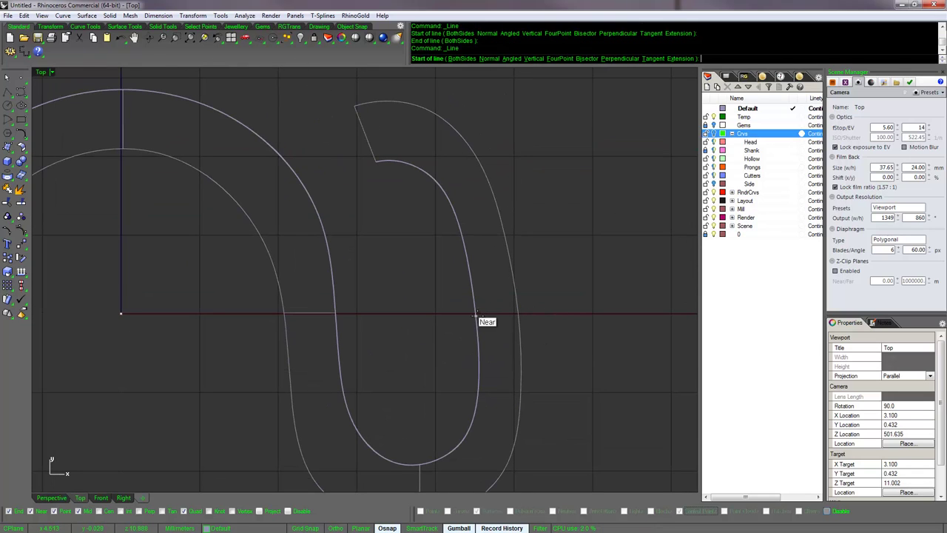
left_click(477, 313)
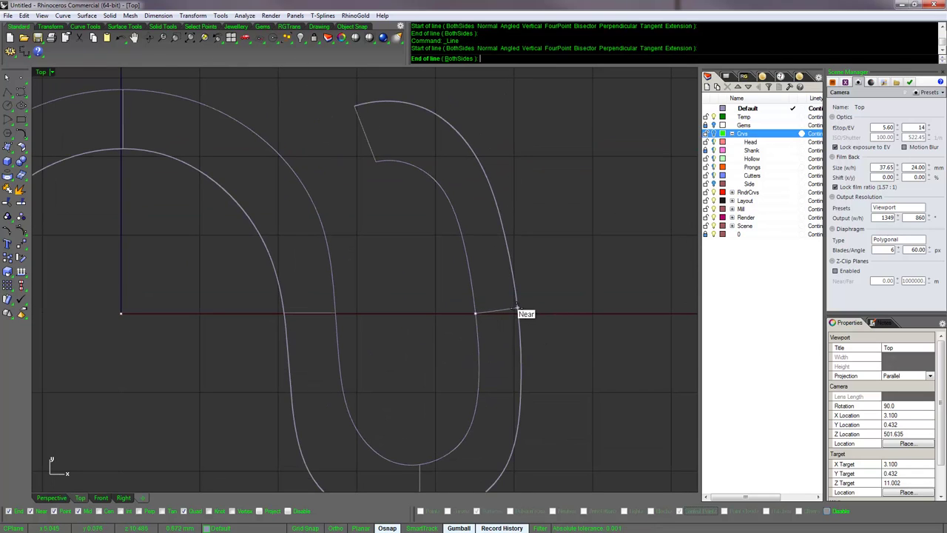
left_click(515, 309)
Step: Draw a slanted cross line about 0.7 mm long across the outer leg, just before its upper closed end
scroll(558, 299, "up", 3)
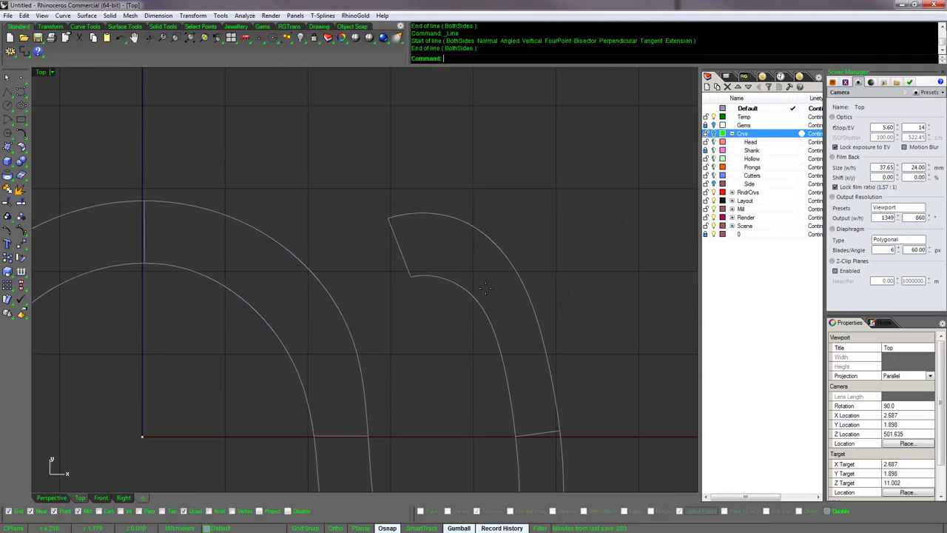
key("Return")
left_click(462, 286)
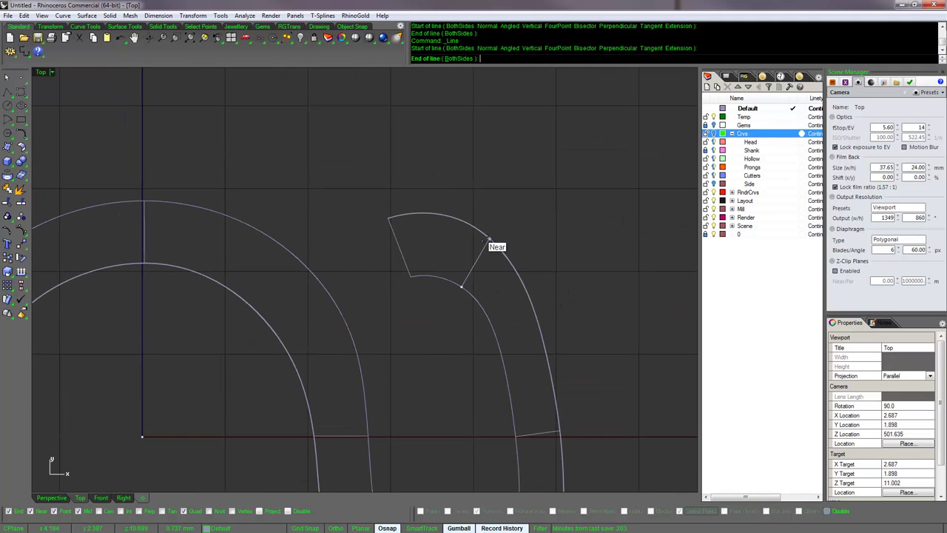
left_click(489, 245)
Step: Draw a slanted cross line across the main arch, midway between its vertical cross line and the X axis
scroll(584, 247, "down", 5)
scroll(493, 288, "up", 3)
key("Return")
left_click(437, 306)
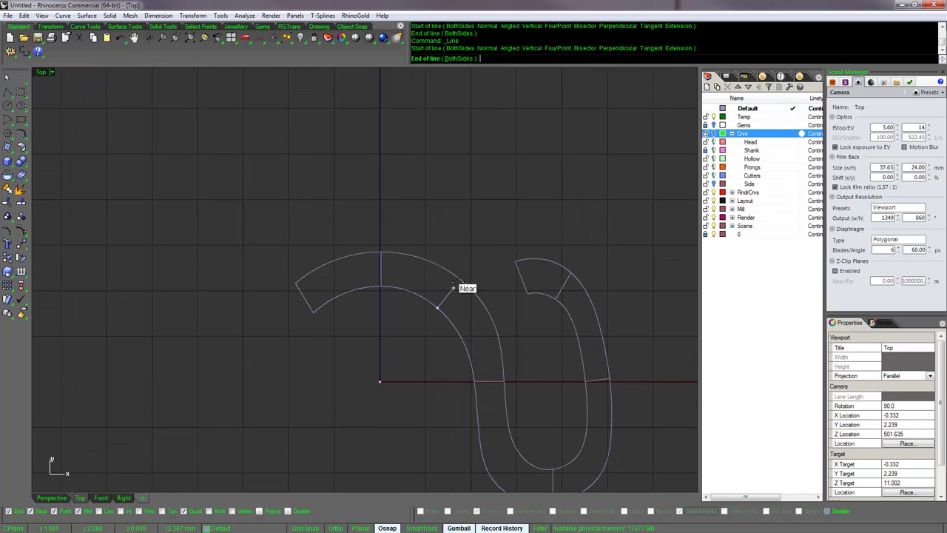
left_click(458, 279)
Step: Draw a slanted cross line where the descending main arch enters the U-bend
right_click_drag(515, 485, 466, 314)
scroll(466, 314, "up", 1)
right_click(464, 315)
left_click(442, 317)
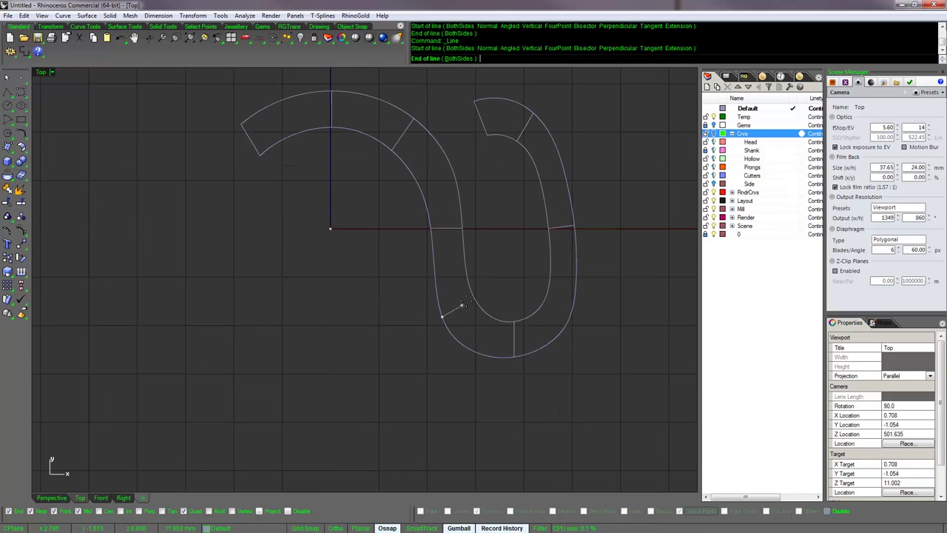
left_click(474, 302)
Step: Draw a slanted cross line about 0.7 mm long where the U-bend rises into the outer leg
key("Return")
left_click(547, 302)
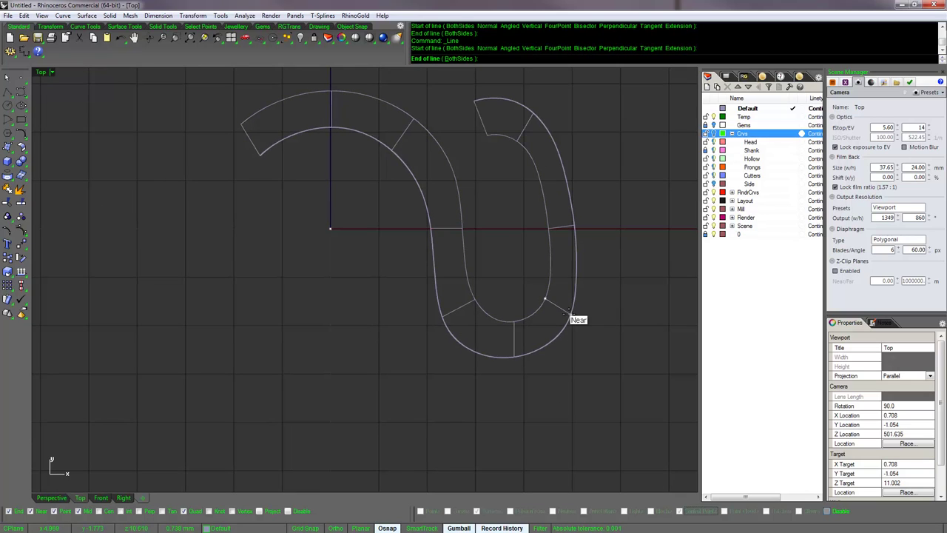
left_click(570, 314)
scroll(564, 253, "up", 1)
right_click_drag(563, 253, 625, 336)
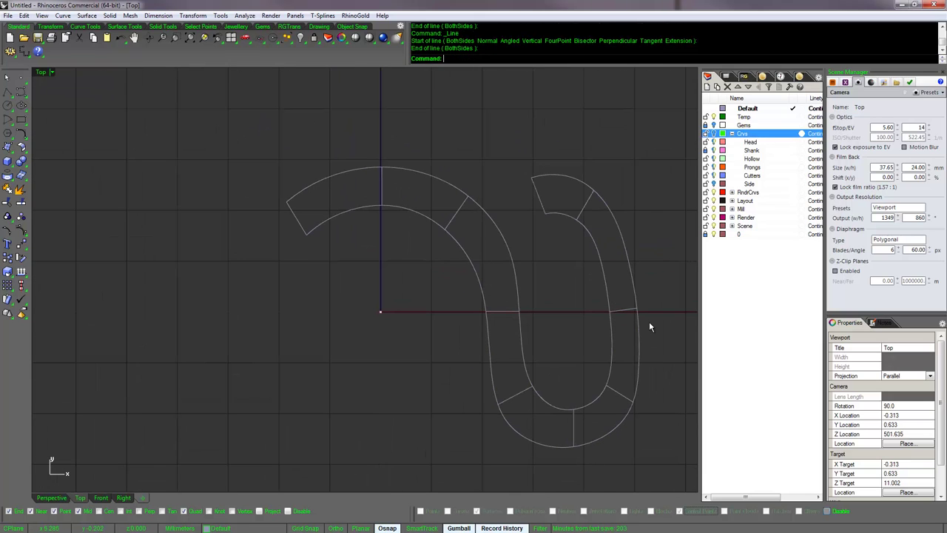
scroll(651, 322, "down", 1)
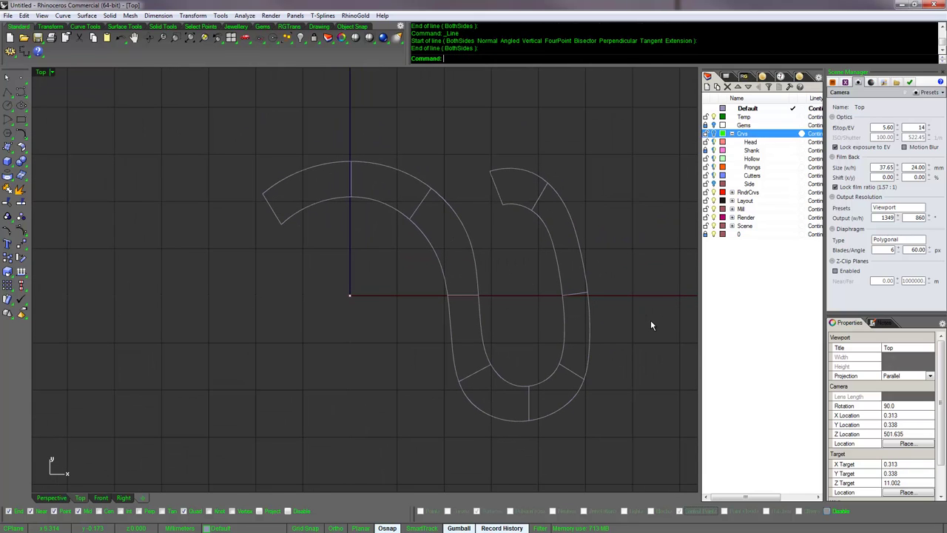
Step: Try a Sweep2 in the Top view using both band curves as rails and the cross lines as sections
type("ep2")
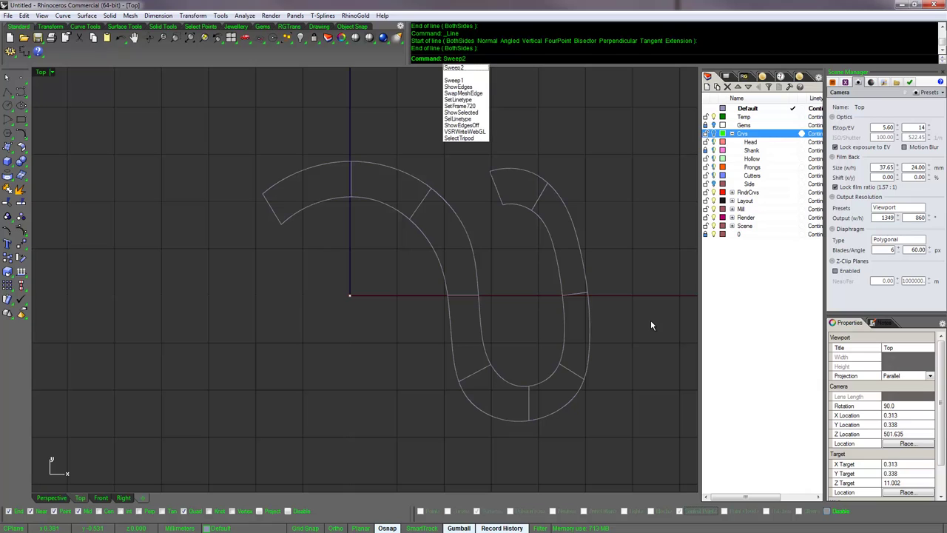
key("Return")
left_click(299, 211)
left_click(270, 193)
left_click(274, 219)
left_click(351, 191)
left_click(414, 216)
left_click(456, 301)
left_click(468, 378)
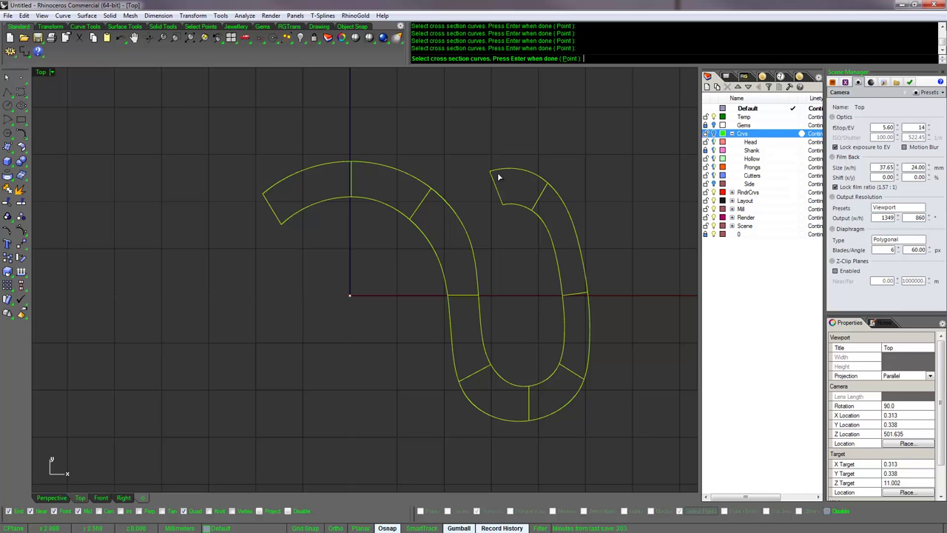
key("Return")
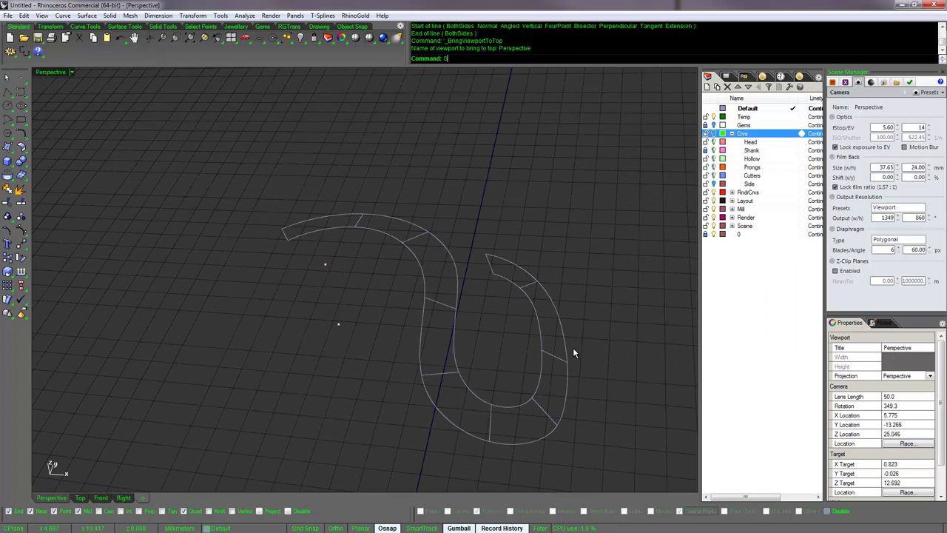
Step: In the Perspective view, start Sweep2 with both band curves as rails and every cross line from end to end as sections
key("Return")
right_click_drag(573, 352, 372, 227)
left_click(283, 216)
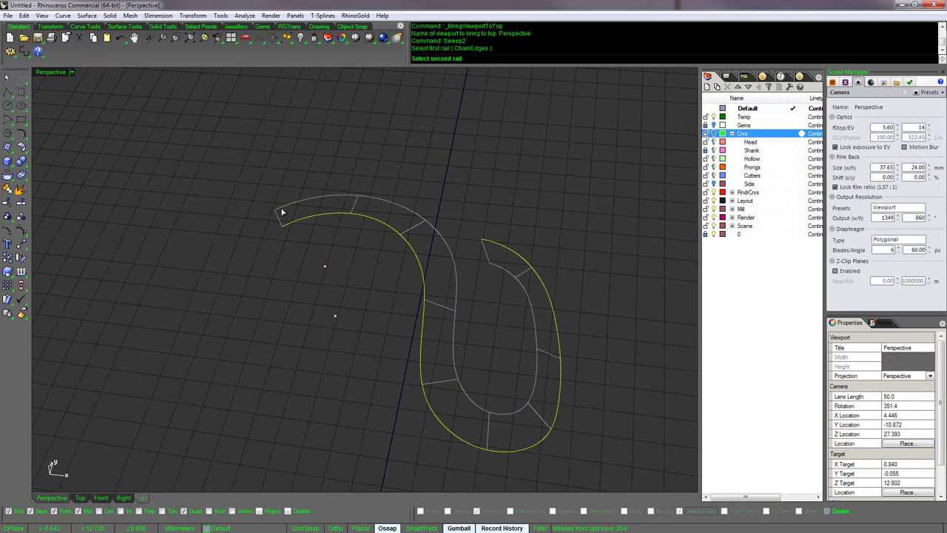
left_click(282, 214)
left_click(279, 223)
left_click(352, 213)
left_click(404, 234)
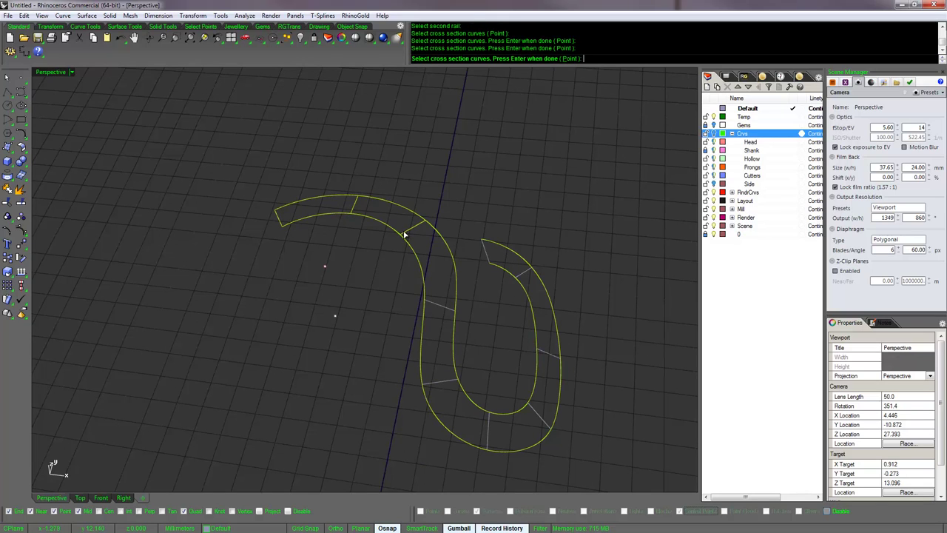
left_click(428, 306)
left_click(428, 387)
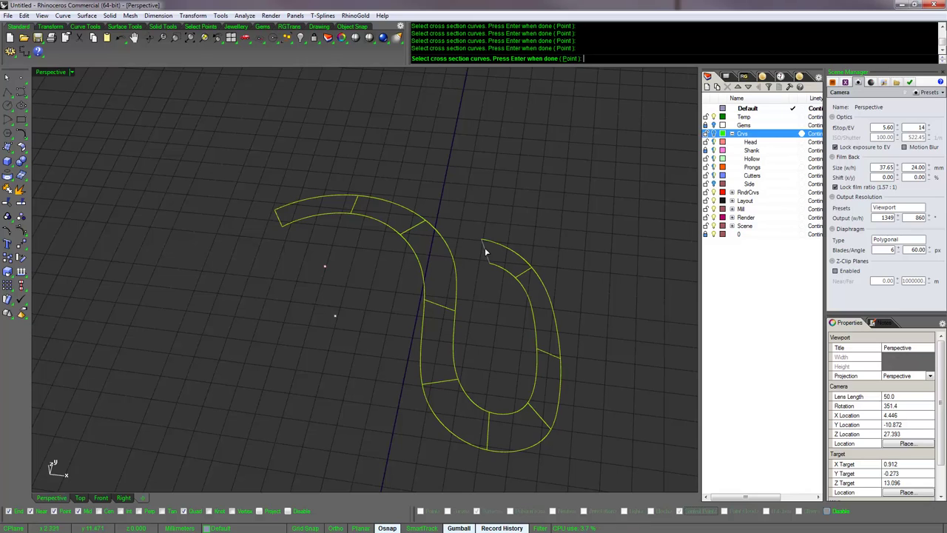
key("Return")
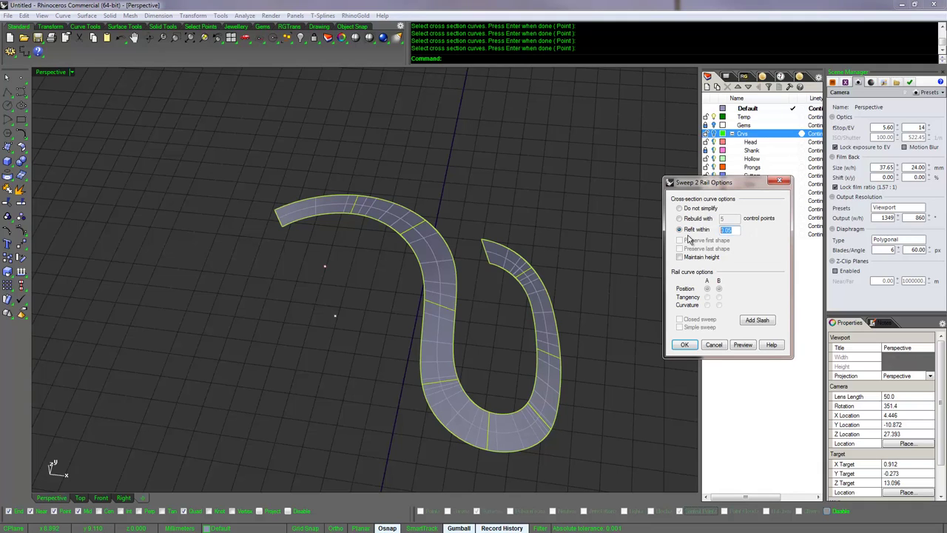
Step: Preview the two-rail sweep refitted within 0.1, show the Gems layer, and create the surface
left_click(743, 345)
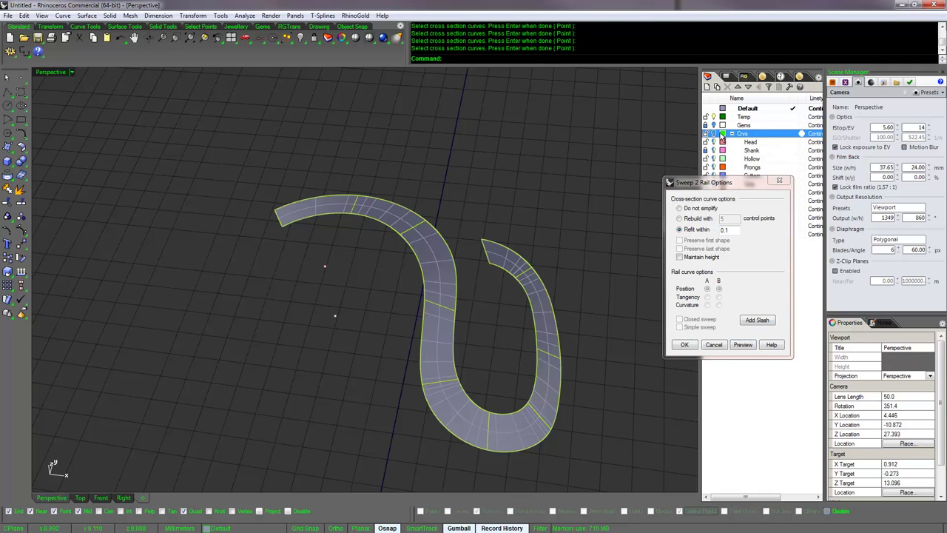
left_click(713, 126)
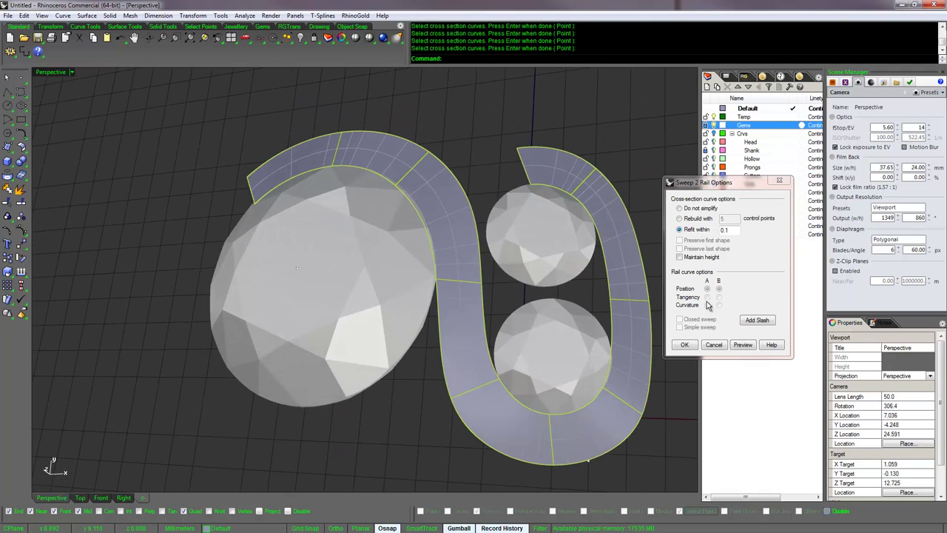
left_click(685, 345)
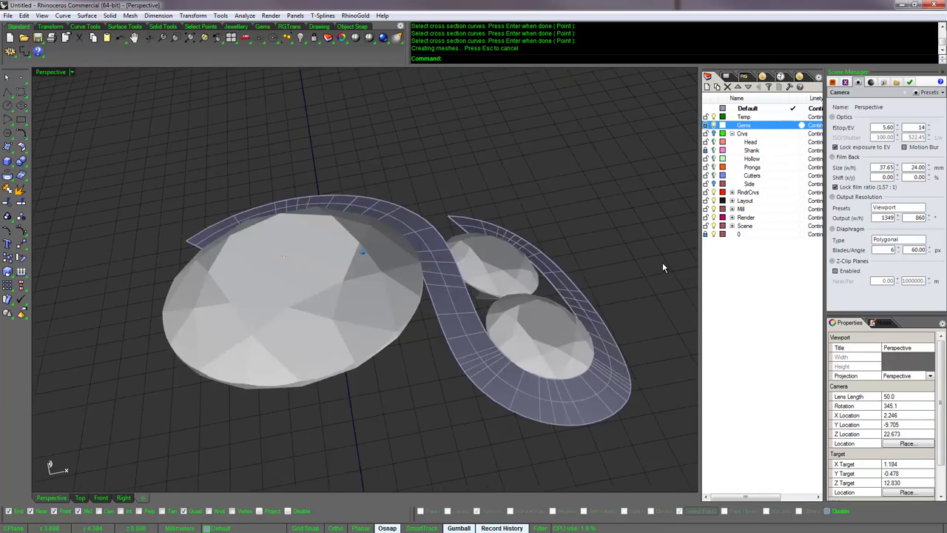
Step: Try raising the swept band surface with the gumball, check it against the gems, and undo the move
left_click(597, 301)
left_click(641, 280)
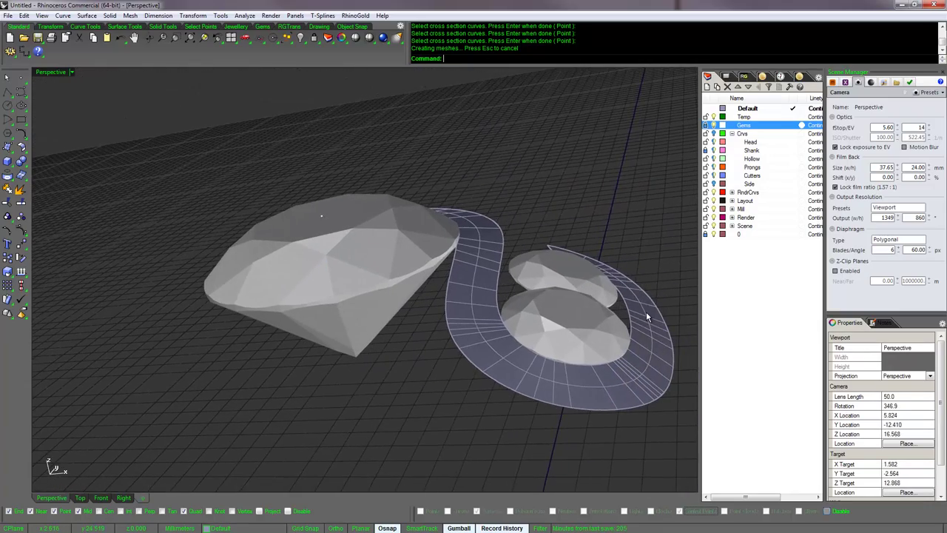
left_click(647, 316)
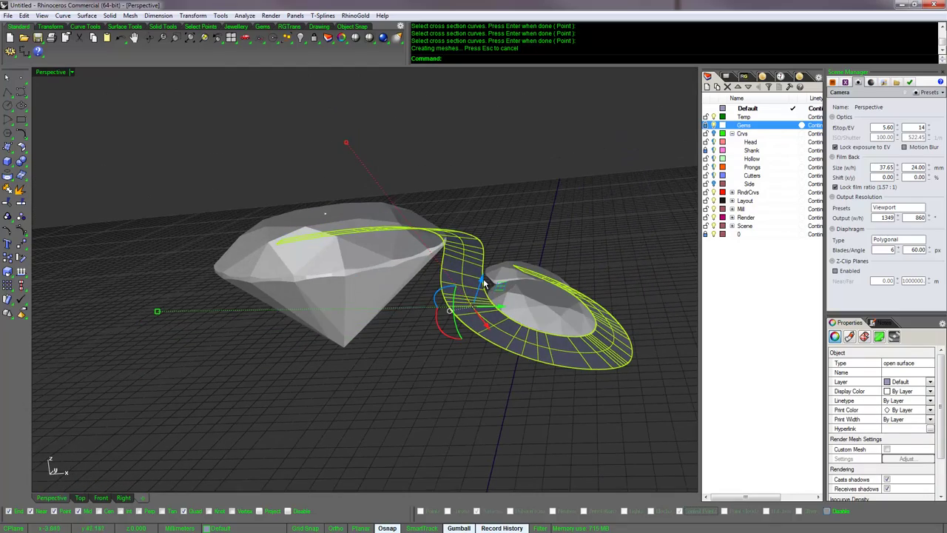
left_click_drag(485, 282, 512, 249)
left_click(479, 293)
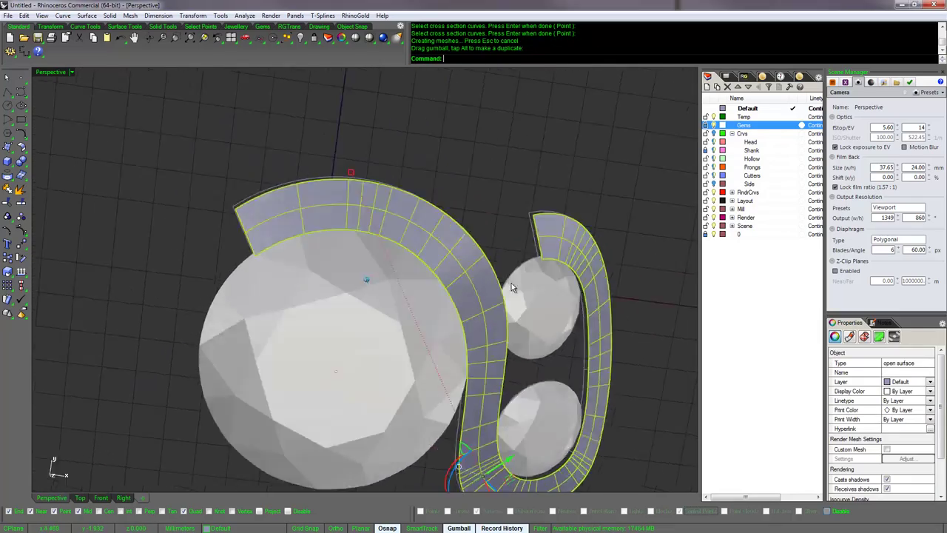
right_click_drag(511, 282, 442, 158)
left_click(443, 159)
key("ctrl+z")
Step: Examine from above and from the side how the swept band surface curves around the centre and side gems
left_click(528, 207)
right_click_drag(529, 206, 529, 206)
key("Up")
key("Up")
key("Up")
key("Up")
key("Up")
key("Up")
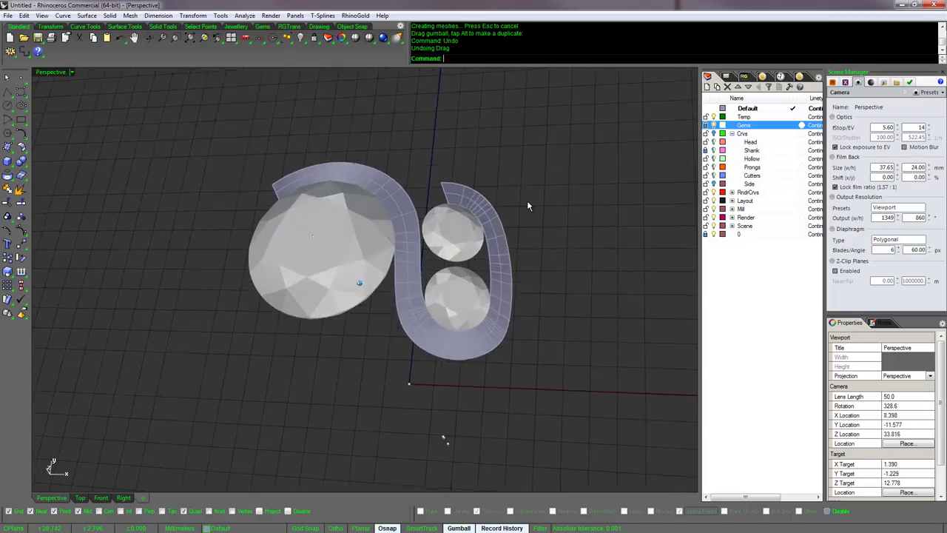
key("Down")
key("Down")
key("Down")
key("Down")
key("Down")
key("Down")
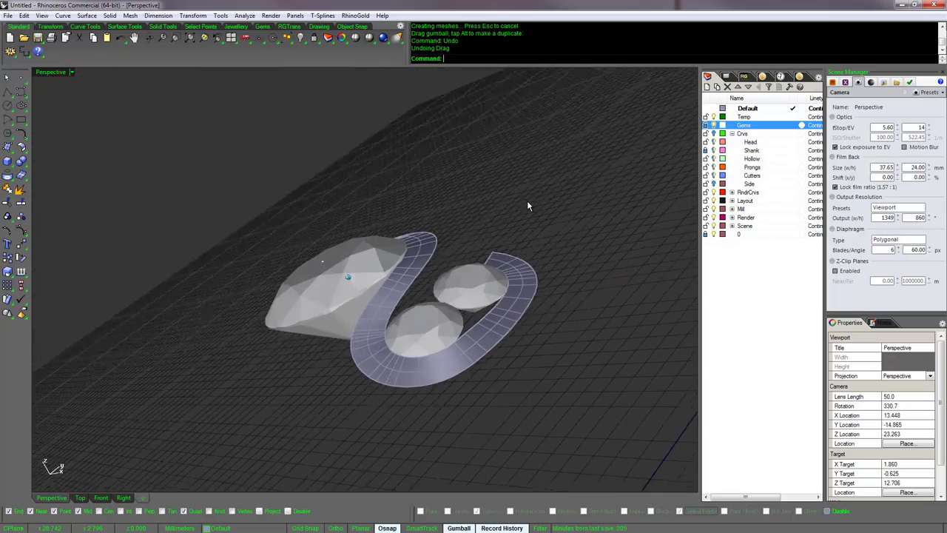
key("Up")
key("Up")
Step: Offset the swept band surface 0.5 mm to both sides as a solid with the Loose option turned on
left_click(520, 275)
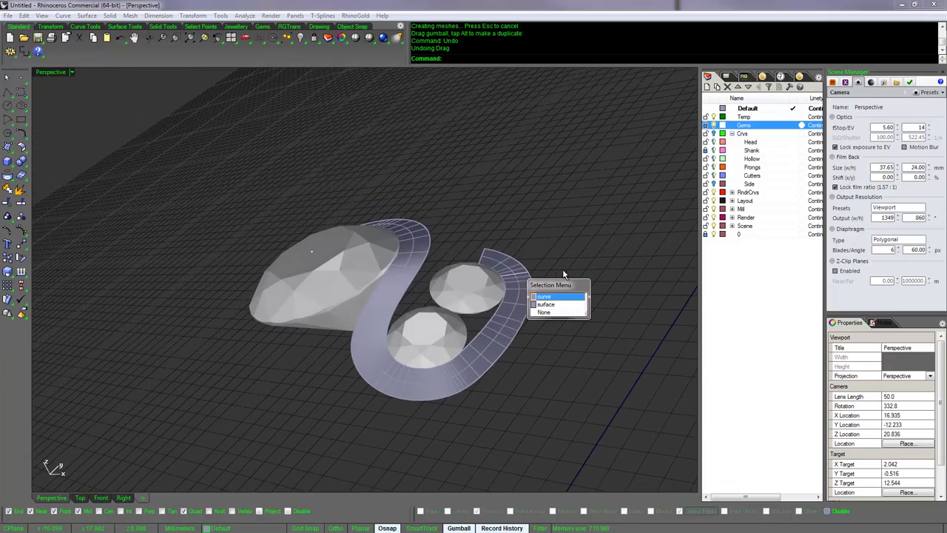
left_click(563, 304)
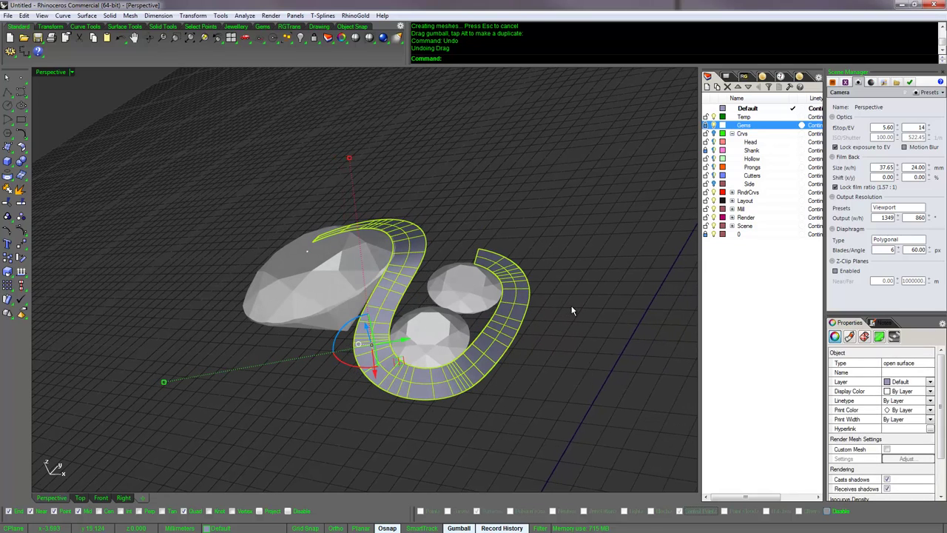
type("OffsetSrf")
key("Return")
left_click(688, 59)
left_click(687, 59)
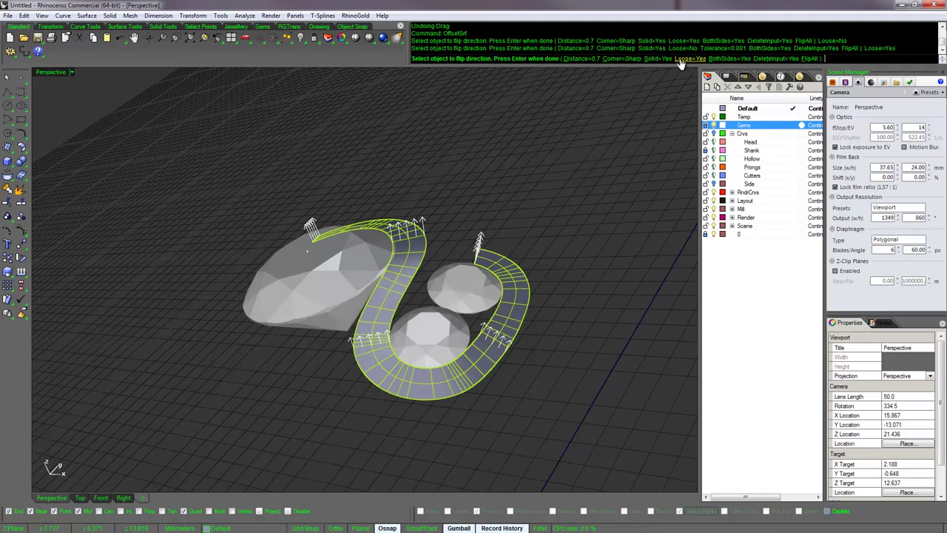
left_click(579, 59)
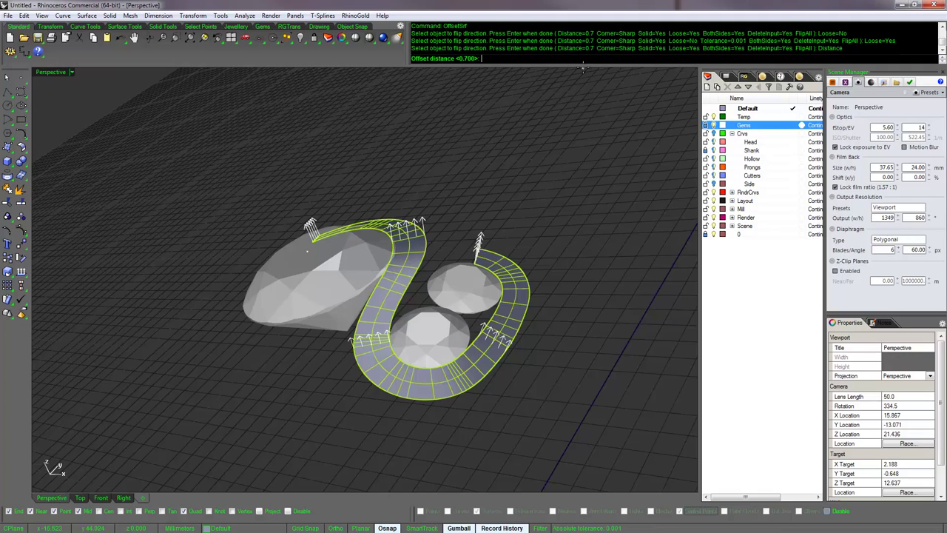
key("Return")
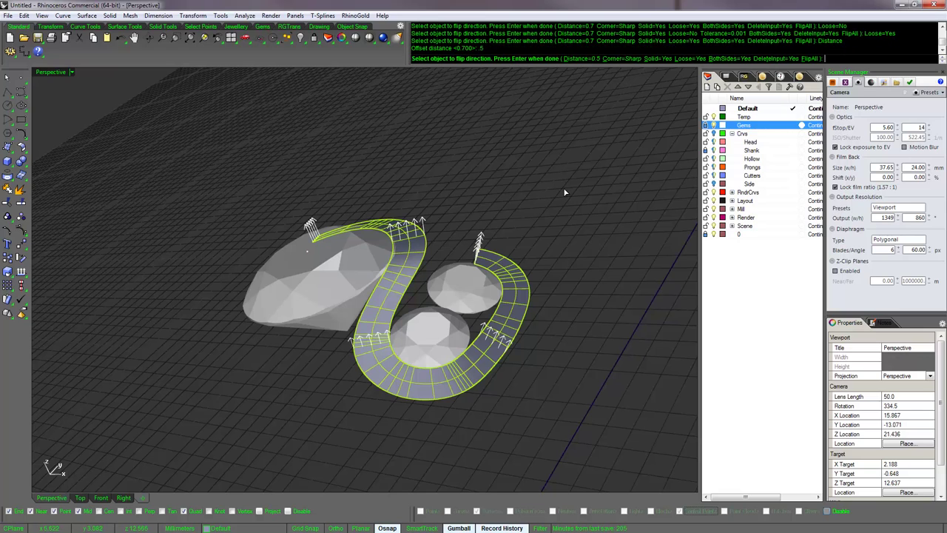
key("Return")
Step: Extract the bottom face of the thickened band with ExtractSrf
left_click(481, 293)
right_click_drag(563, 245, 560, 248)
right_click_drag(437, 231, 433, 226)
left_click(433, 225)
left_click(529, 221)
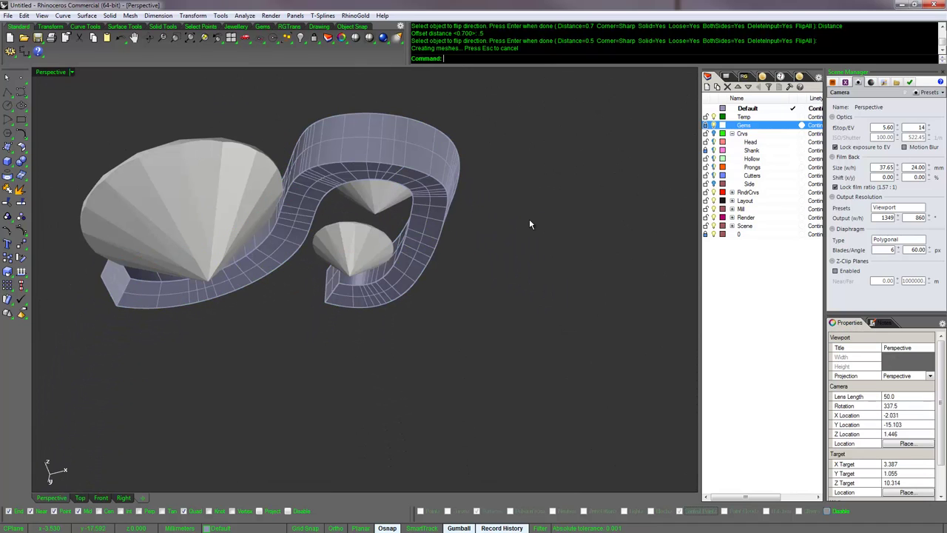
type("ExtractSrf")
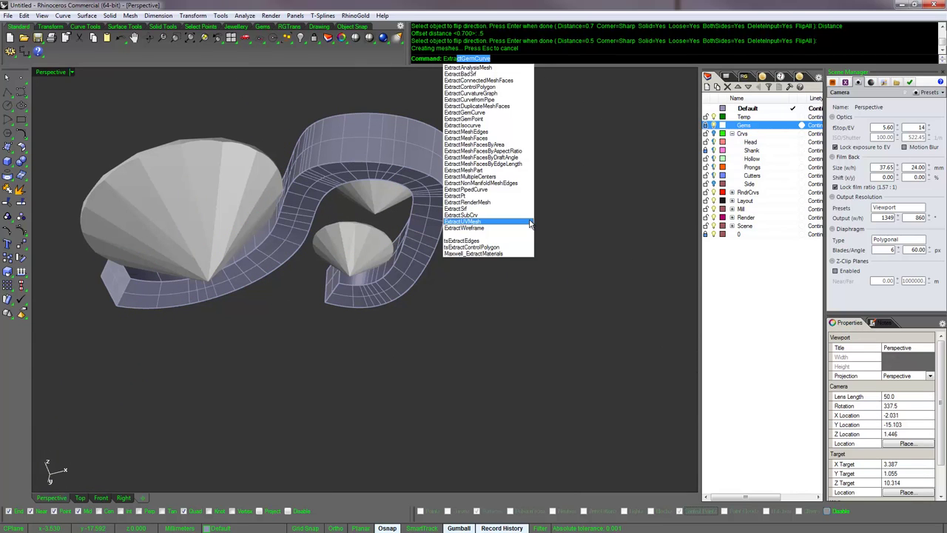
key("Return")
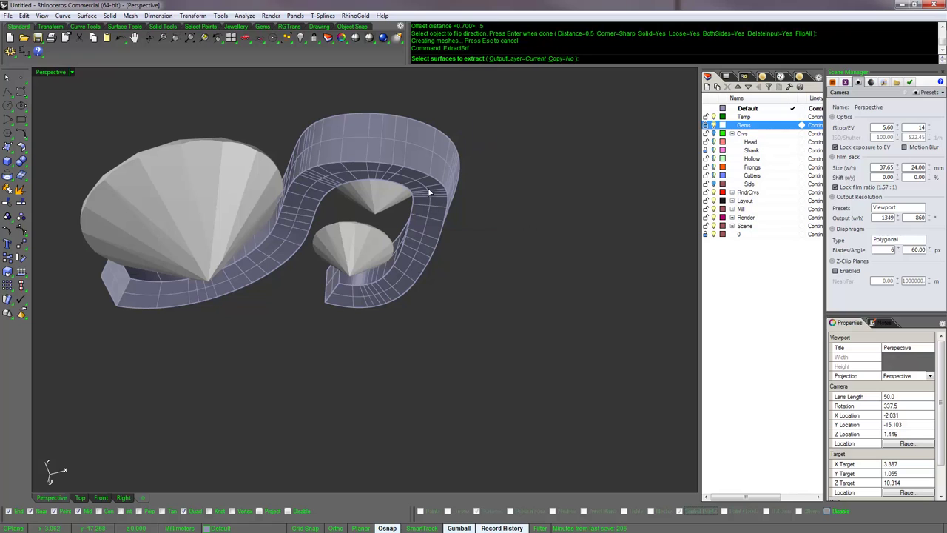
left_click(425, 188)
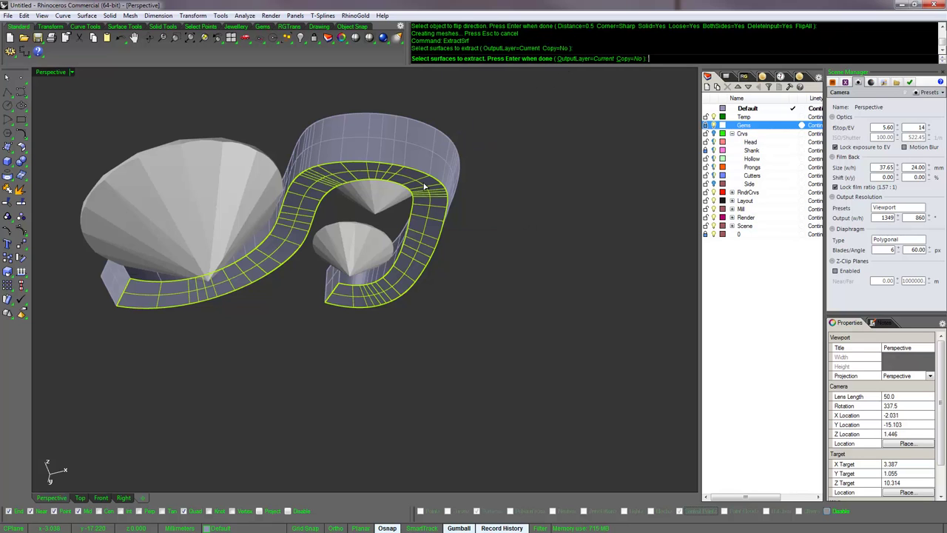
key("Return")
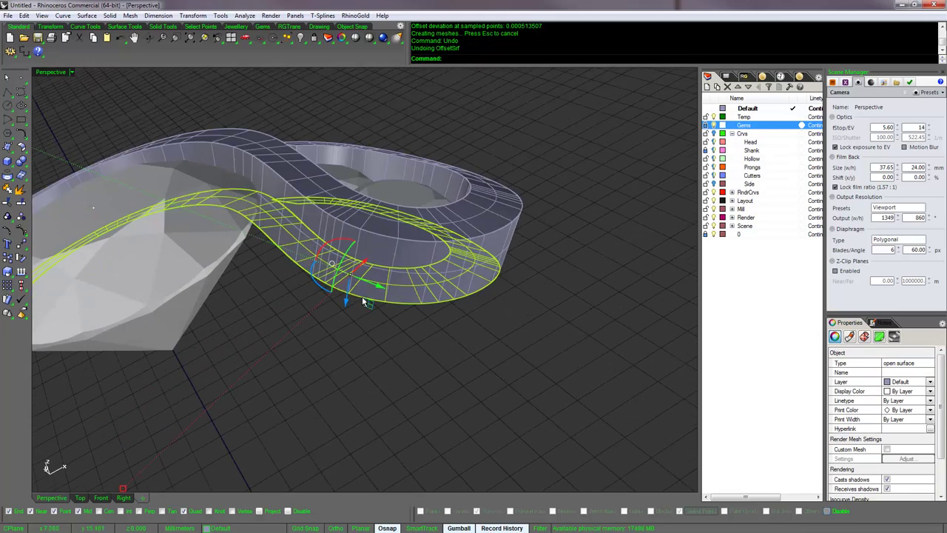
Step: In the Front view, align the extracted face's gumball to the construction plane
right_click_drag(364, 301, 318, 325)
middle_click(317, 328)
left_click(315, 314)
scroll(378, 312, "up", 2)
left_click_drag(402, 309, 405, 407)
key("Escape")
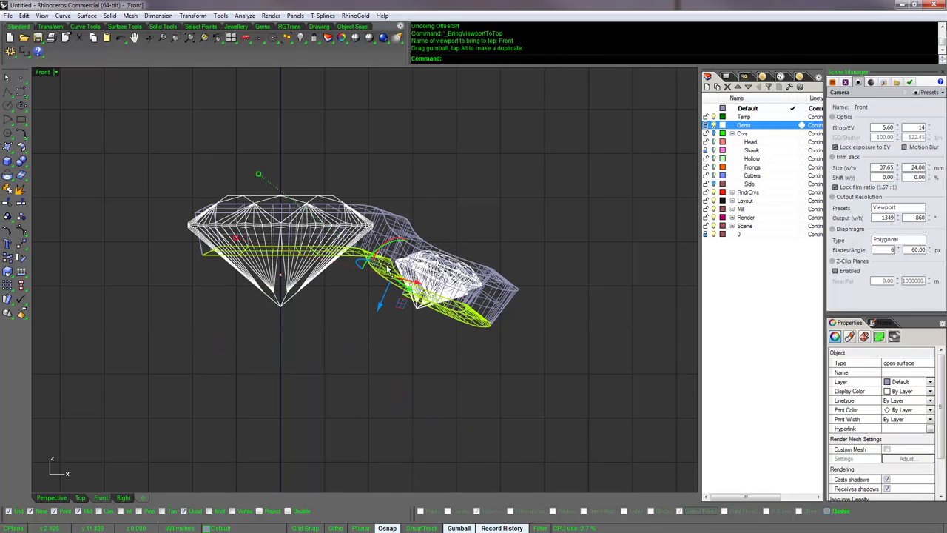
left_click(381, 256)
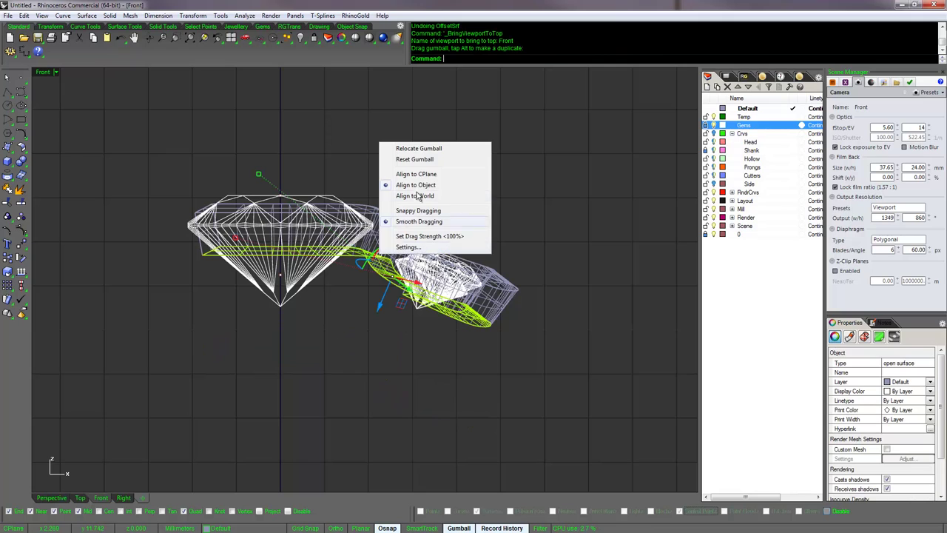
left_click(434, 175)
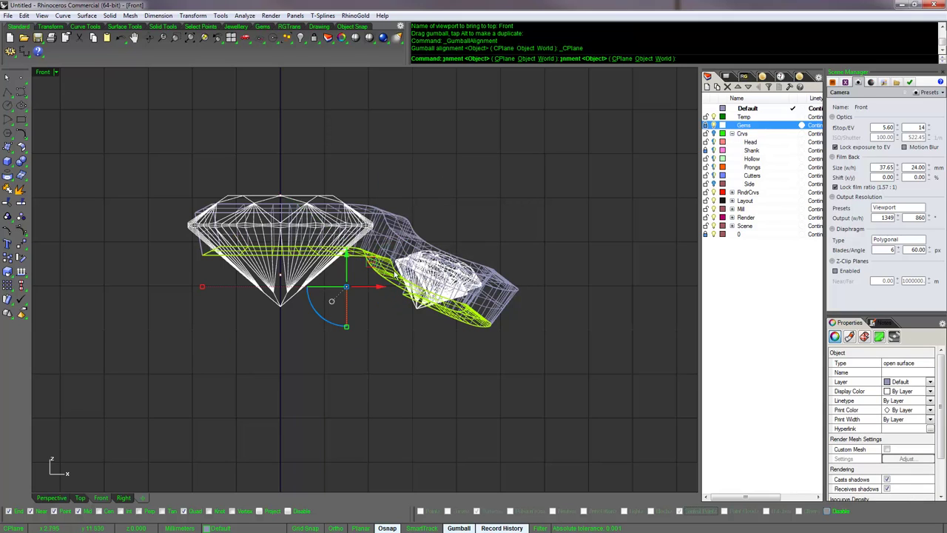
Step: Show the Crvs layer and move the extracted bottom face straight down to just inside the inner ring circle
left_click_drag(349, 265, 350, 398)
left_click(713, 141)
scroll(674, 156, "down", 3)
left_click_drag(348, 323, 349, 352)
scroll(348, 349, "up", 1)
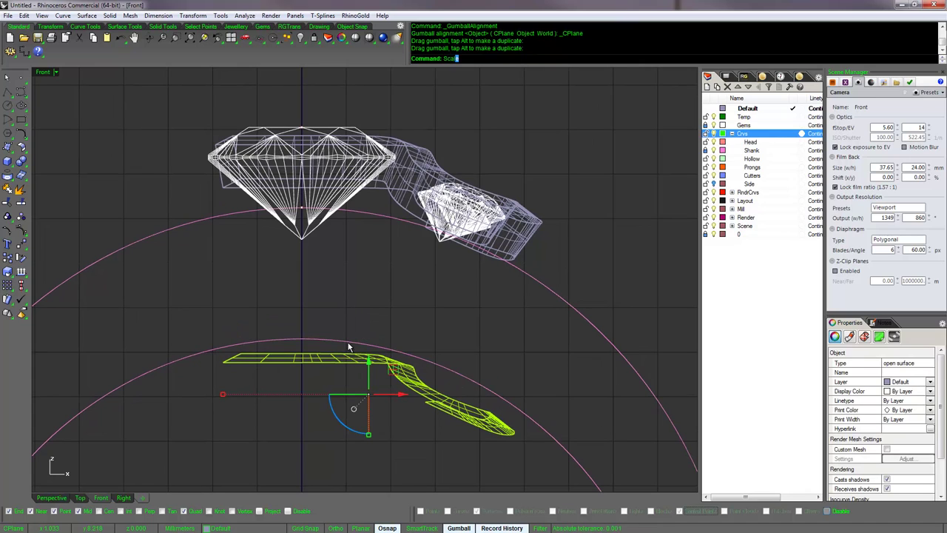
Step: Make a smaller scaled copy of the lowered face from the ring's centre axis and delete the full-size one in the Perspective view
key("Return")
scroll(335, 340, "down", 2)
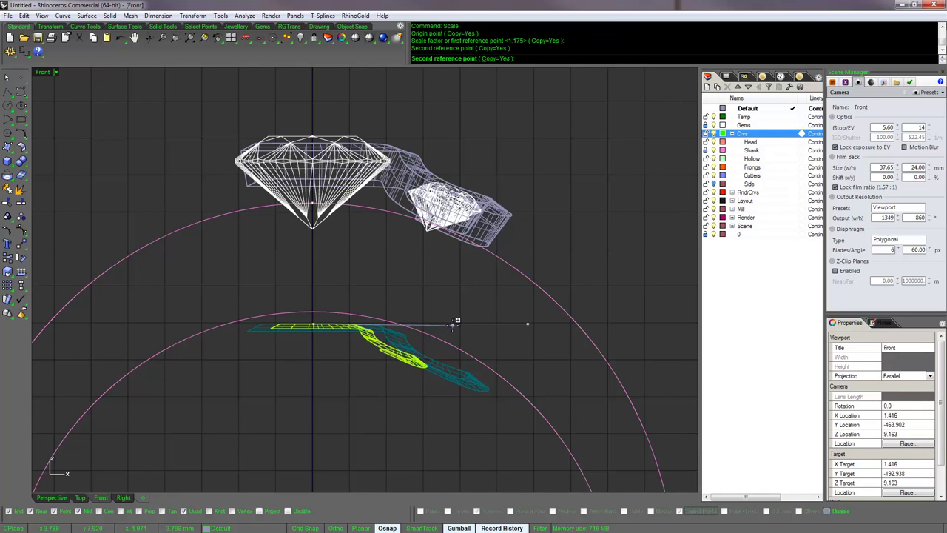
left_click(474, 323)
scroll(470, 357, "up", 2)
middle_click(469, 357)
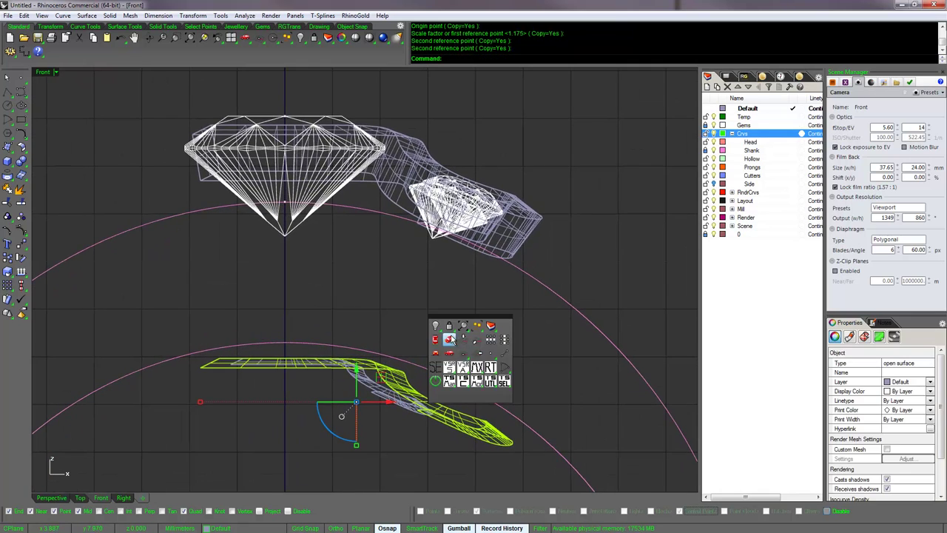
left_click(450, 340)
mouse_move(449, 340)
right_mouse_down()
mouse_move(460, 443)
mouse_move(443, 356)
right_mouse_up()
key("Delete")
Step: Explode the thickened band and delete its four side and end faces, keeping only the top surface
left_click(441, 347)
right_click_drag(480, 394, 481, 398)
key("ctrl+e")
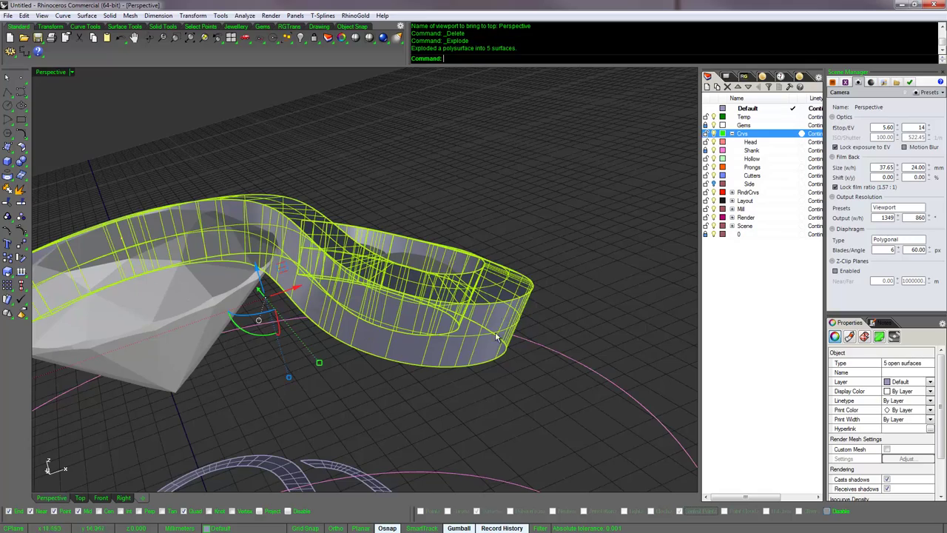
right_click_drag(497, 244, 490, 302)
left_click(499, 280)
key("Delete")
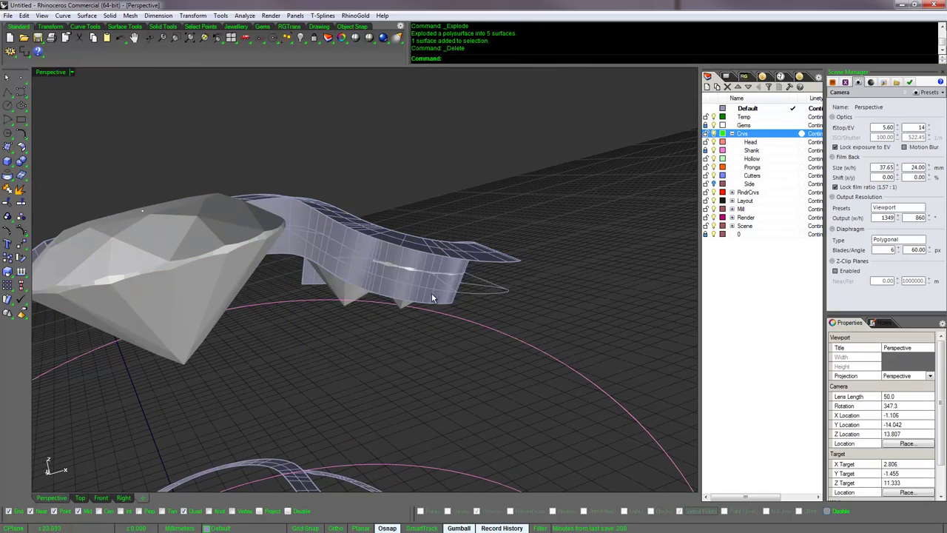
left_click(417, 297)
key("Delete")
right_click_drag(403, 299, 317, 300)
left_click(319, 303)
key("Delete")
left_click(219, 285)
key("Delete")
Step: Loft a Normal-style wall between the upper and lower bands along their edges facing the centre gem
right_click_drag(219, 285, 362, 344)
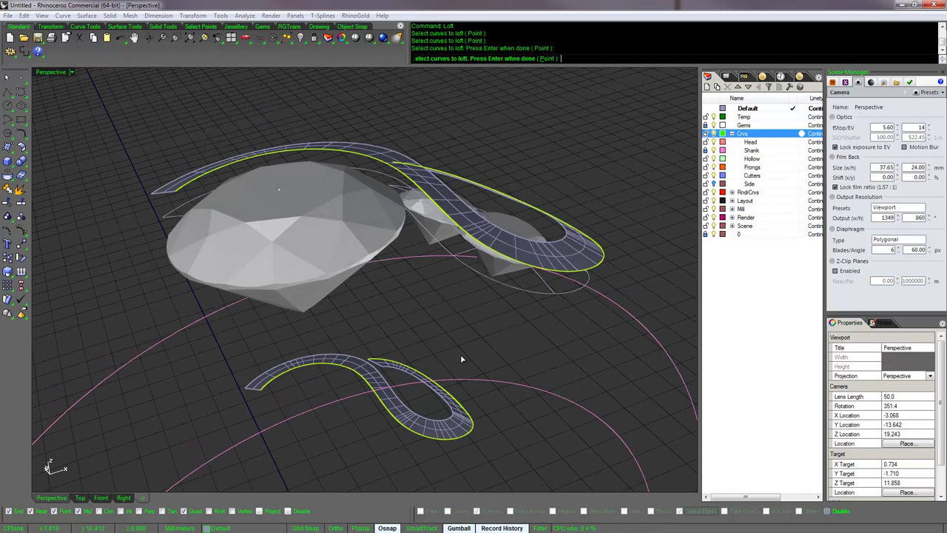
key("Return")
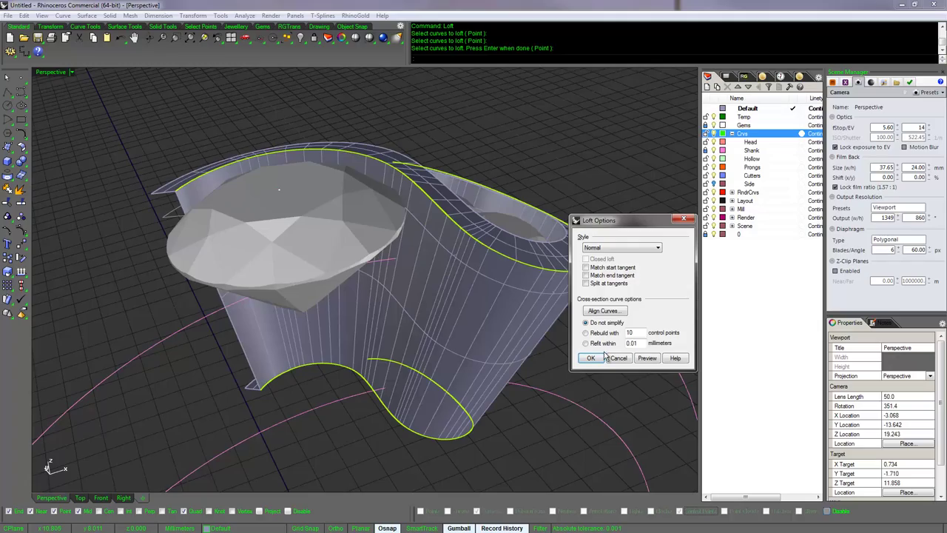
key("Left")
key("Left")
key("Left")
key("Left")
left_click(590, 357)
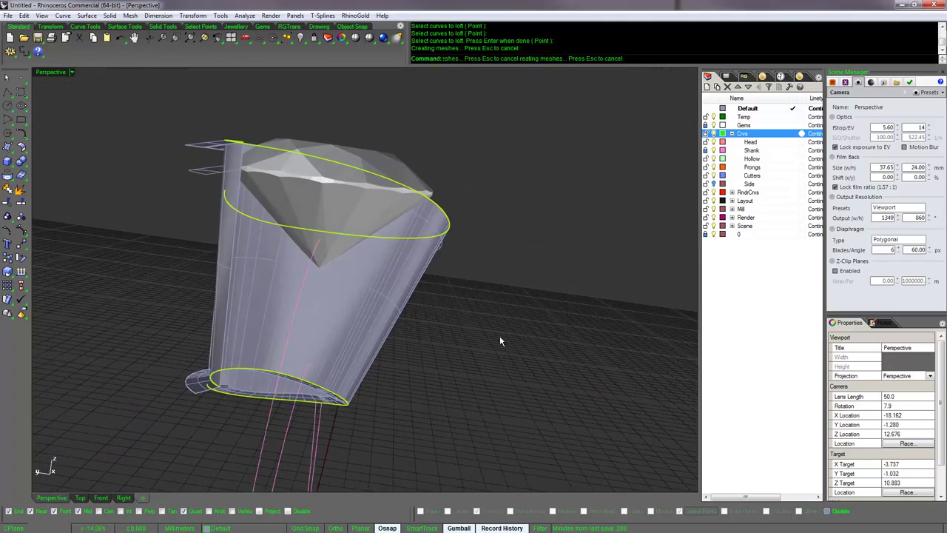
Step: Loft the second wall between the upper and lower band edges that curve around the side gems
right_click(362, 320)
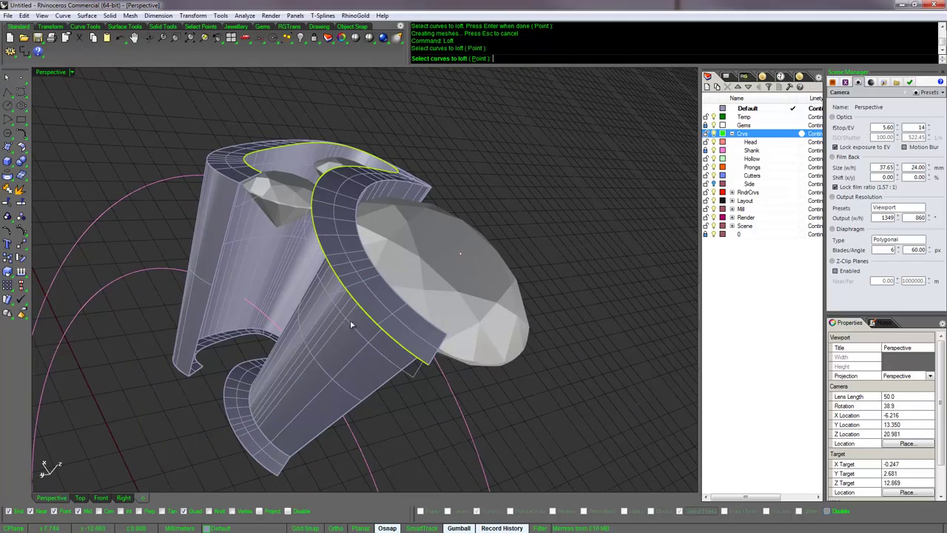
key("Return")
key("Return")
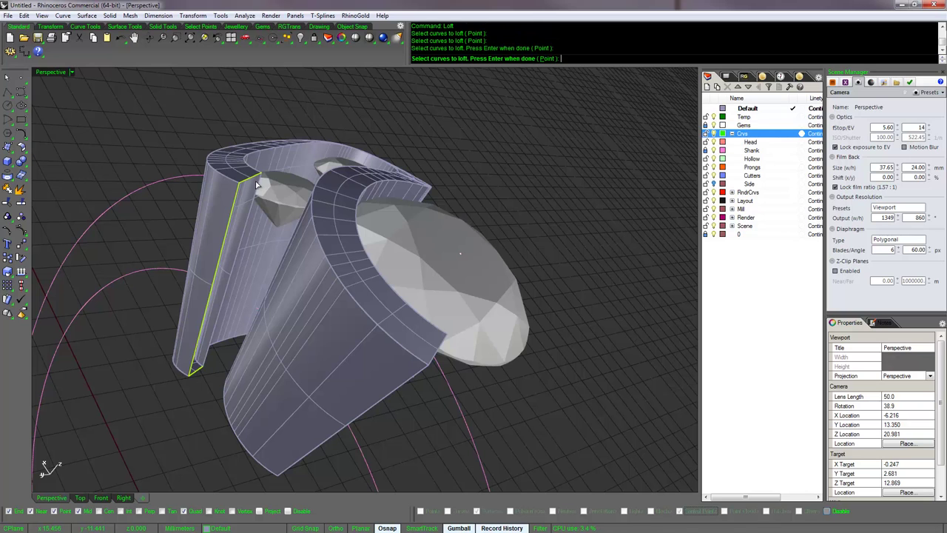
Step: Try to loft the edges around the open end beside the side gem, and undo the loft
key("Return")
key("Return")
key("Left")
key("Left")
key("ctrl+z")
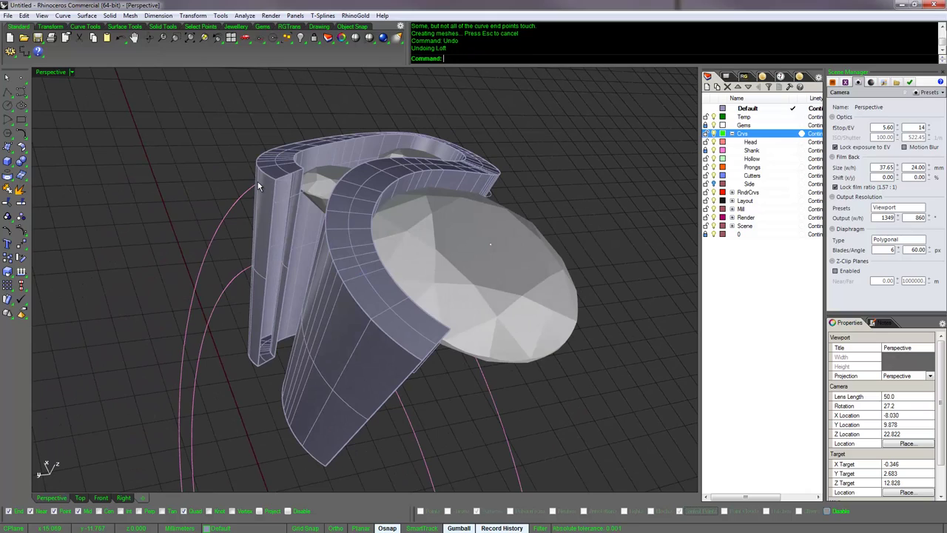
Step: Try to join the two lofted walls and cap their open ends
right_click_drag(279, 229, 211, 344)
left_click_drag(211, 344, 212, 344)
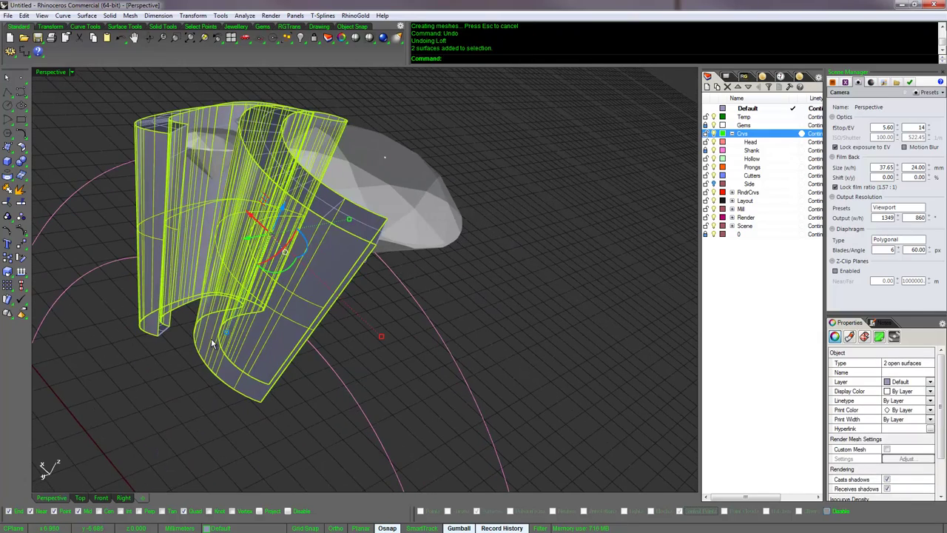
key("ctrl+j")
key("Return")
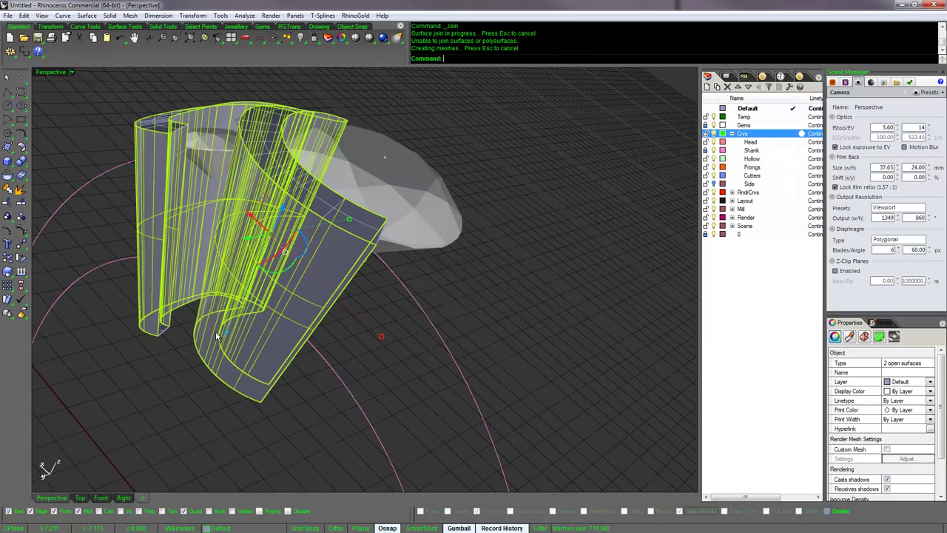
type("Cap")
key("Return")
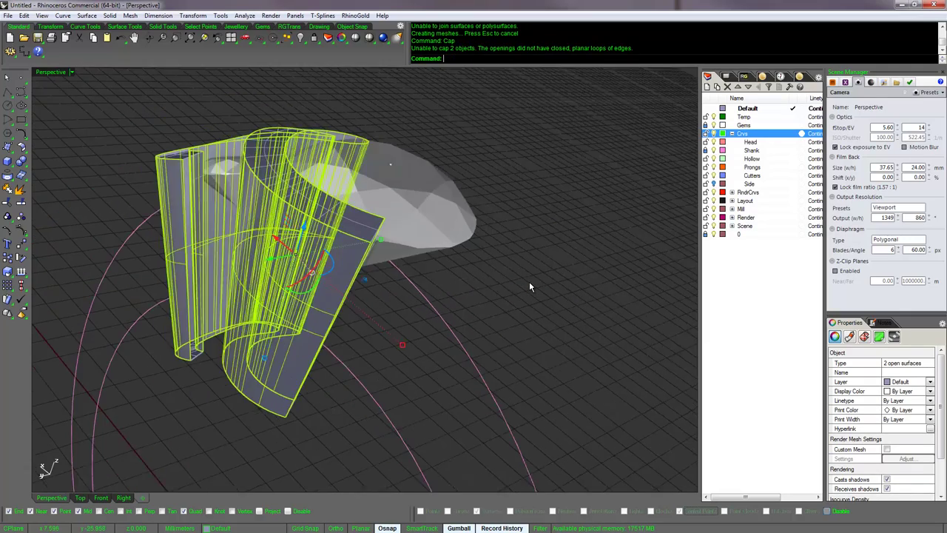
Step: Close the open end beside the centre gem with a NetworkSrf from its four edges, using Position edge matching
left_click(530, 283)
key("Up")
key("Up")
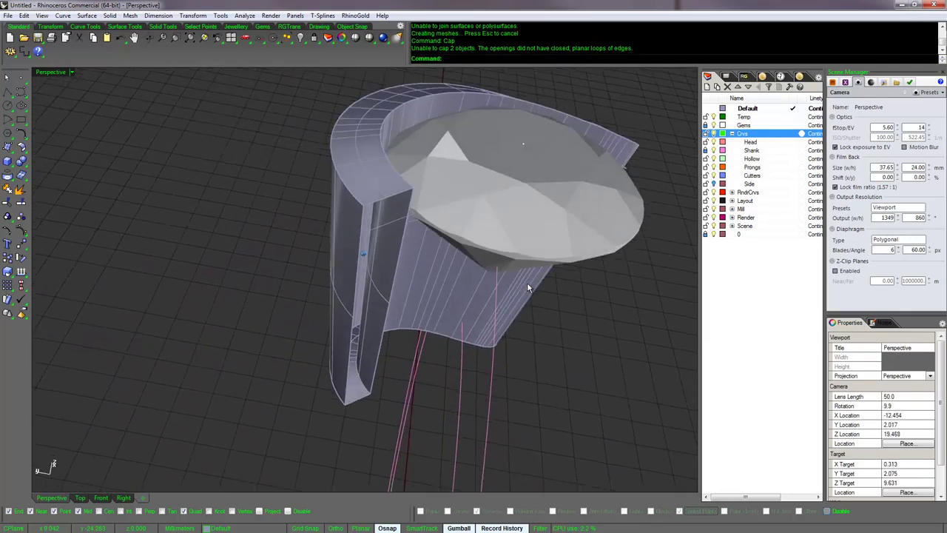
key("Return")
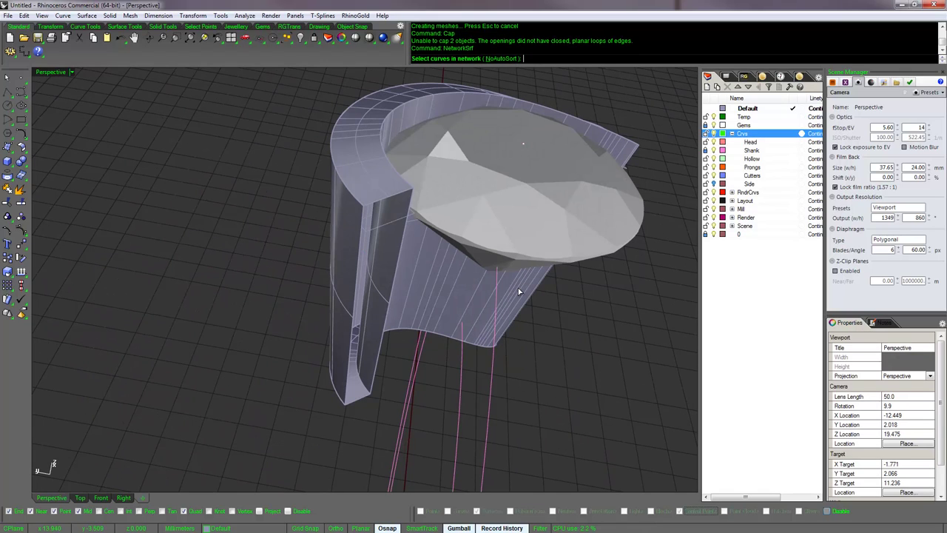
left_click(370, 388)
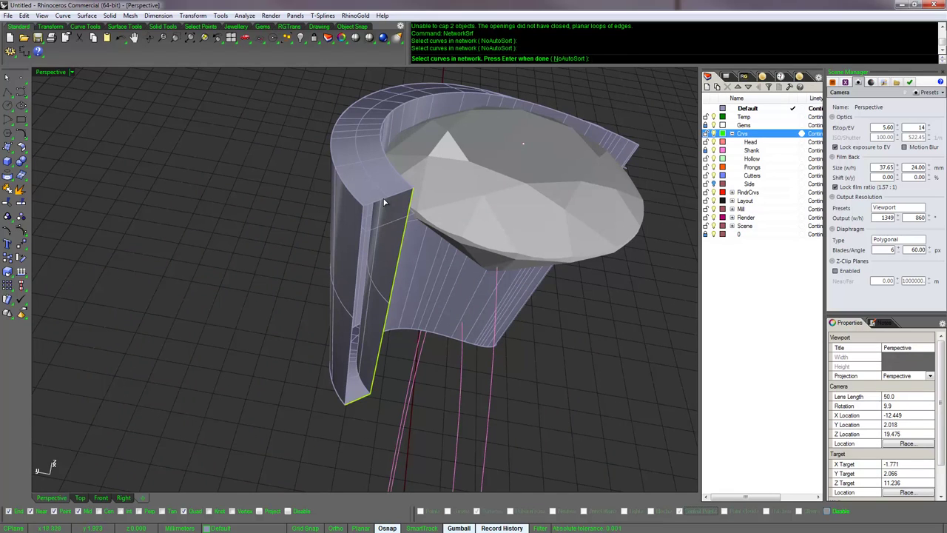
left_click(363, 221)
key("Return")
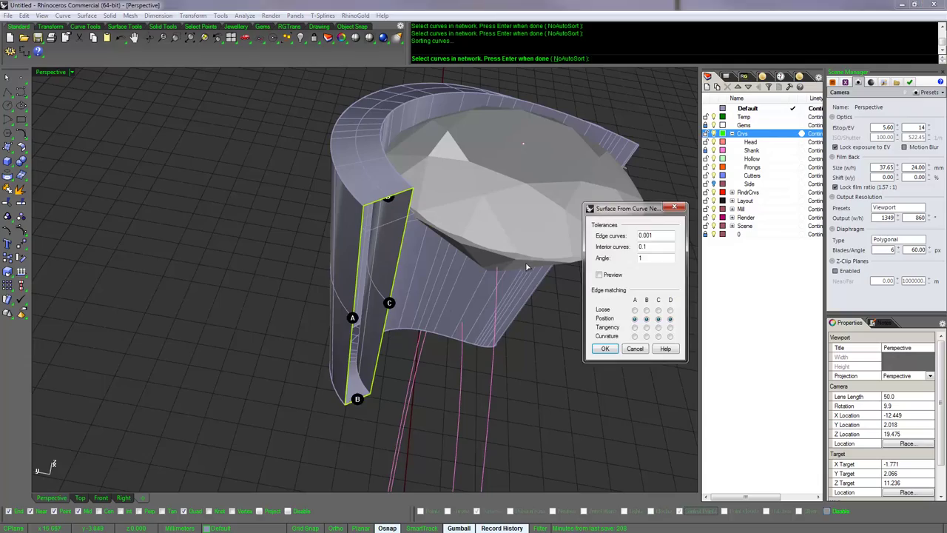
right_click_drag(525, 264, 533, 336)
key("Return")
Step: Close the other open end, beside the side gem, with a network surface built from its four edges
key("Left")
key("Left")
key("Left")
key("Left")
key("Left")
key("Left")
key("Left")
key("Left")
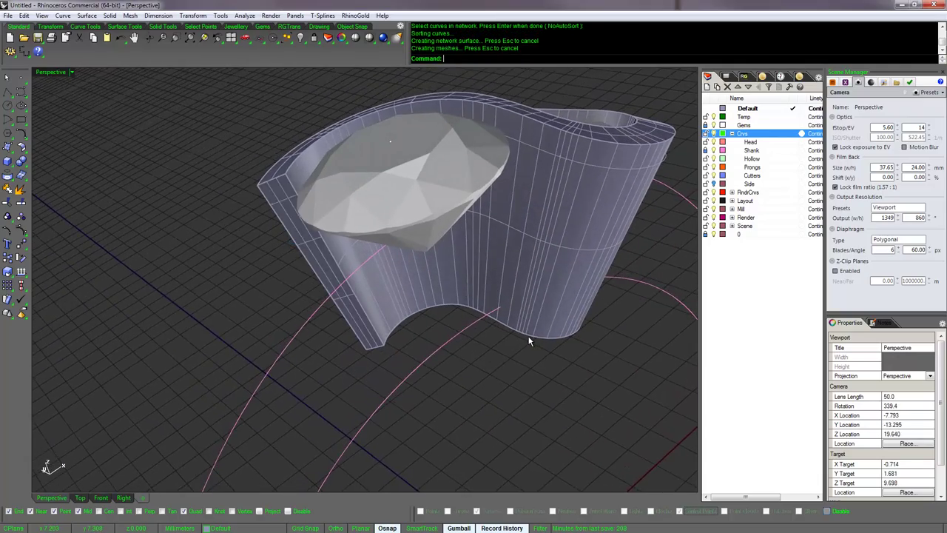
key("Down")
key("Down")
key("Down")
key("Down")
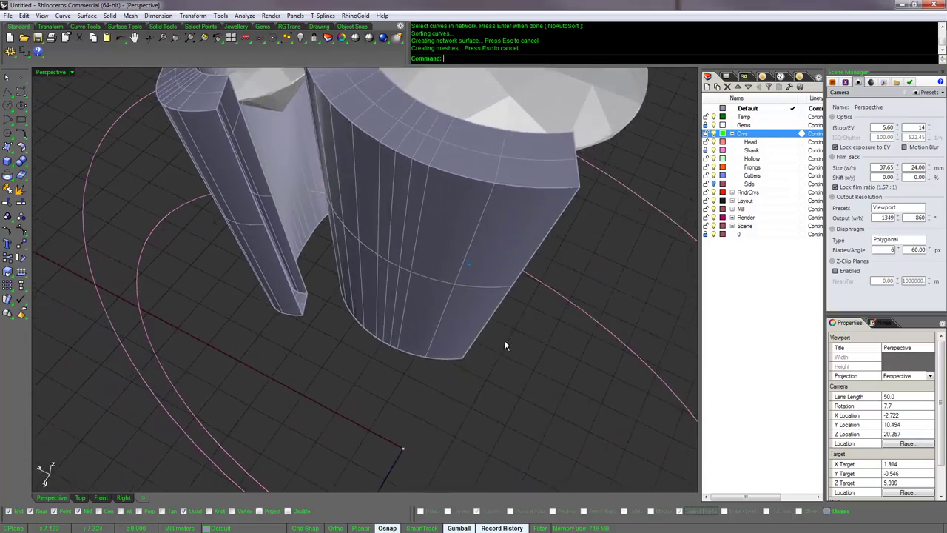
right_click(386, 358)
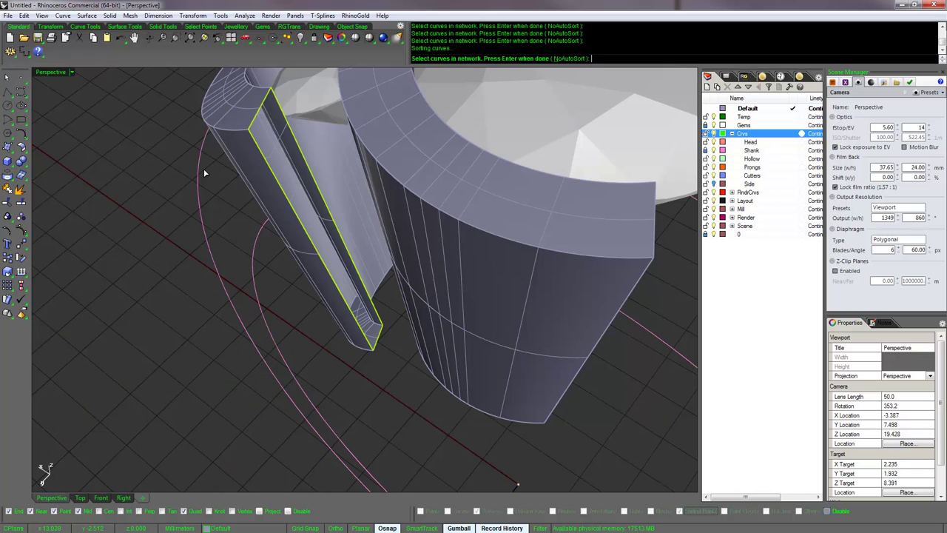
key("Return")
key("Up")
key("Up")
scroll(218, 158, "up", 3)
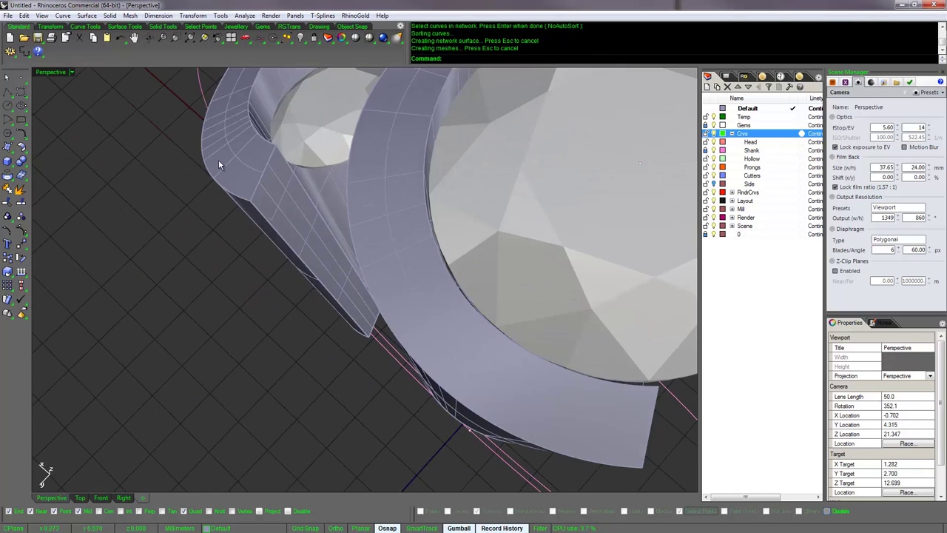
Step: Join the five surfaces of the lofted band, including both end caps, into one polysurface
left_click(218, 160)
left_click(293, 244, "shift")
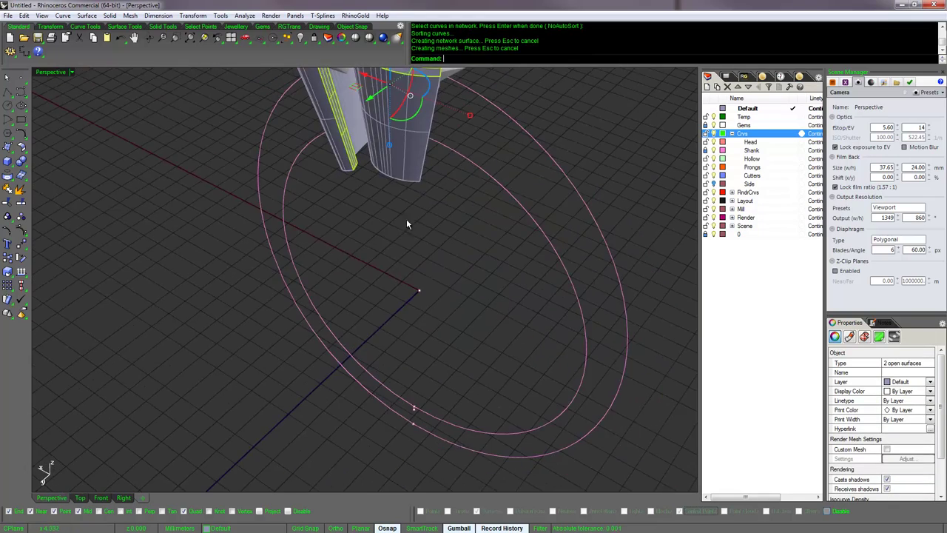
left_click_drag(470, 184, 278, 154)
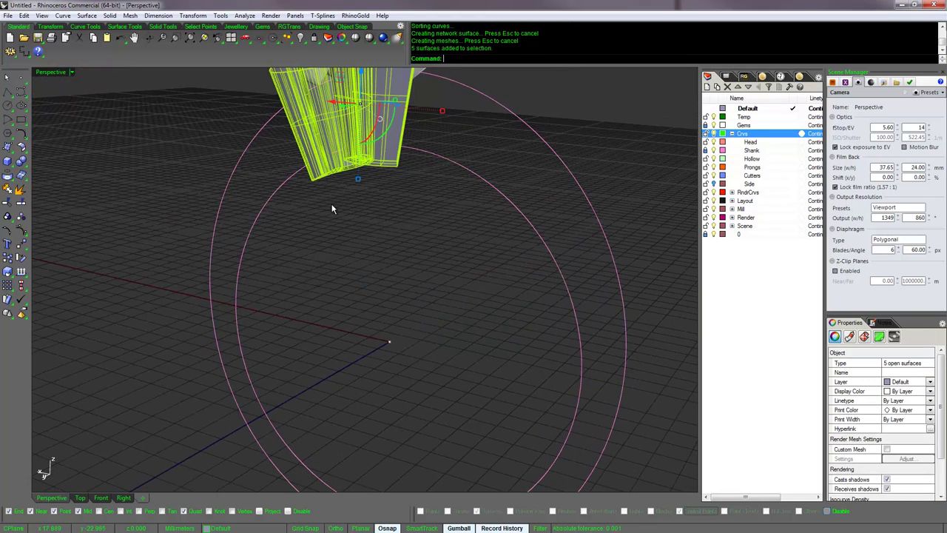
key("ctrl+j")
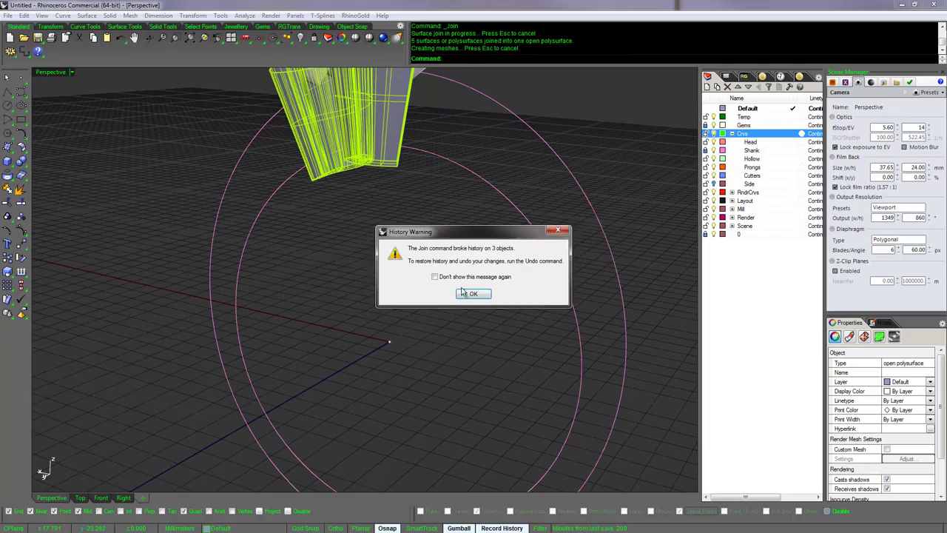
left_click(474, 293)
Step: Examine the joined band around the centre and side gems from above, behind and underneath
left_click(463, 249)
key("Down")
key("Down")
key("Down")
key("Down")
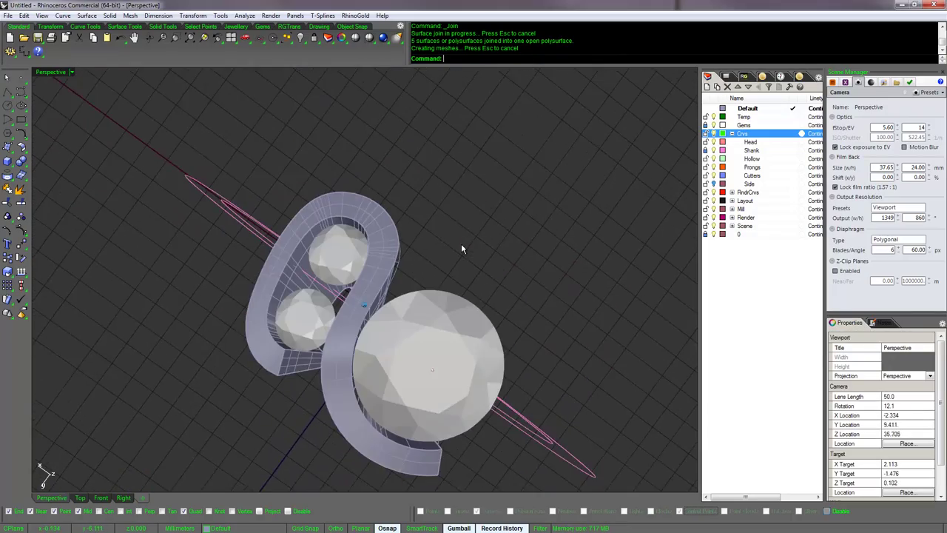
key("Down")
key("Down")
key("Down")
key("Down")
key("Up")
key("Up")
key("Up")
key("Up")
key("Up")
key("Up")
key("Left")
key("Left")
key("Left")
key("Left")
key("Left")
key("Left")
key("Left")
key("Left")
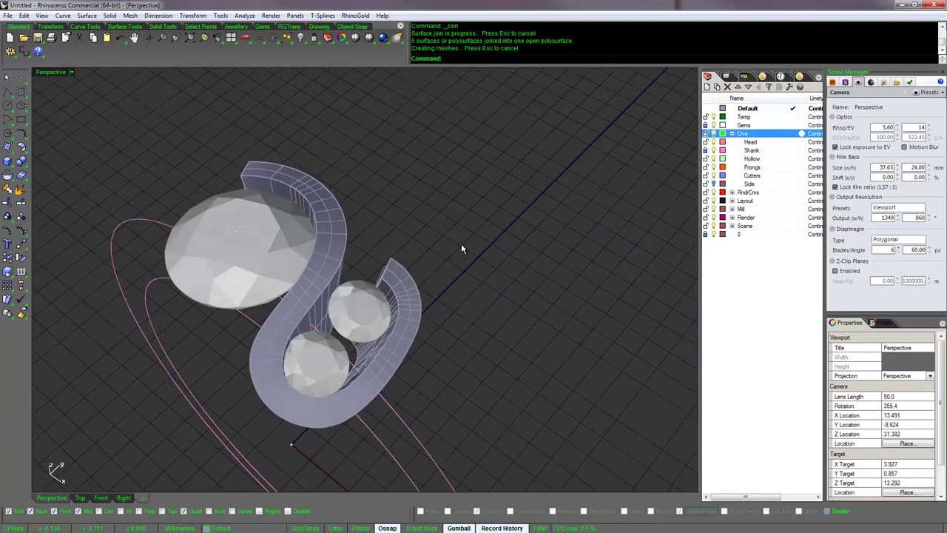
key("Left")
key("Left")
key("Left")
key("Left")
key("Left")
key("Left")
key("Left")
key("Left")
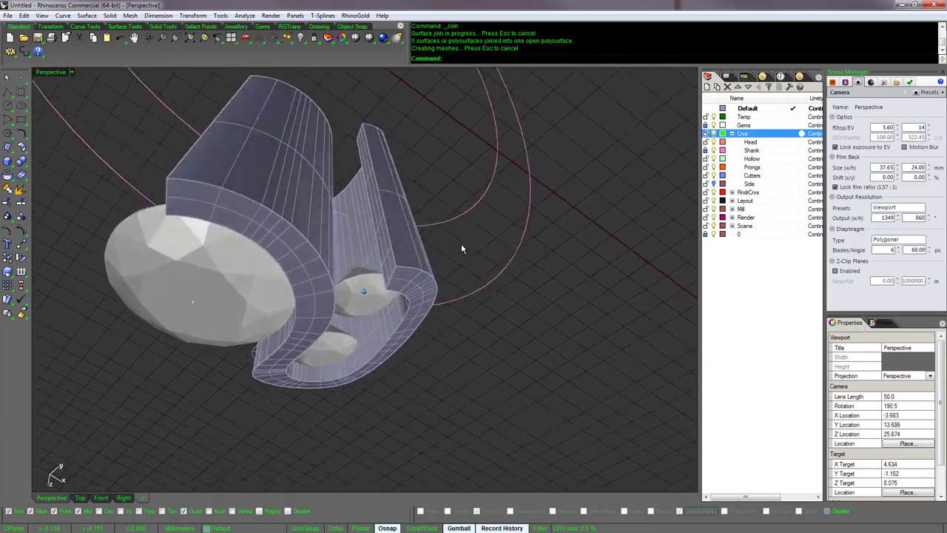
key("Down")
key("Down")
key("Down")
key("Down")
key("Up")
key("Up")
key("Up")
key("Up")
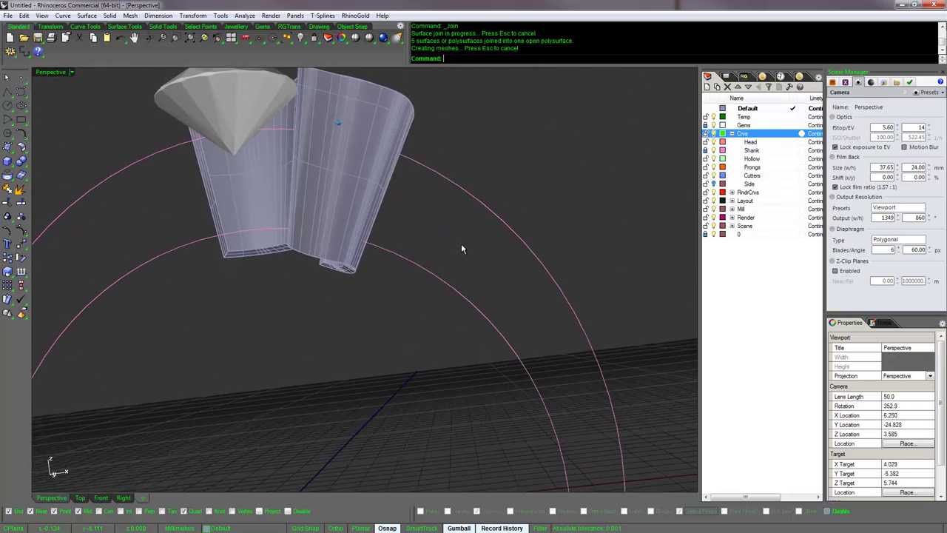
right_click_drag(424, 227, 530, 361)
key("Right")
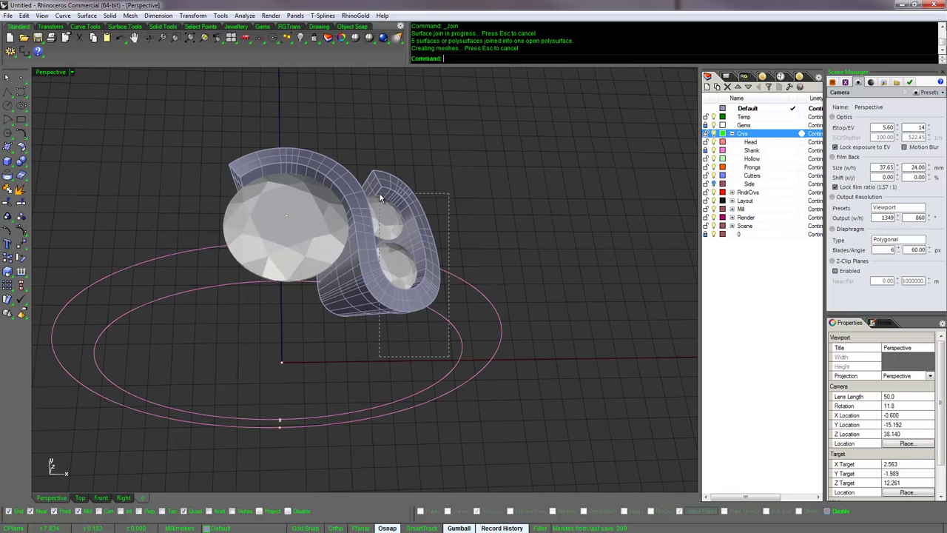
Step: Try to mirror the band and its curves to the other side about a plane starting at the origin, and undo the mirror
left_click_drag(379, 193, 379, 194)
type("mi")
key("Return")
type("0")
key("Return")
left_click(278, 323)
left_click(296, 326)
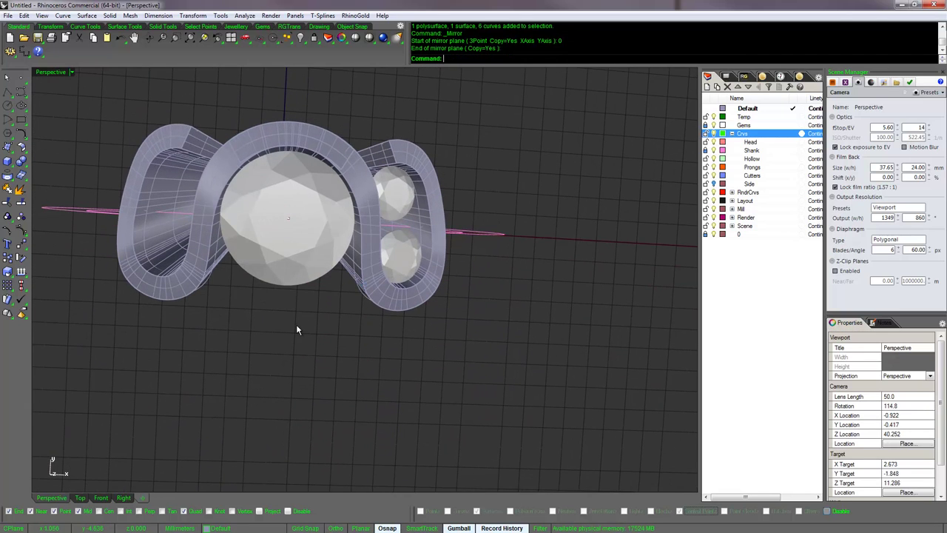
key("ctrl+z")
Step: Rotate a copy of the band, its curves and the two side gems half a turn about the origin, using Copy=Yes
key("Up")
key("Up")
key("Up")
left_click_drag(436, 298, 381, 147)
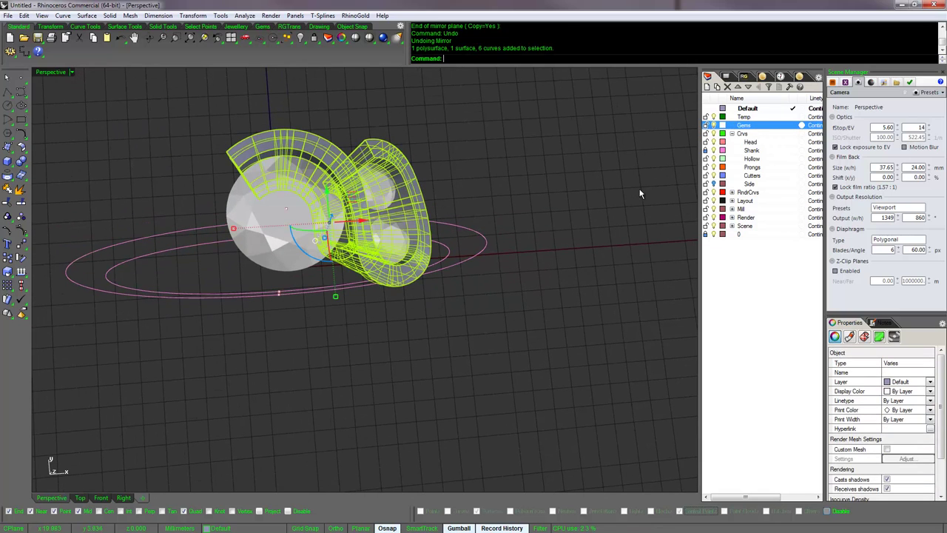
key("Up")
left_click(479, 306)
left_click_drag(477, 309, 372, 152)
type("r")
key("Return")
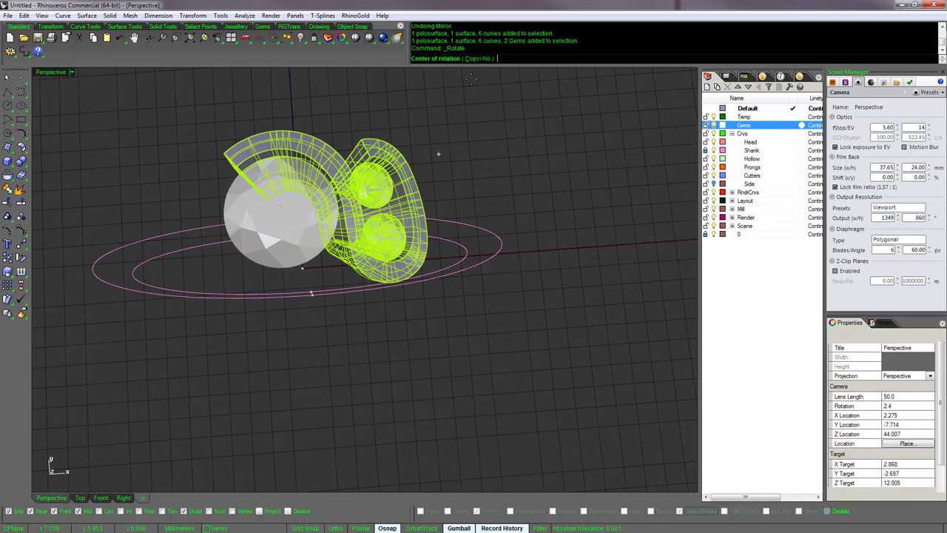
left_click(482, 61)
type("0")
key("Return")
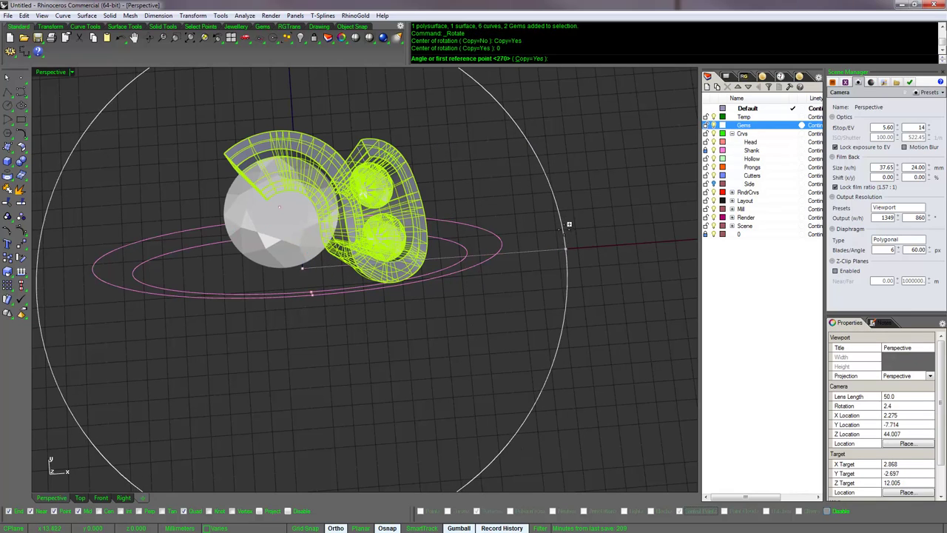
left_click(567, 247)
right_click_drag(152, 296, 172, 236)
right_click(180, 174)
left_click(181, 170)
Step: Move both band polysurfaces to the Head layer under Mill and hide that layer
key("Down")
key("Down")
key("Down")
key("Down")
key("Down")
key("Down")
key("Down")
key("Down")
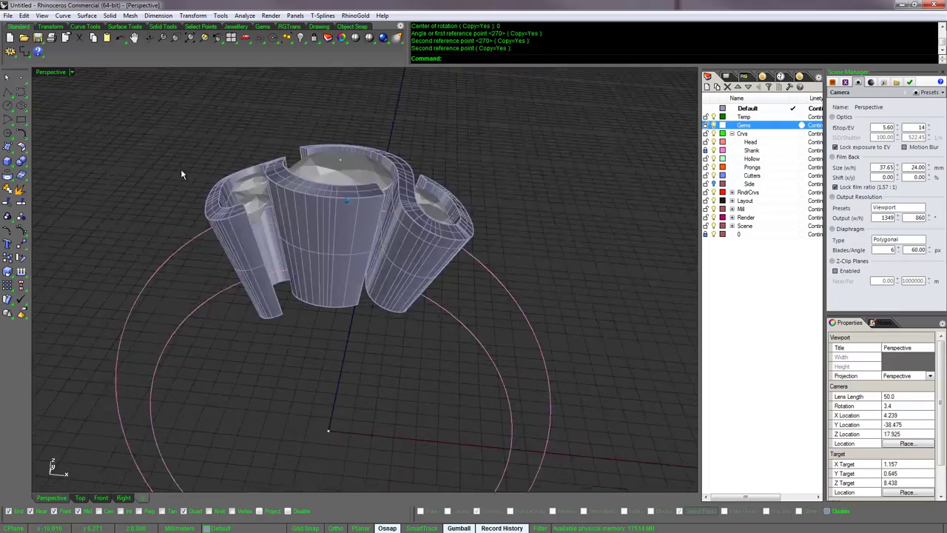
right_click_drag(180, 168, 341, 185)
left_click(341, 185)
left_click(370, 185, "shift")
key("Down")
key("Down")
key("Down")
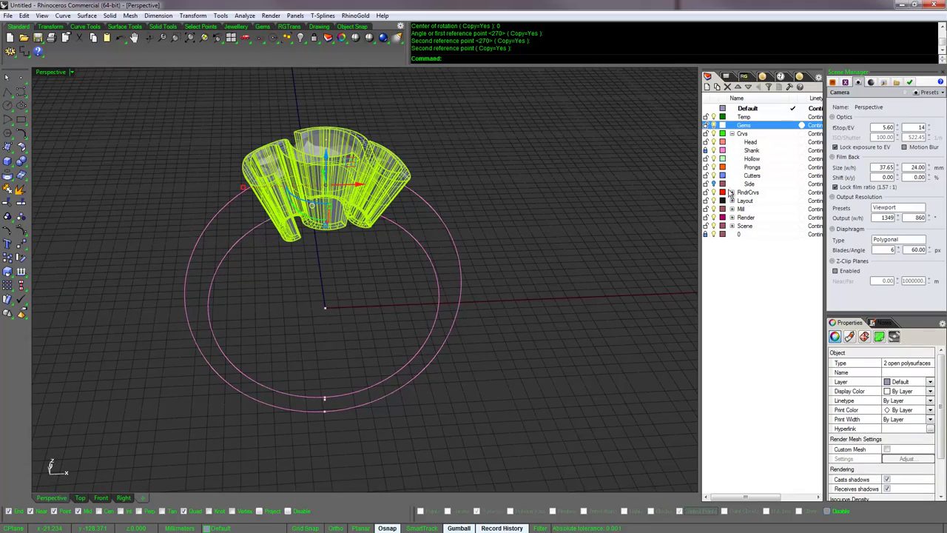
left_click(732, 210)
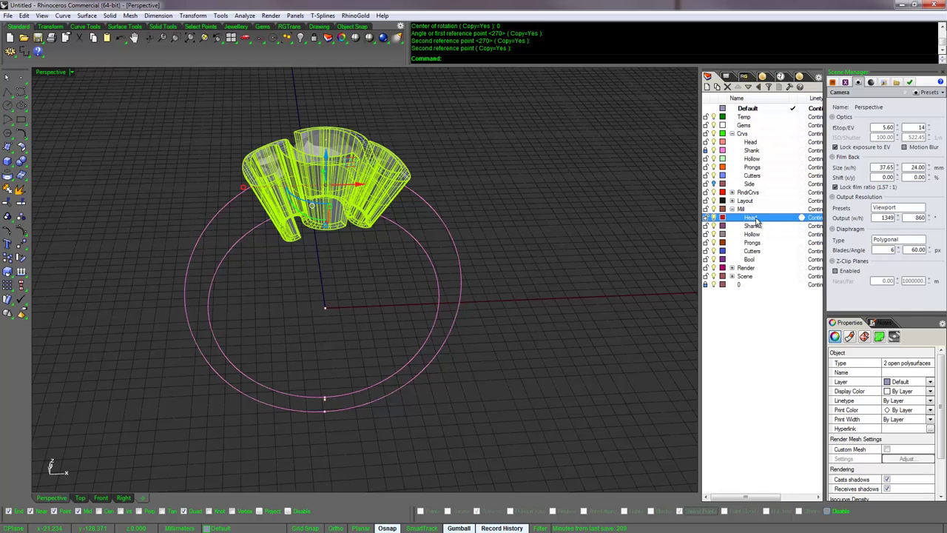
right_click(755, 218)
left_click(799, 391)
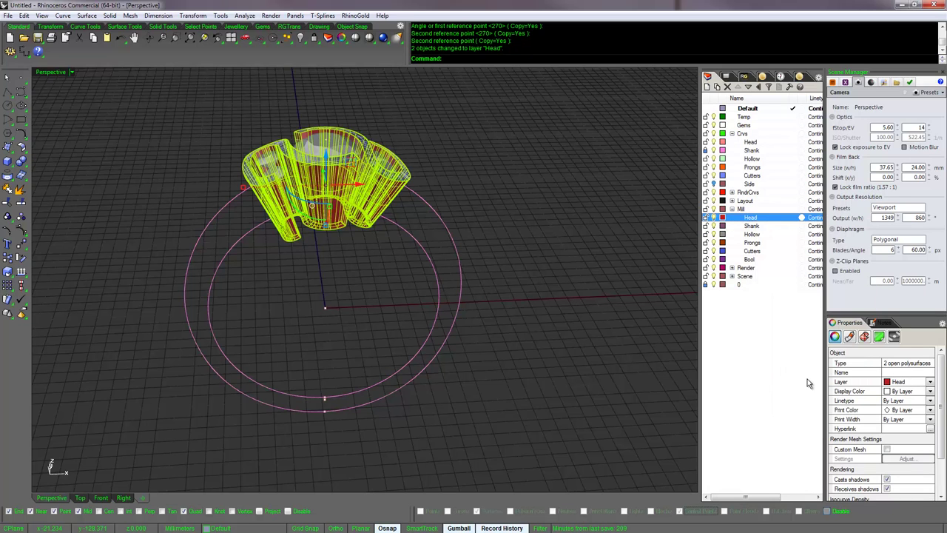
key("Up")
key("Up")
left_click(714, 218)
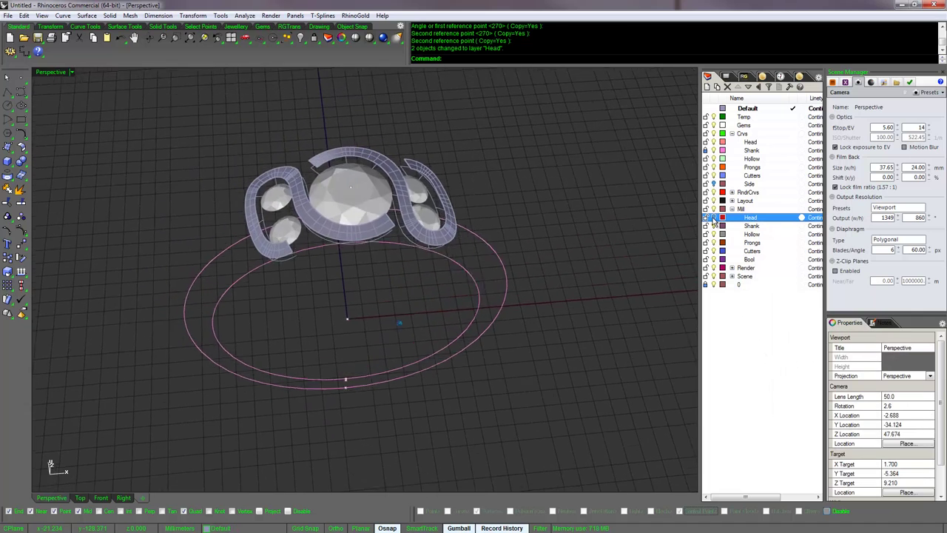
Step: Select all curves with SelCrv and move them to the Head layer under Crvs
left_click(422, 257)
left_click(528, 268)
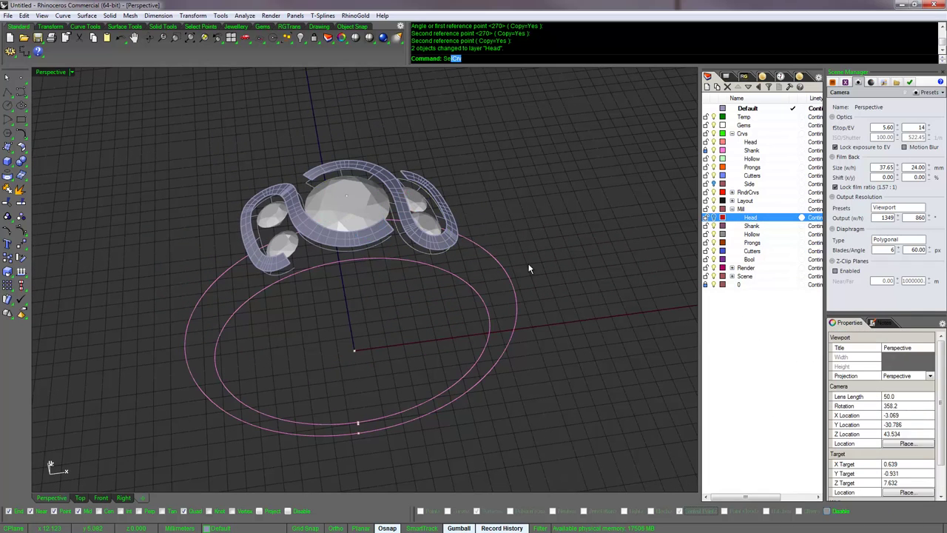
key("Return")
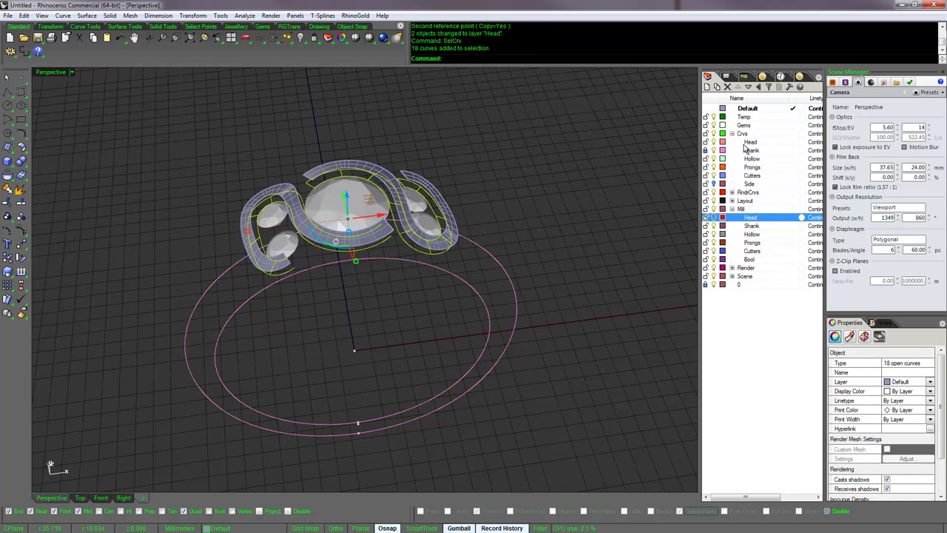
right_click(744, 143)
left_click(791, 318)
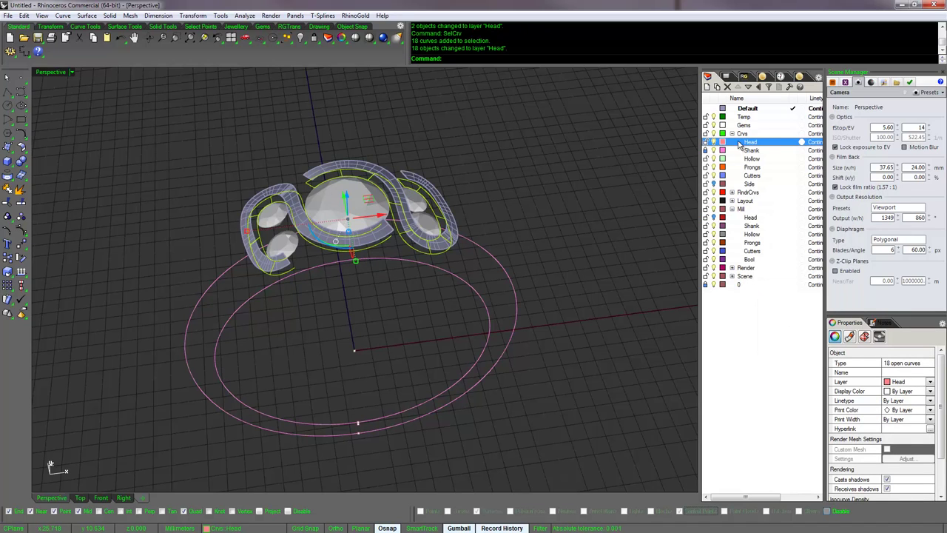
Step: Delete the two leftover band surfaces while keeping the gems protected on a locked layer, and hide the Gems layer
key("Escape")
left_click_drag(179, 133, 496, 304)
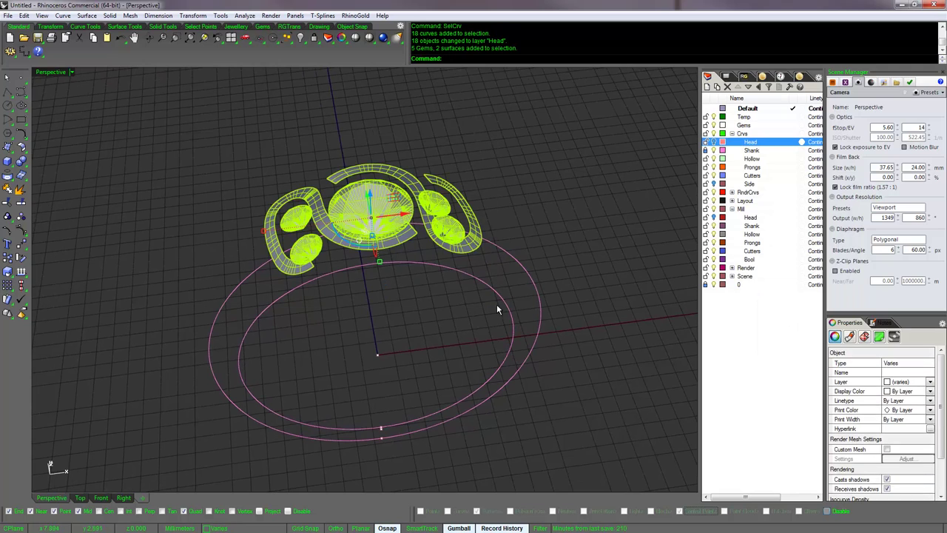
left_click(705, 125)
key("Delete")
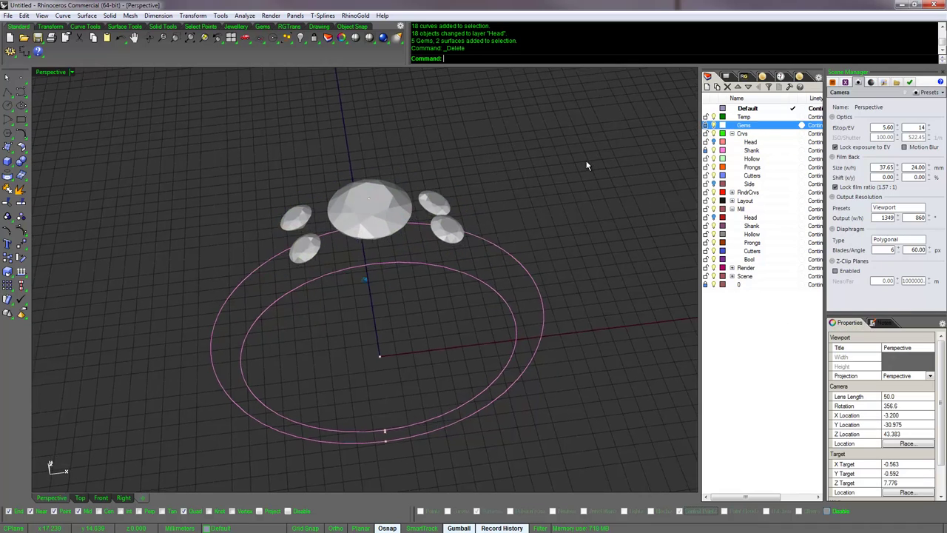
left_click(714, 125)
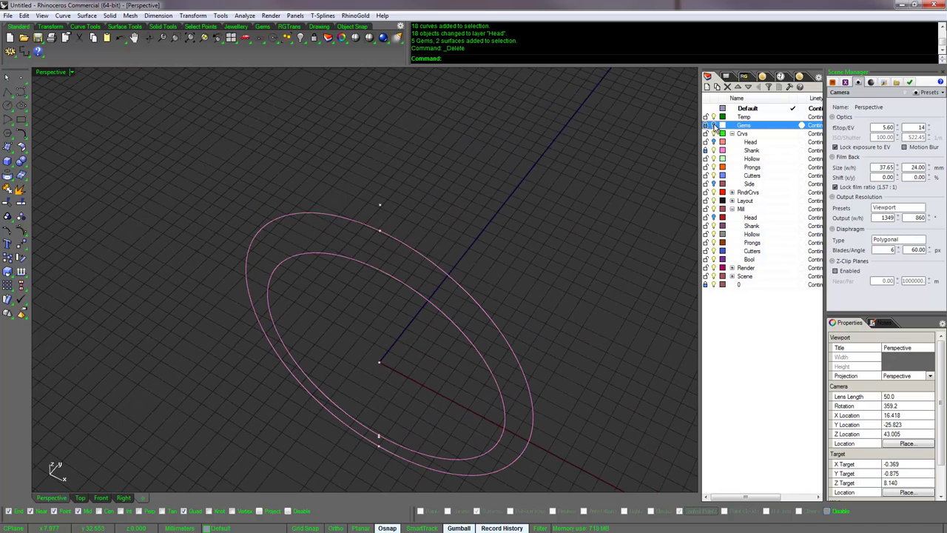
Step: Draw a 2.5 mm wide rectangle in the Right view, spanning the height between the inner and outer shank points at the ring's base
middle_click(524, 201)
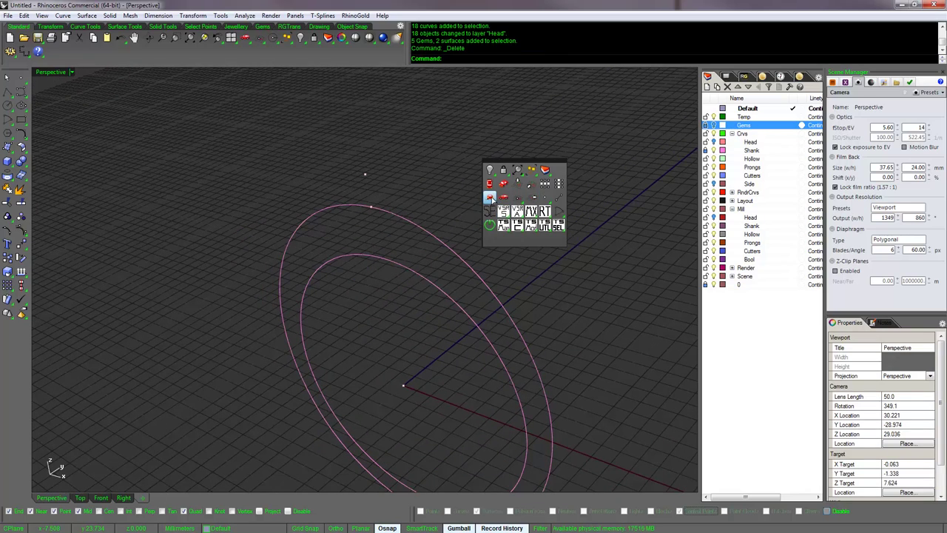
left_click(492, 200)
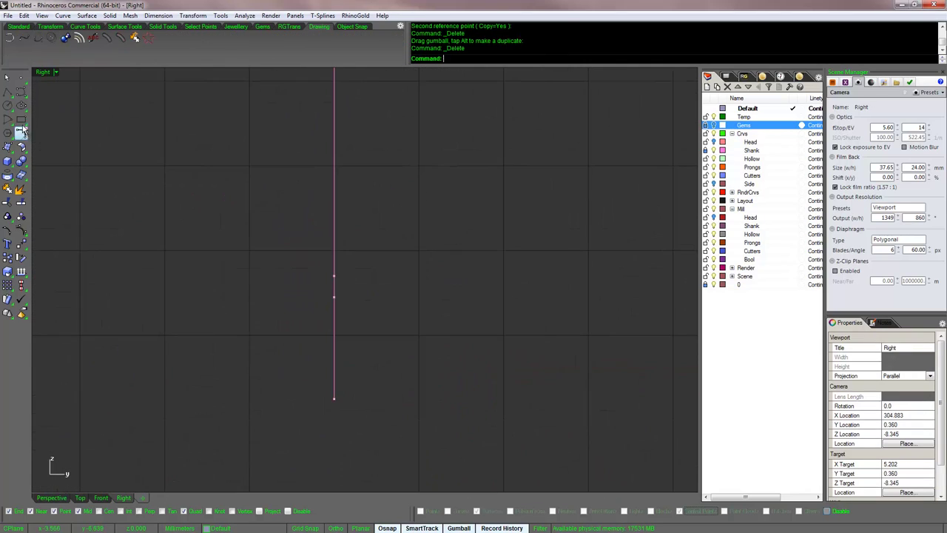
left_click(21, 120)
left_click(333, 276)
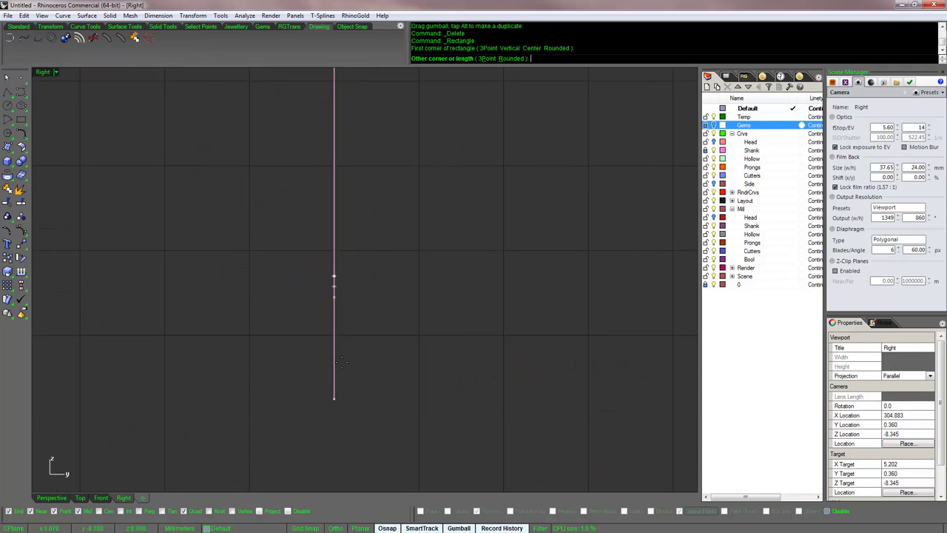
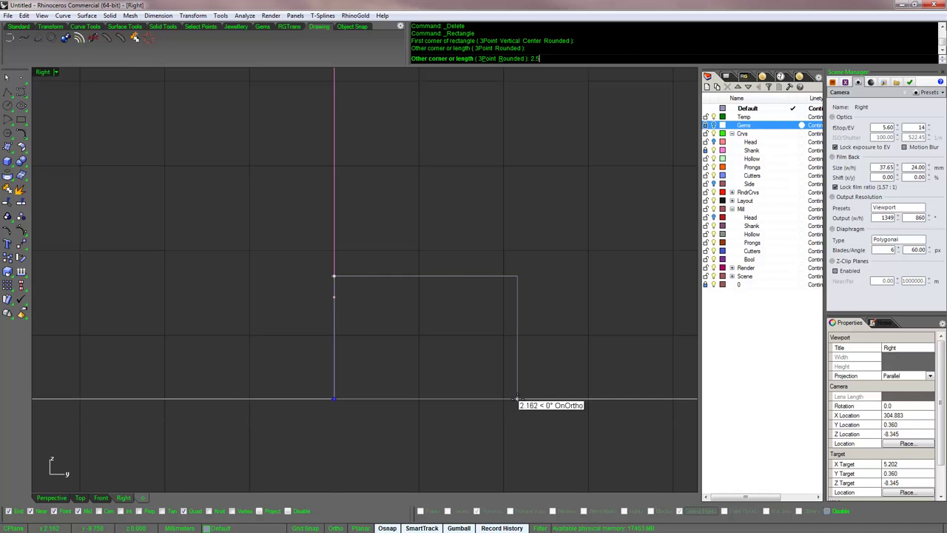
key("Return")
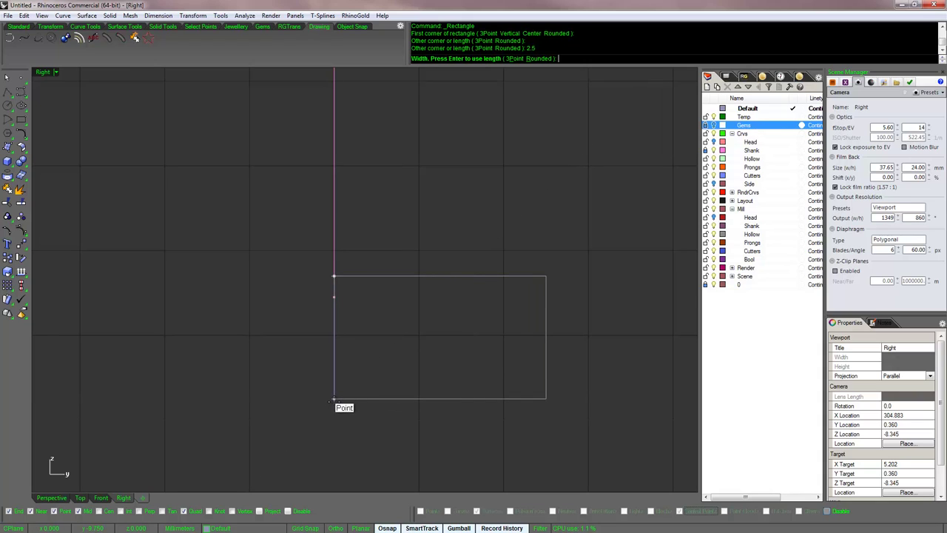
left_click(333, 399)
left_click(545, 373)
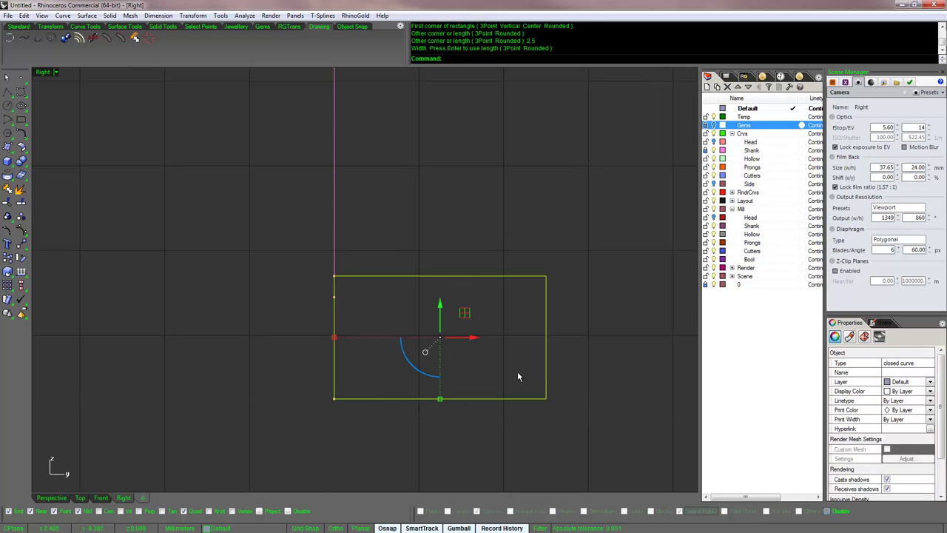
Step: Move the rectangle by the midpoint of its upper edge onto the inner shank point so it is centred on the shank line
left_click(44, 514)
type("m")
key("Return")
left_click(448, 279)
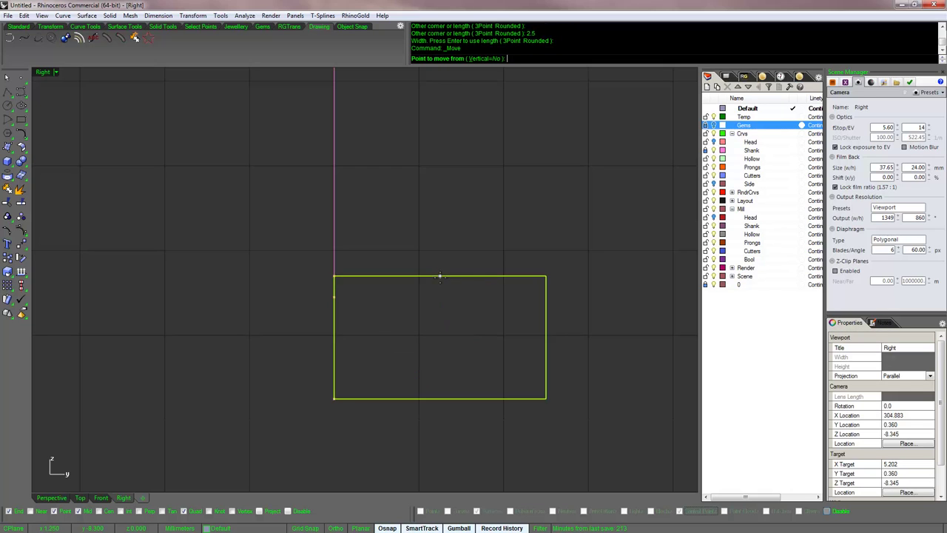
left_click(336, 277)
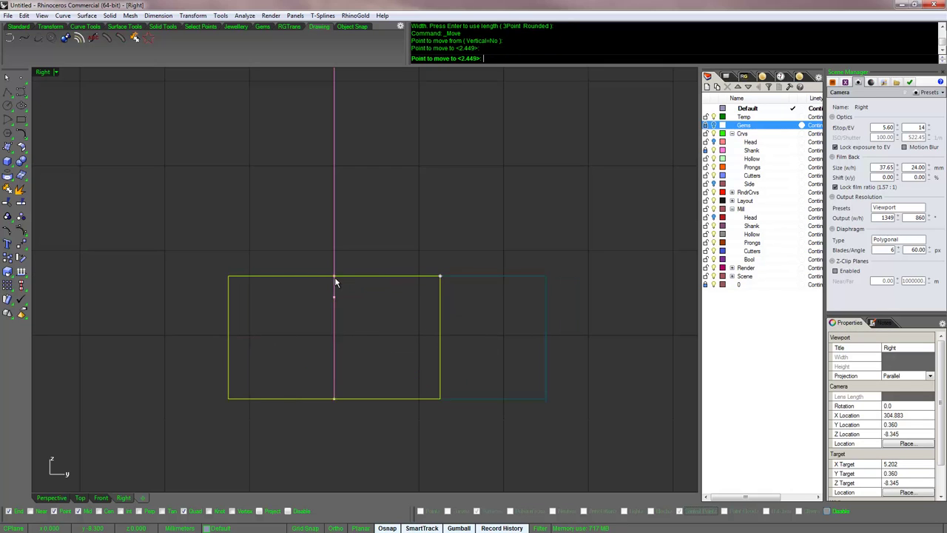
left_click(218, 228)
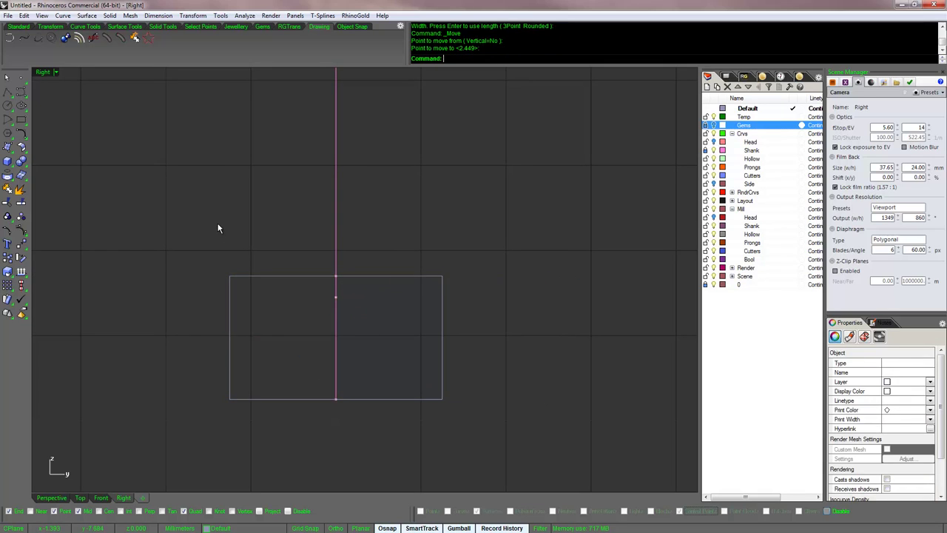
Step: Draw a degree-5 U-shaped control point curve along the rectangle's sides and base, between its two upper corners, and delete the rectangle
left_click(20, 91)
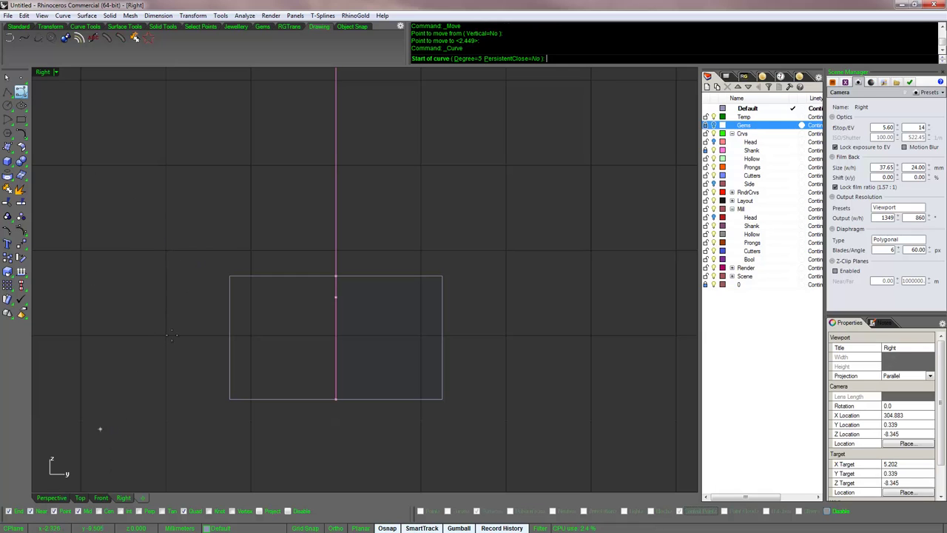
left_click(229, 276)
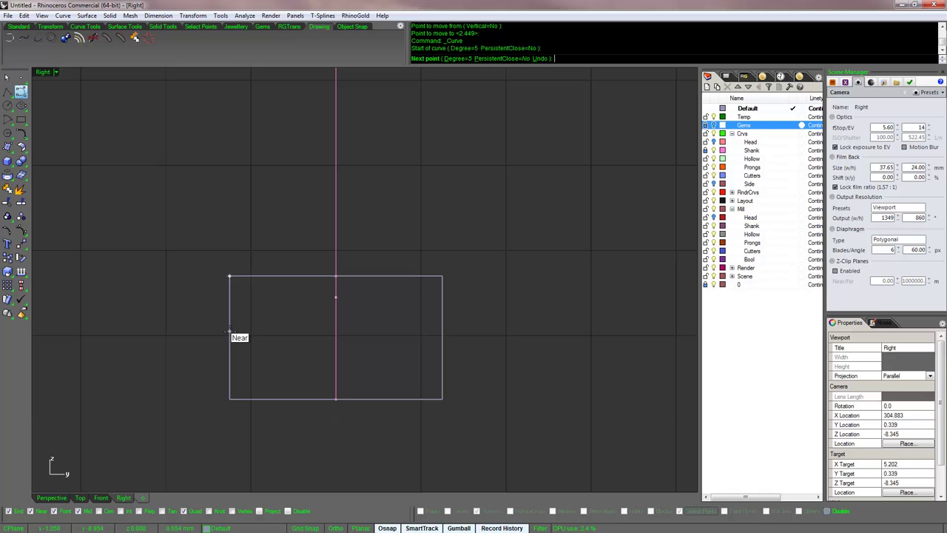
left_click(230, 337)
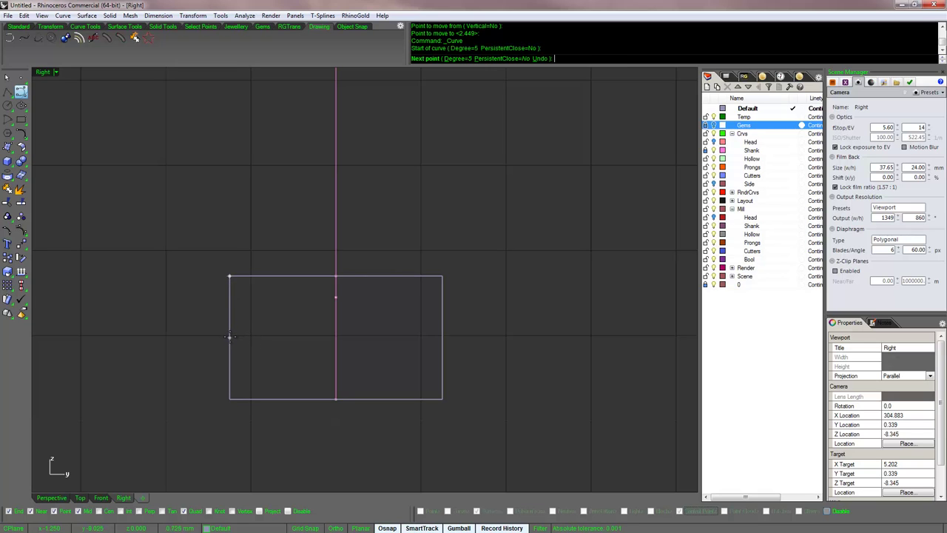
left_click(259, 399)
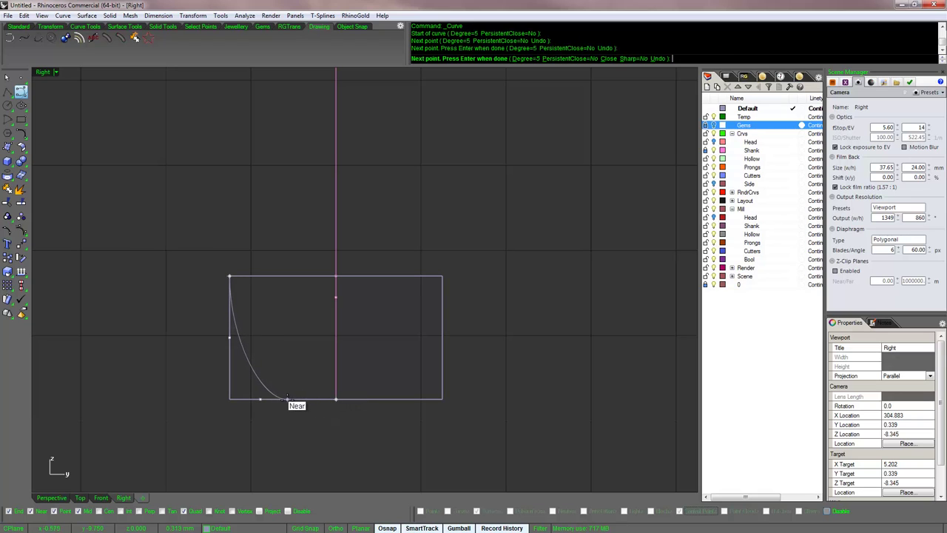
left_click(287, 398)
left_click(336, 399)
left_click(391, 399)
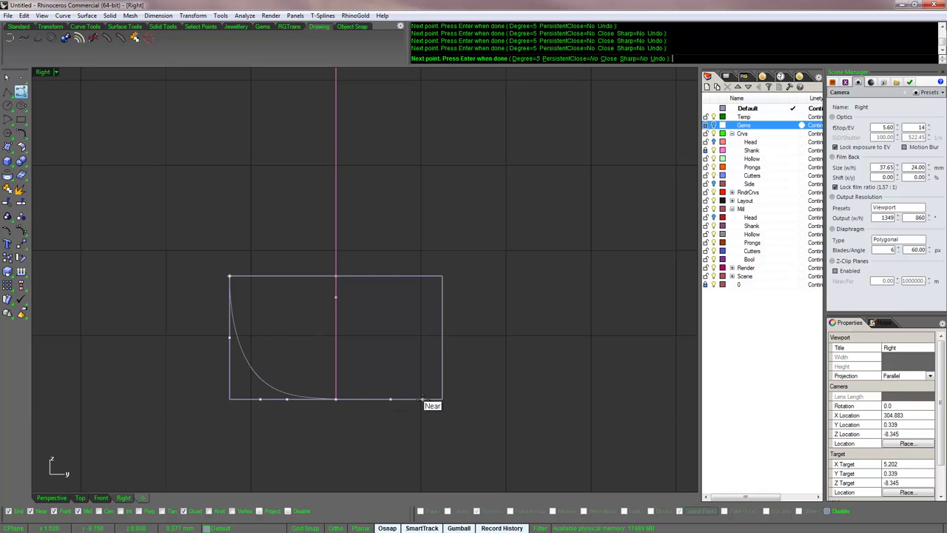
left_click(422, 399)
left_click(442, 337)
left_click(441, 275)
key("Return")
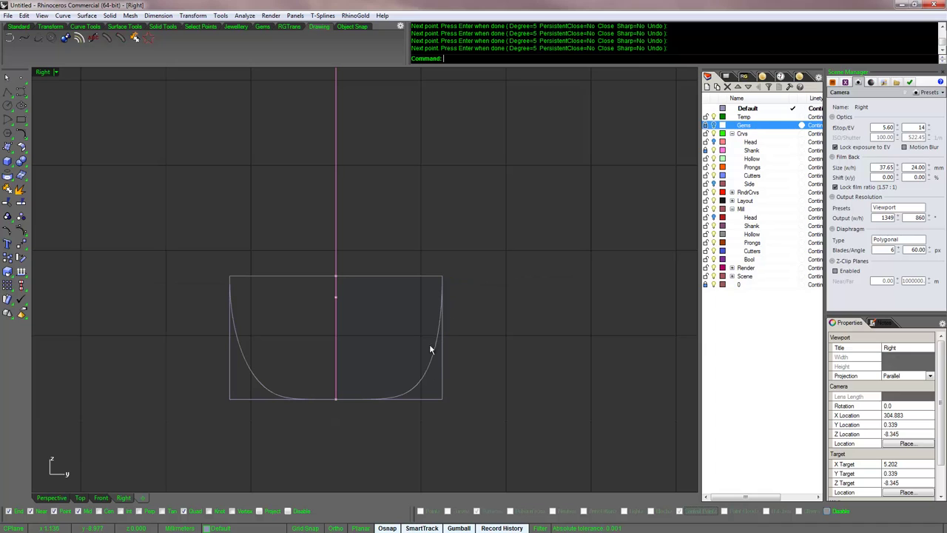
left_click(442, 364)
key("Delete")
Step: Reshape the U curve's lower left corner by pulling its control points outward and down, making the bend fuller
left_click(428, 376)
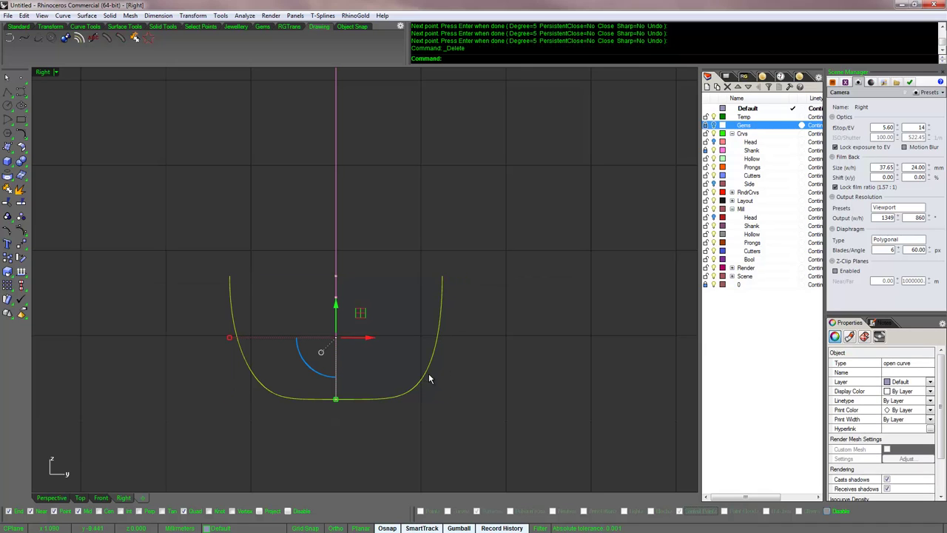
key("F10")
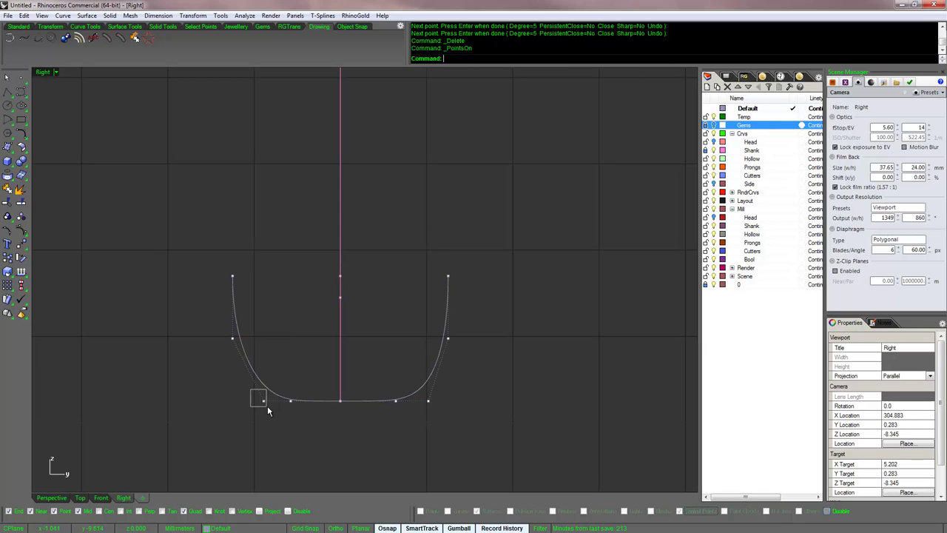
left_click(263, 400)
left_click_drag(289, 379, 271, 381)
left_click_drag(215, 333, 256, 350)
left_click_drag(235, 313, 233, 330)
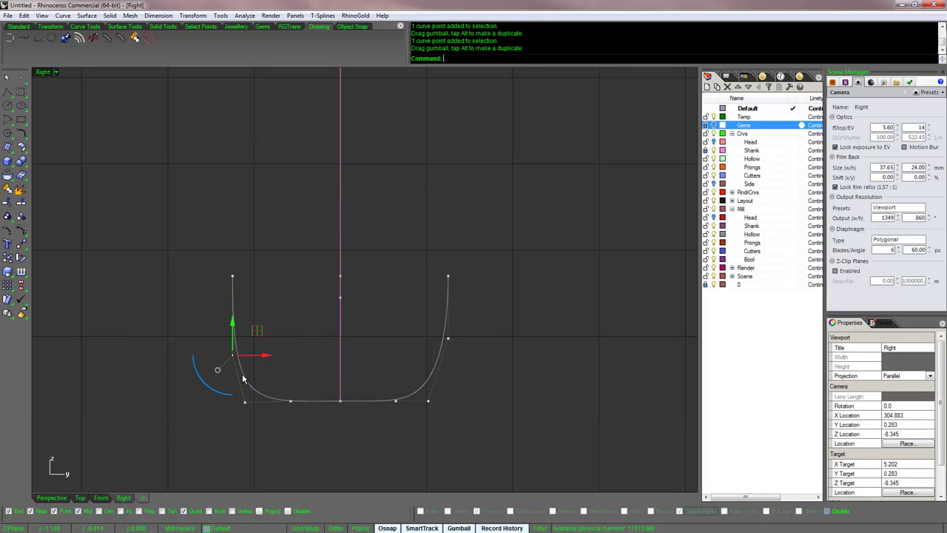
left_click(249, 410)
left_click_drag(254, 408, 254, 408)
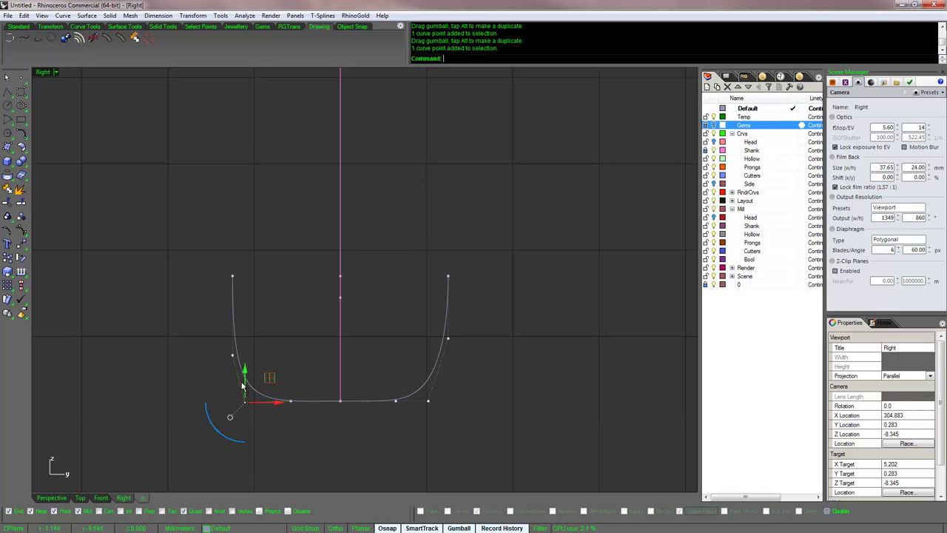
key("Escape")
Step: Apply CurveSymmetry to the U curve, keeping its left end and using the YAuto symmetry location
left_click(241, 372)
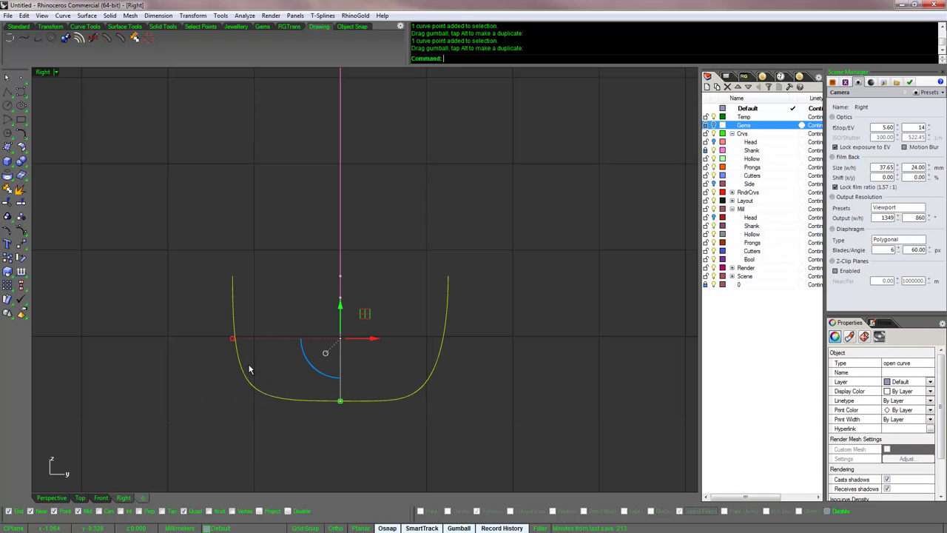
type("urveSymmetry")
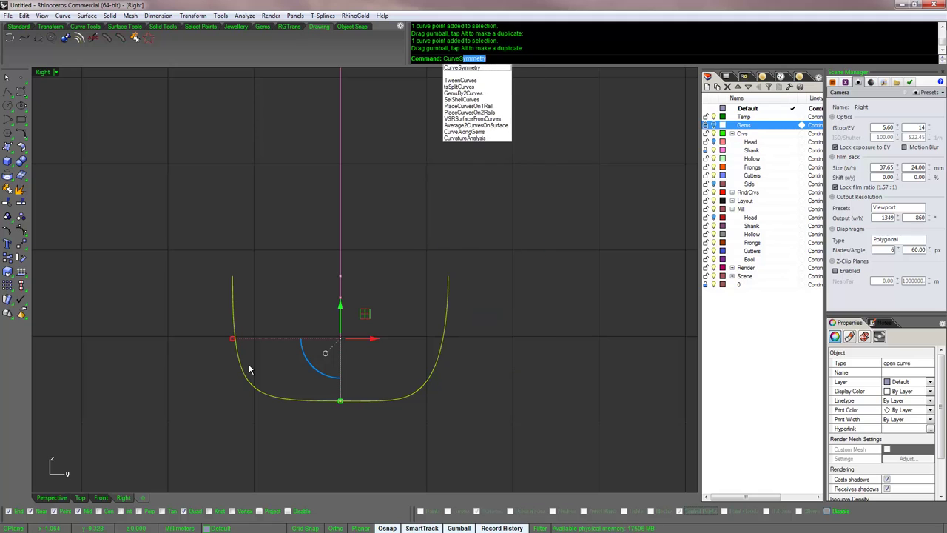
key("Return")
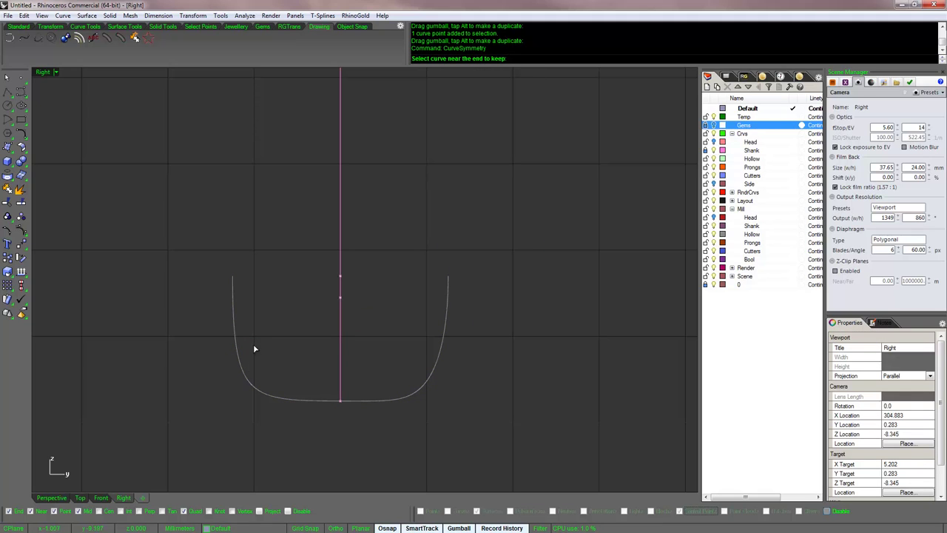
left_click(234, 284)
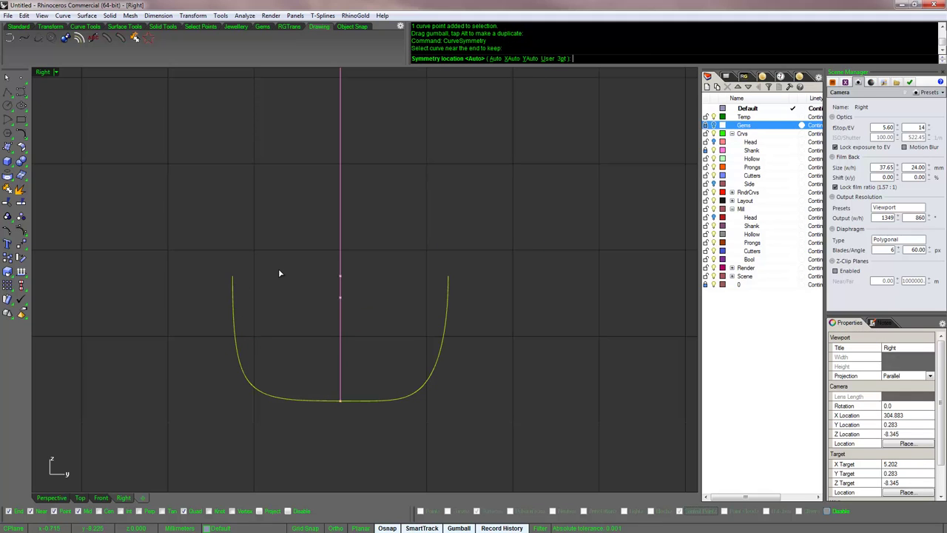
left_click(530, 59)
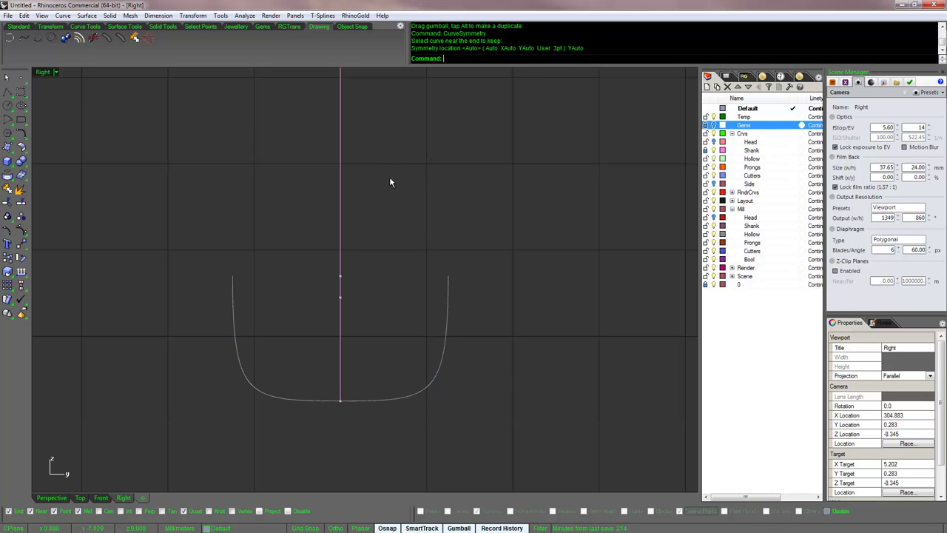
Step: Shift the three control points on the U curve's right side inward towards the shank line
left_click(447, 328)
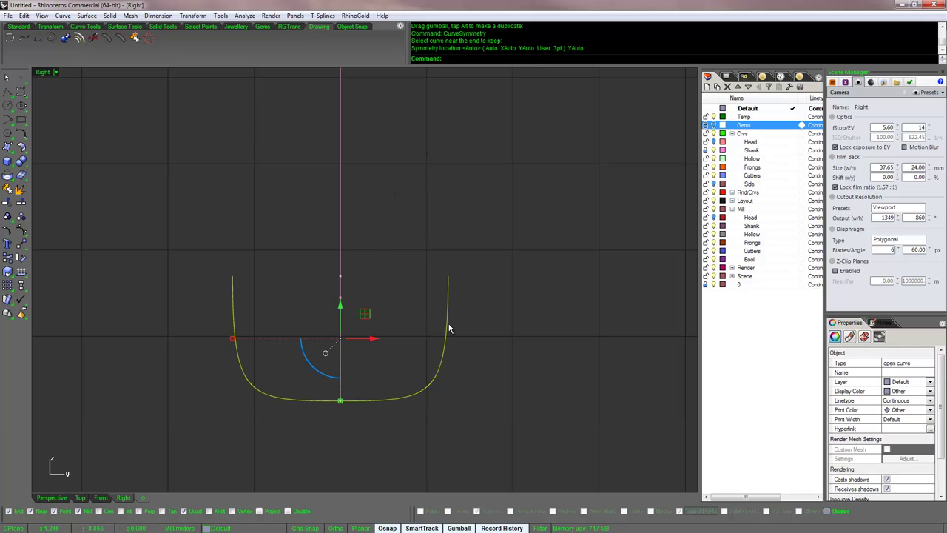
key("F10")
left_click_drag(422, 252, 491, 450)
left_click_drag(463, 337, 442, 340)
left_click(489, 345)
Step: Run CurveSymmetry on the narrowed U curve, keeping its left end with the YAuto location
key("F10")
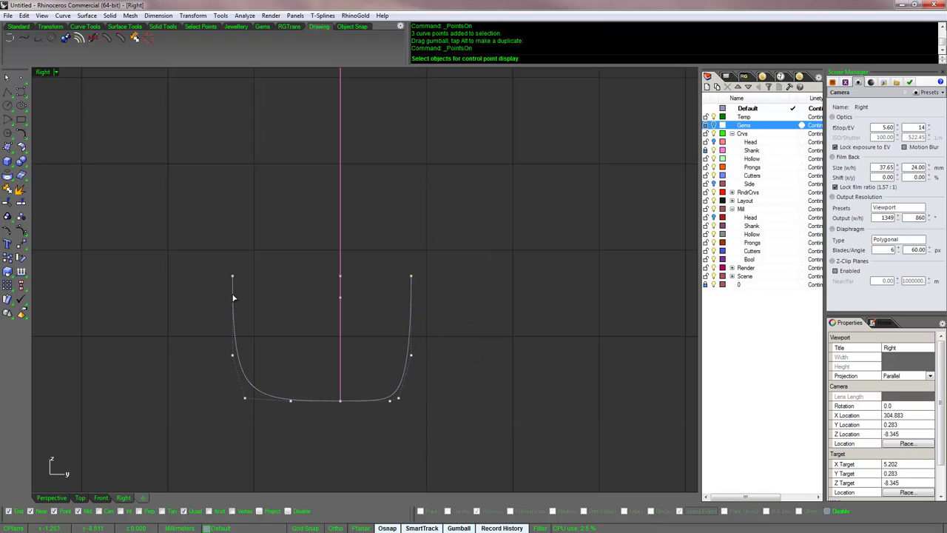
left_click(235, 295)
right_click(251, 289)
right_click(476, 52)
left_click(514, 103)
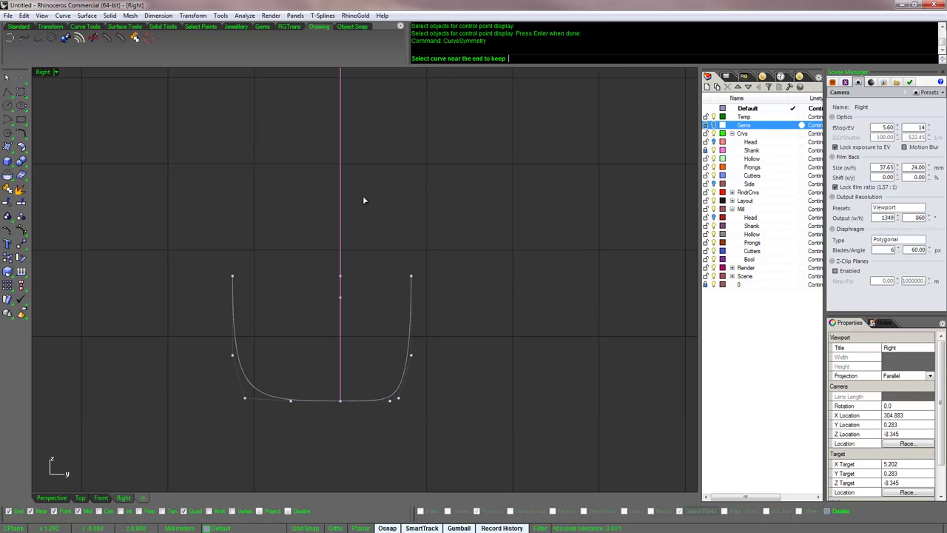
left_click(234, 292)
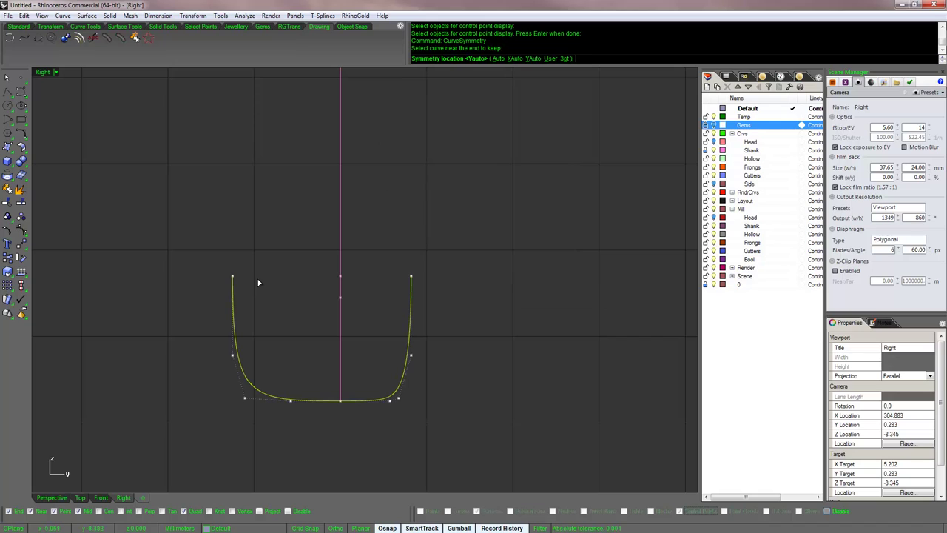
left_click(538, 57)
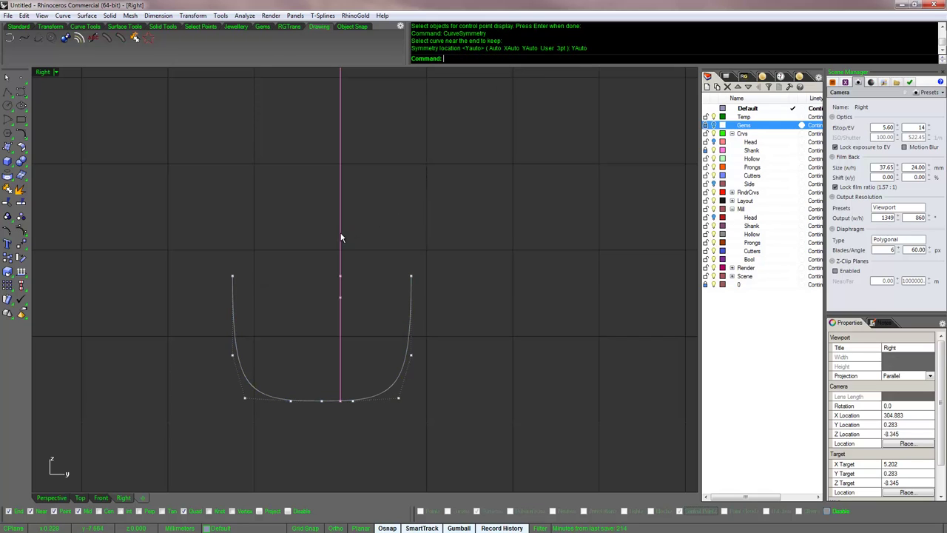
Step: Repeat CurveSymmetry from the U curve's left end with the Auto symmetry location
left_click(233, 308)
right_click(269, 278)
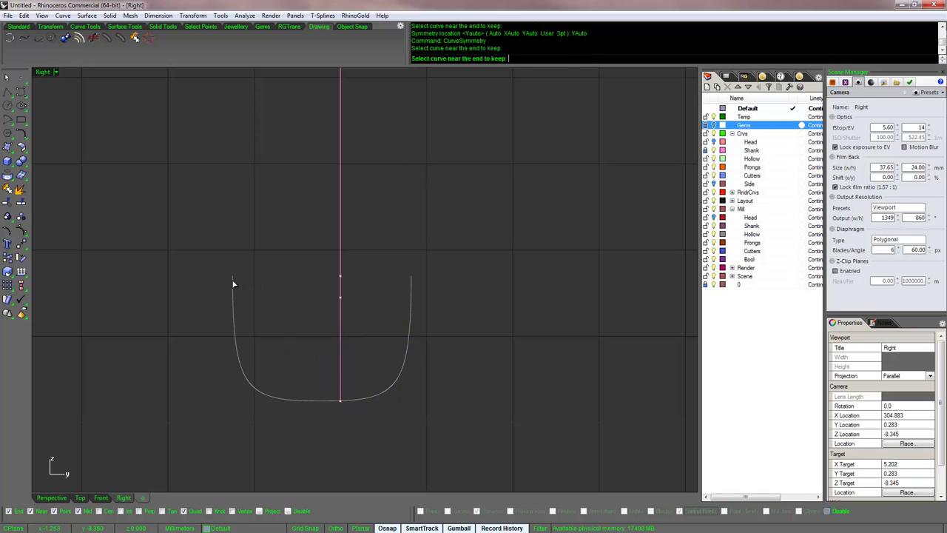
left_click(232, 281)
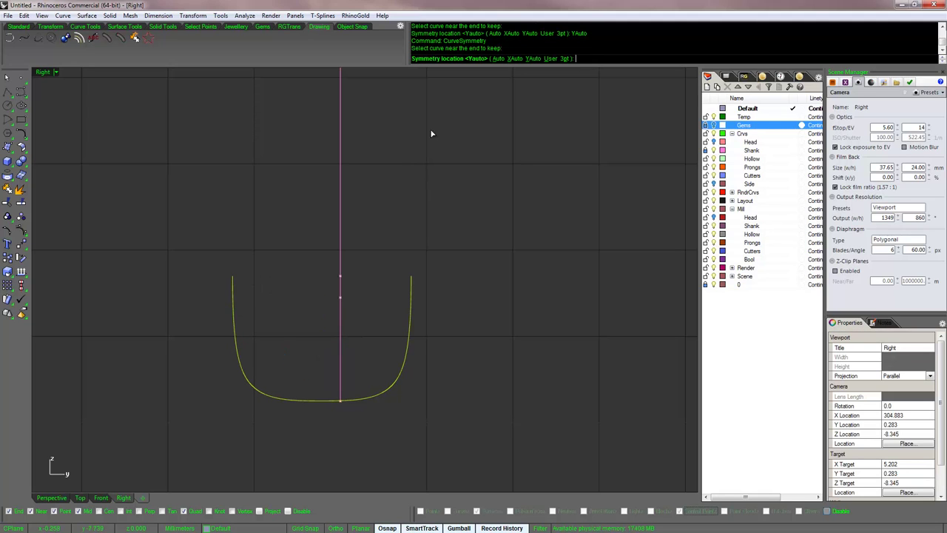
left_click(498, 59)
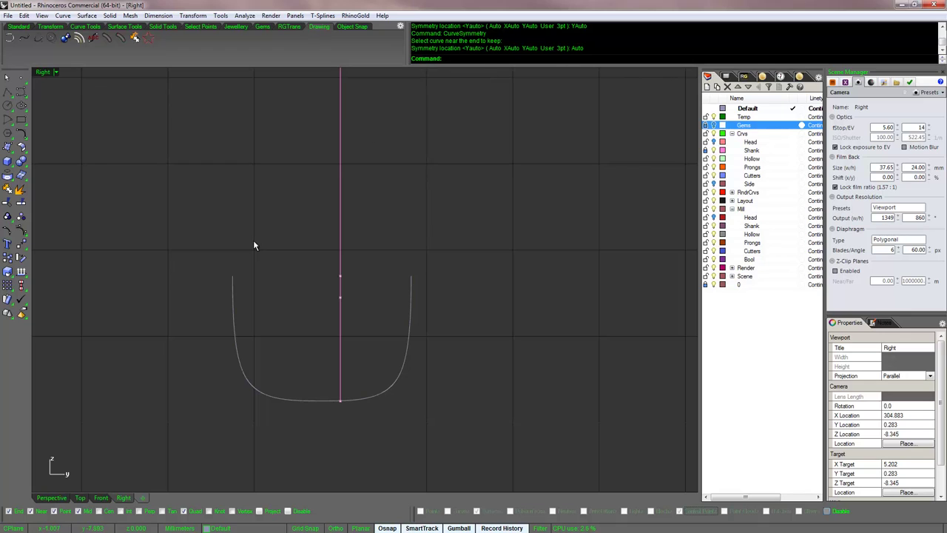
Step: Try CurveSymmetry with a 3pt plane originating at the shank line's lower end, its X axis horizontal and Y axis upward, and undo it
key("Return")
left_click(232, 281)
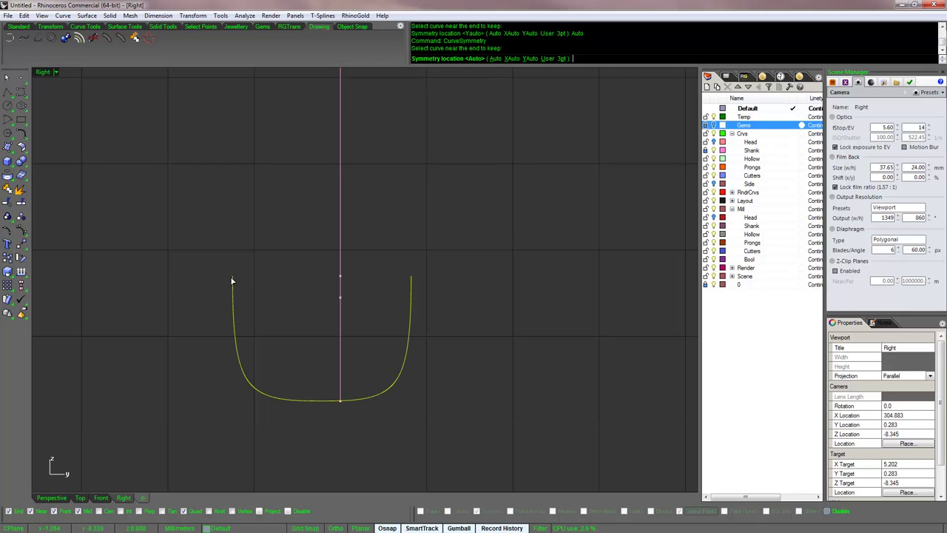
left_click(562, 59)
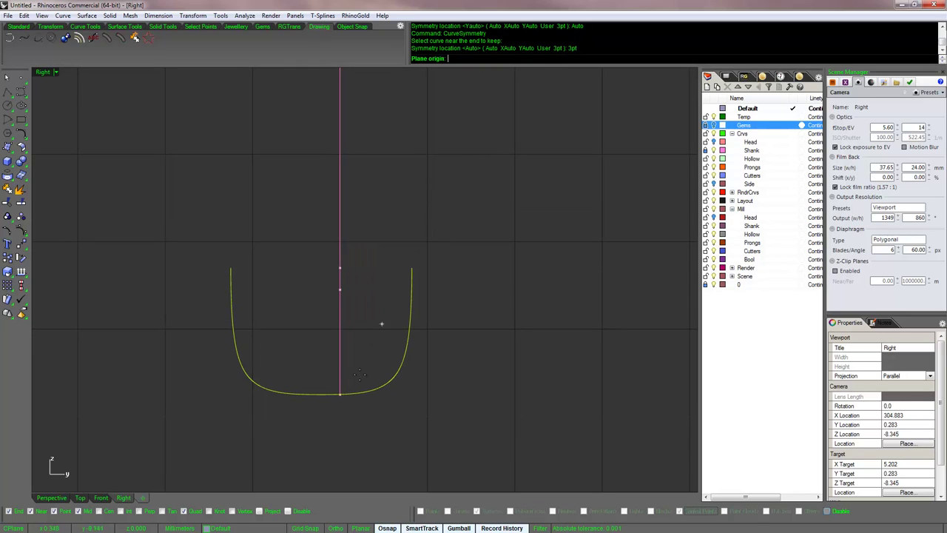
left_click(339, 393)
key("F8")
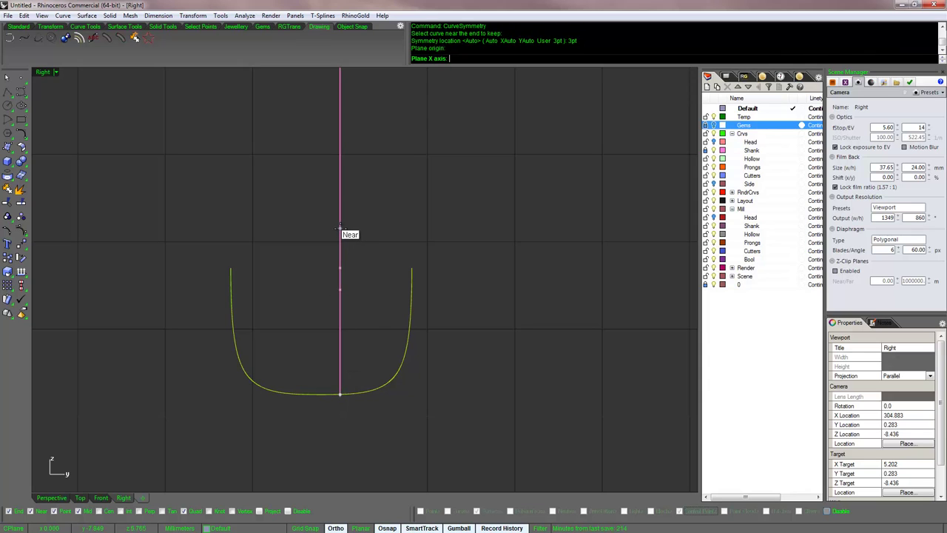
left_click(486, 394)
key("F8")
left_click(352, 197)
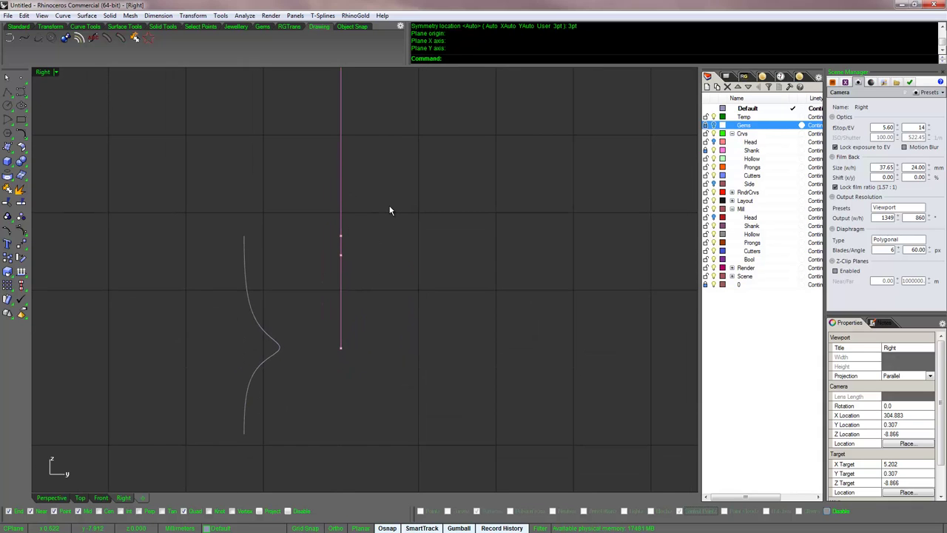
key("ctrl+z")
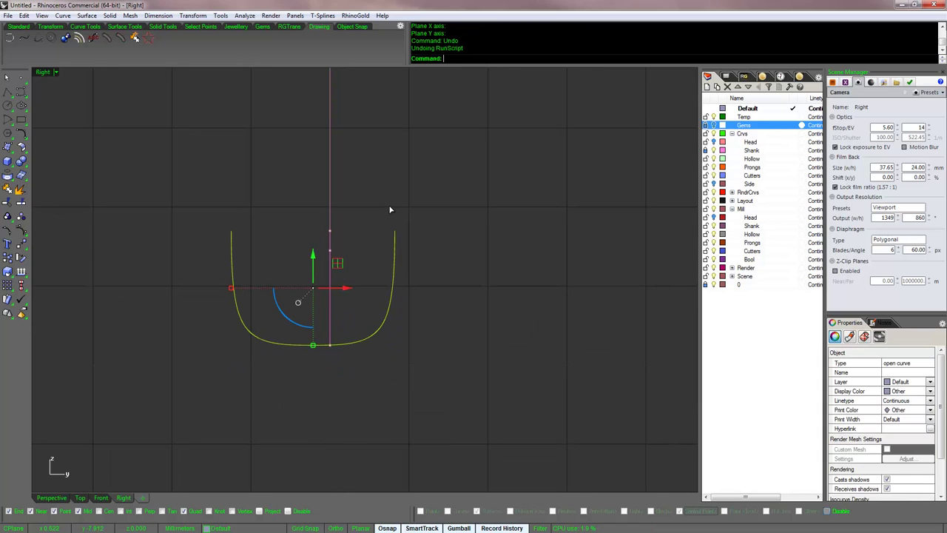
Step: Try the 3pt CurveSymmetry with the X axis running up the shank line to the inner point and the Y axis to the right
right_click(387, 202)
left_click(230, 244)
key("Return")
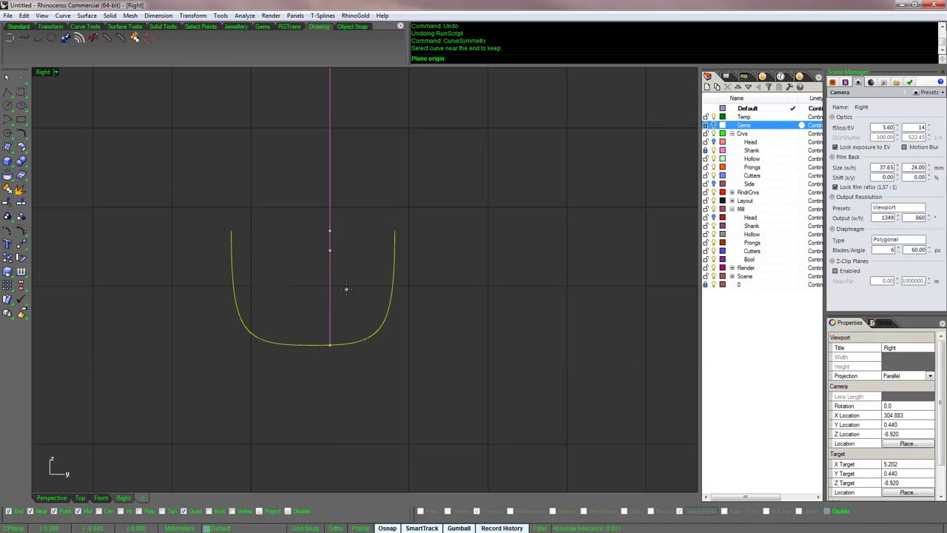
left_click(330, 344)
left_click(330, 231)
left_click(457, 342)
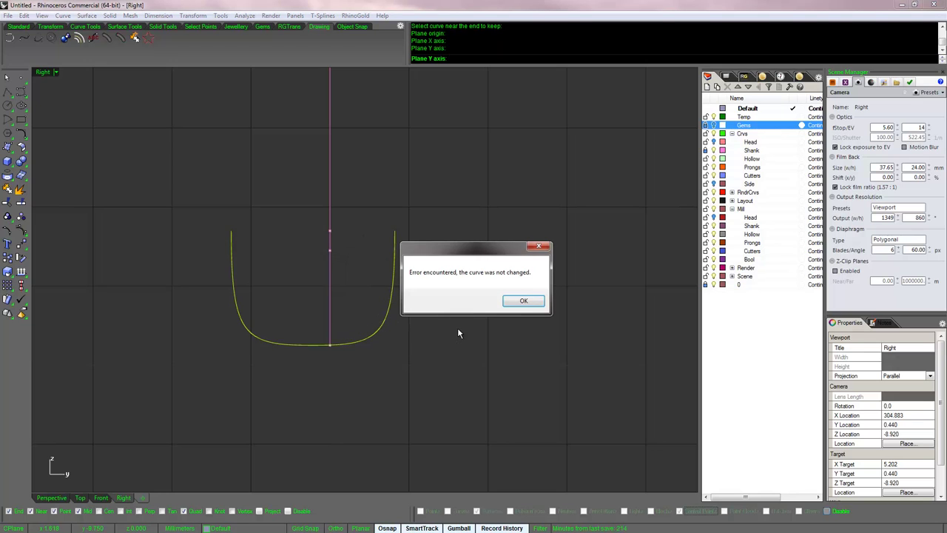
left_click(523, 300)
Step: Try the 3pt CurveSymmetry from the shank line's lower end with the Y axis pointing left, and undo the result
left_click(385, 309)
key("Return")
left_click(329, 342)
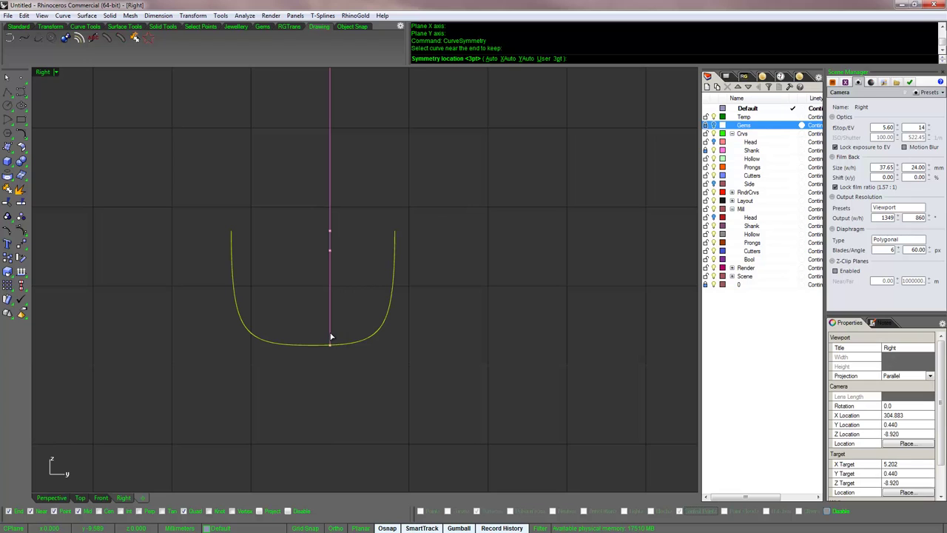
left_click(330, 339)
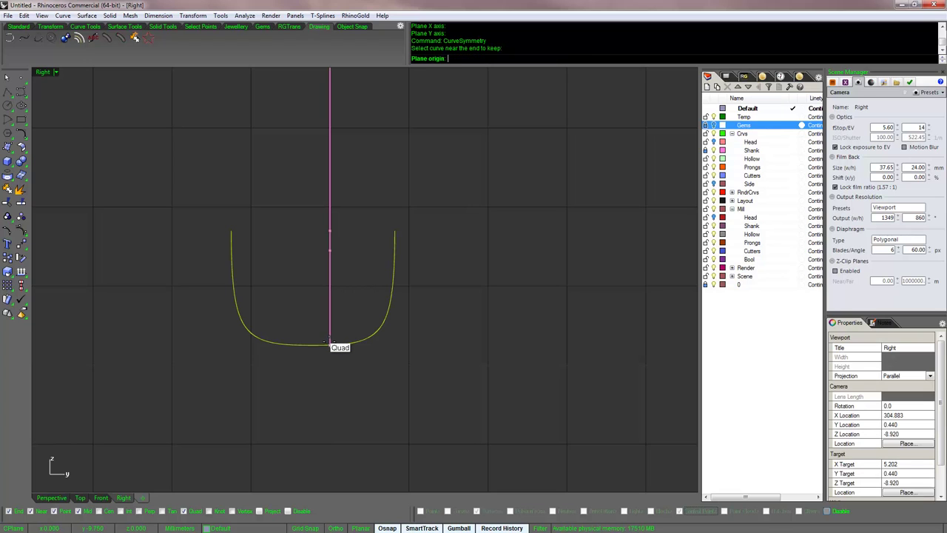
left_click(330, 230)
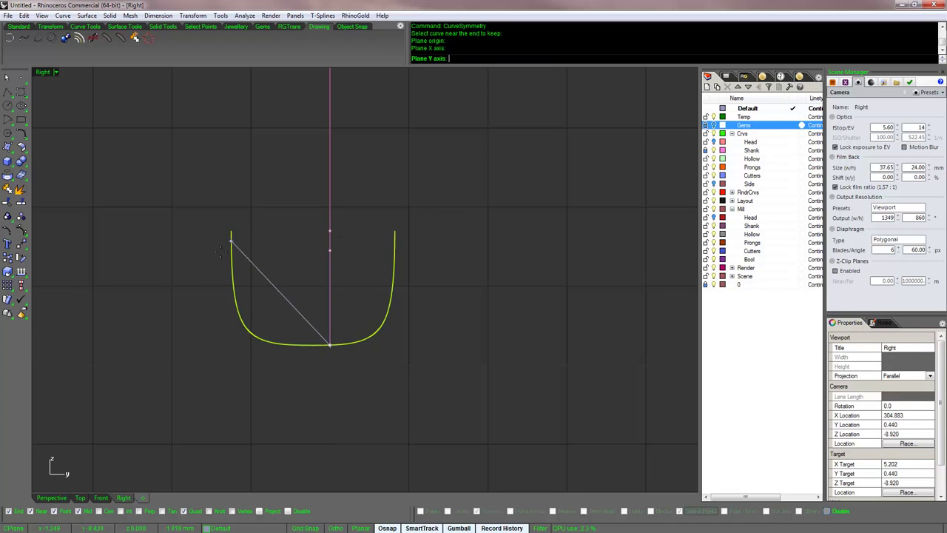
key("F8")
left_click(183, 333, "shift")
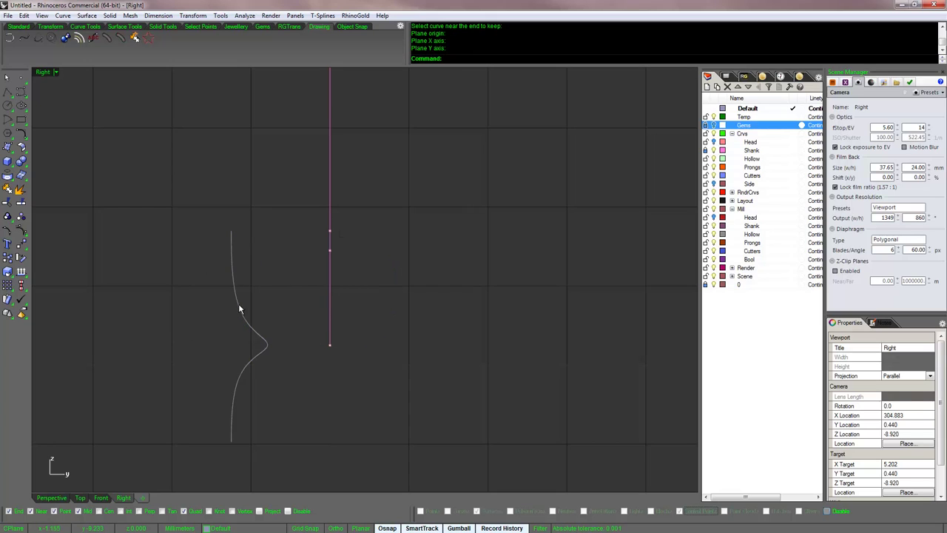
key("ctrl+z")
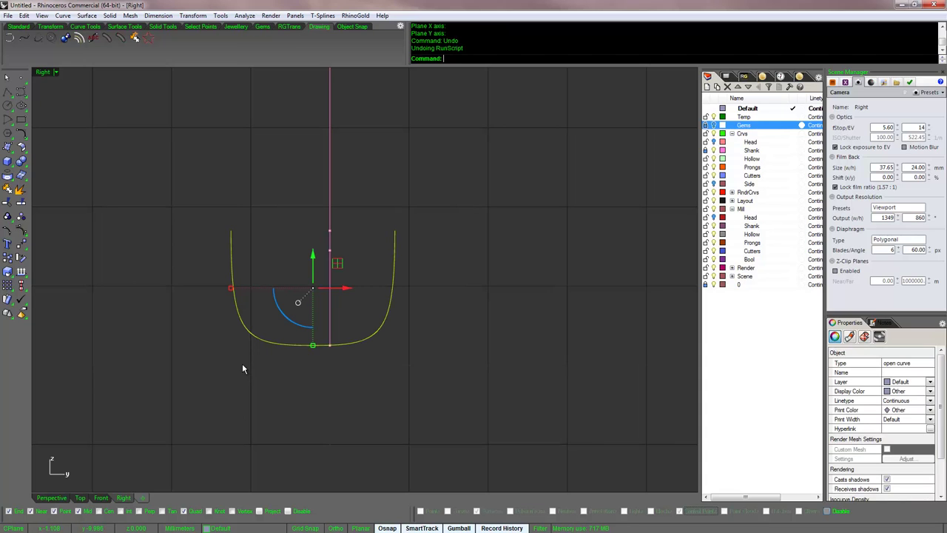
Step: Apply CurveSymmetry to the U curve's left half with the User location, its axis running straight up from the shank line's lower end
right_click(241, 361)
left_click(266, 341)
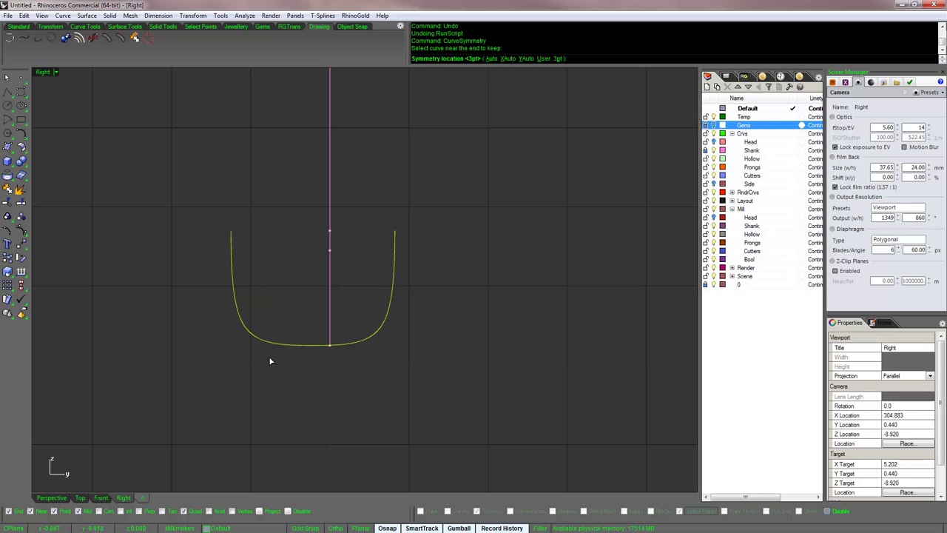
left_click(543, 58)
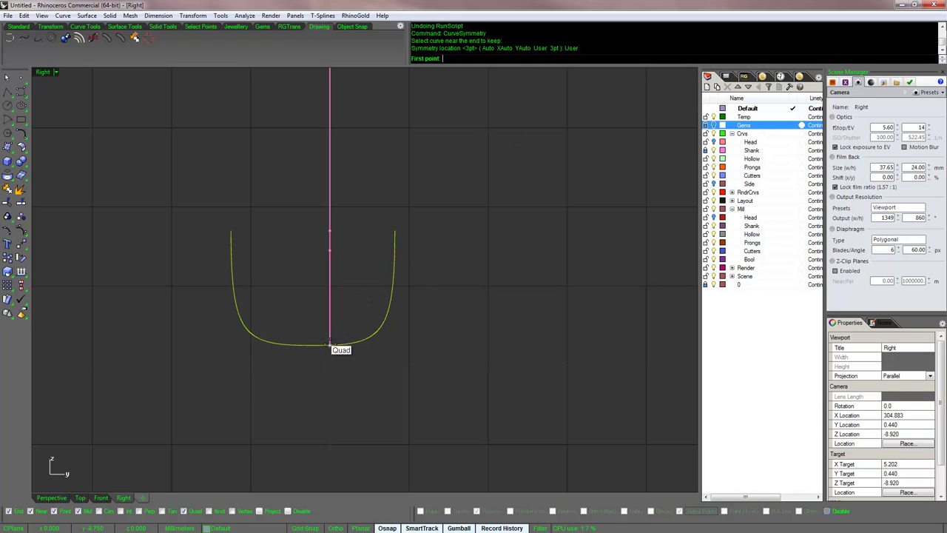
left_click(330, 344)
key("F8")
left_click(330, 195)
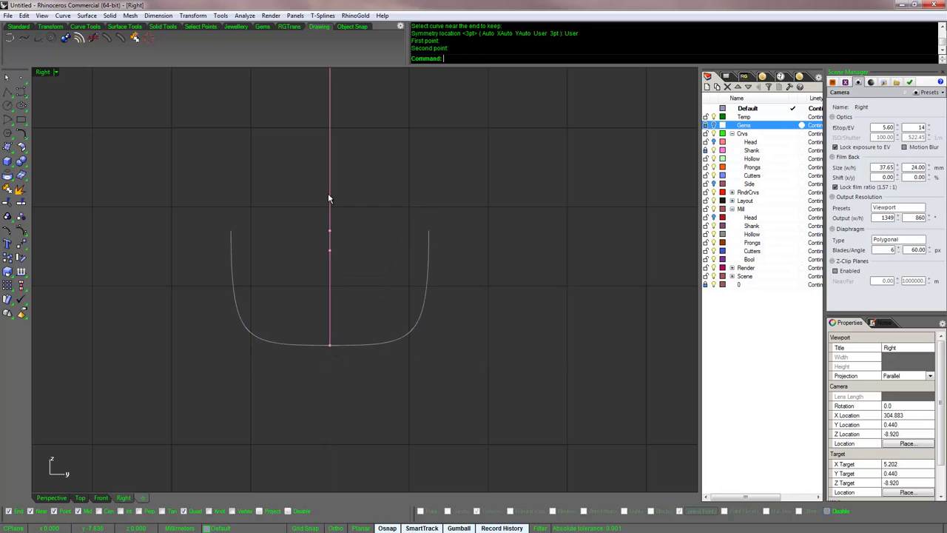
Step: Show the symmetrical U curve's control points and delete the upper-end point and the side point on its right half
left_click(432, 279)
key("F10")
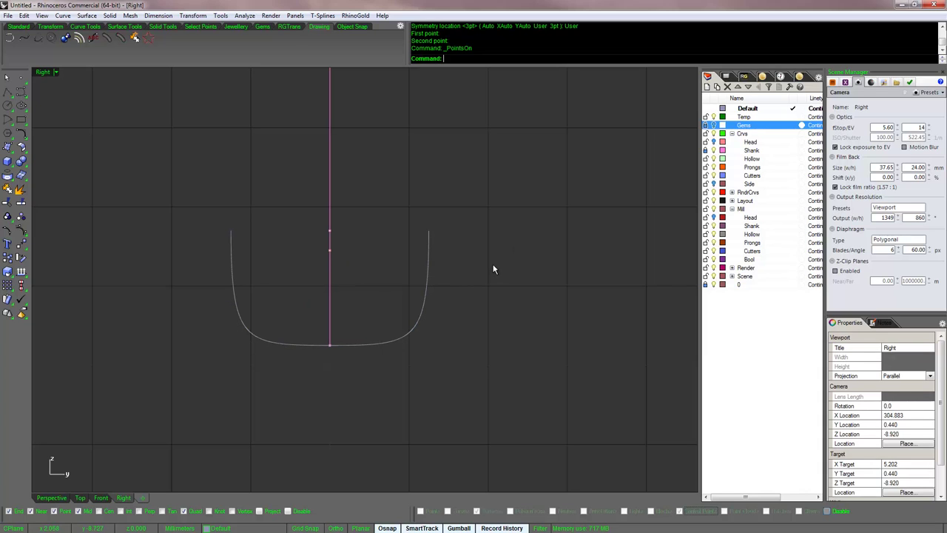
left_click(428, 244)
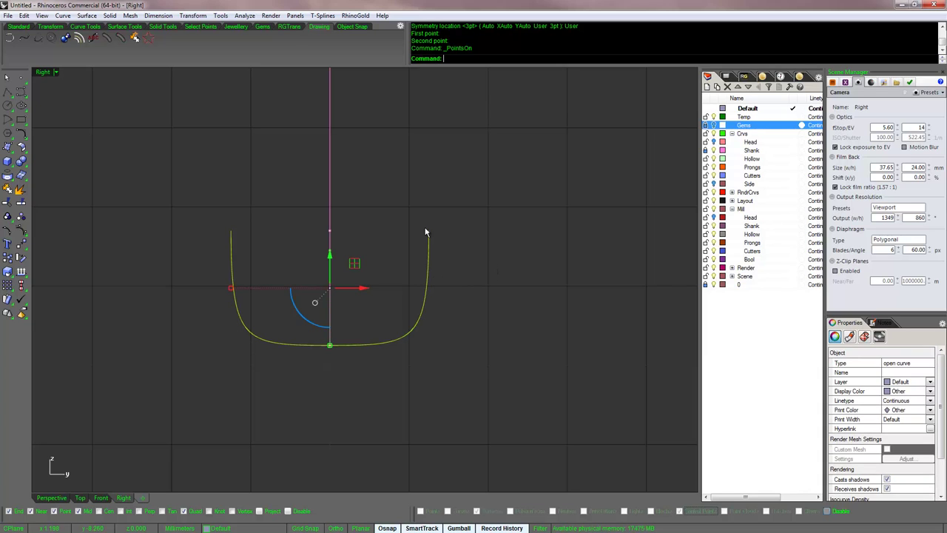
key("Escape")
left_click_drag(411, 211, 455, 248)
key("Delete")
left_click_drag(417, 279, 454, 322)
key("Delete")
key("Escape")
Step: Reapply CurveSymmetry from the curve's left end with the User location, its axis running vertically up from the shank line's lower end
left_click(293, 342)
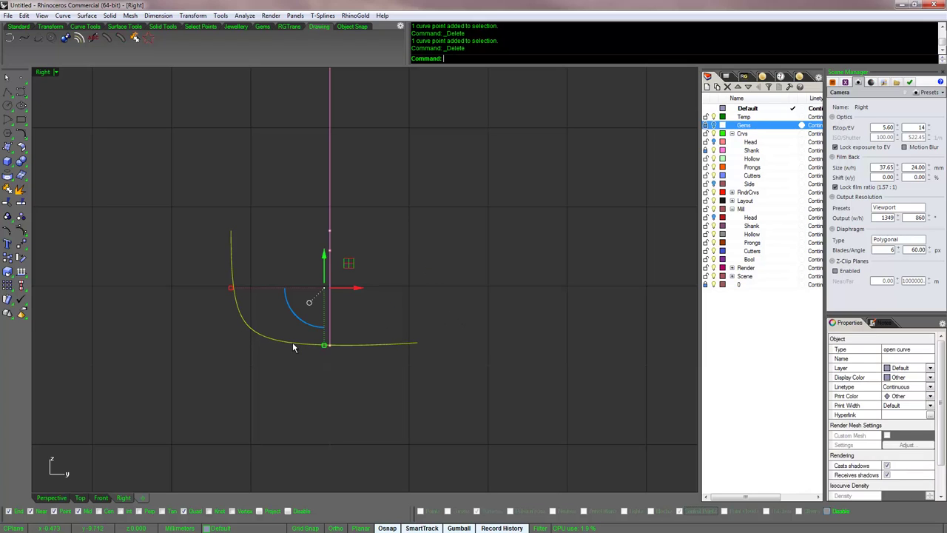
right_click(495, 40)
left_click(521, 111)
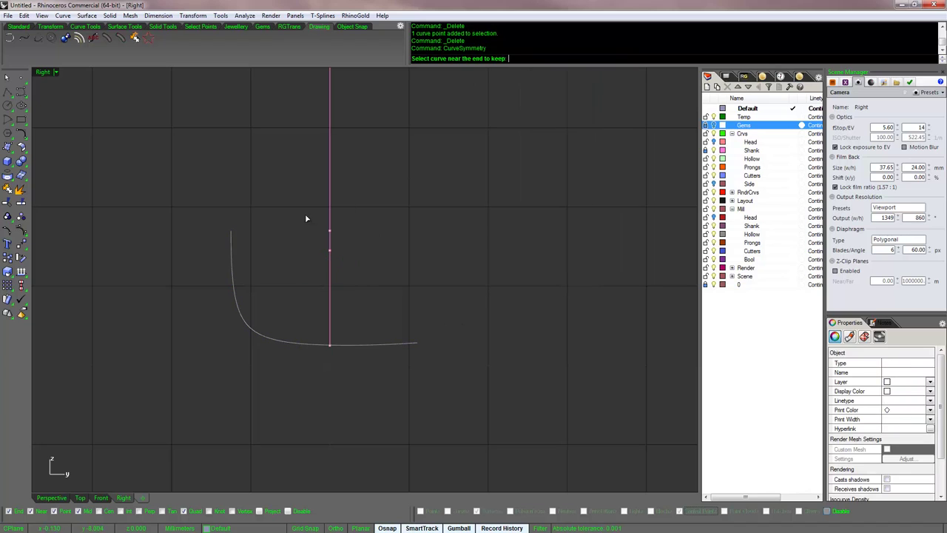
left_click(238, 243)
left_click(547, 60)
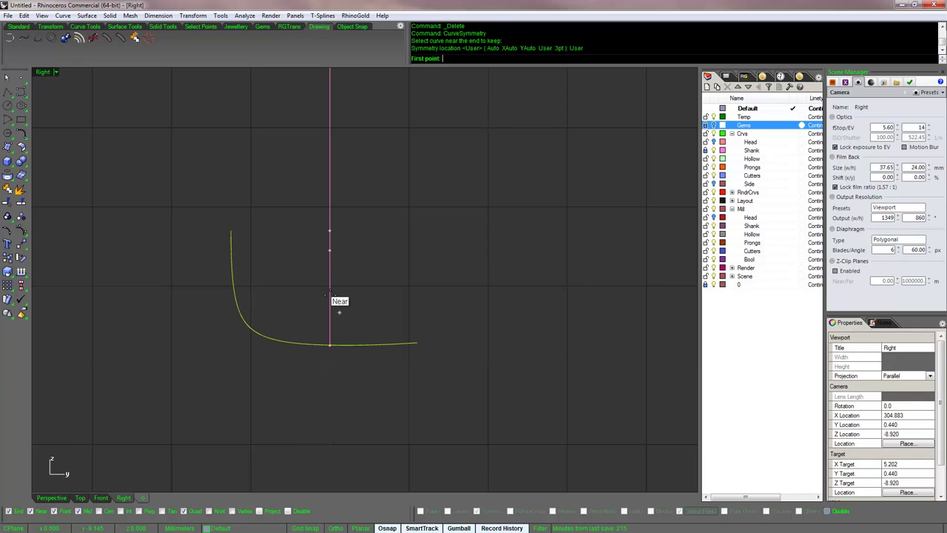
left_click(329, 344)
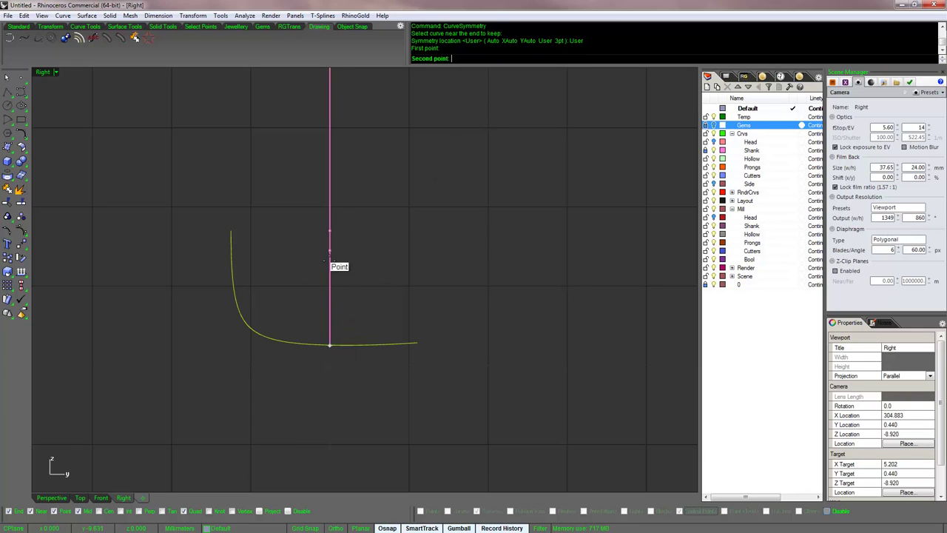
left_click(329, 207)
left_click(419, 301)
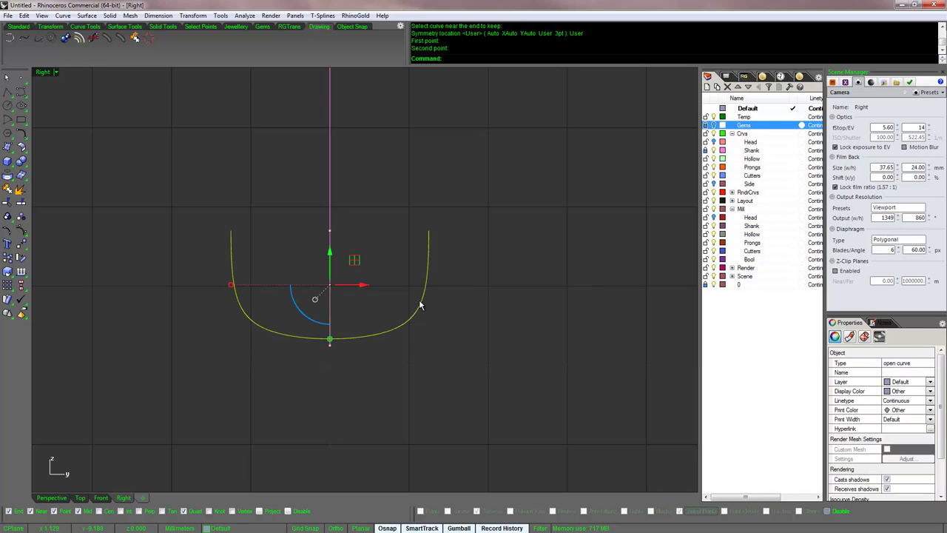
key("F10")
key("Escape")
Step: Draw a straight line between the U curve's two open ends and join both into one closed profile
right_click_drag(436, 388, 436, 428)
right_click_drag(434, 395, 454, 397)
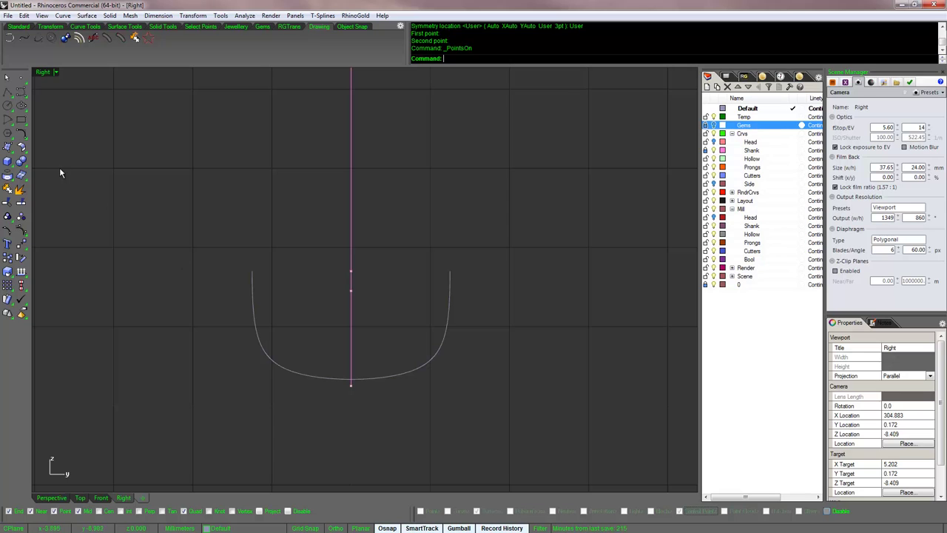
left_click(13, 102)
left_click(22, 99)
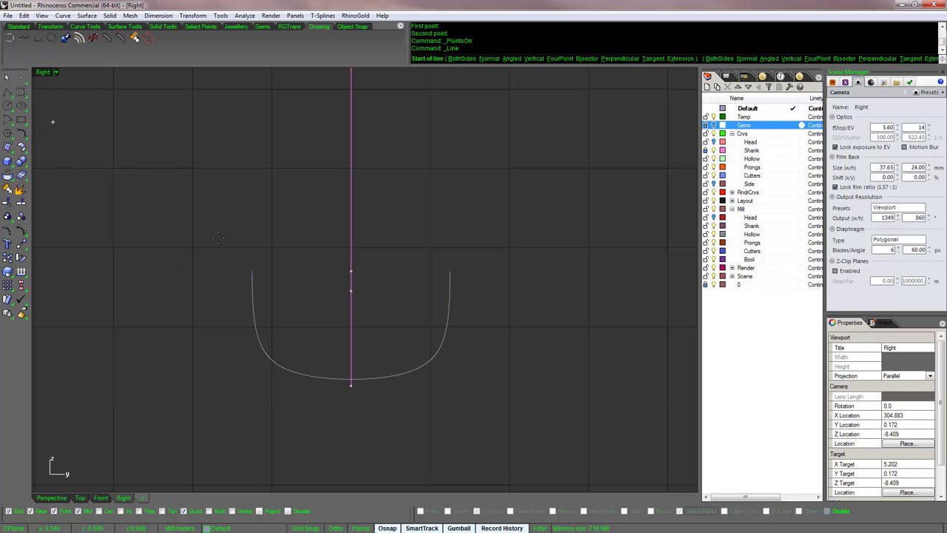
left_click(253, 272)
left_click(449, 273)
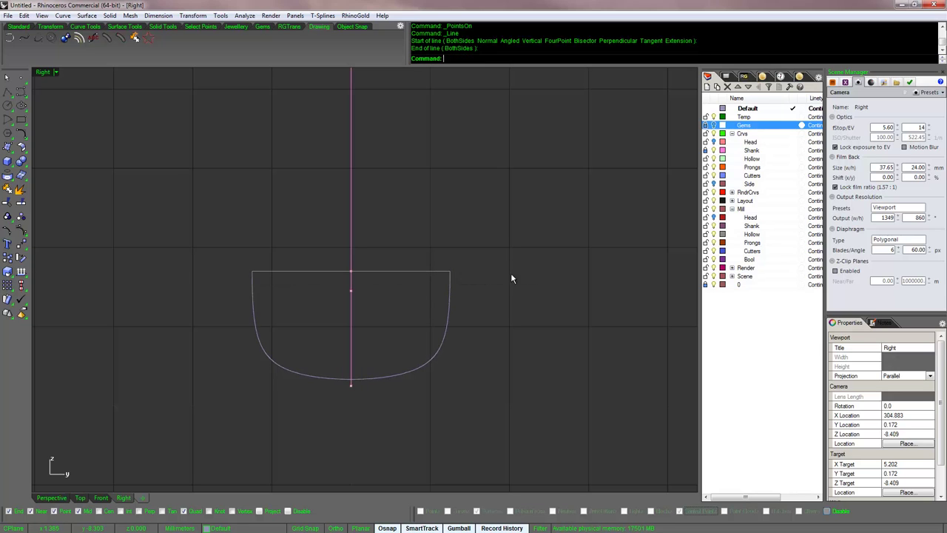
scroll(477, 287, "down", 4)
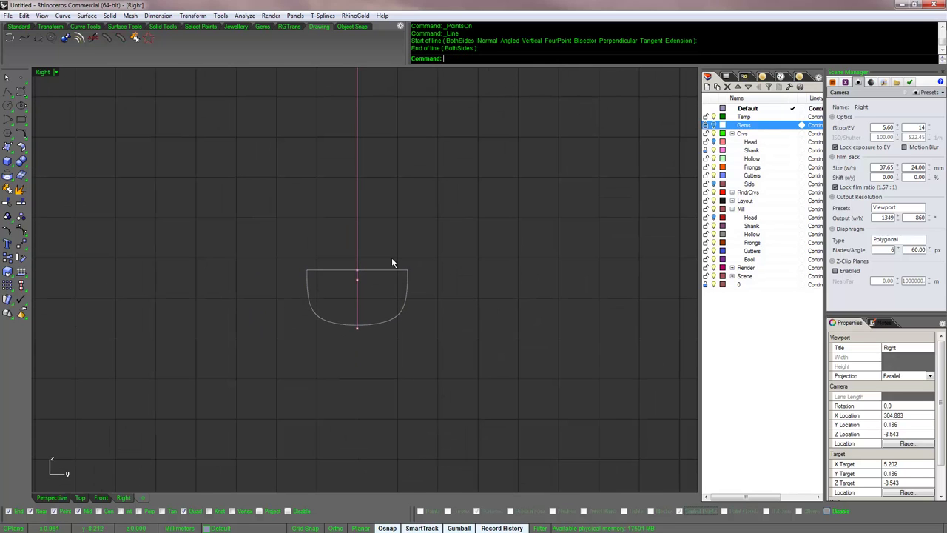
left_click_drag(437, 311, 404, 261)
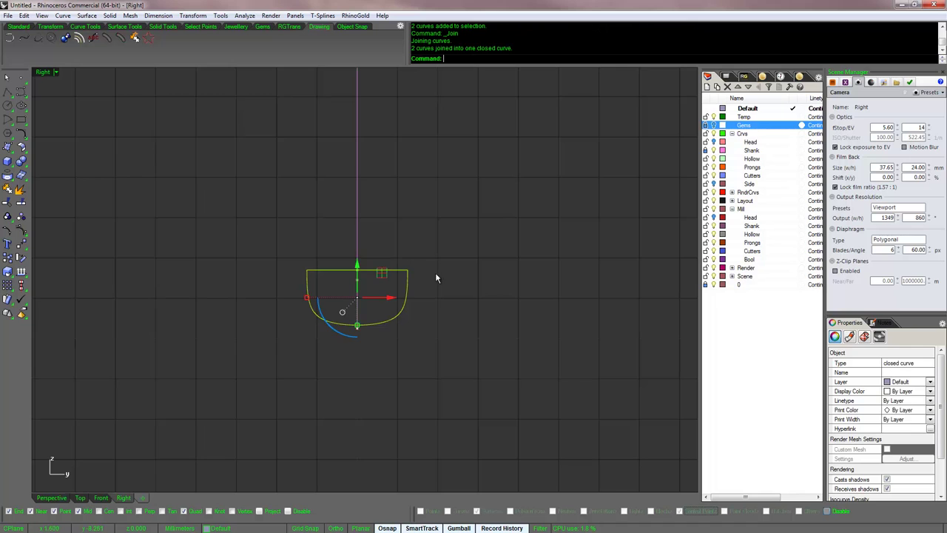
Step: Set up a Sweep2 with the inner and outer finger circles as rails and the closed U profile as cross section
scroll(438, 280, "up", 1)
right_click_drag(439, 279, 441, 292)
left_click(426, 286)
left_click(411, 293)
left_click(436, 298)
left_click(410, 296)
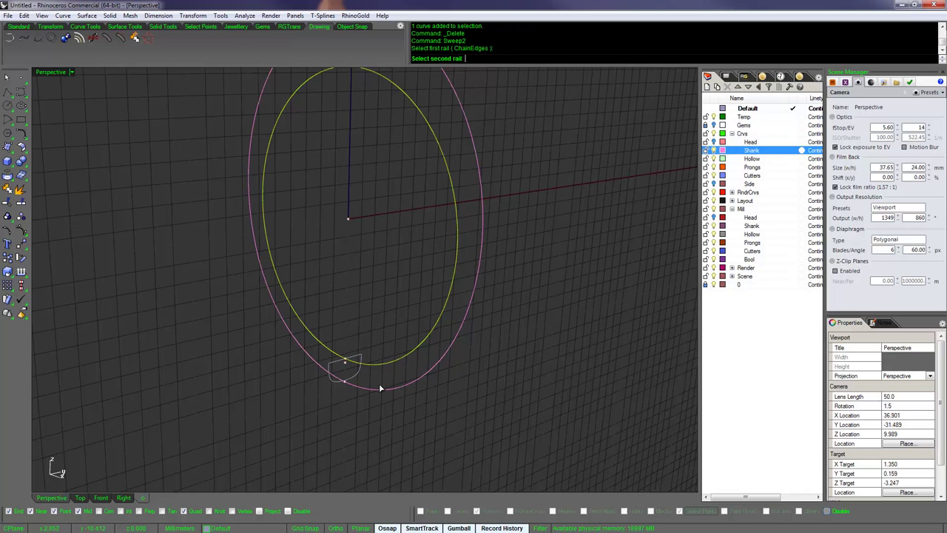
left_click(350, 354)
key("Return")
key("Return")
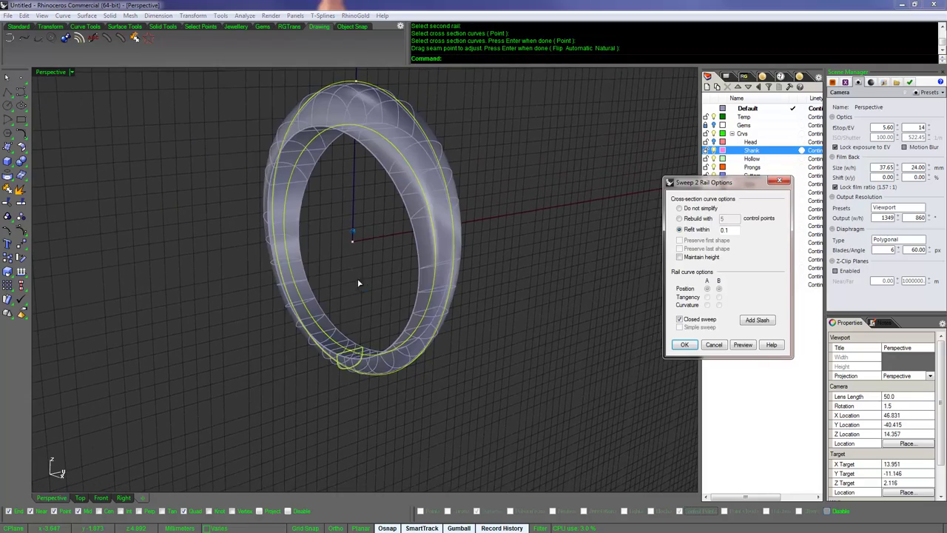
Step: Enable Maintain height for the two-rail sweep, preview it, and create the closed shank
right_click_drag(362, 284, 520, 271)
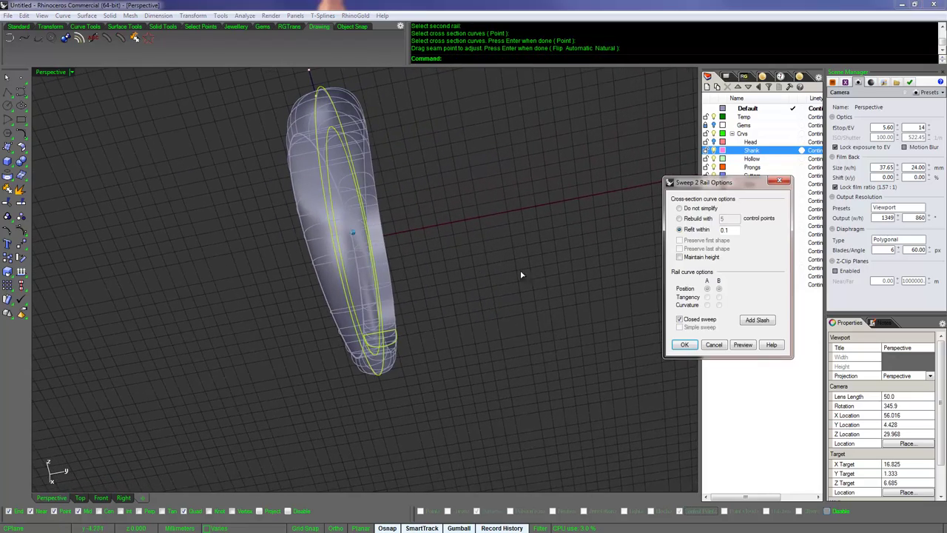
left_click(679, 256)
left_click(742, 344)
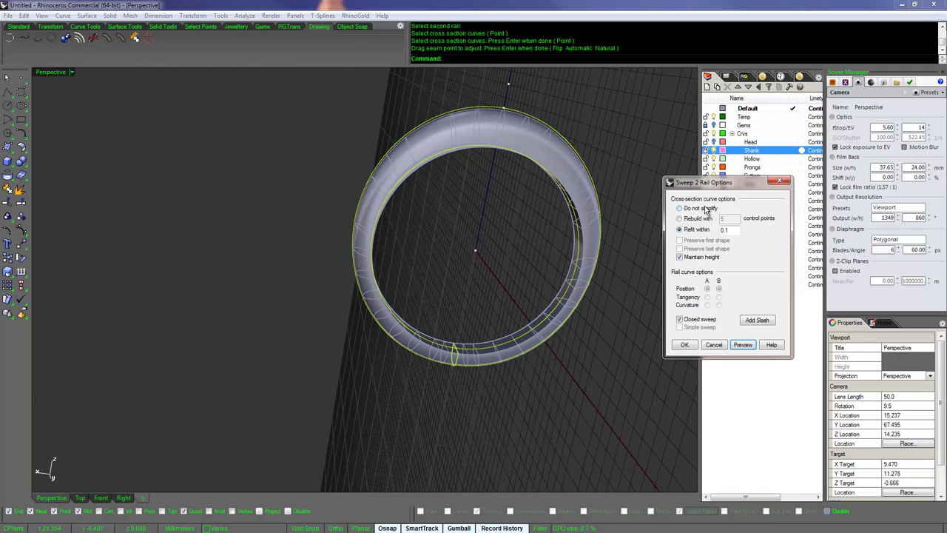
left_click(688, 347)
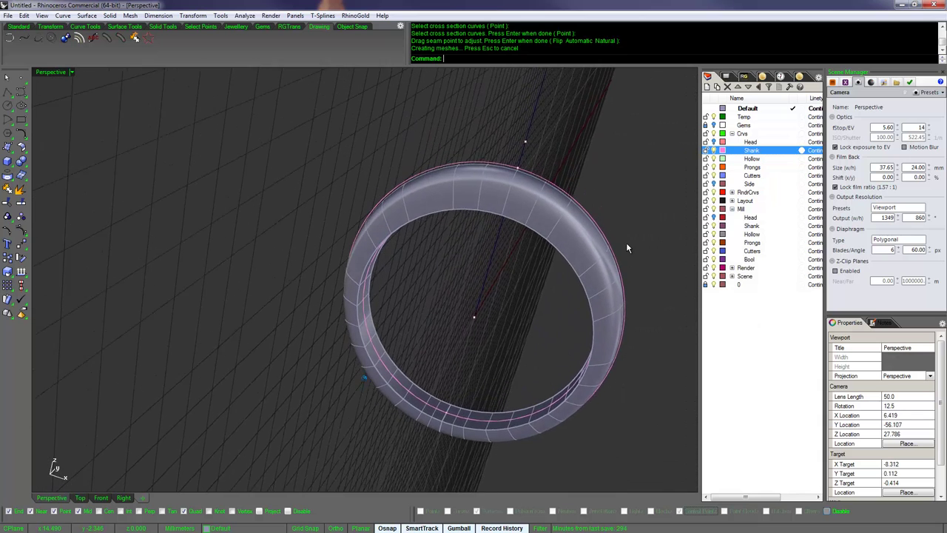
Step: Move the swept shank to the Shank layer under Mill and turn on the Mill group's Head layer
left_click(578, 267)
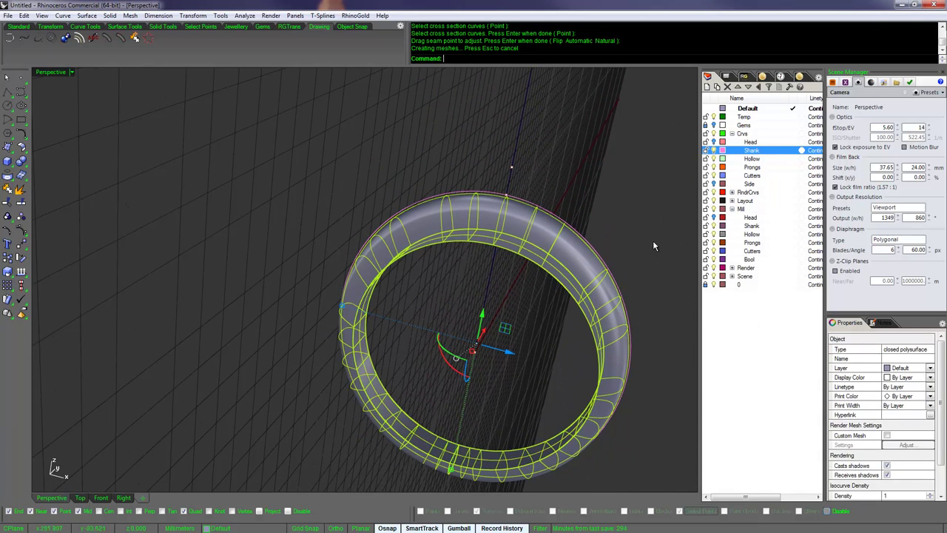
right_click(745, 226)
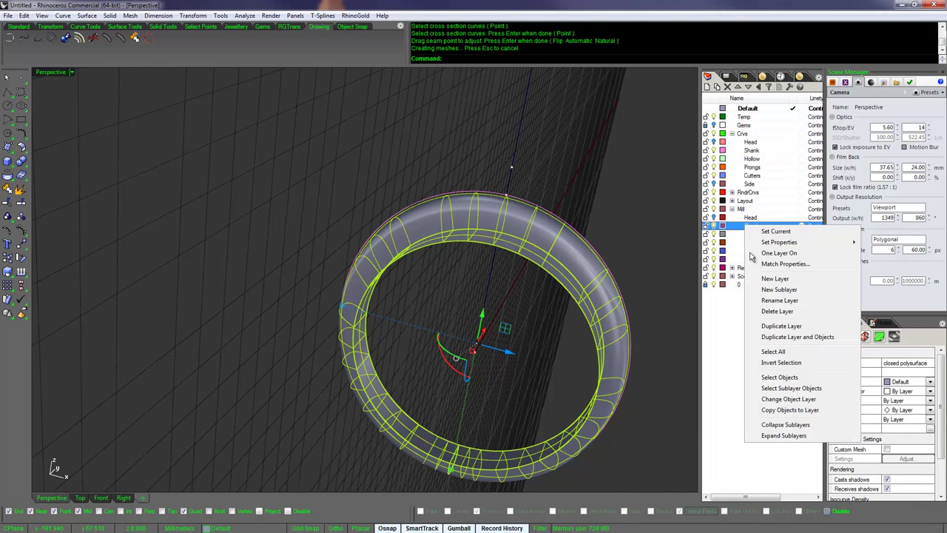
left_click(787, 398)
left_click(714, 218)
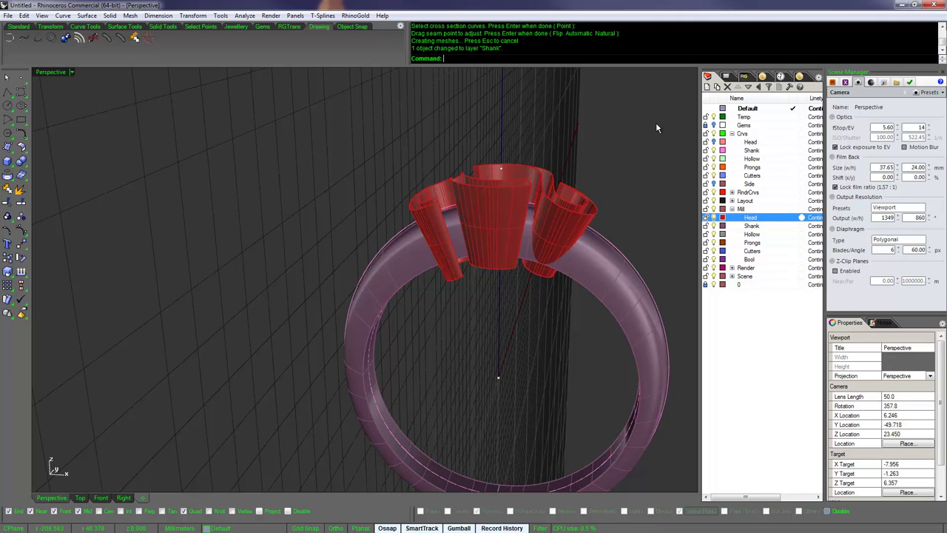
Step: Examine the S-shaped head band's walls, open ends and fit against the shank from several angles
key("Up")
key("Up")
key("Up")
key("Up")
key("Up")
key("Up")
key("Up")
key("Up")
key("Up")
key("Up")
key("Up")
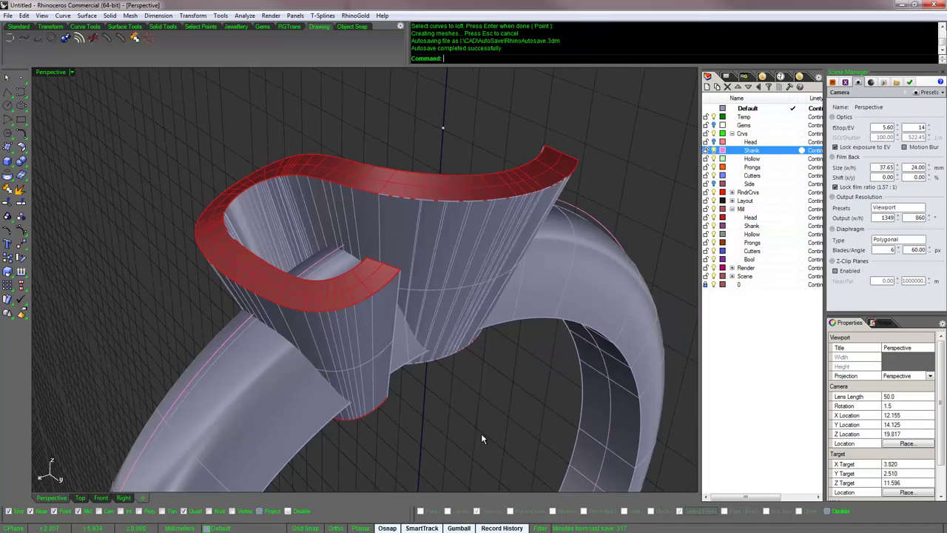
key("Down")
key("Down")
key("Left")
key("Left")
key("Left")
key("Left")
key("Left")
key("Left")
key("Left")
key("Left")
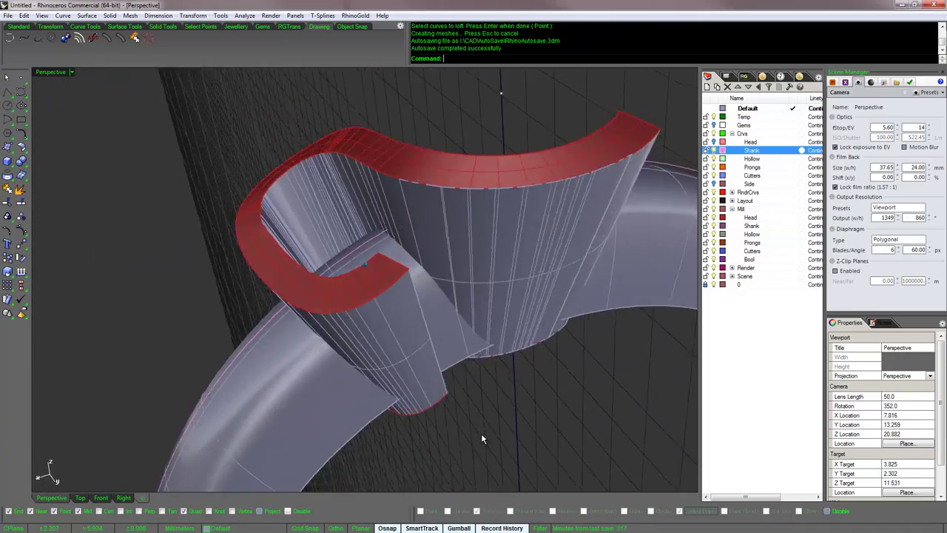
key("Down")
key("Down")
key("Down")
key("Left")
key("Left")
key("Down")
key("Down")
key("Down")
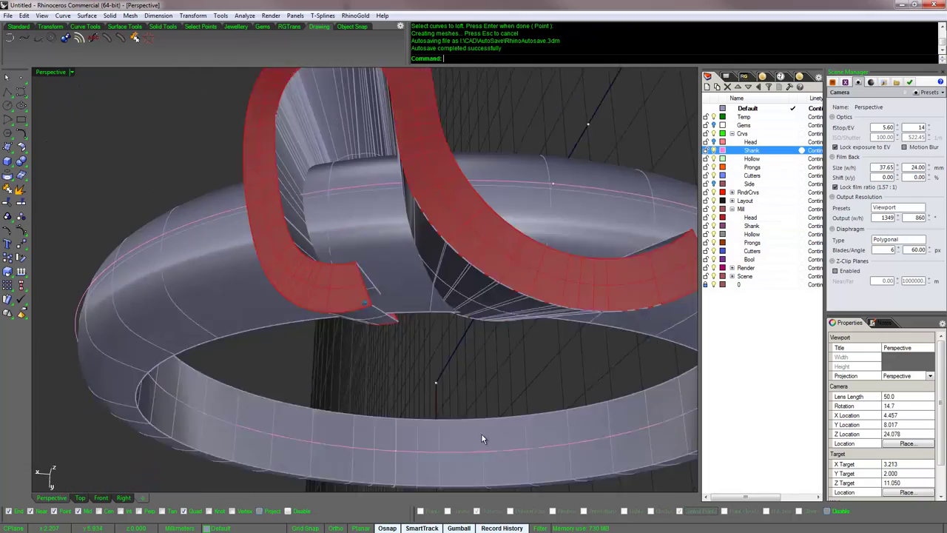
key("Up")
key("Up")
key("Down")
key("Down")
key("Down")
key("Down")
key("Down")
key("Down")
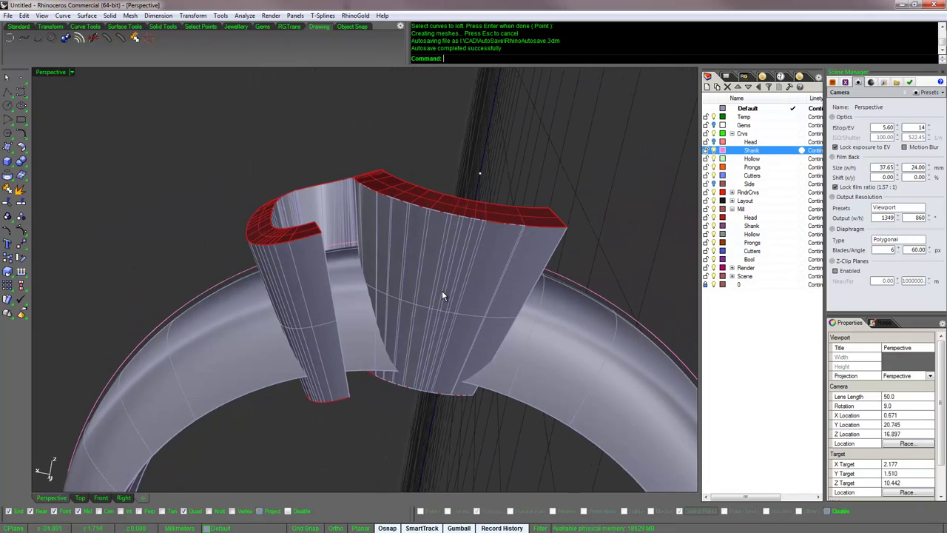
Step: Try deleting the head band's two lofted wall surfaces, and undo both deletions
left_click(442, 295)
key("Delete")
left_click(443, 274)
key("Delete")
key("Down")
key("Down")
key("Down")
key("Down")
left_click(266, 240)
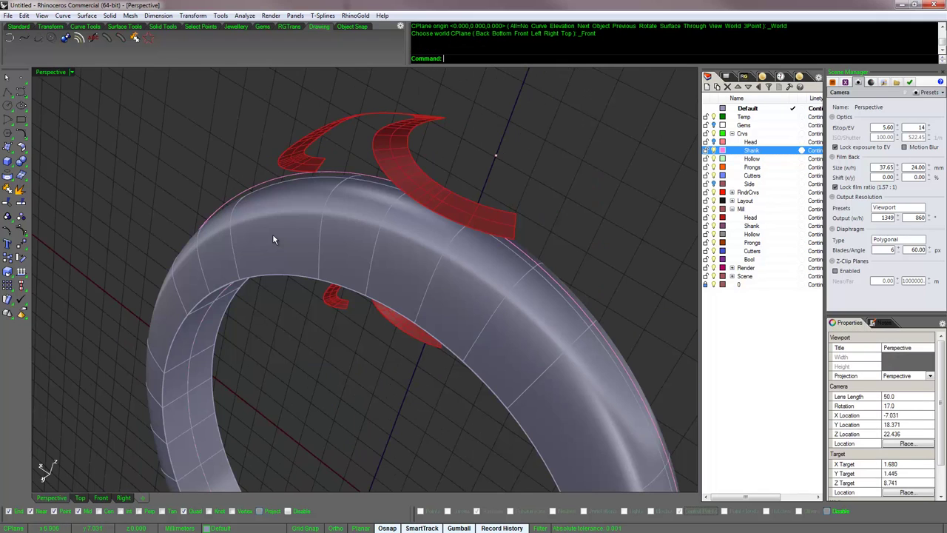
key("ctrl+z")
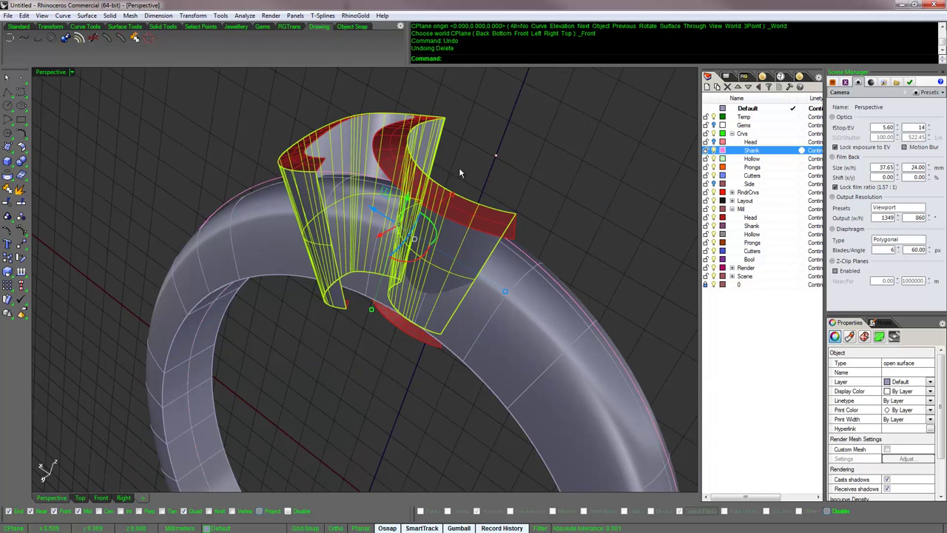
key("ctrl+z")
left_click(542, 142)
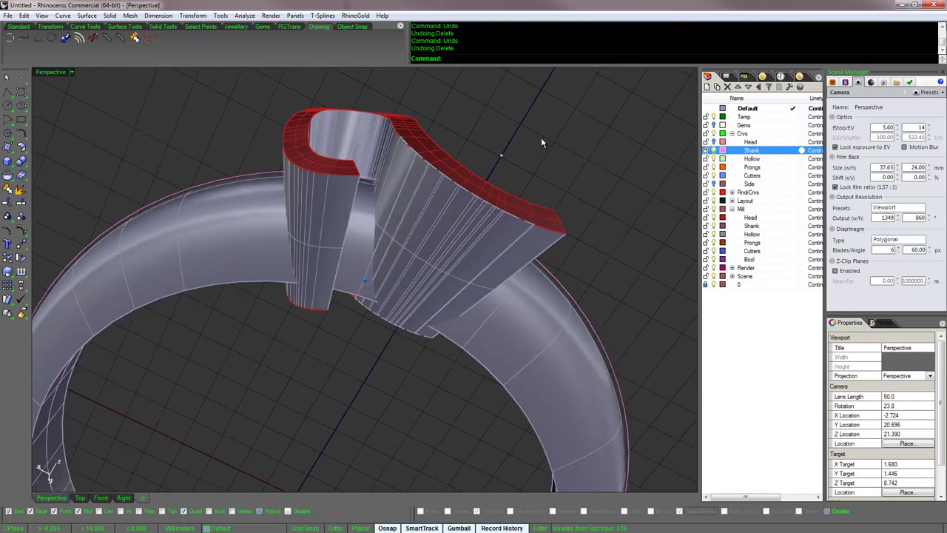
Step: Close one open end of the head band with a NetworkSrf surface built from its boundary edges
type("NetworkSrf")
key("Return")
right_click_drag(458, 176, 274, 191)
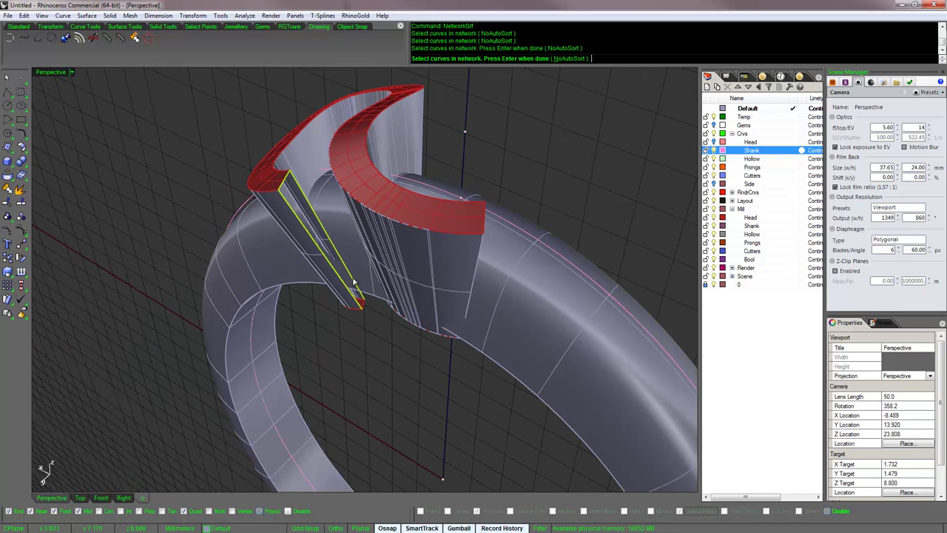
key("Return")
key("Return")
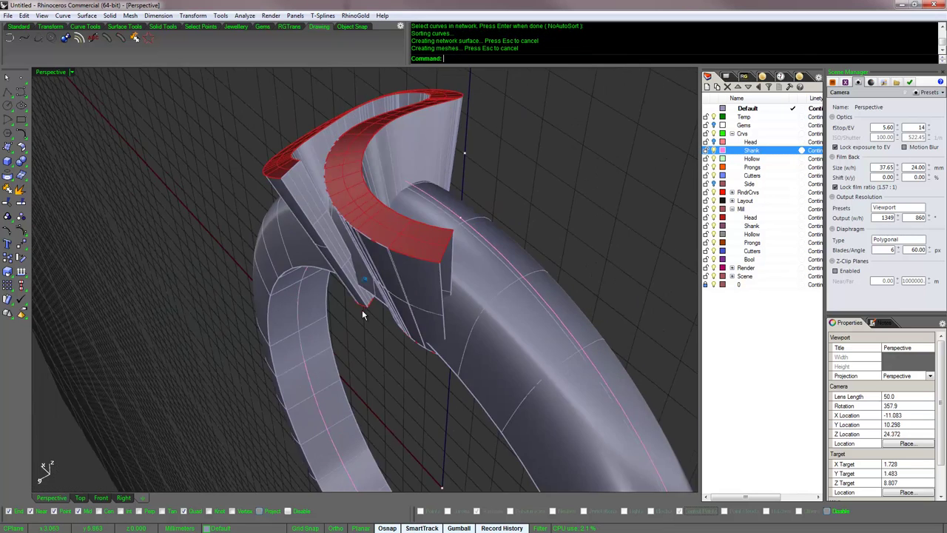
Step: Close the head band's other open end with a NetworkSrf surface built from its boundary edges
right_click(356, 319)
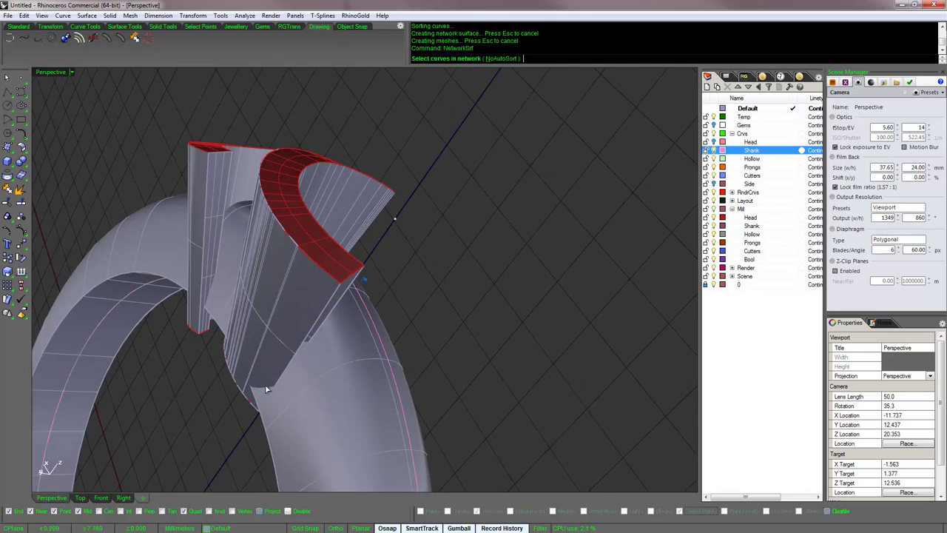
key("Left")
key("Left")
key("Up")
key("Up")
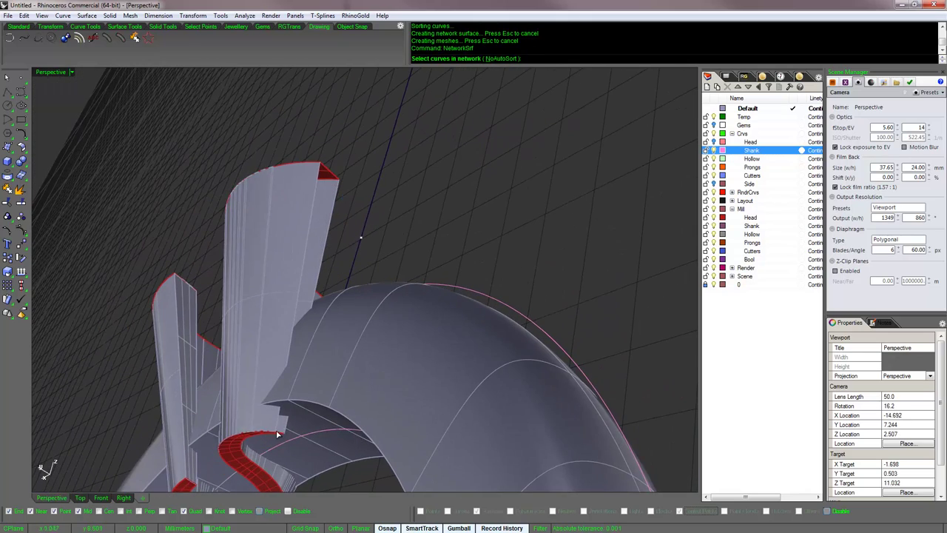
left_click(279, 436)
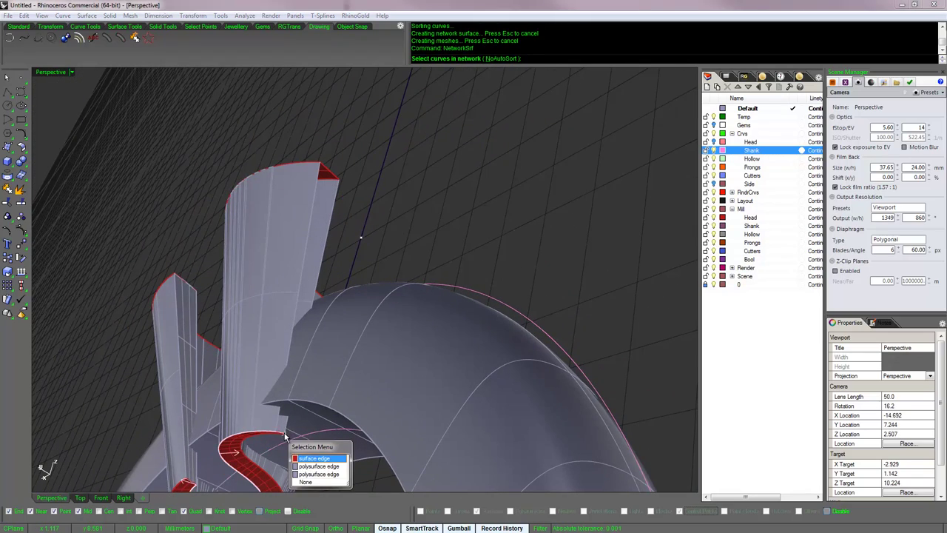
left_click(310, 485)
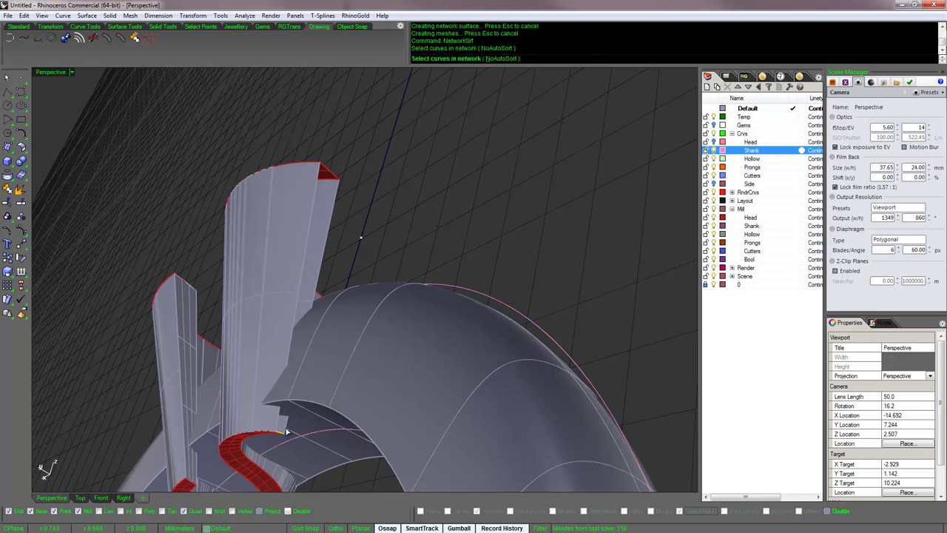
right_click_drag(280, 425, 344, 196)
key("Return")
key("Return")
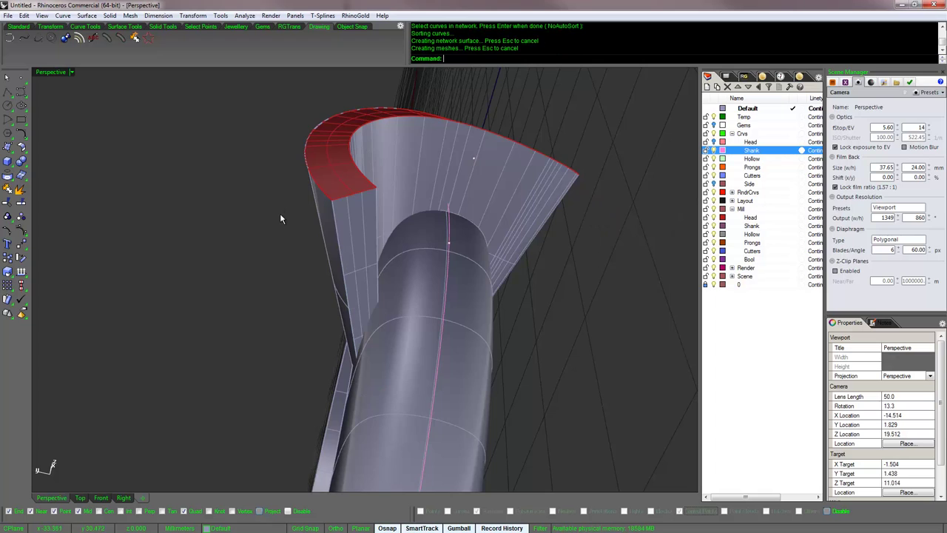
Step: Join the head band's surfaces into one closed polysurface and move it to the Head layer under Mill
left_click_drag(264, 150, 474, 386)
key("ctrl+j")
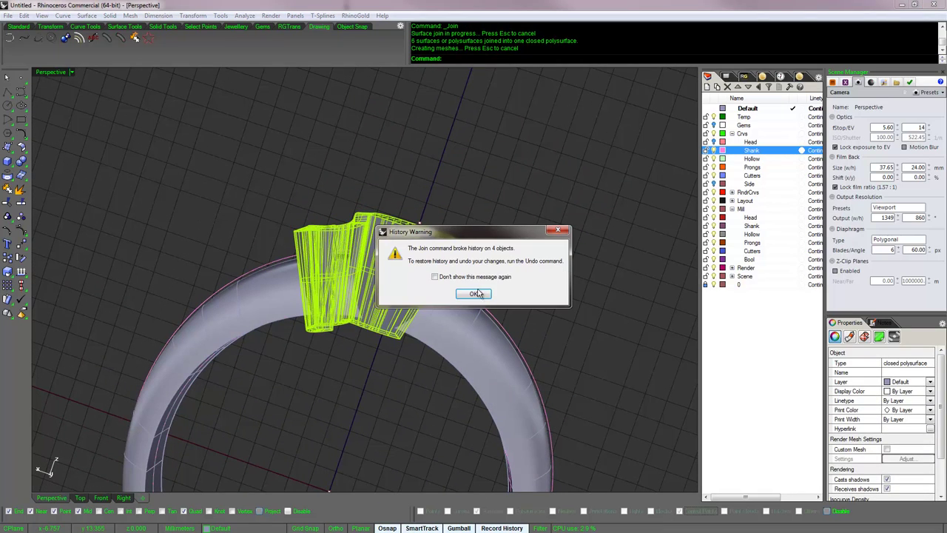
left_click(475, 294)
right_click(750, 218)
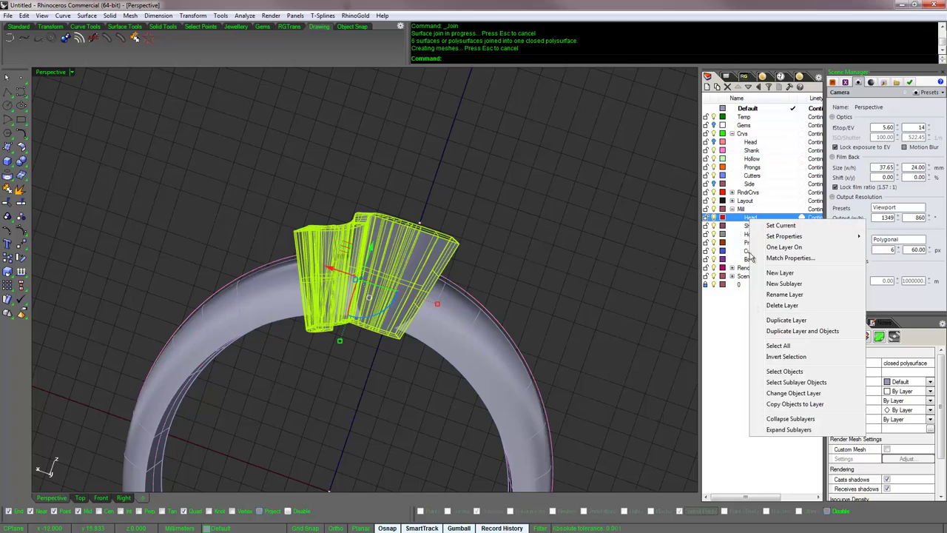
left_click(778, 394)
left_click(629, 282)
Step: Examine the joined head band and how it sits on the shank from the sides, below and above
right_click_drag(628, 283, 629, 283)
key("Down")
key("Down")
key("Down")
key("Down")
key("Down")
key("Down")
key("Down")
key("Down")
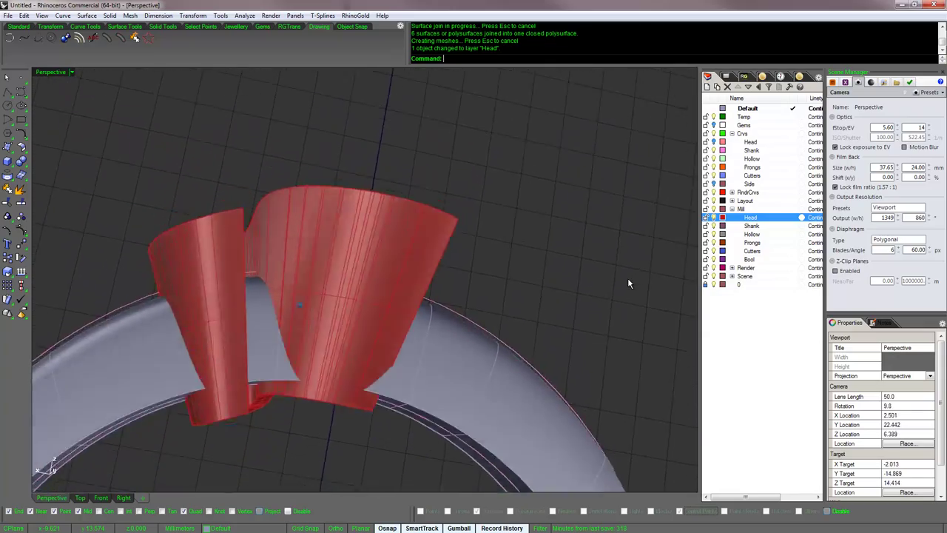
key("Left")
key("Left")
key("Left")
key("Left")
key("Left")
key("Left")
key("Left")
key("Left")
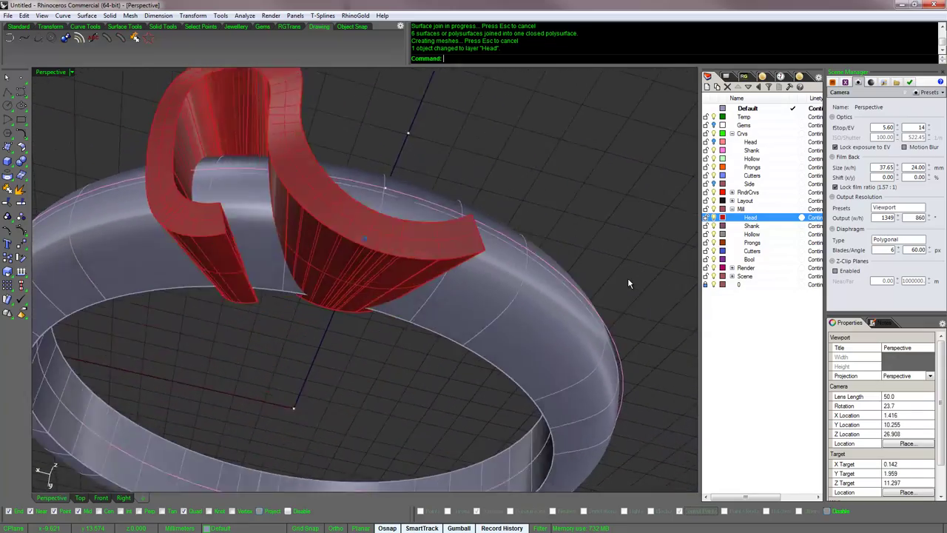
key("Up")
key("Up")
key("Up")
key("Up")
key("Up")
key("Up")
key("Up")
key("Up")
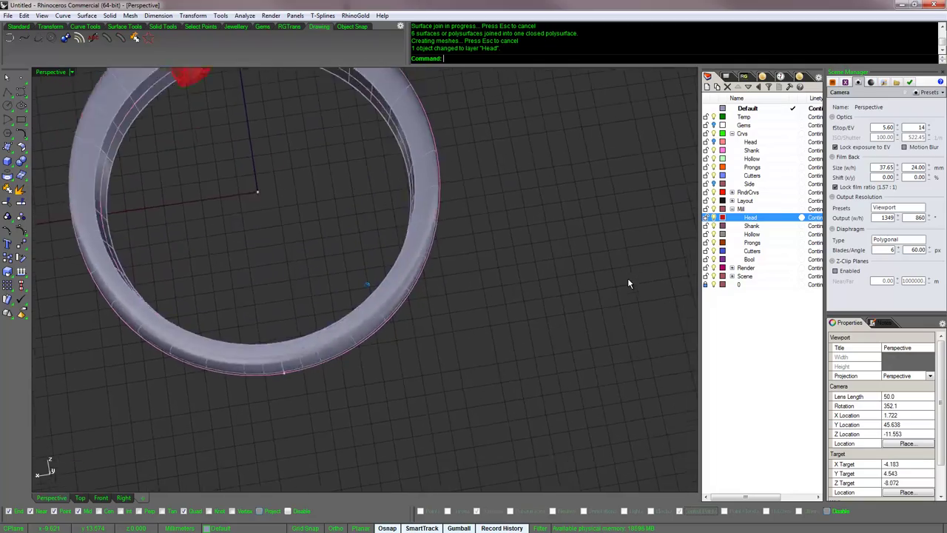
key("Down")
key("Down")
key("Down")
key("Down")
key("Down")
key("Down")
key("Down")
key("Down")
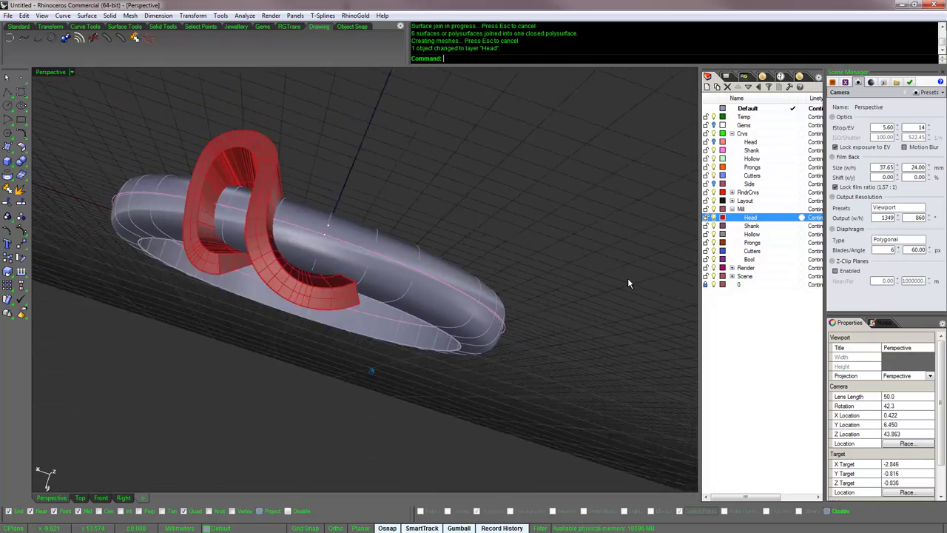
Step: Set the construction plane to world Top and rotate a copy of the head band 180 degrees about the origin
left_click(271, 230)
scroll(271, 230, "down", 4)
middle_click(382, 174)
left_click(379, 163)
key("m")
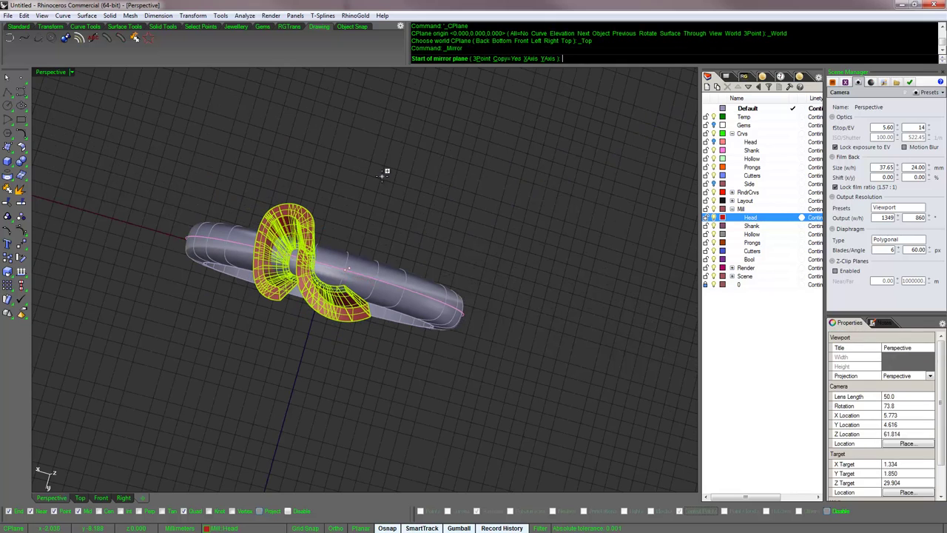
key("Escape")
key("r")
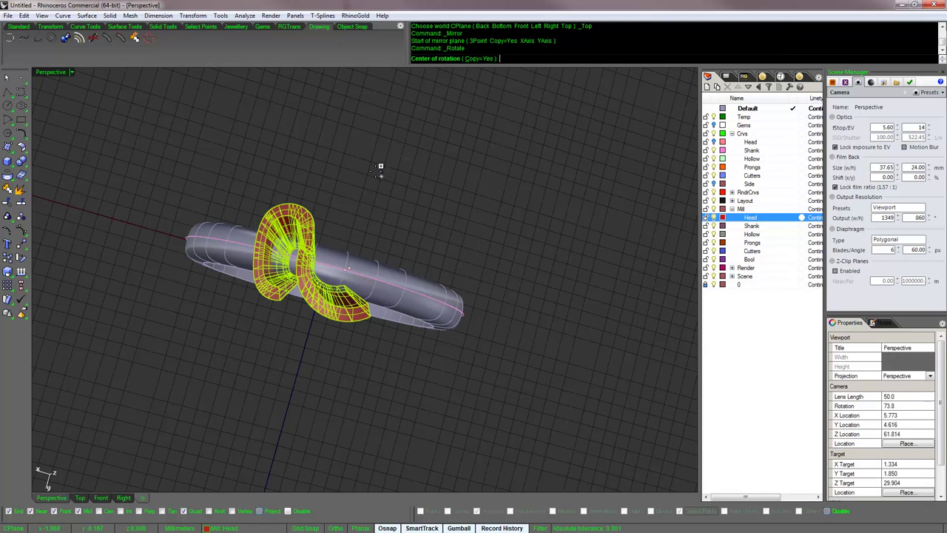
left_click(362, 141)
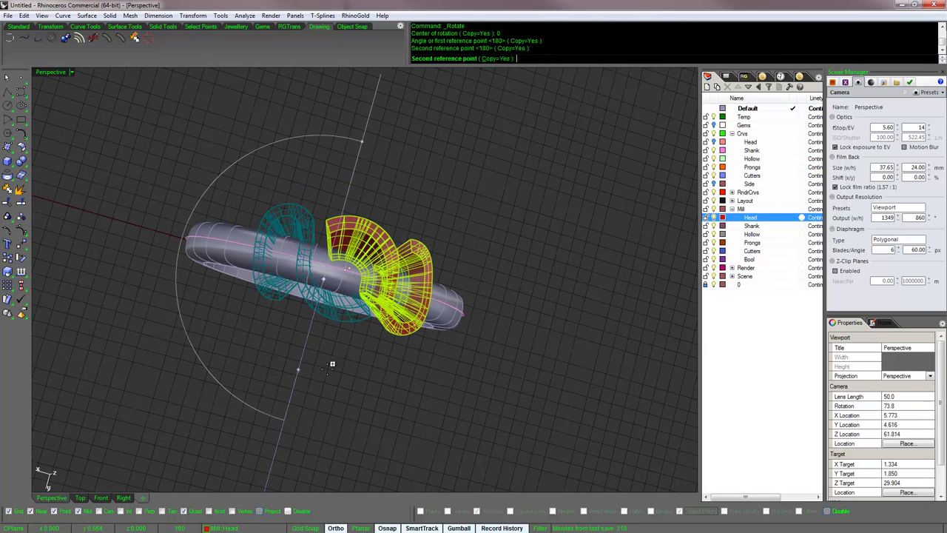
left_click(364, 373)
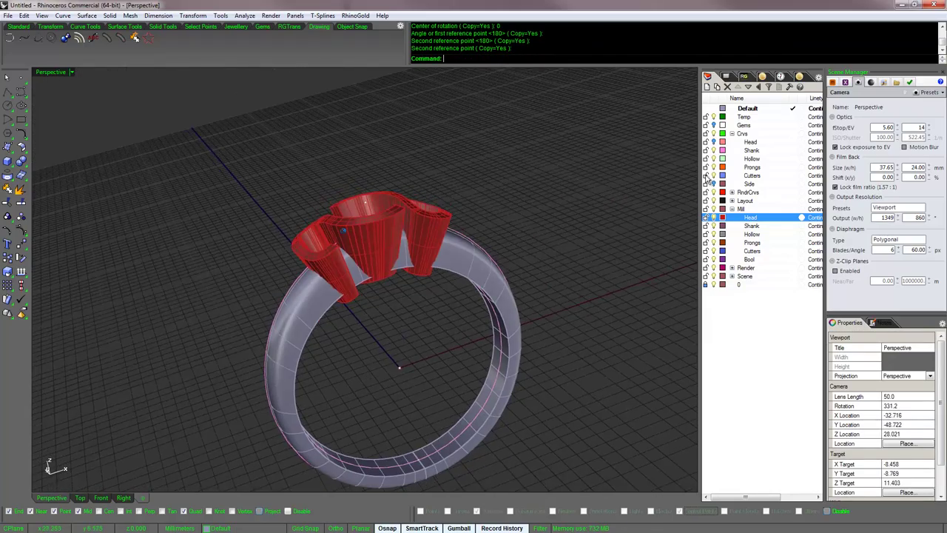
Step: Turn on the Gems layer and rotate a copy of the two small side gems 180 degrees about the origin
left_click(714, 125)
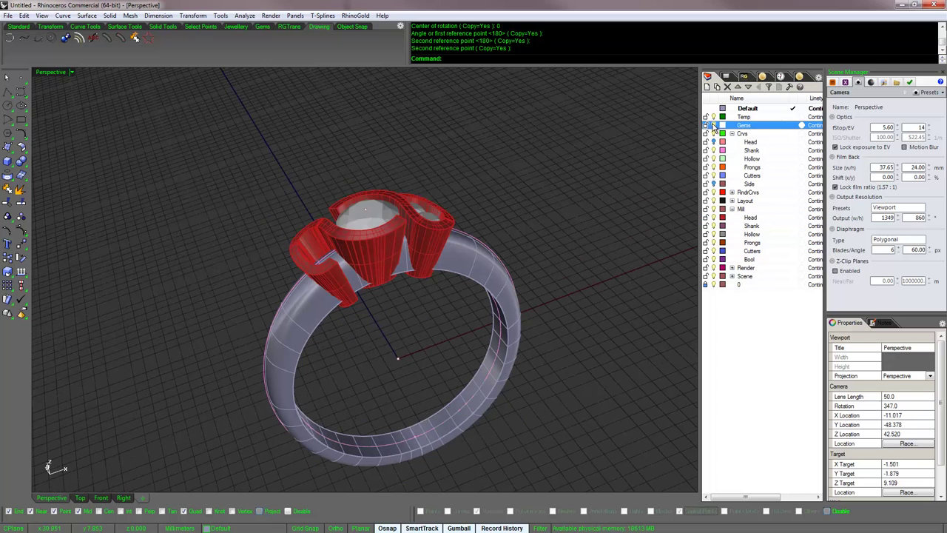
left_click(425, 214)
left_click(439, 238, "shift")
key("ctrl+m")
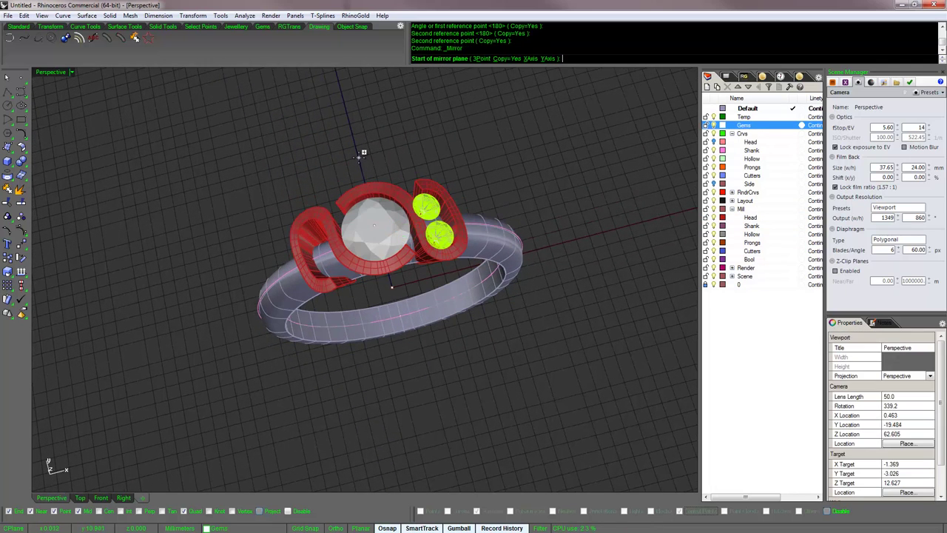
key("Escape")
key("ctrl+r")
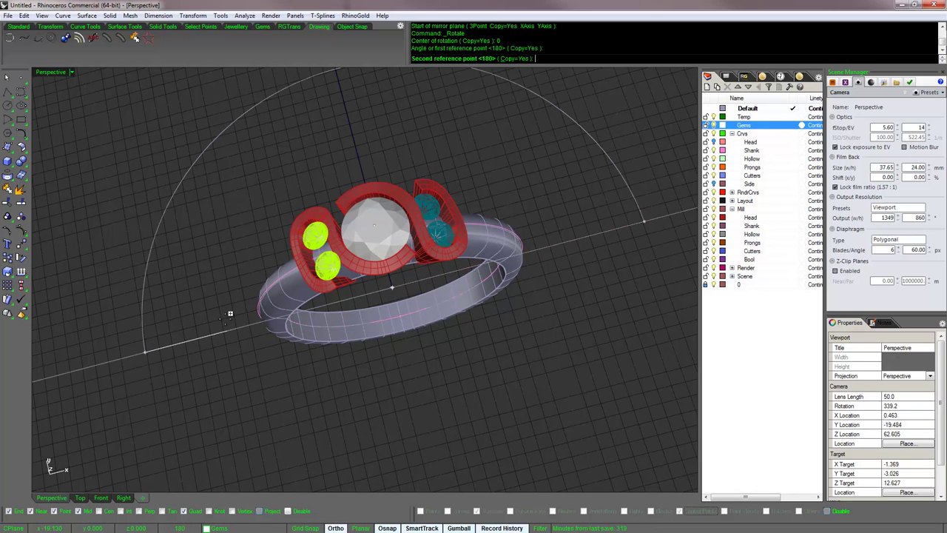
key("Escape")
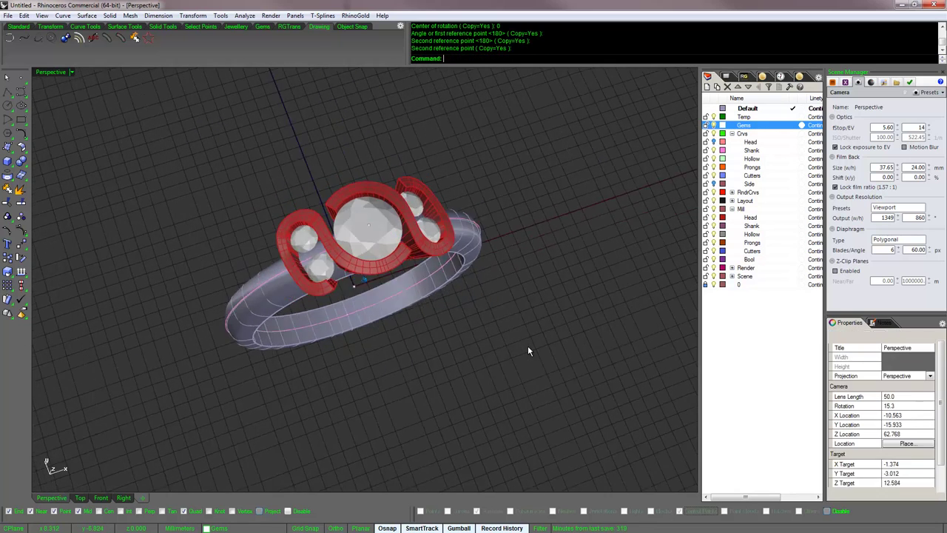
Step: Examine the ring from all around, checking both head bands against the centre diamond, side gems and shank
key("Left")
key("Left")
key("Left")
key("Left")
key("Left")
key("Left")
key("Left")
key("Left")
key("Left")
key("Left")
key("Left")
key("Up")
key("Up")
key("Up")
key("Up")
key("Up")
key("Up")
key("Up")
key("Up")
key("Down")
key("Down")
key("Down")
key("Down")
key("Down")
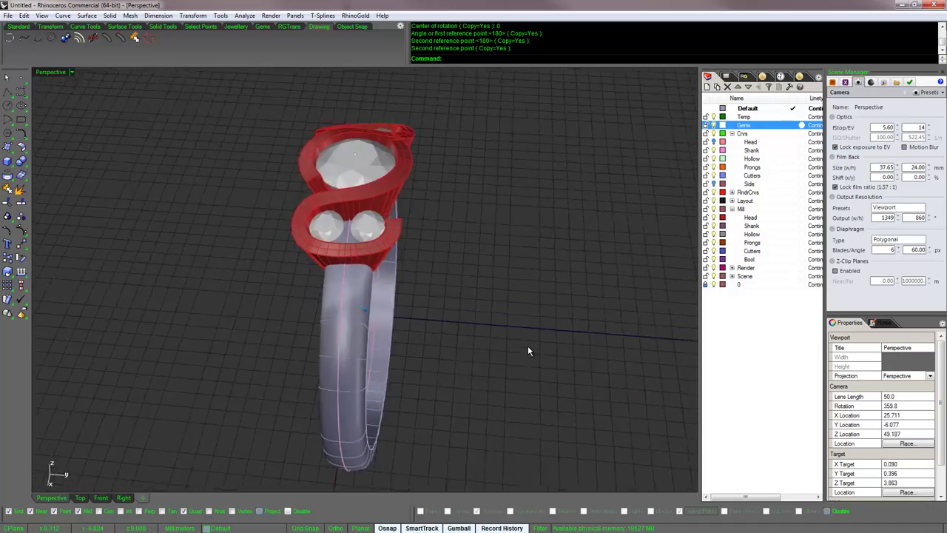
key("Left")
key("Left")
key("Left")
key("Left")
key("Left")
key("Left")
key("Down")
key("Down")
key("Down")
key("Down")
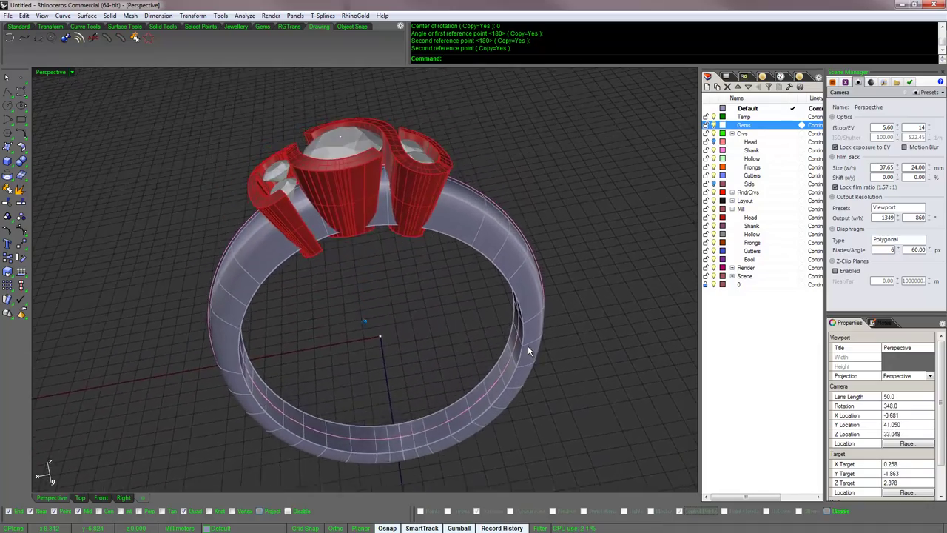
key("Left")
key("Left")
key("Left")
key("Left")
key("Left")
key("Left")
key("Left")
key("Left")
key("Left")
key("Left")
key("Left")
key("Left")
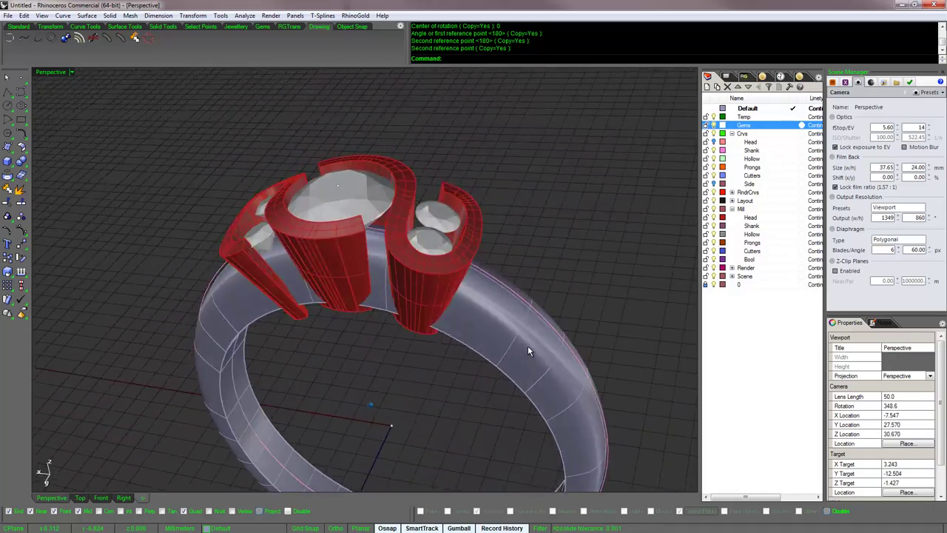